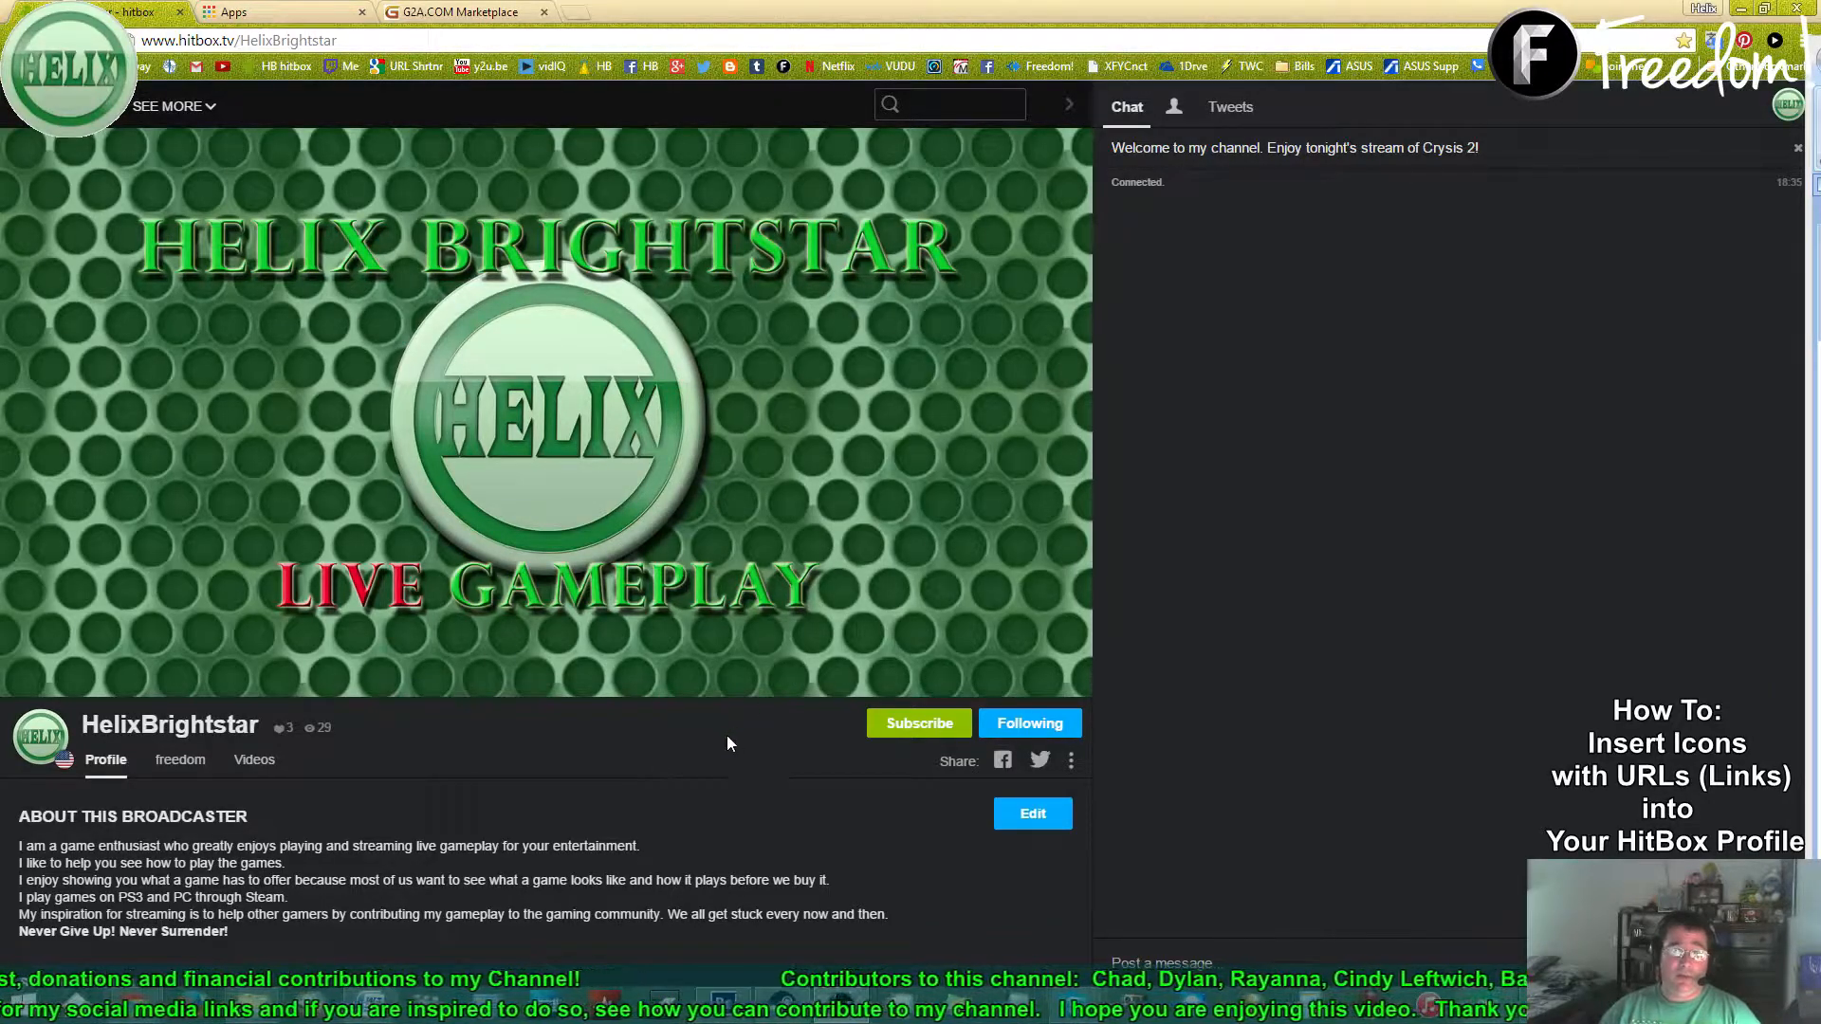
- Confirm the profile's Facebook icon opens Facebook, then switch to the G2A Goldmine reflink page
scroll(645, 798, down, 5)
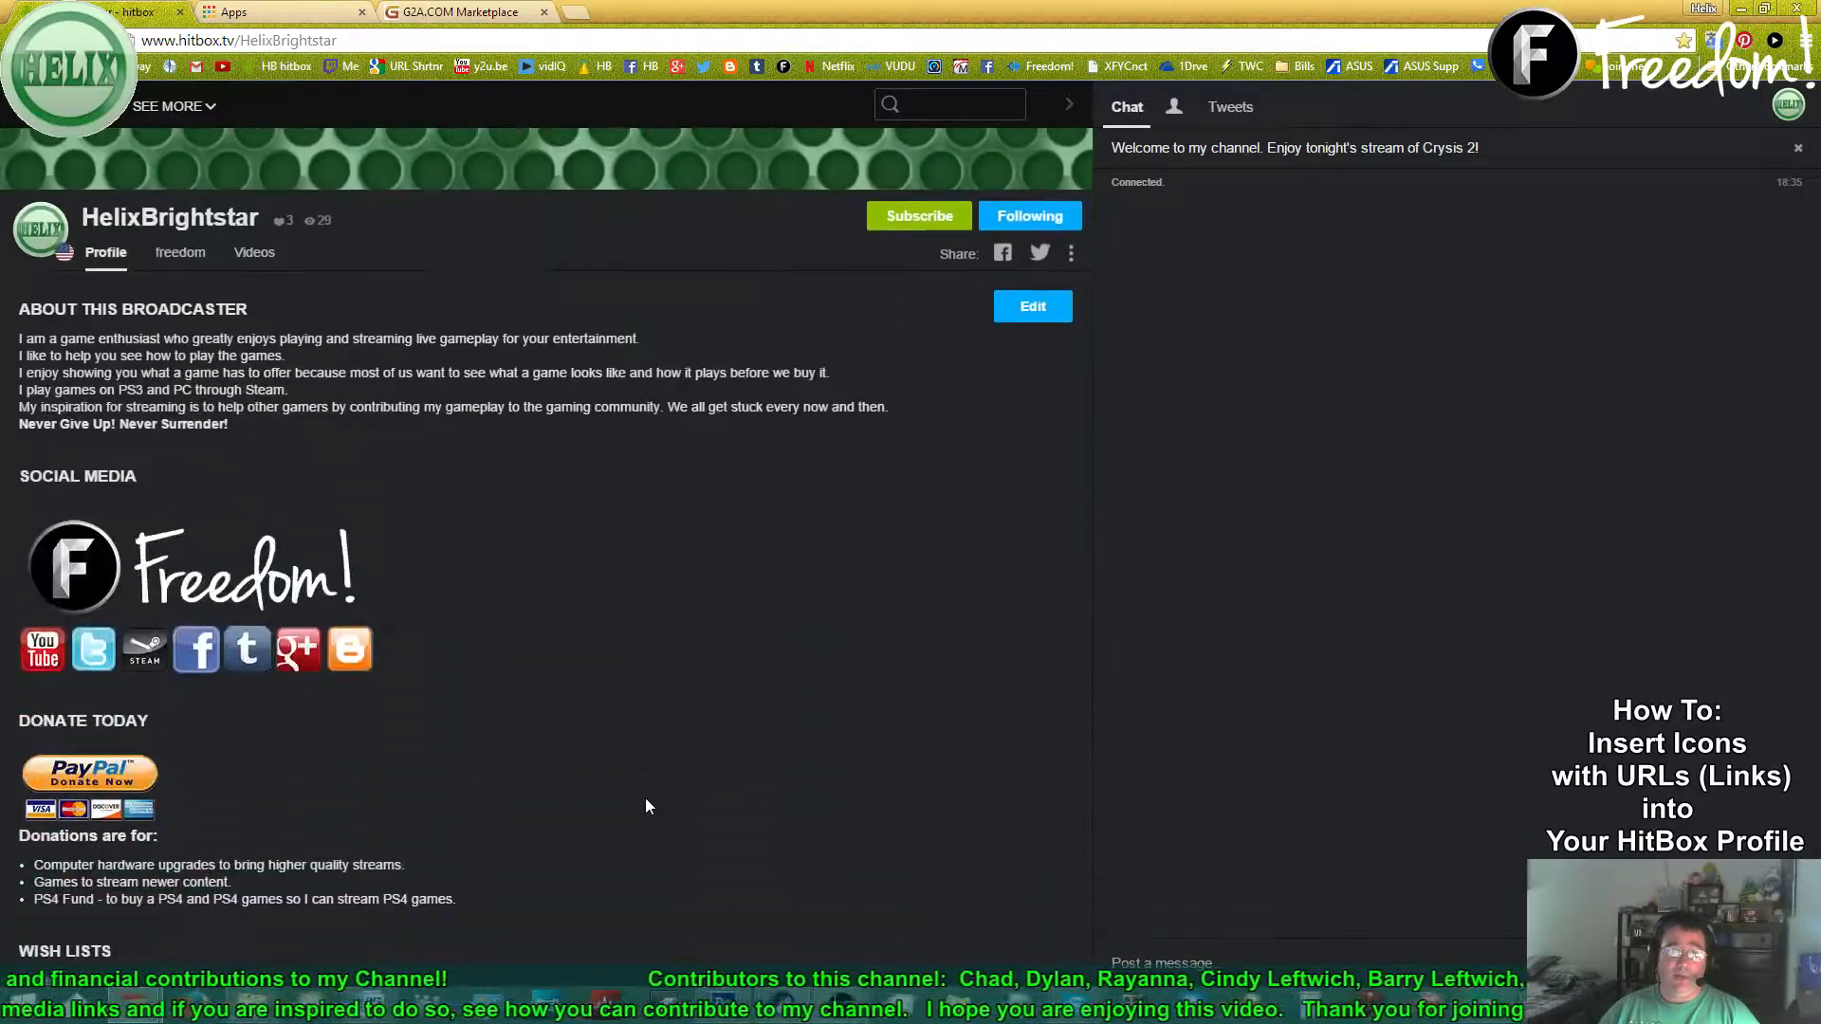
key(ctrl)
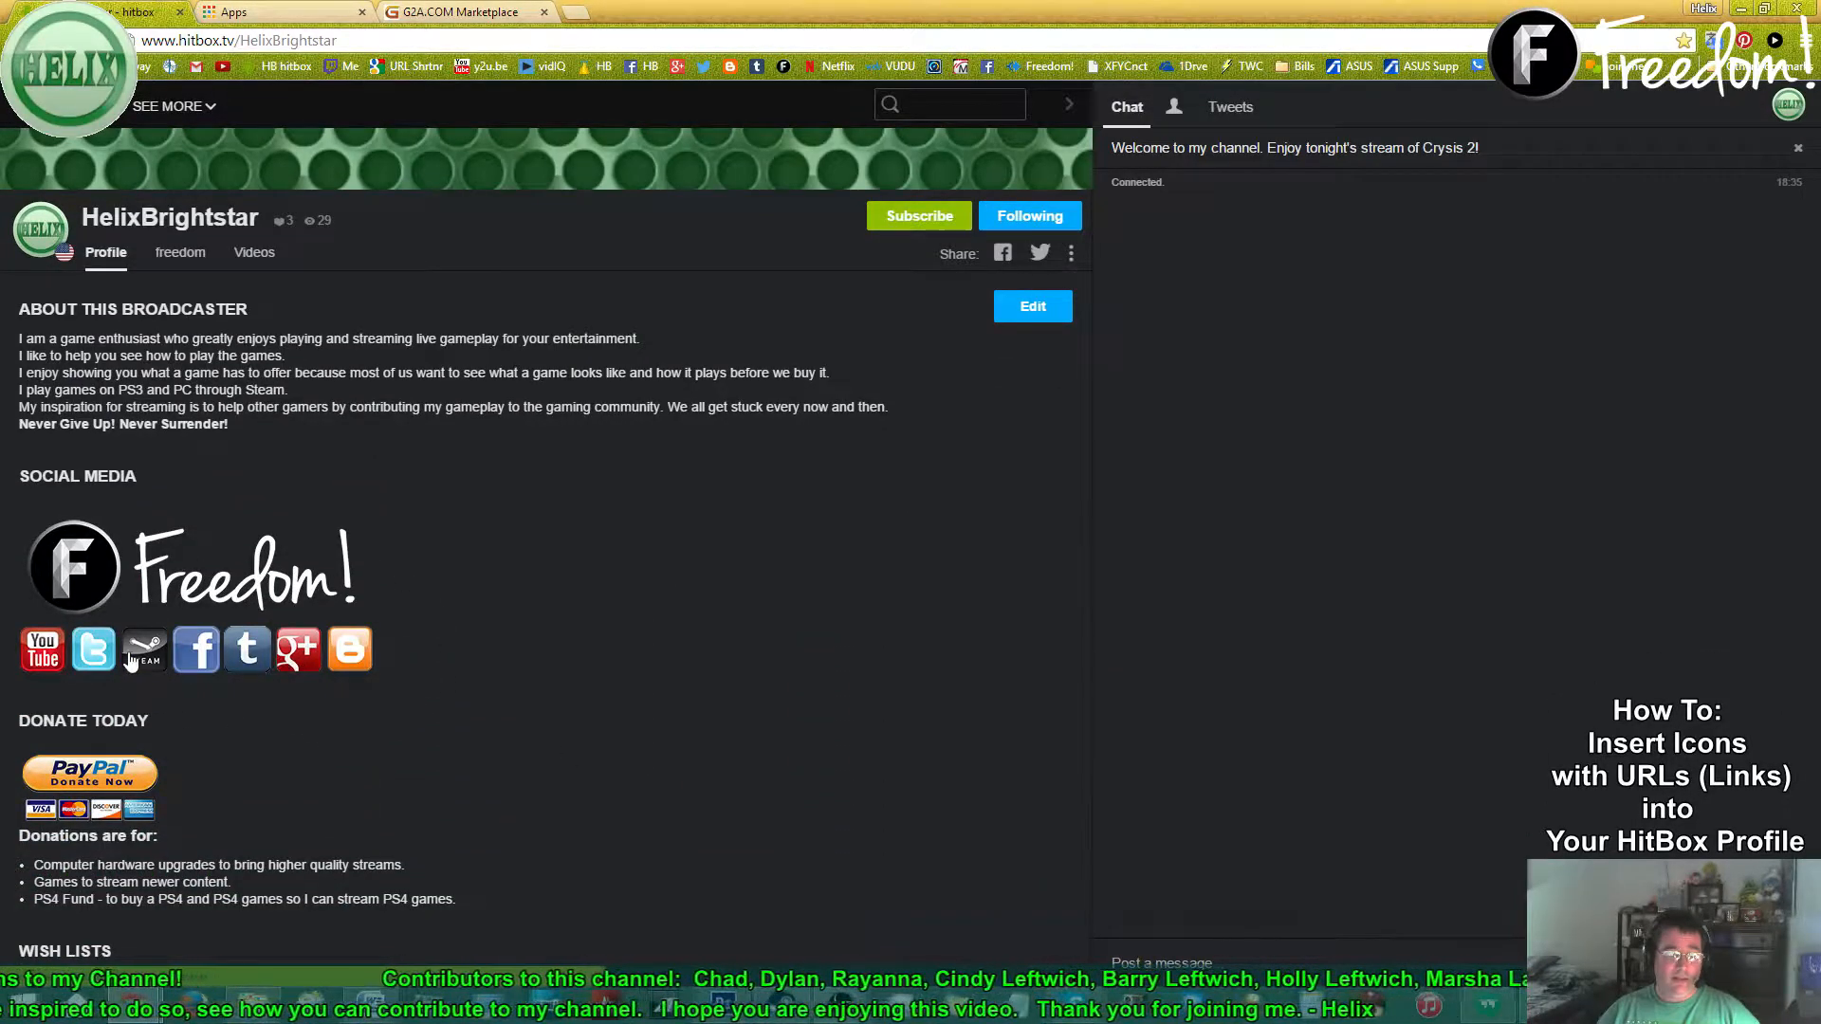
click(187, 661)
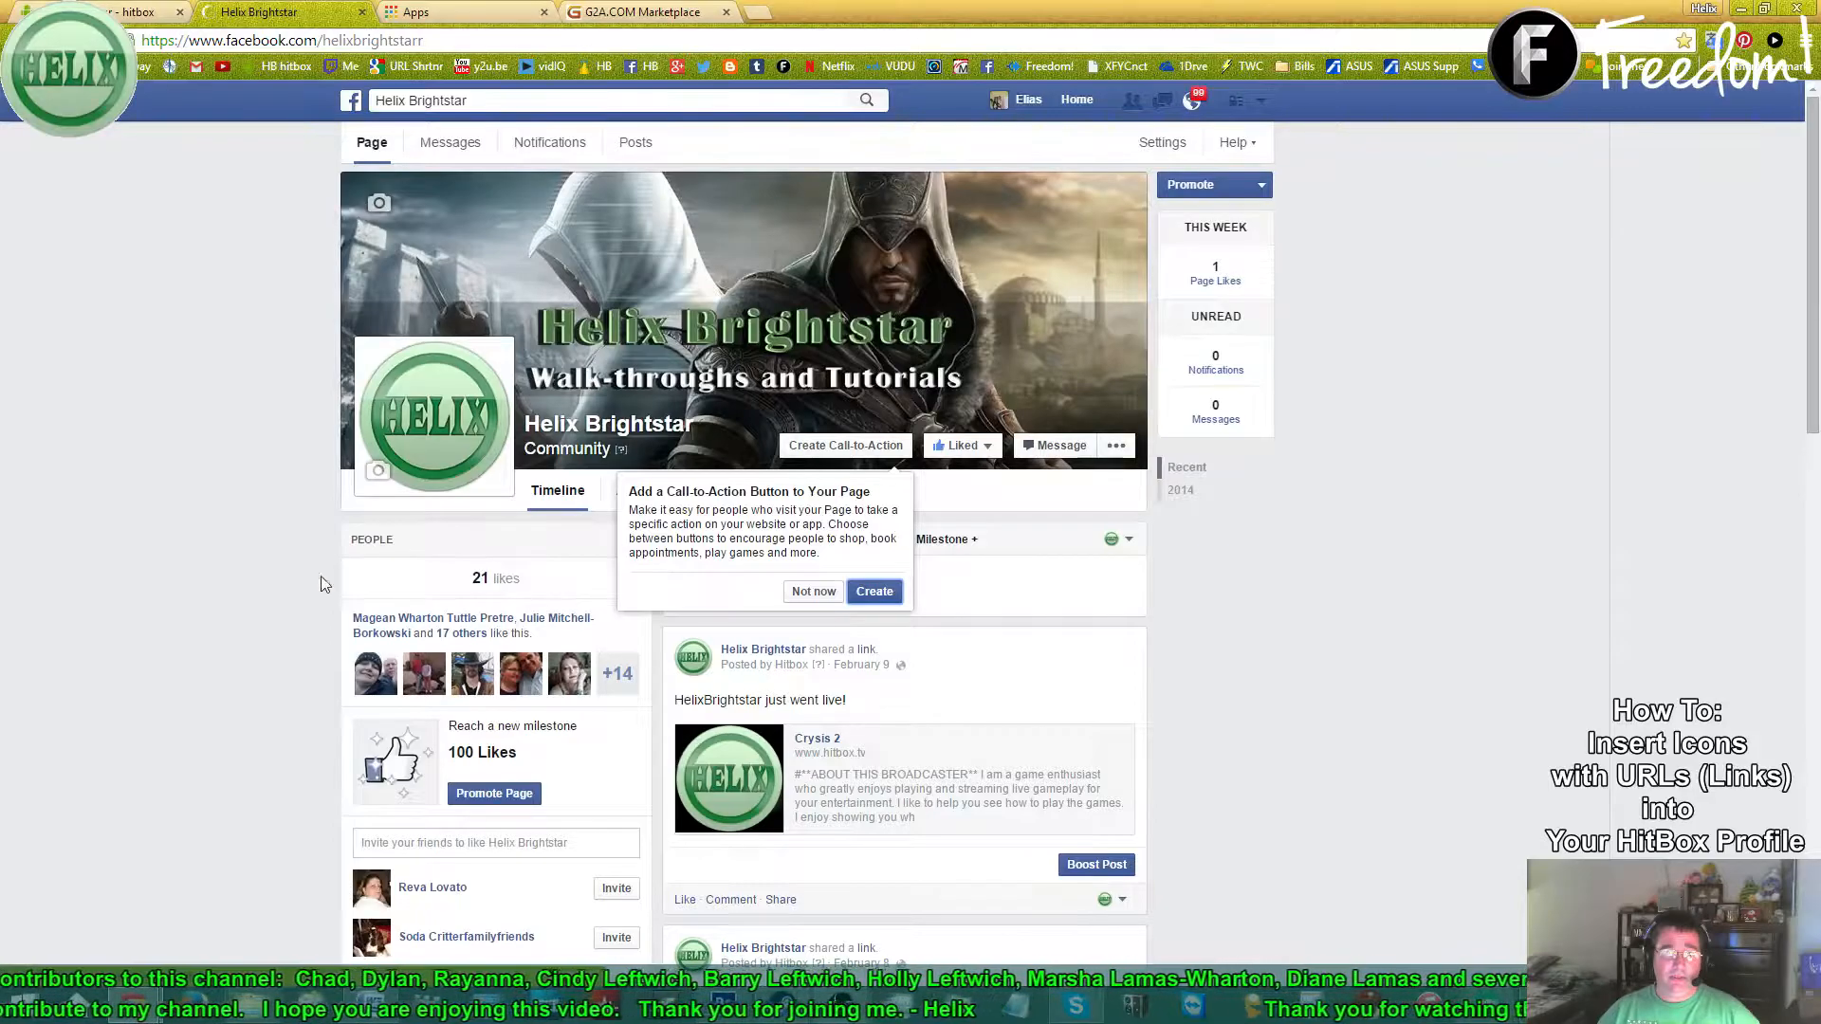
click(357, 15)
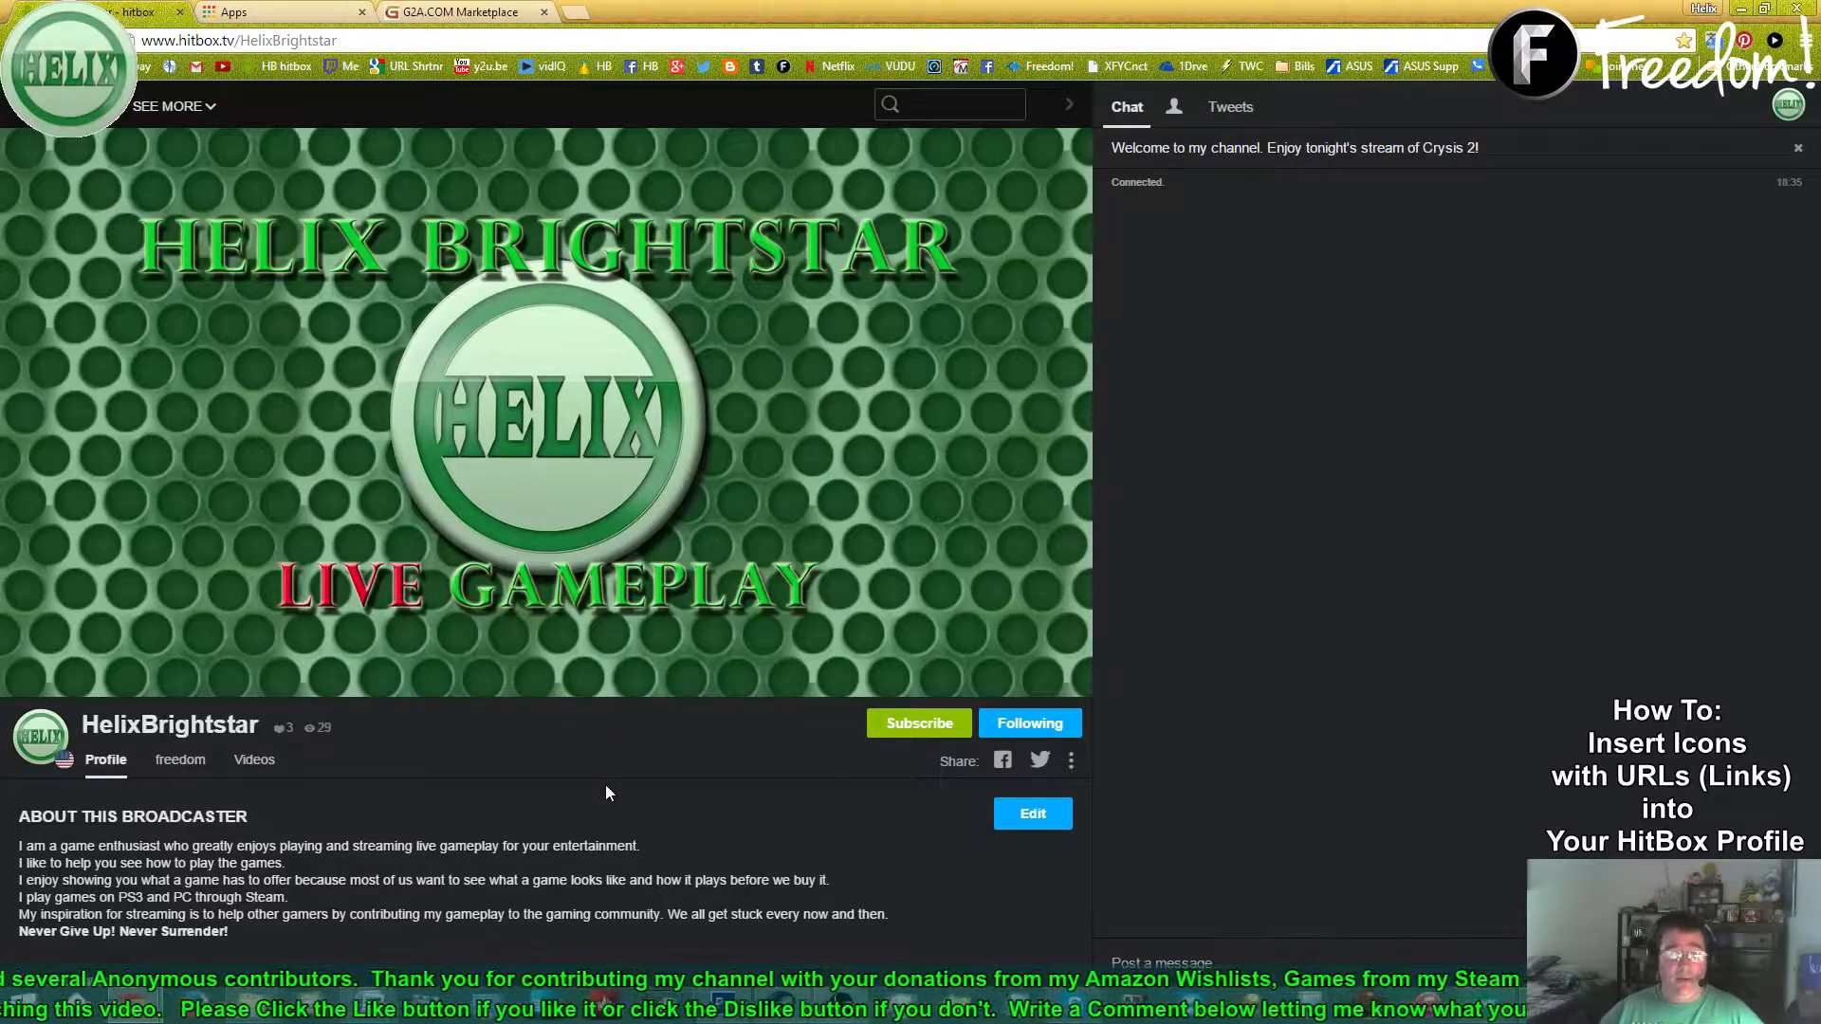
click(417, 12)
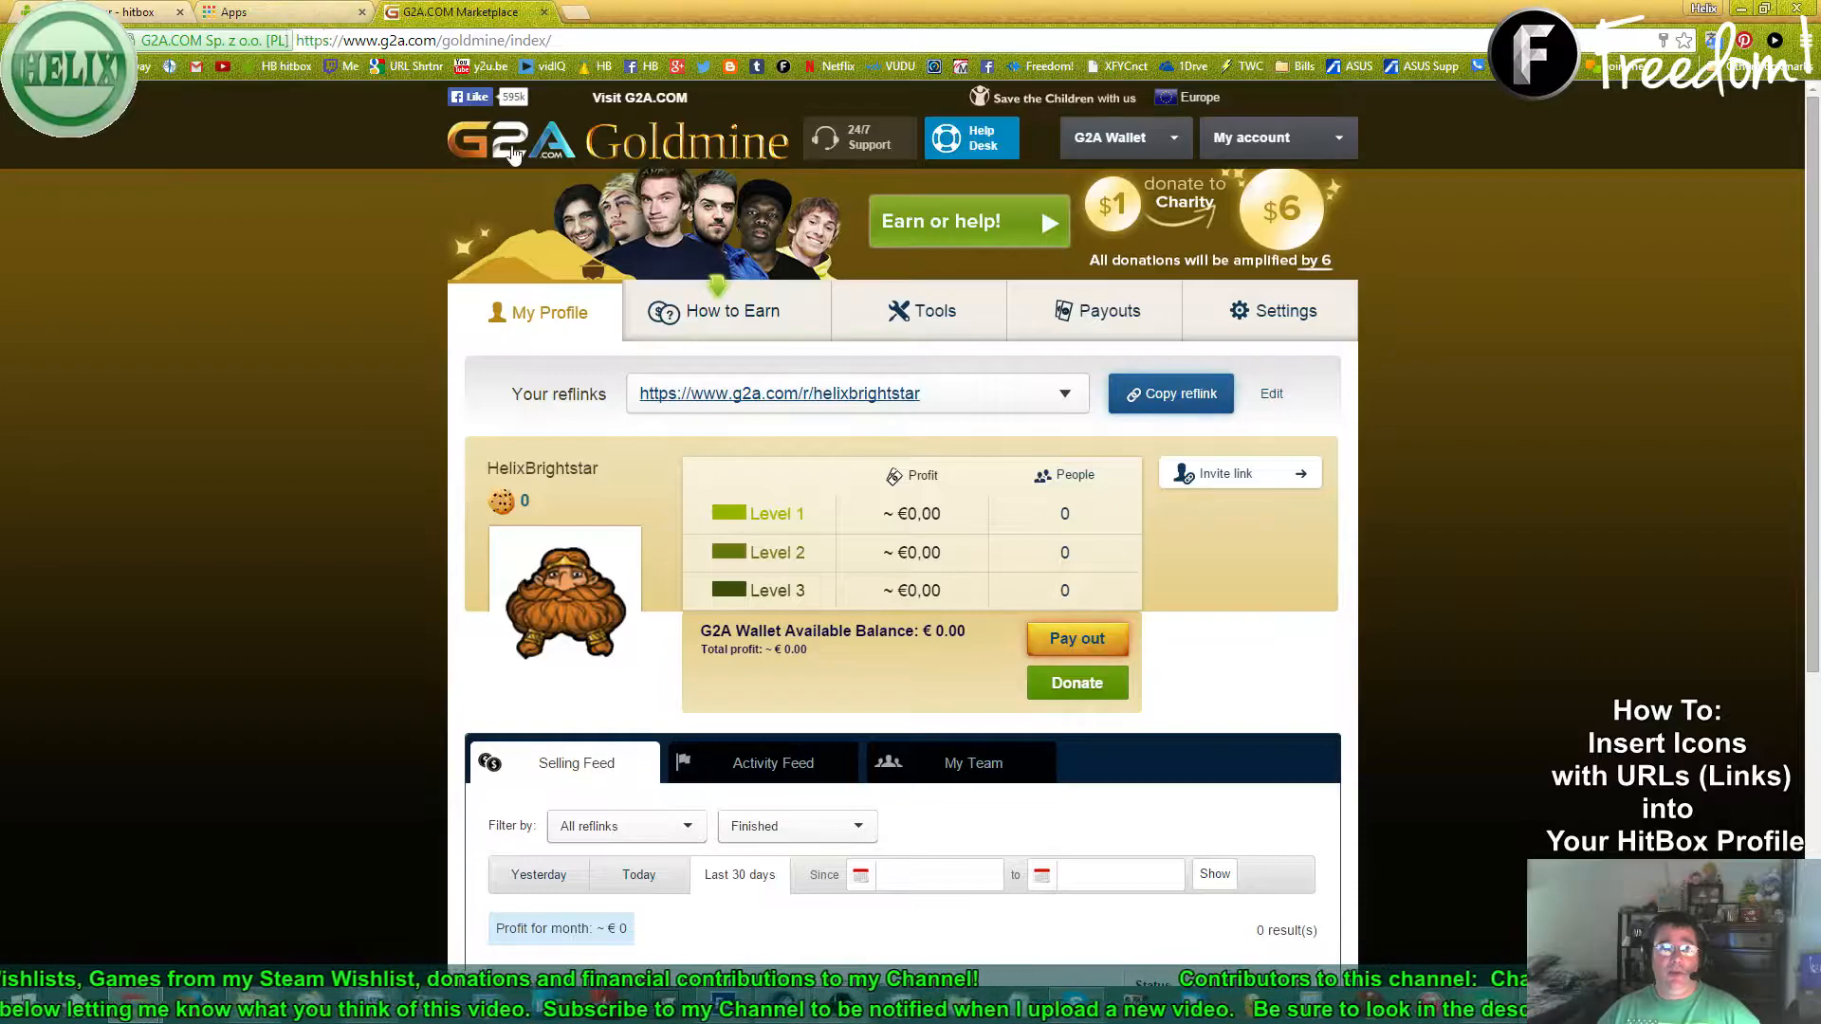
- Search Google for 'g2a icons' and show the image results
click(237, 13)
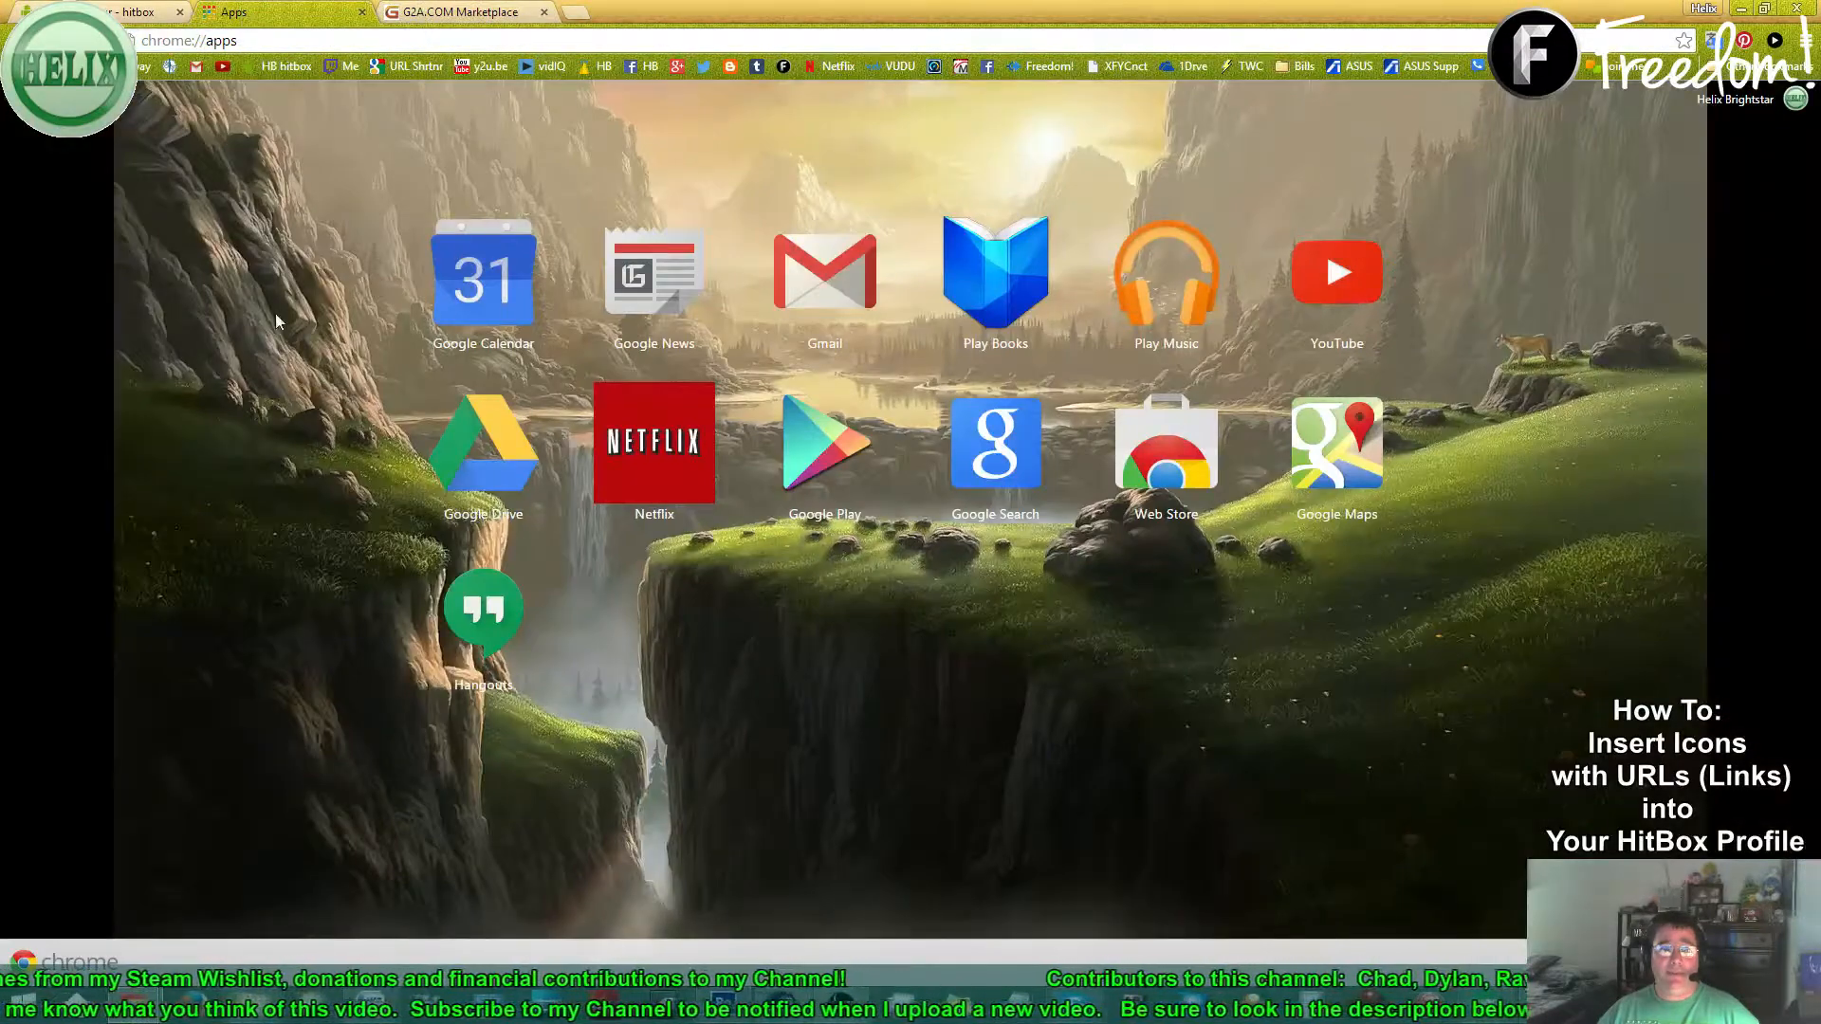
click(244, 38)
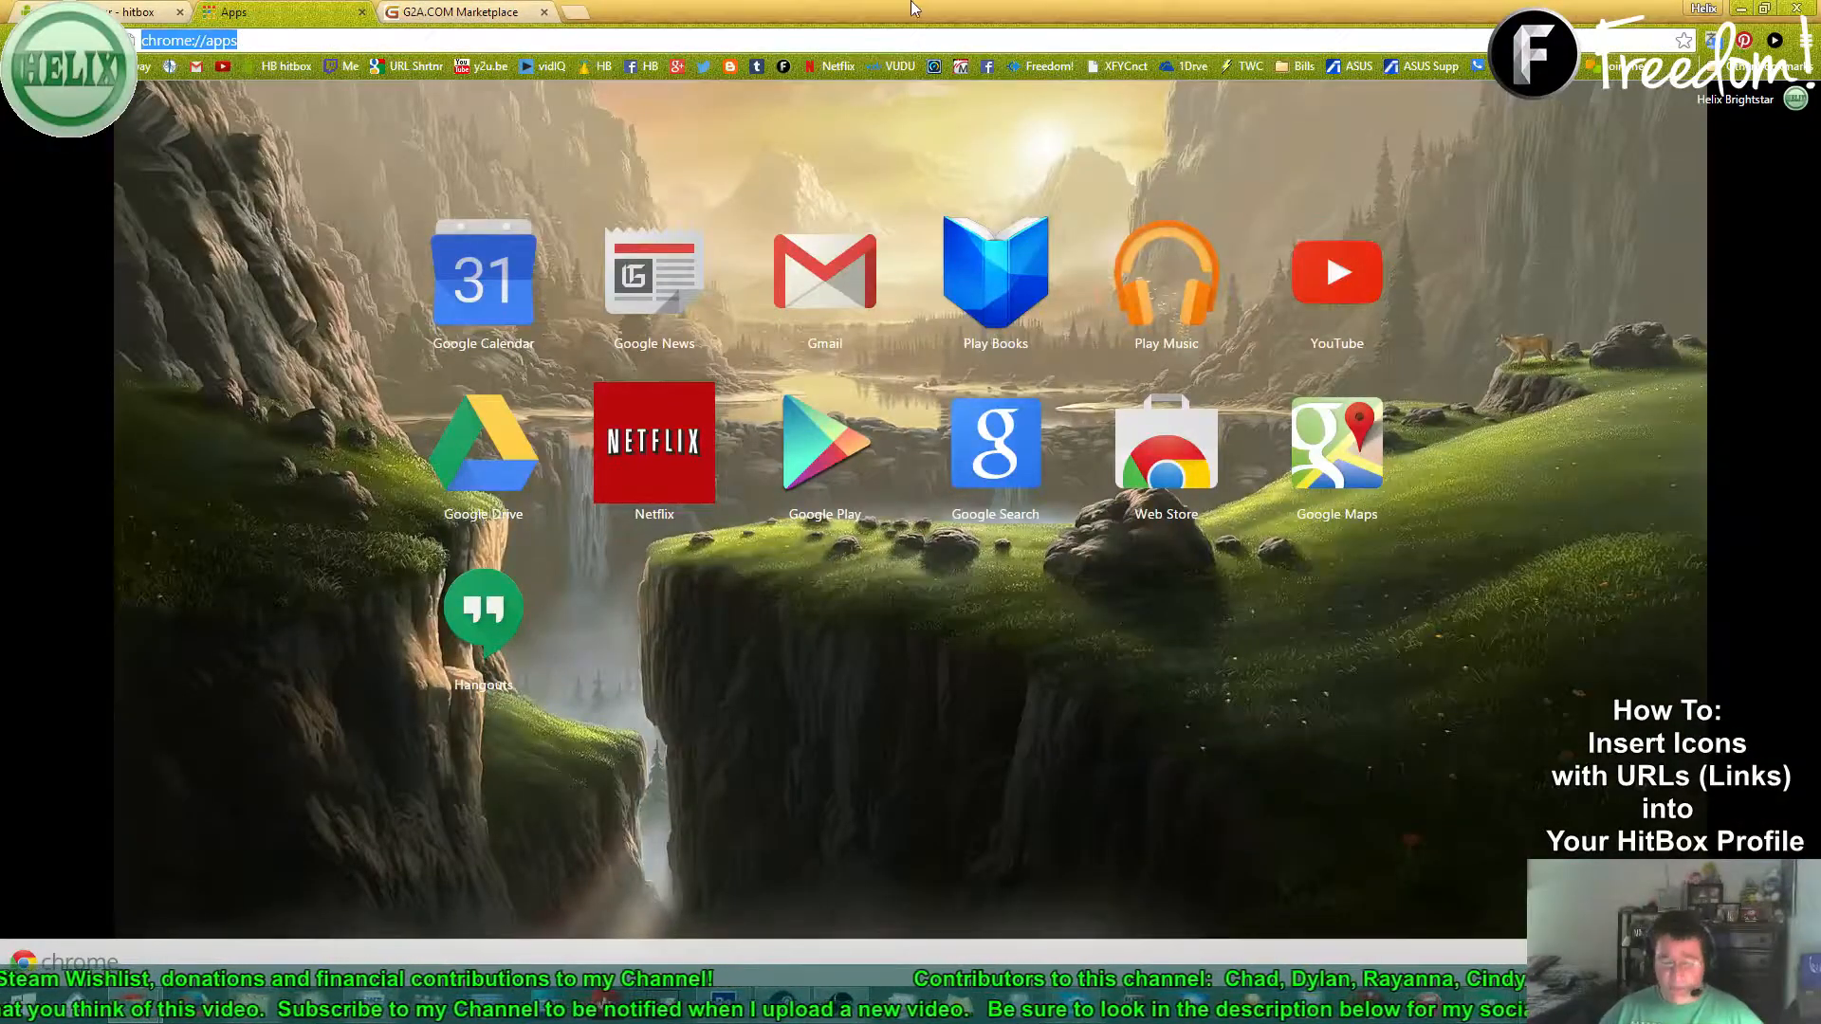
text(g2a)
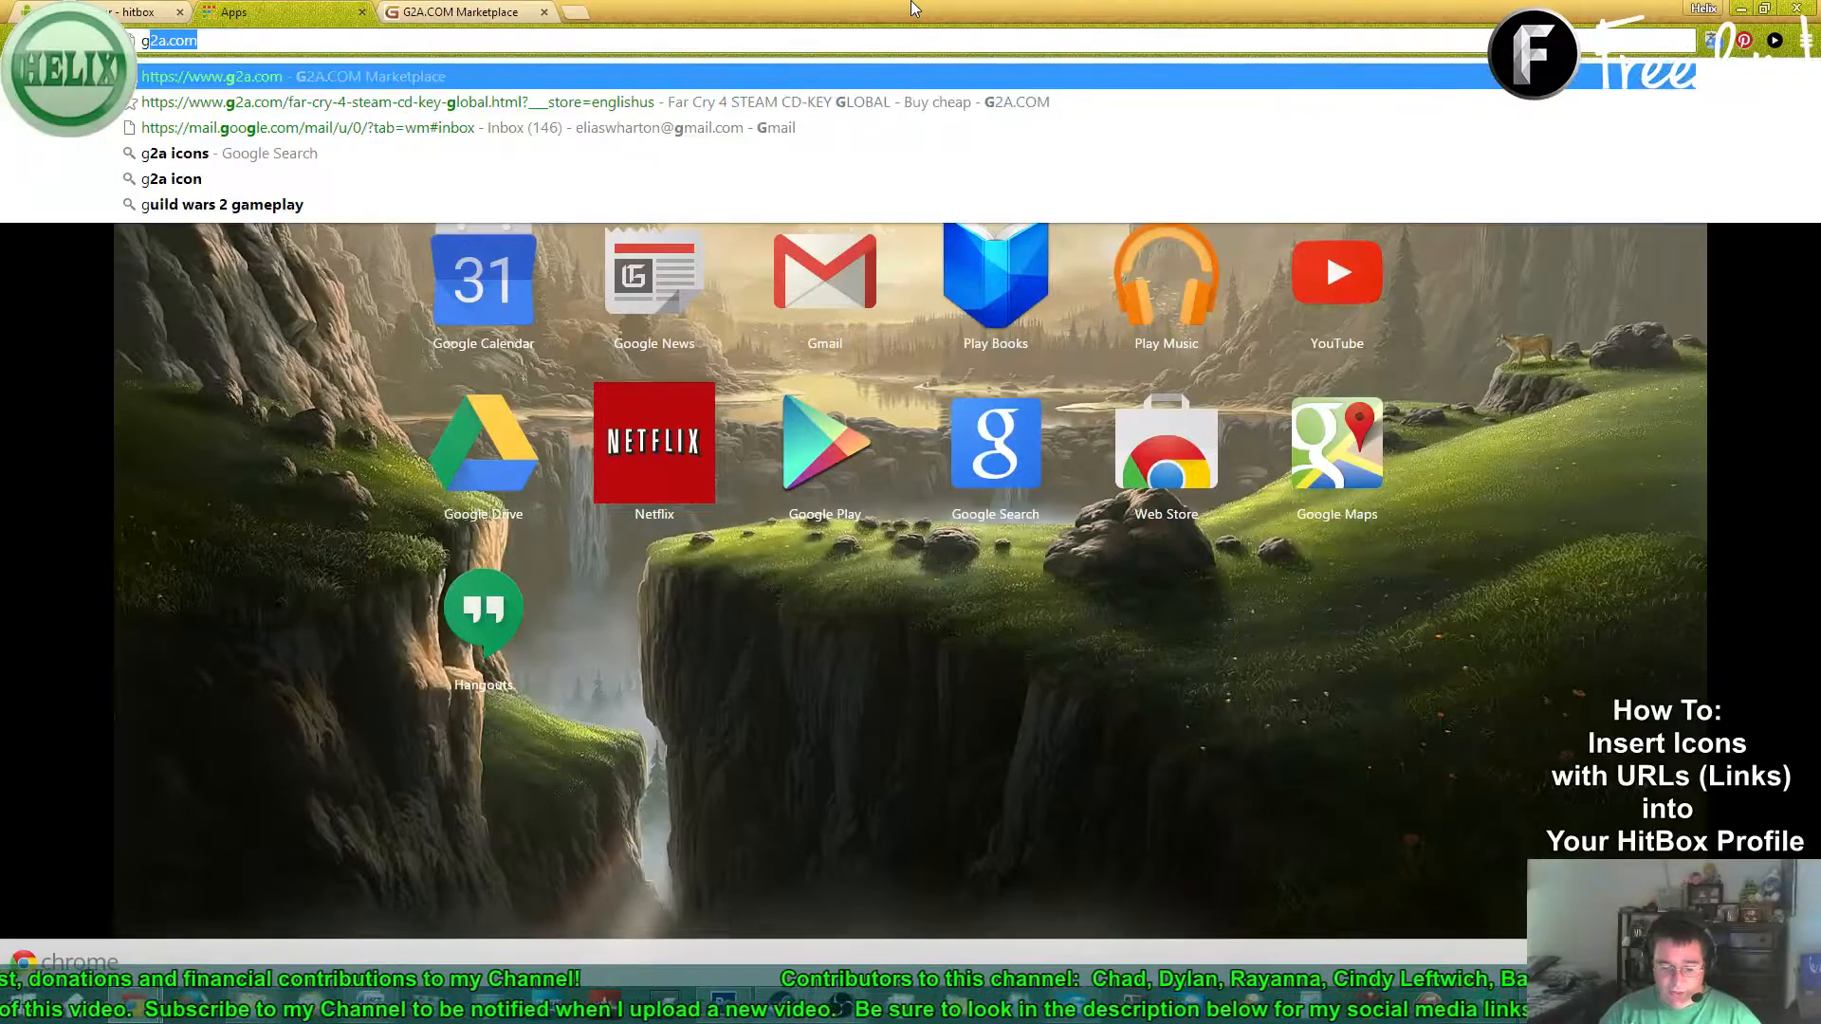
text( icons)
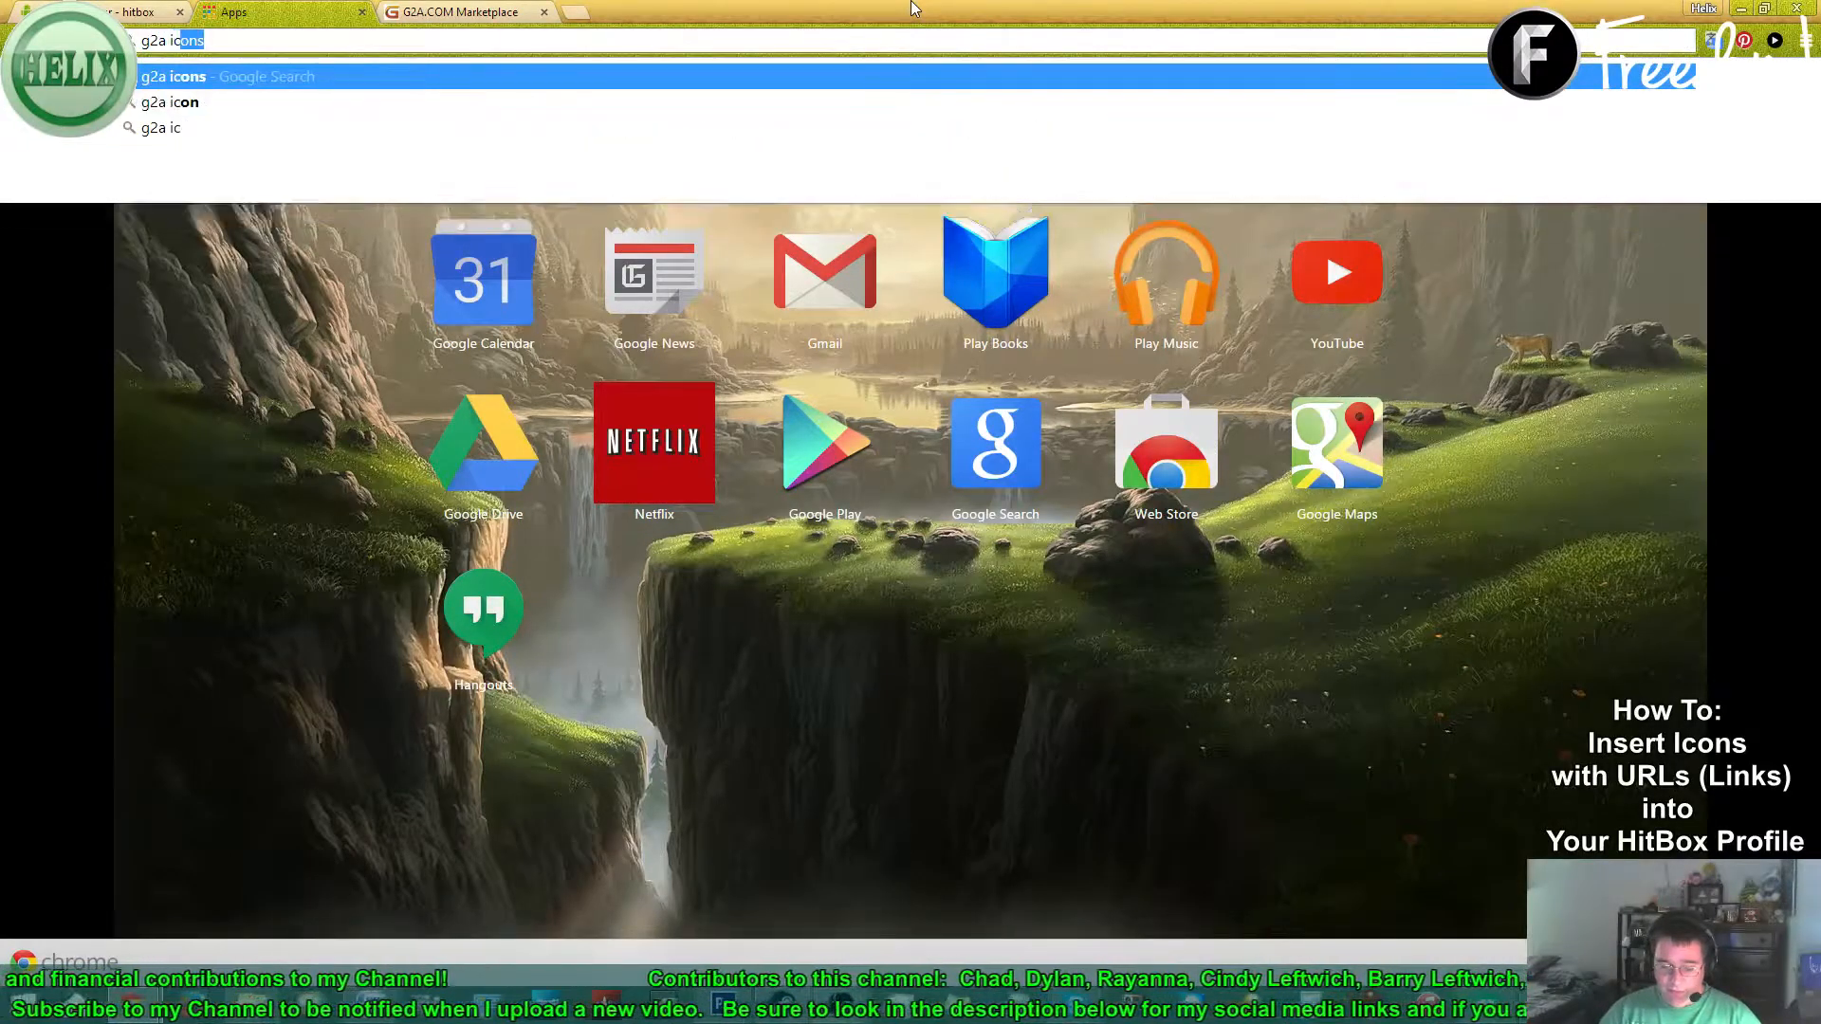
key(Return)
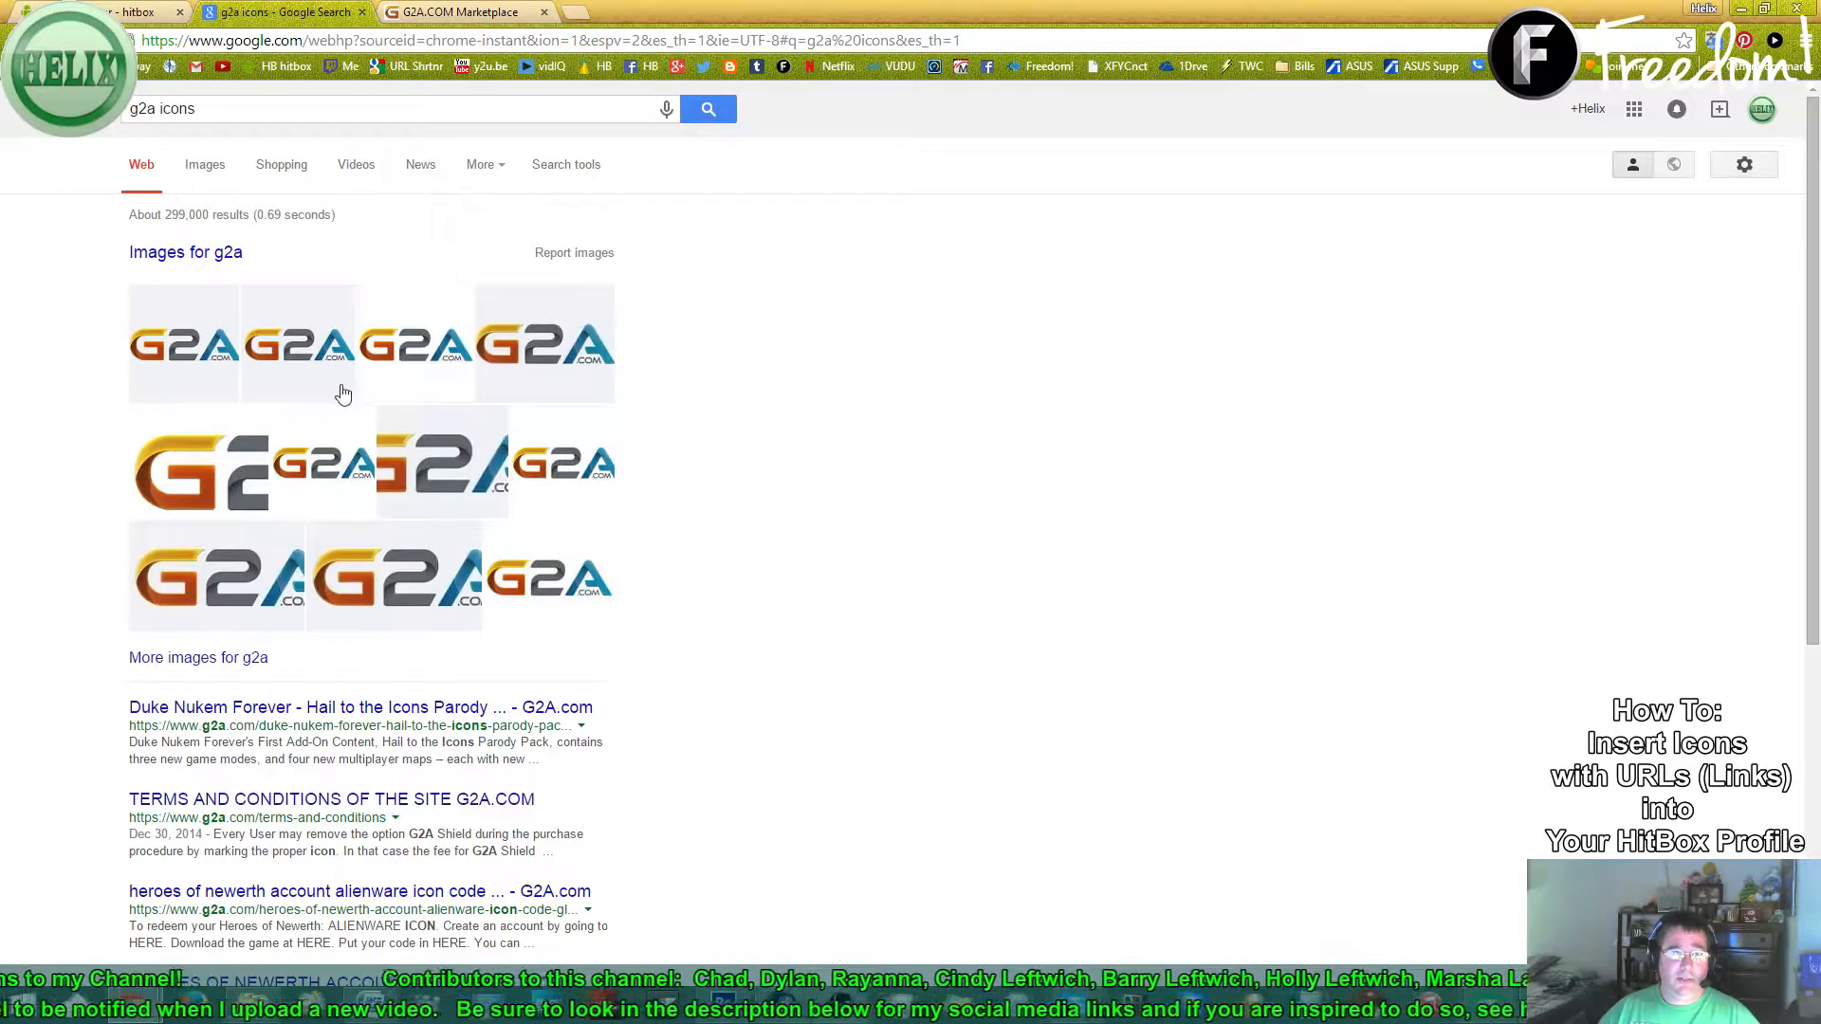
click(213, 177)
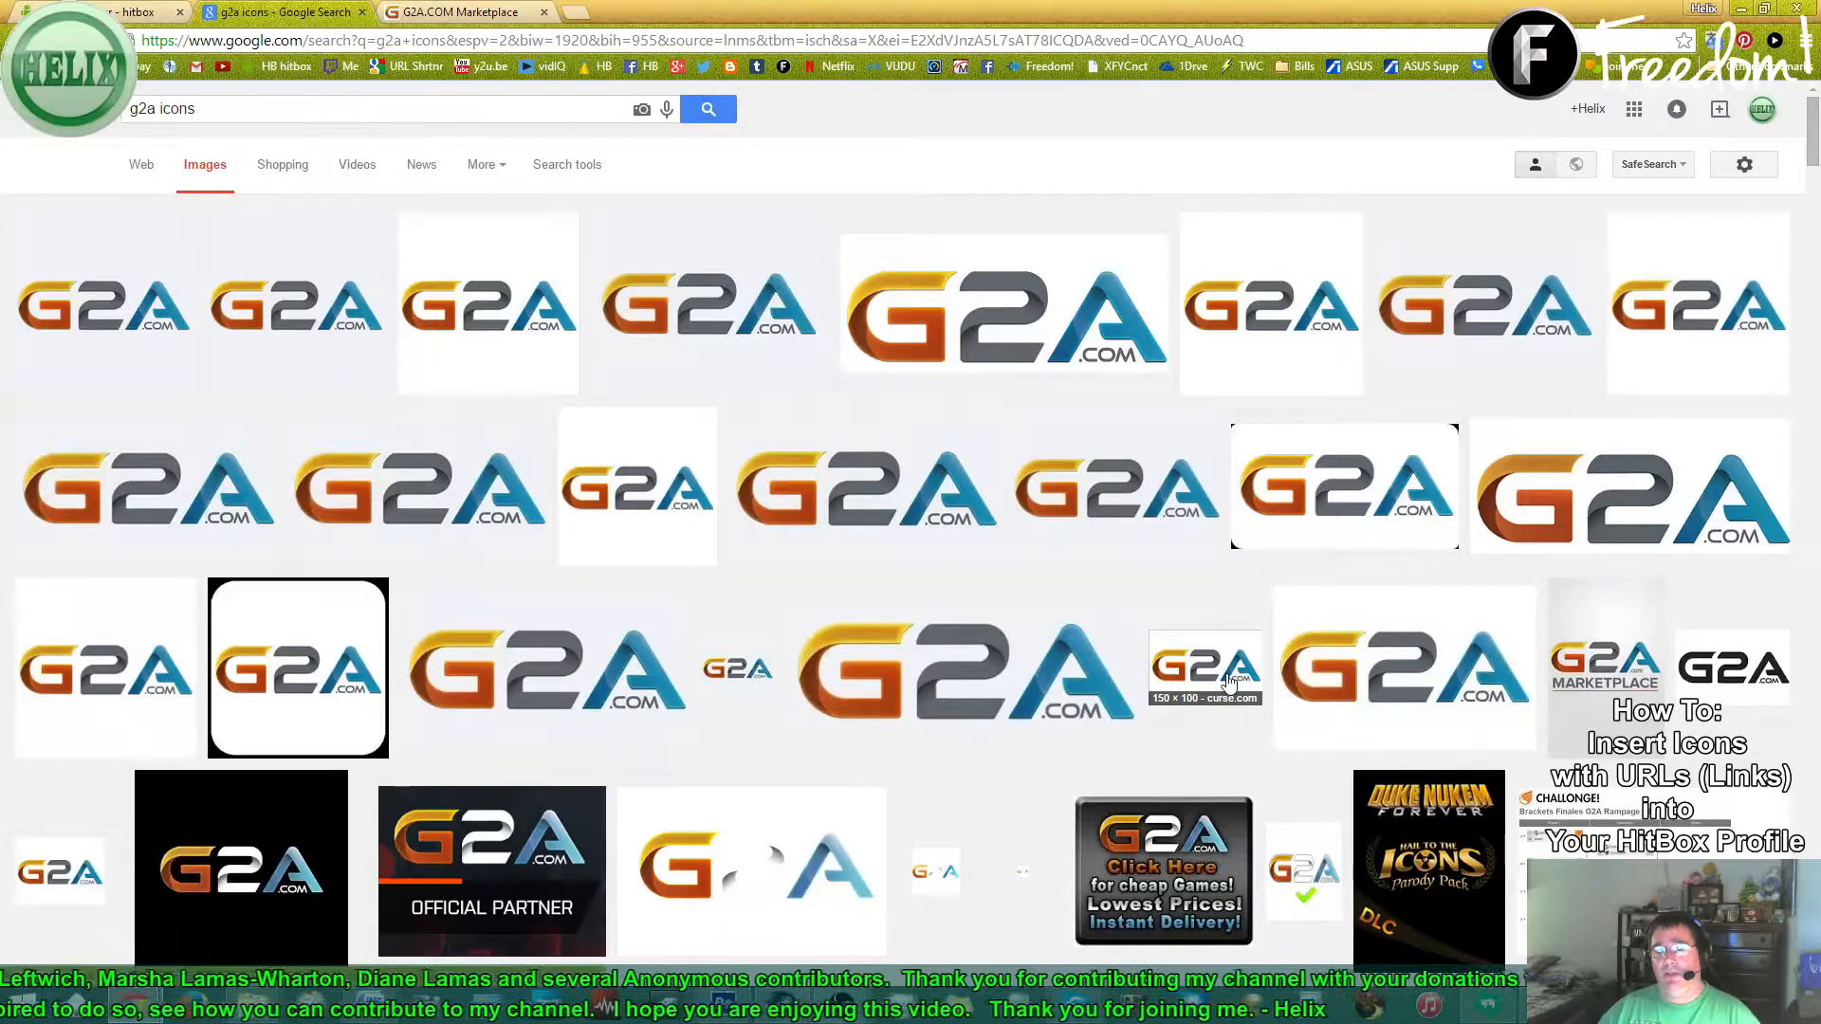
- Save the 150×100 curse.com G2A logo from its preview under the name 'G2A Logo'
click(1223, 658)
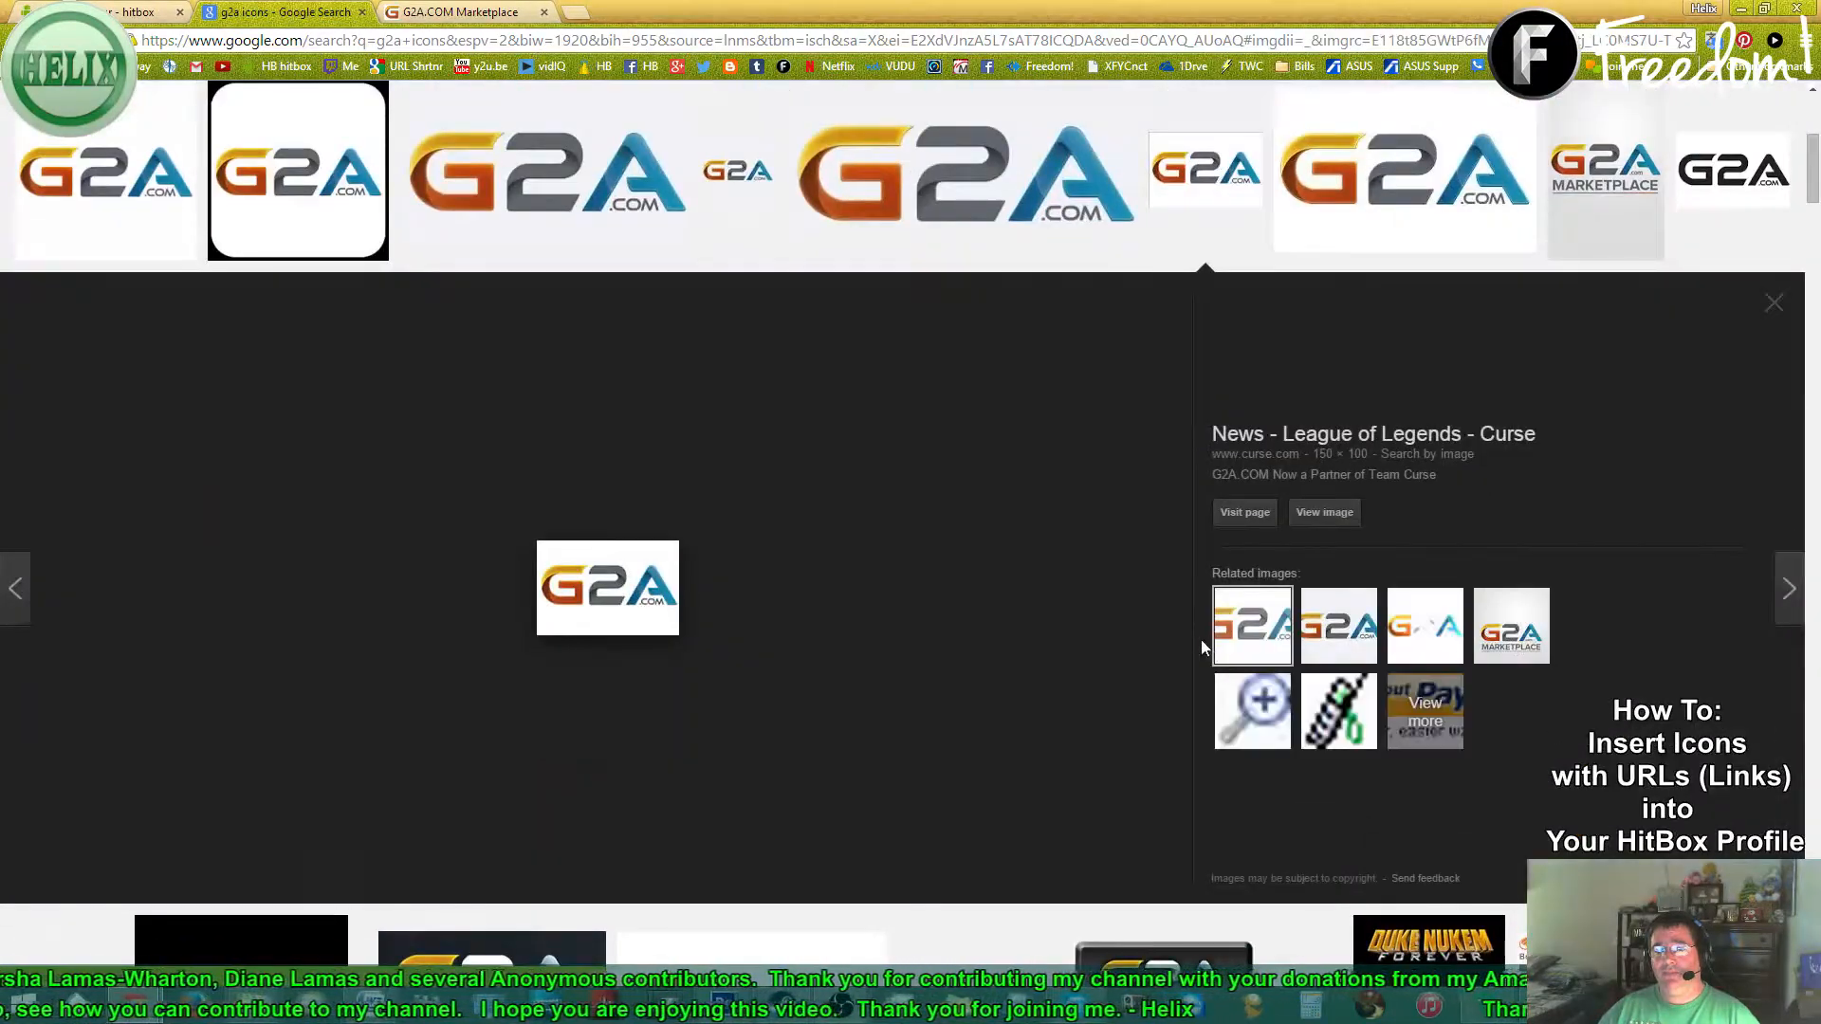
right_click(611, 592)
click(688, 724)
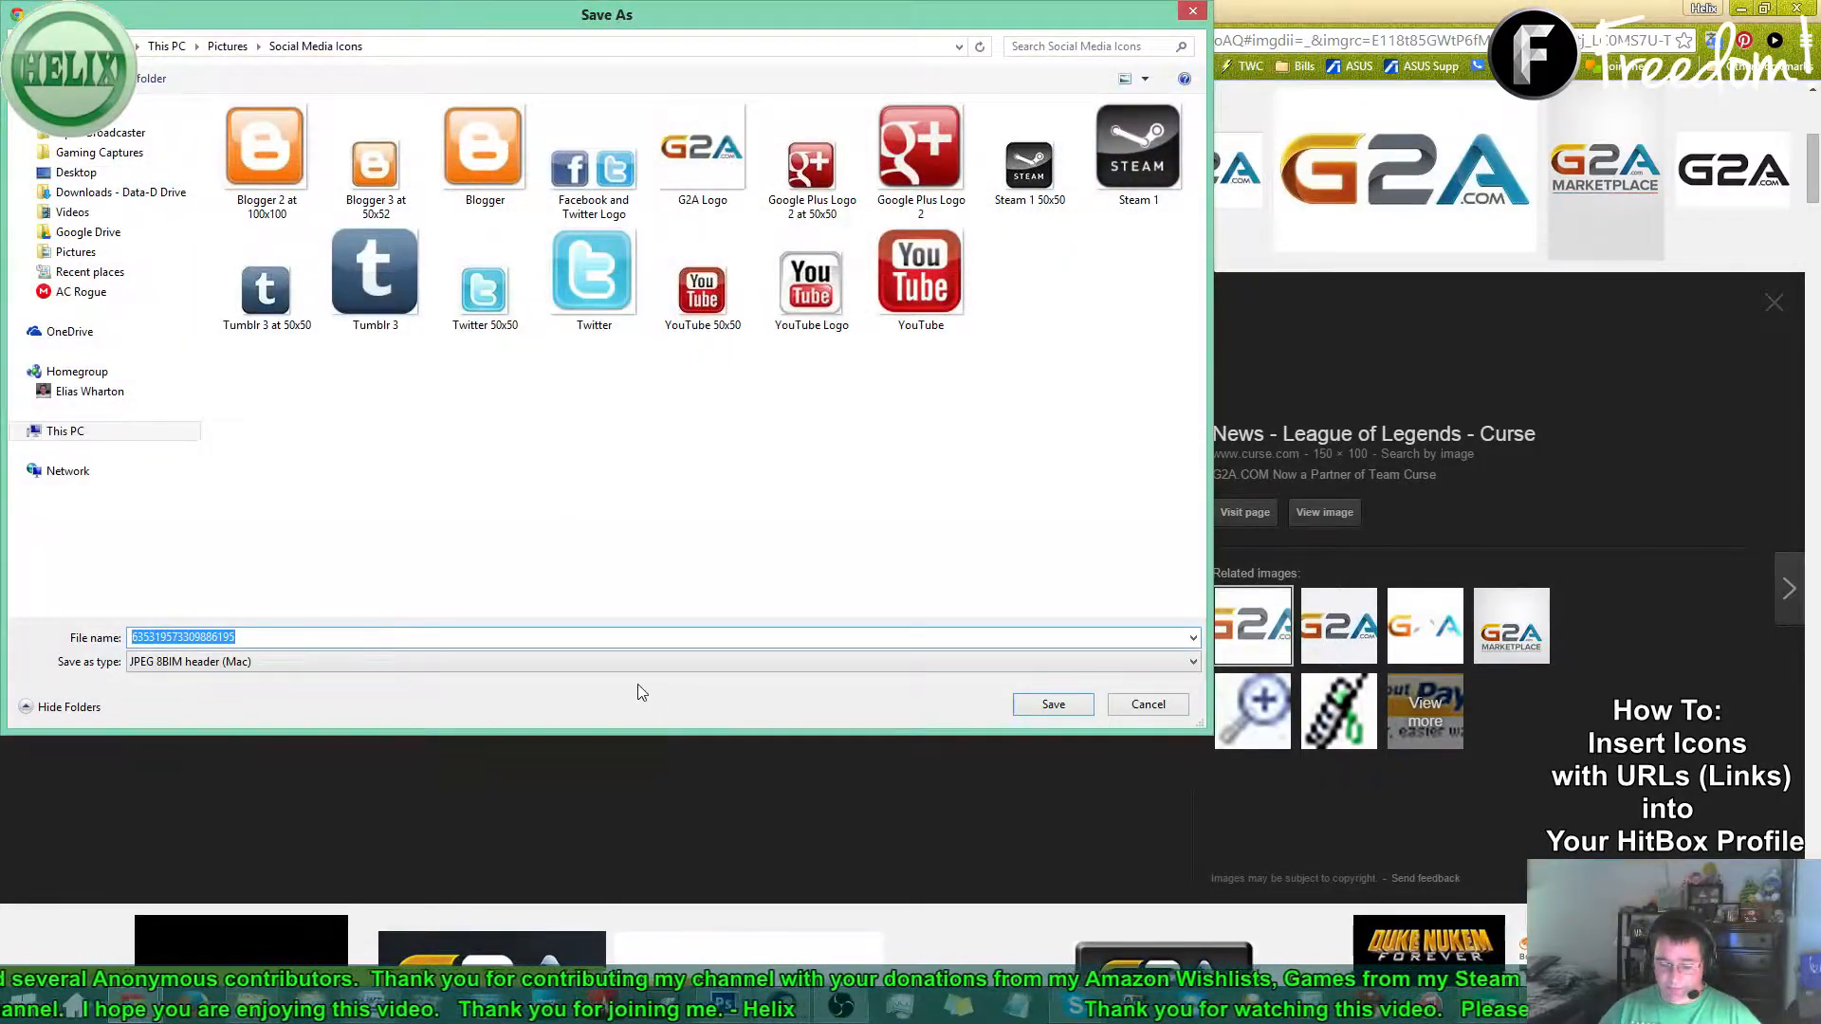
text(G2)
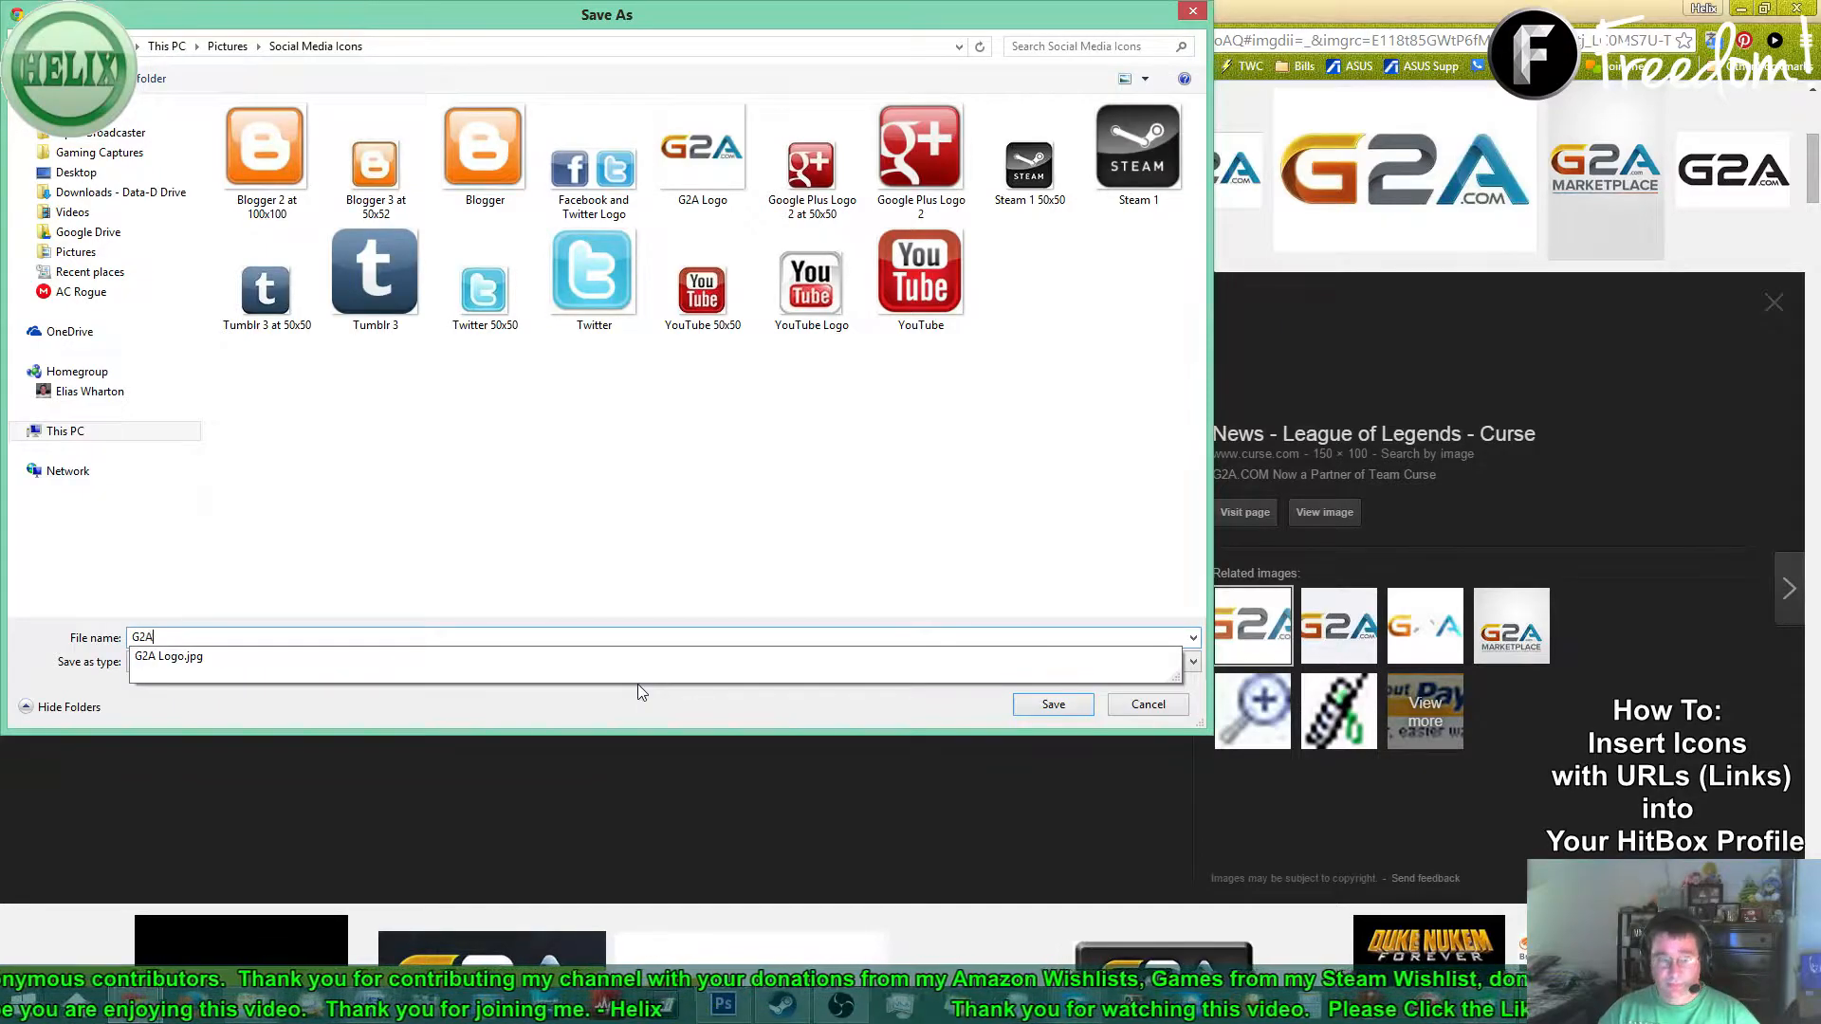
text(A Logo Small)
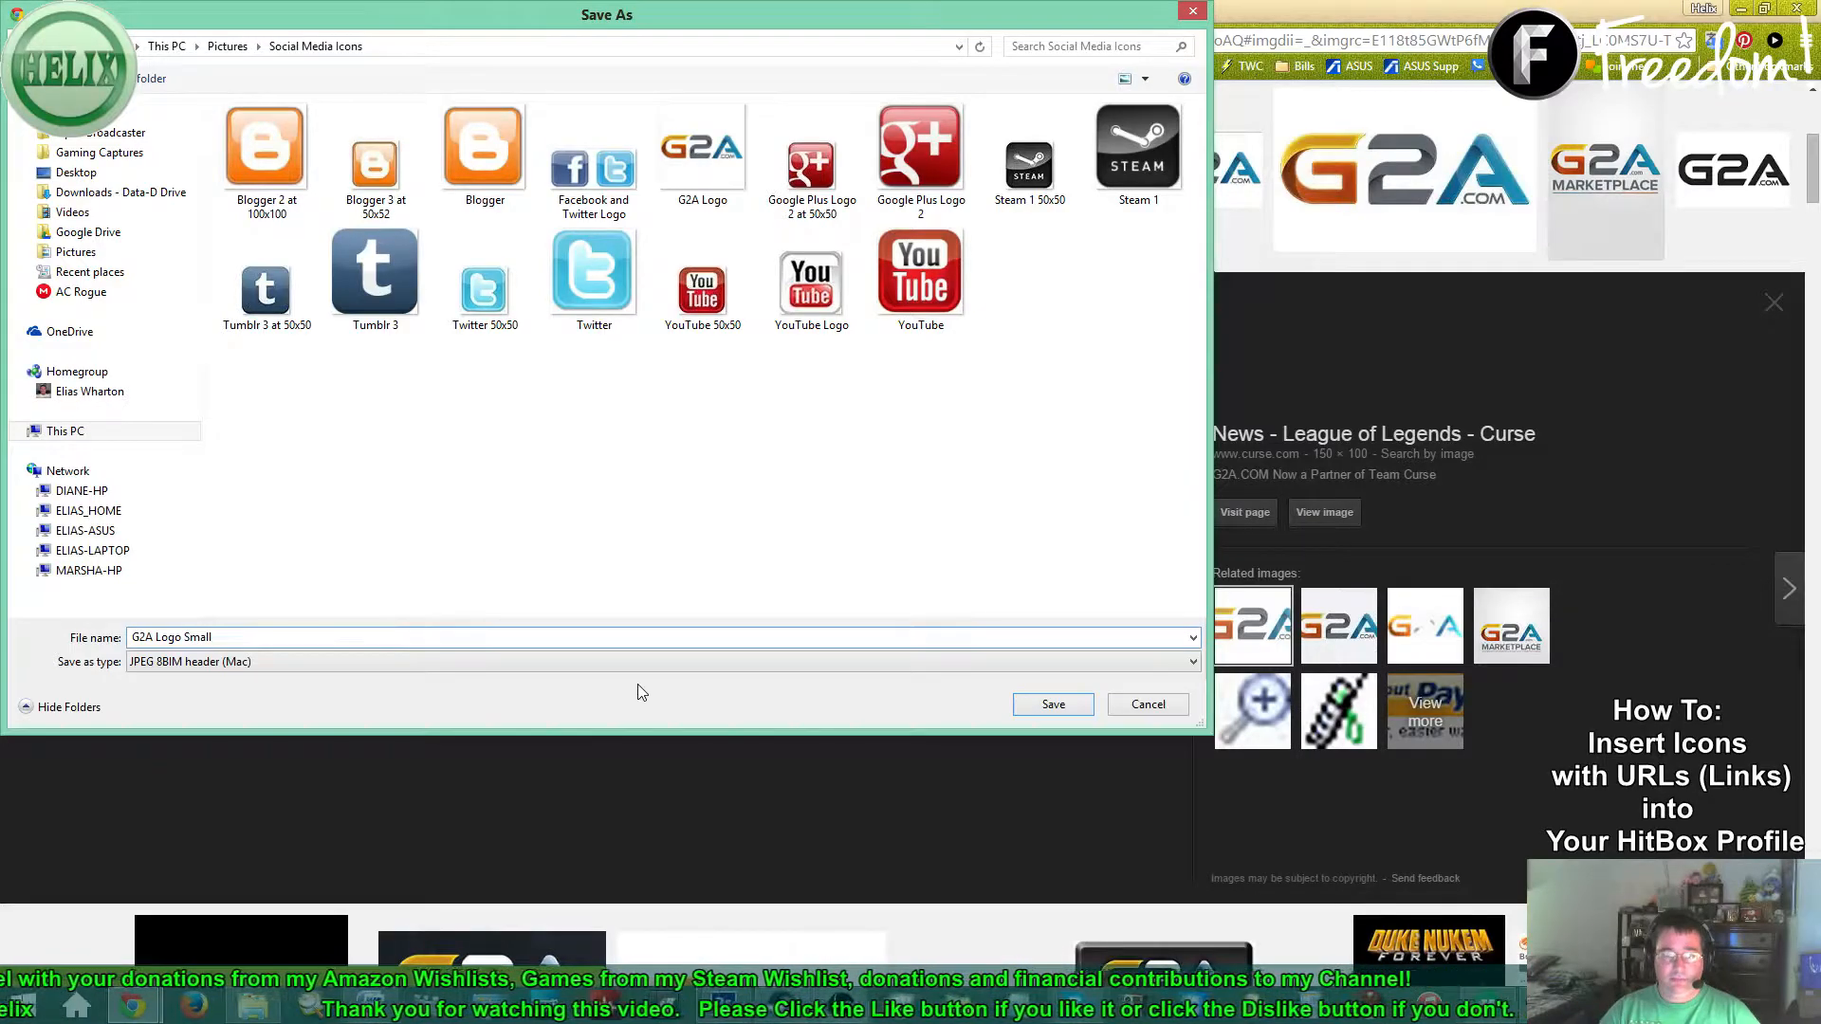
- Save the G2A Logo file, close the G2A document, then try opening G2A Logo Small and dismiss the error
key(Return)
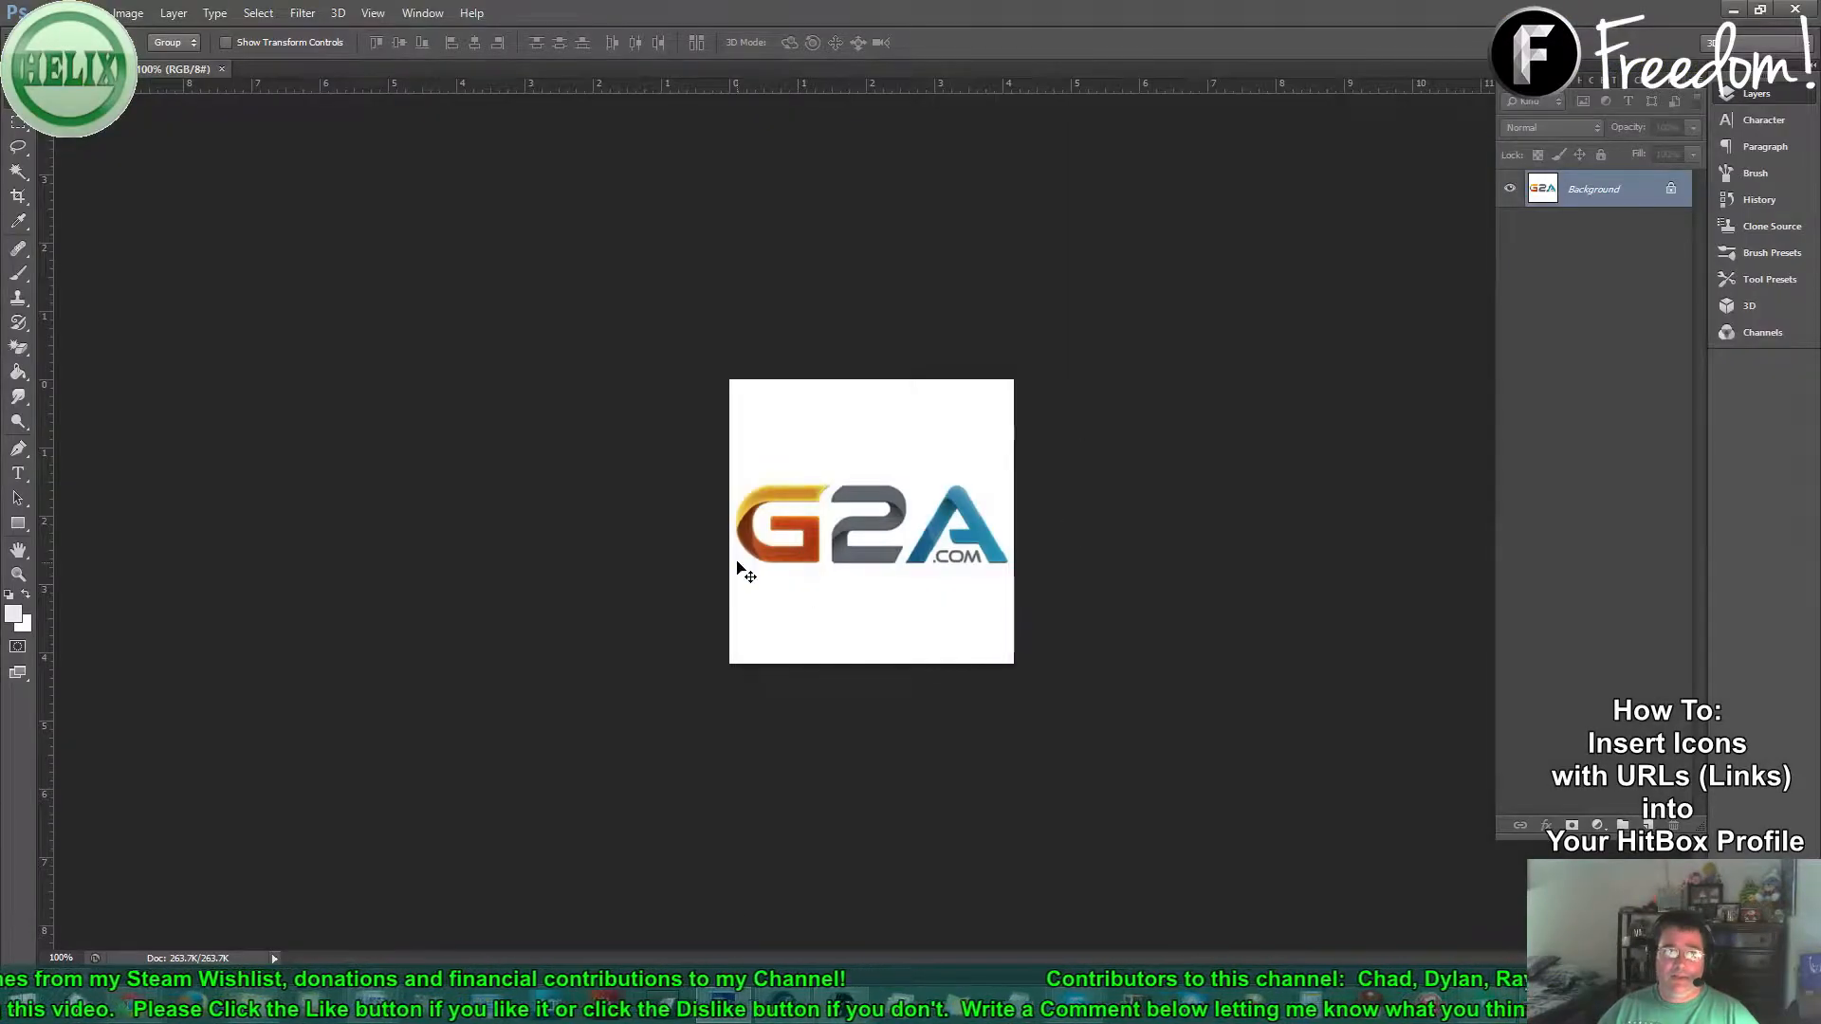
click(221, 70)
click(45, 13)
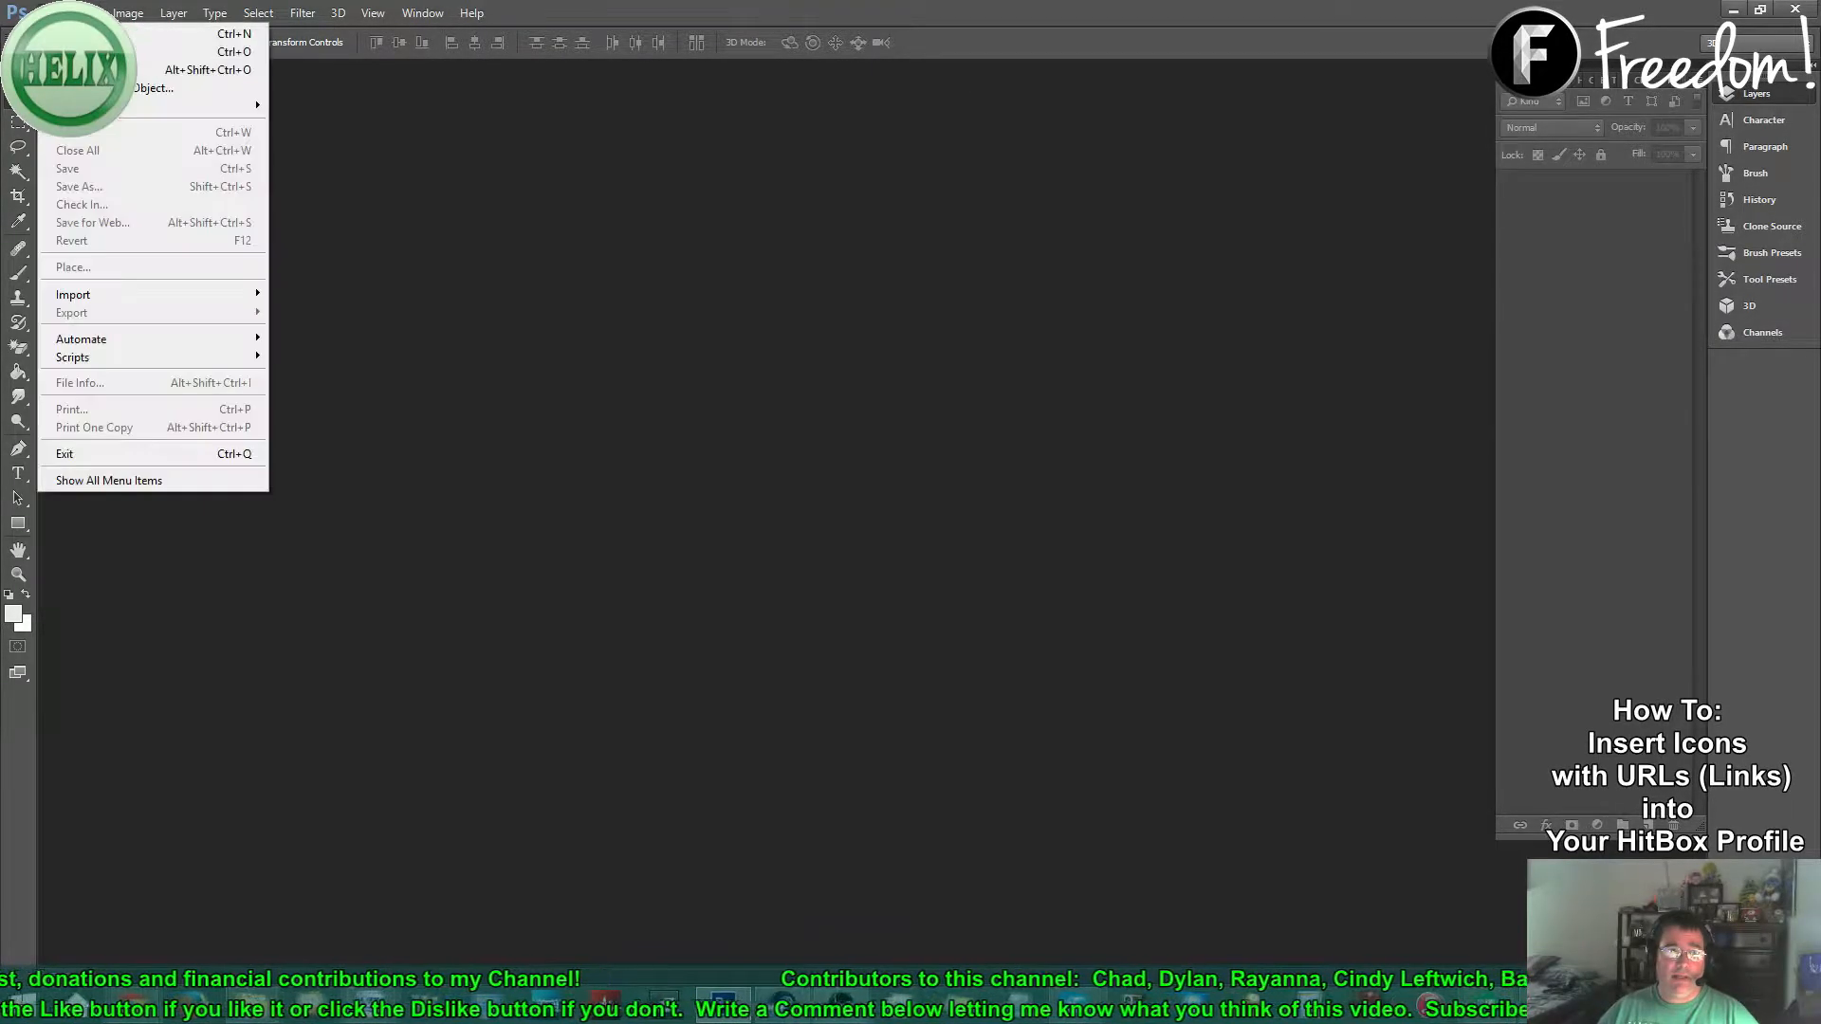
click(85, 52)
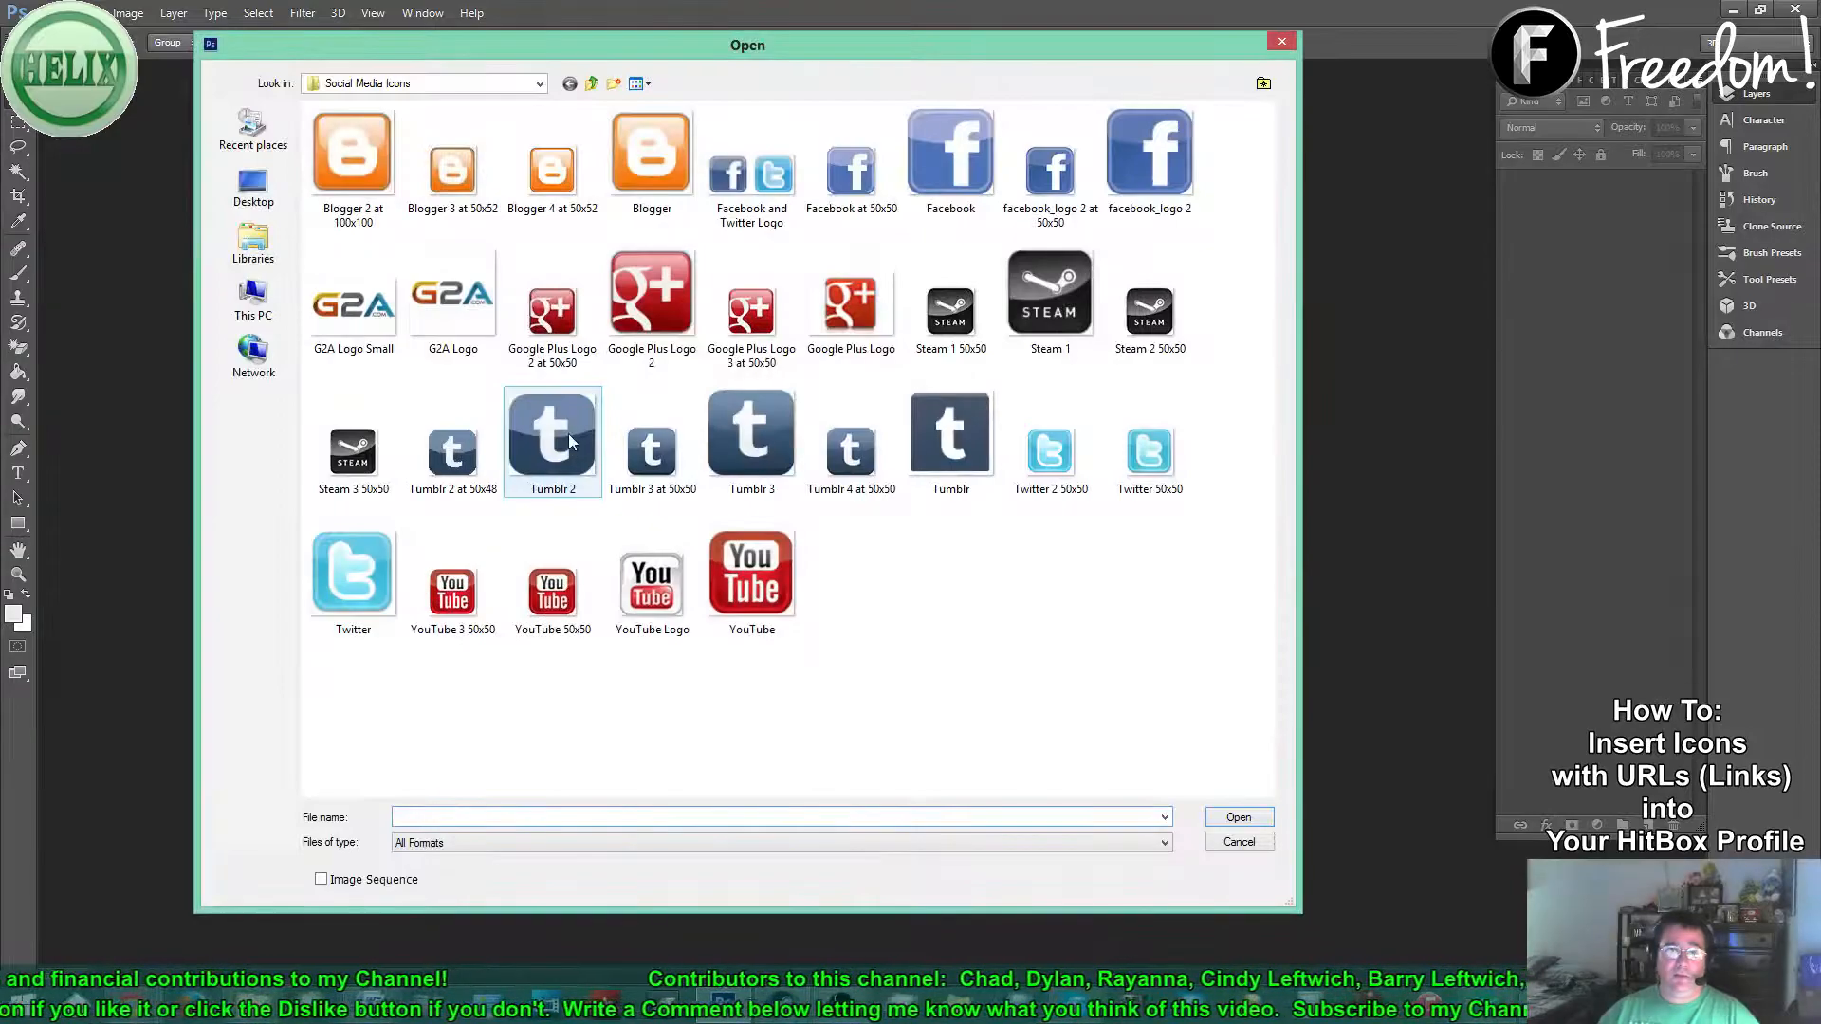
click(353, 308)
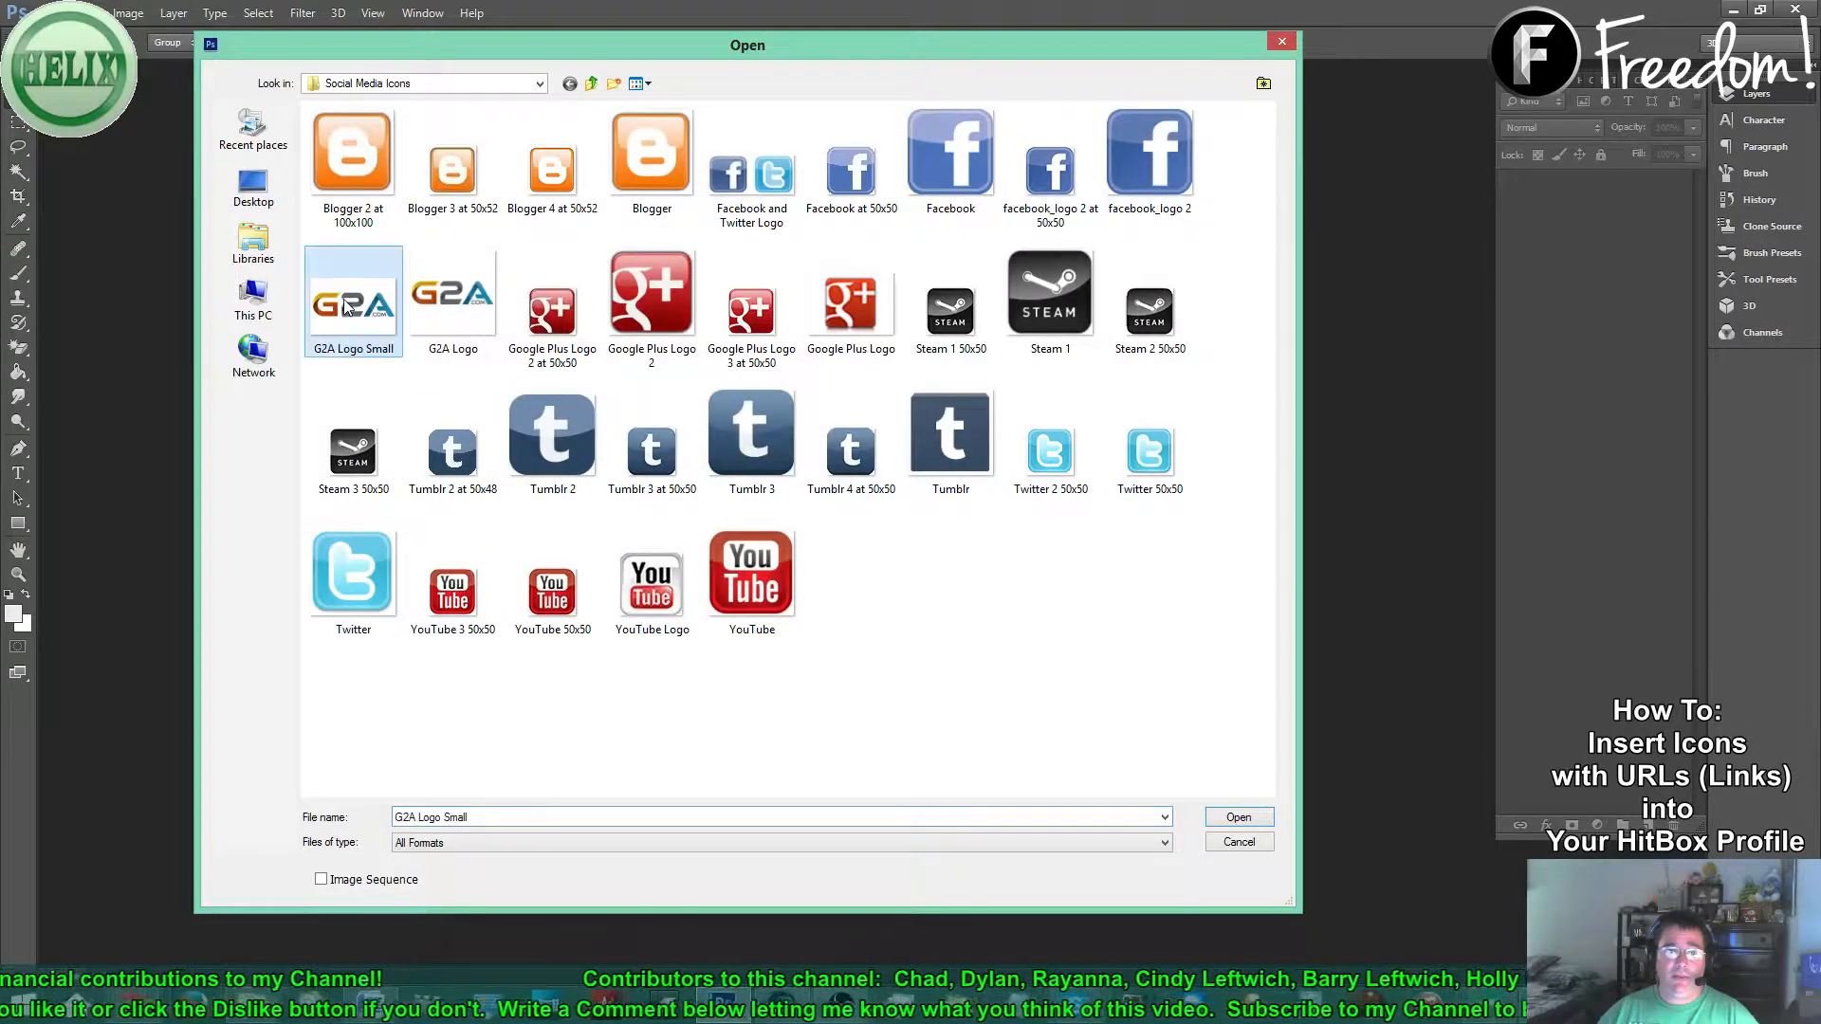
click(1239, 818)
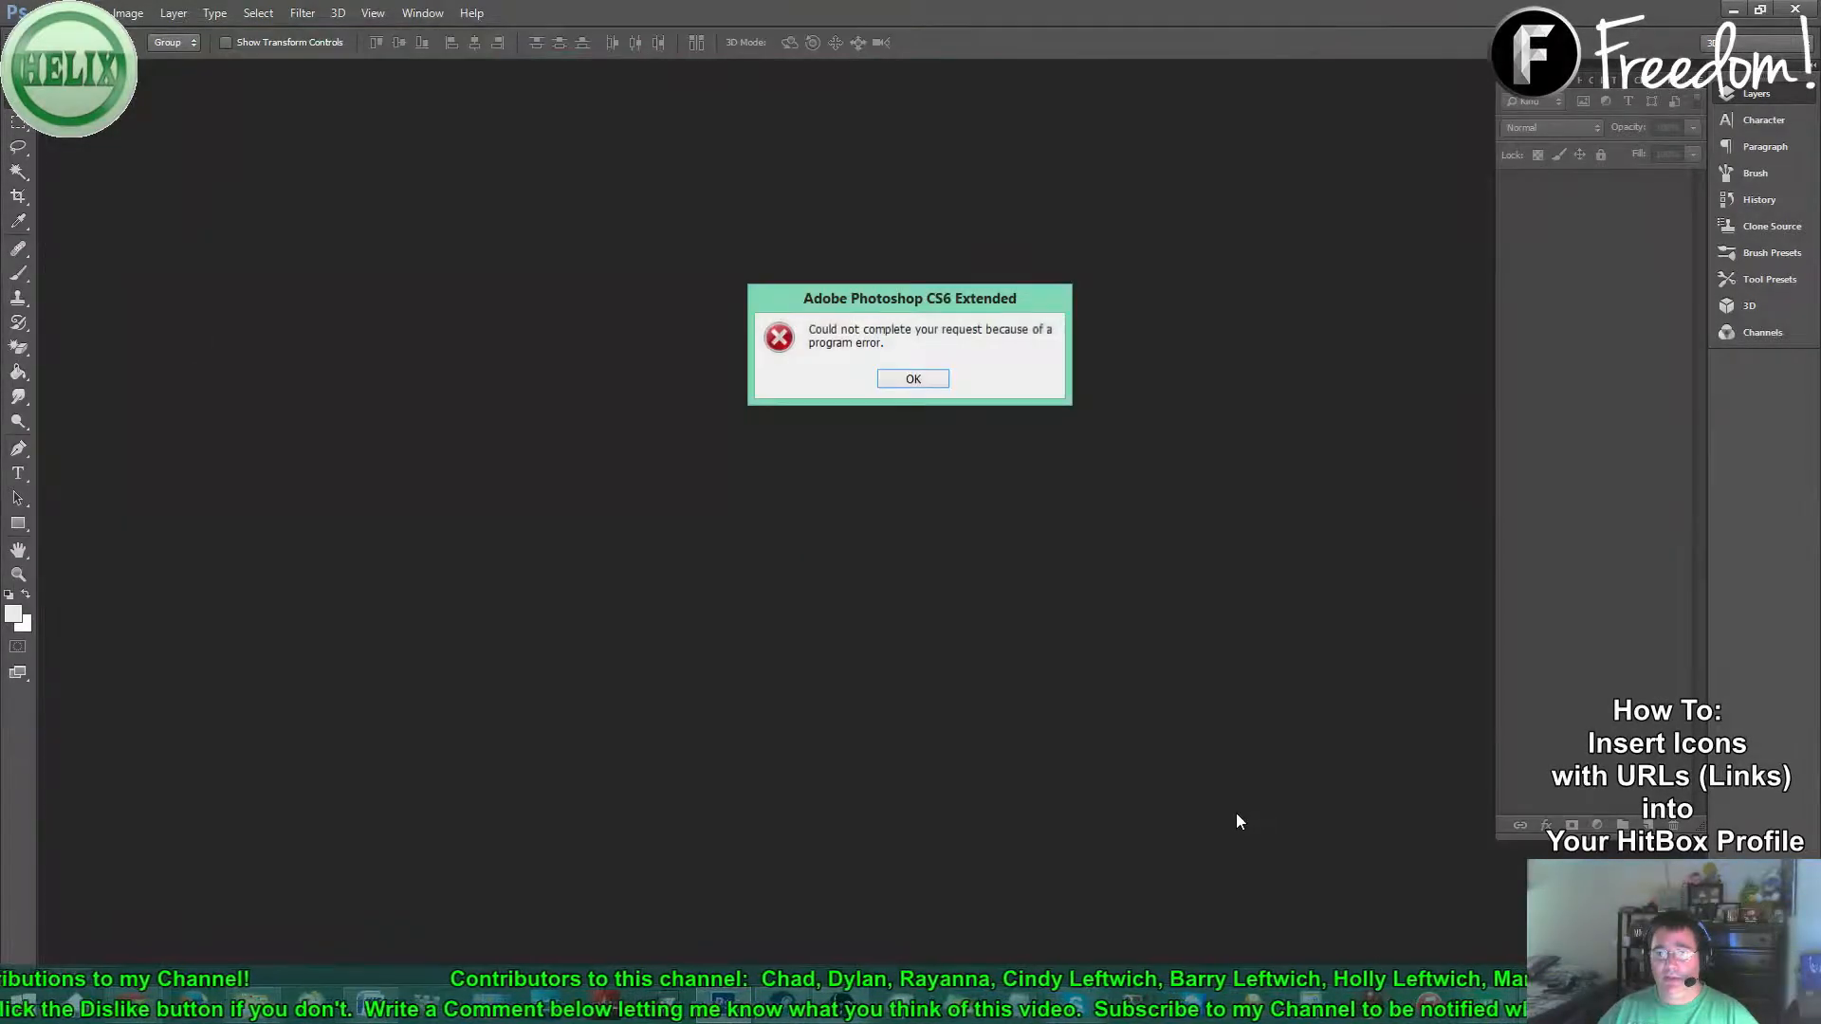
click(916, 379)
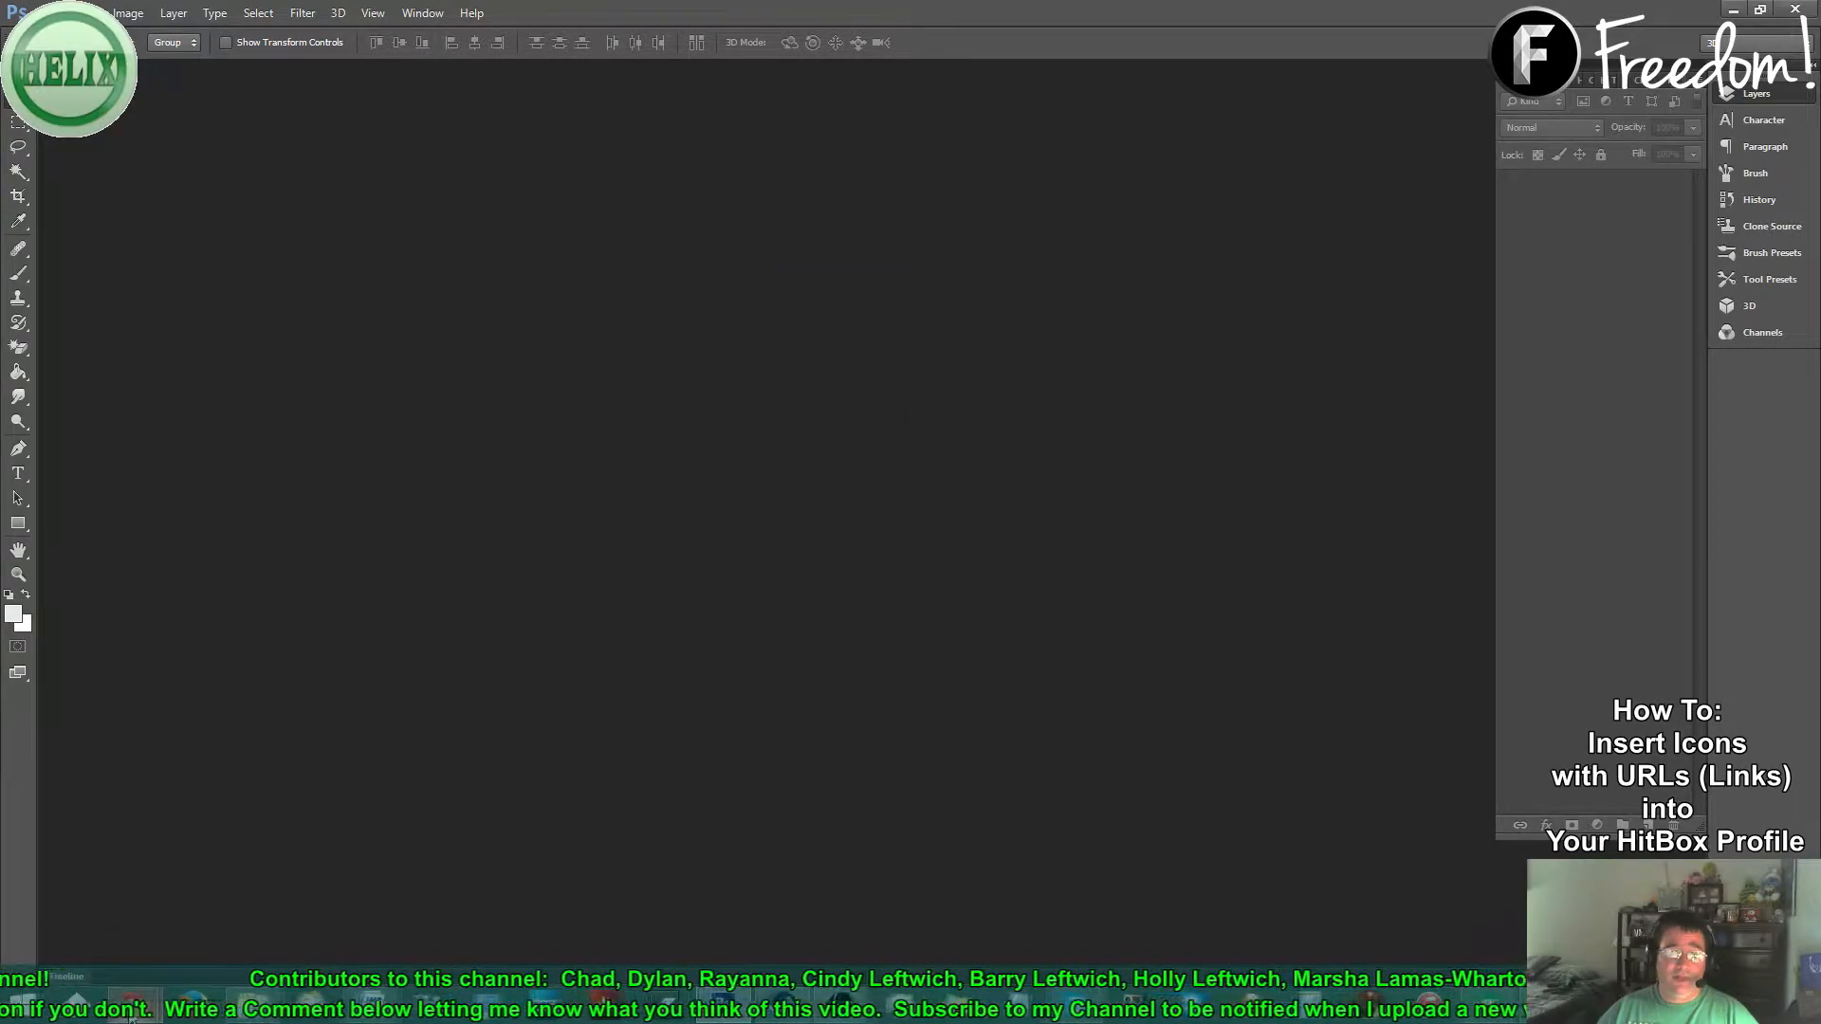
- Return to Google Images, close the curse.com preview, and preview the 90×90 G2A logo
mouse_move(131, 1017)
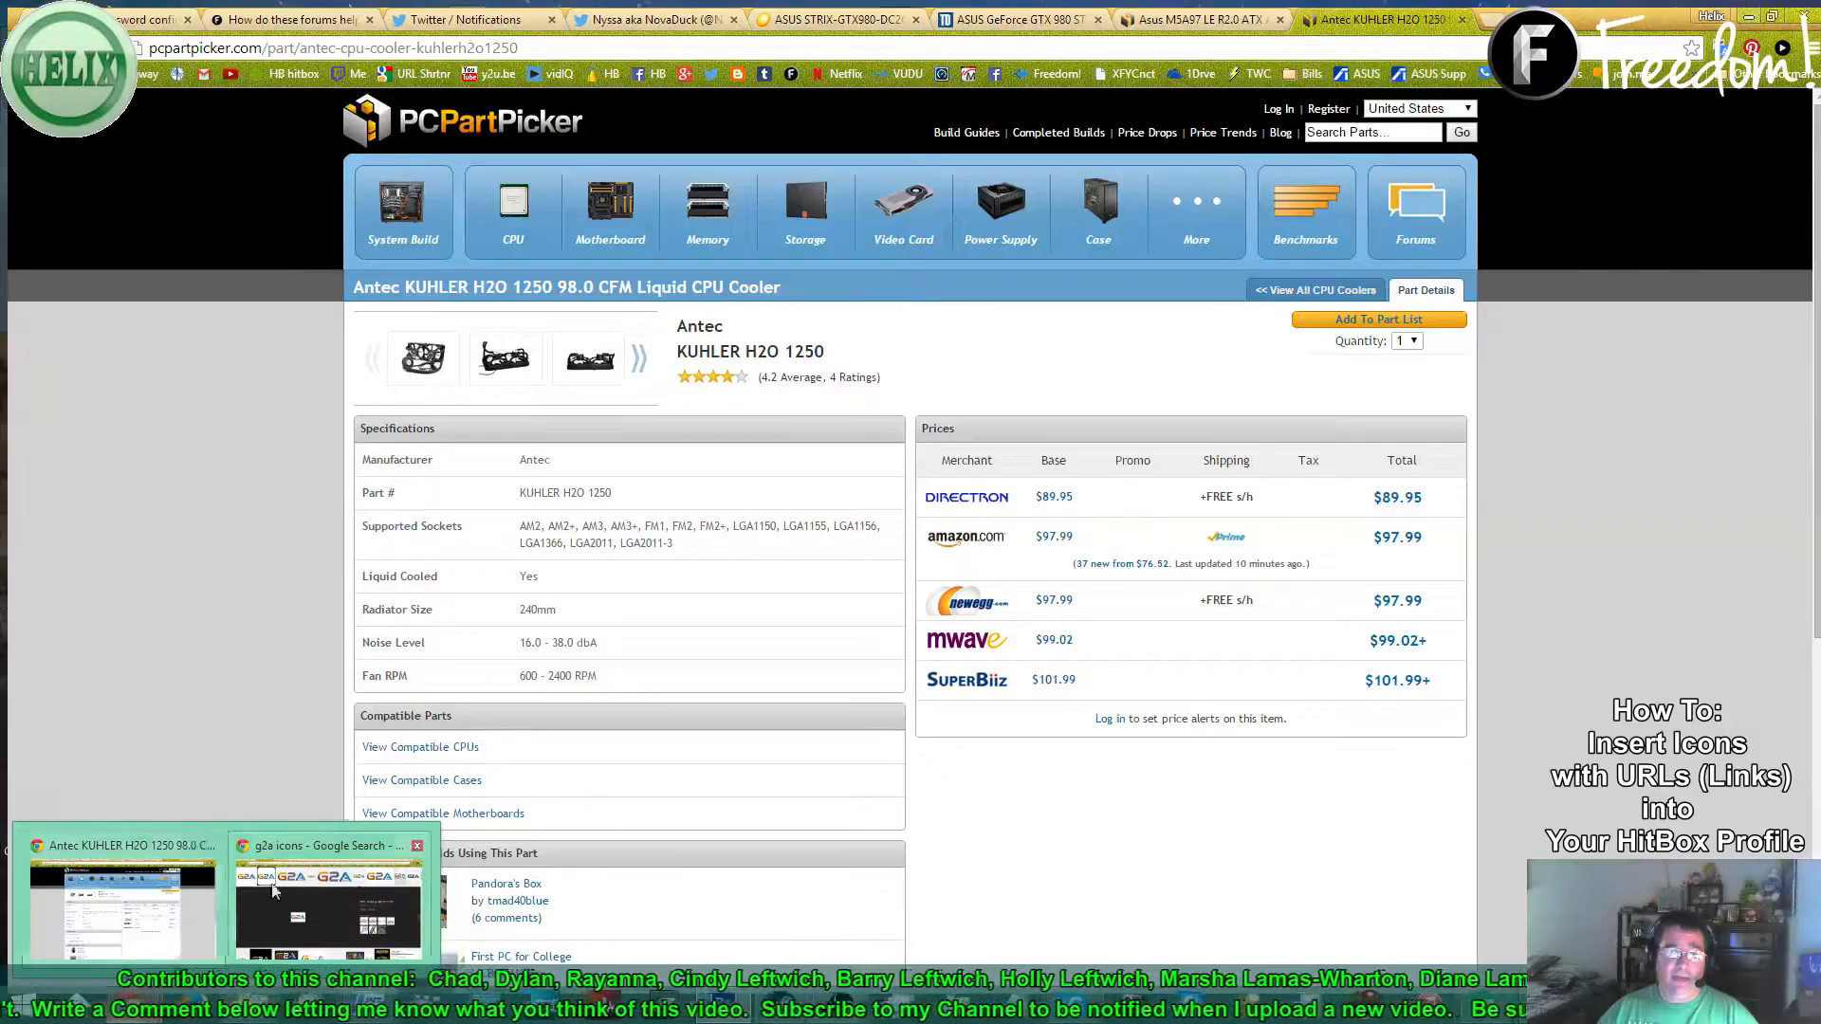
click(242, 911)
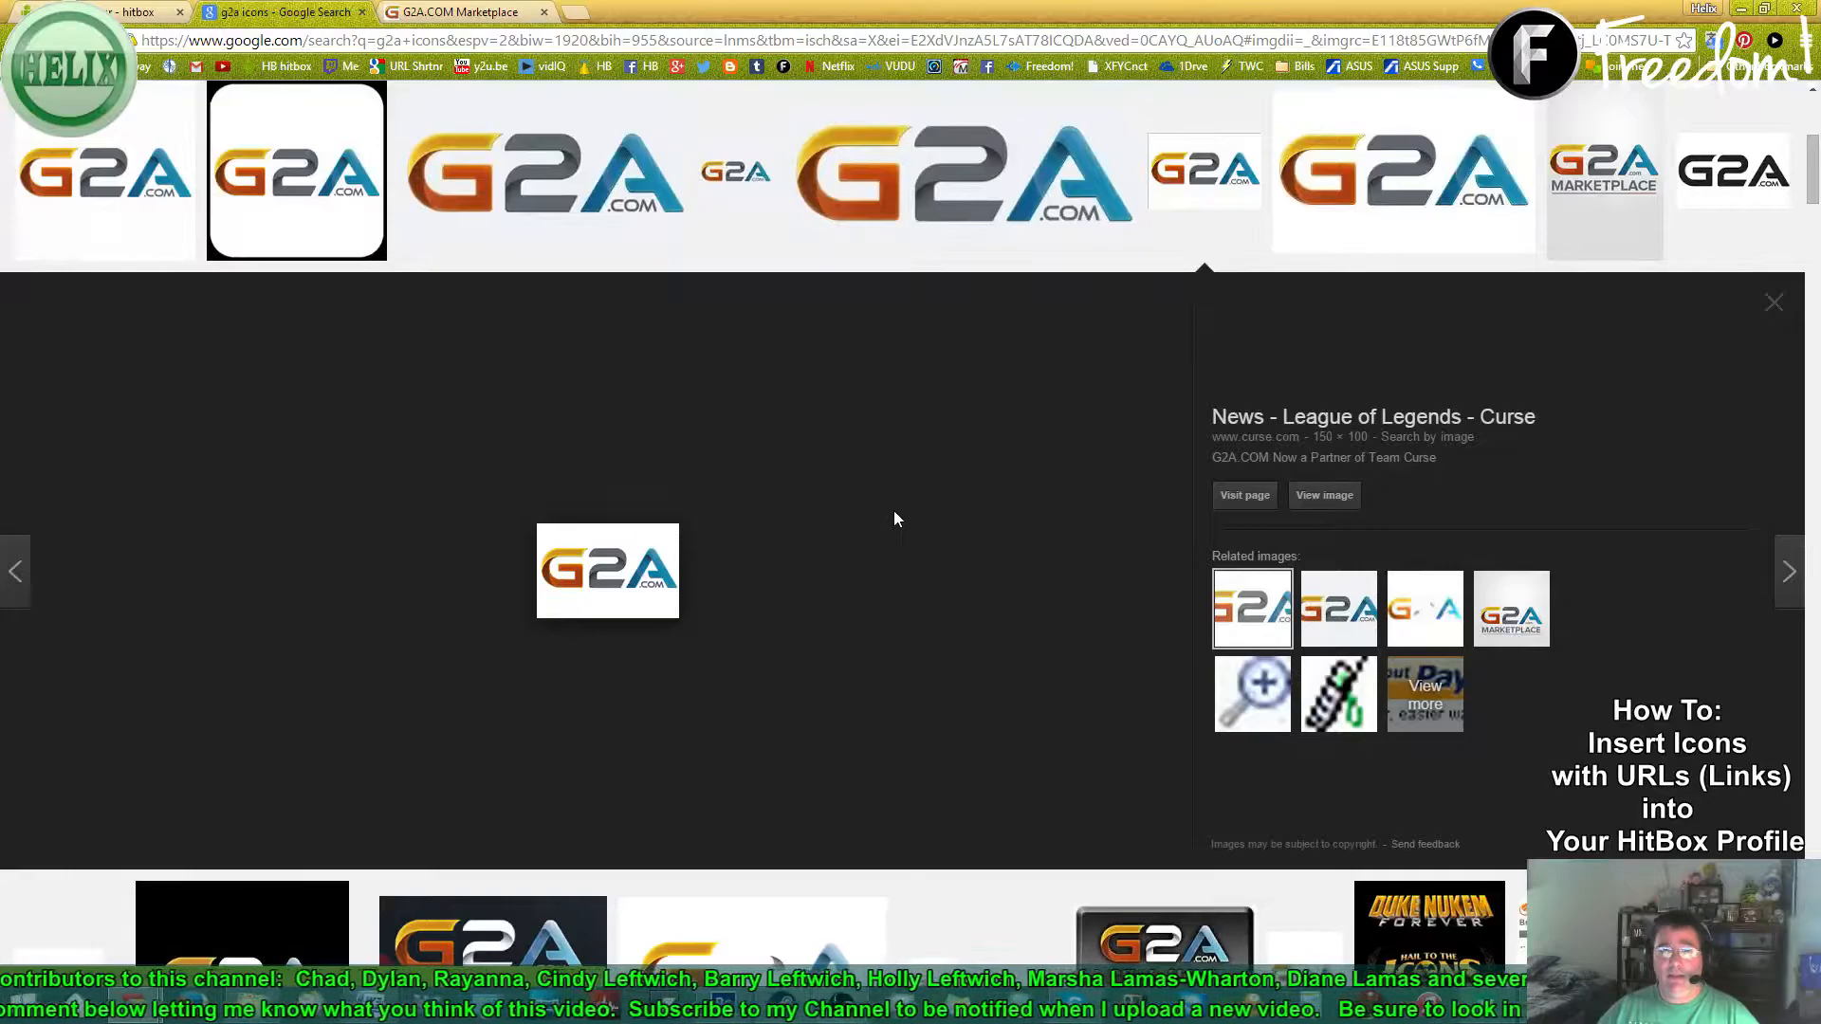
scroll(896, 517, up, 2)
click(1193, 343)
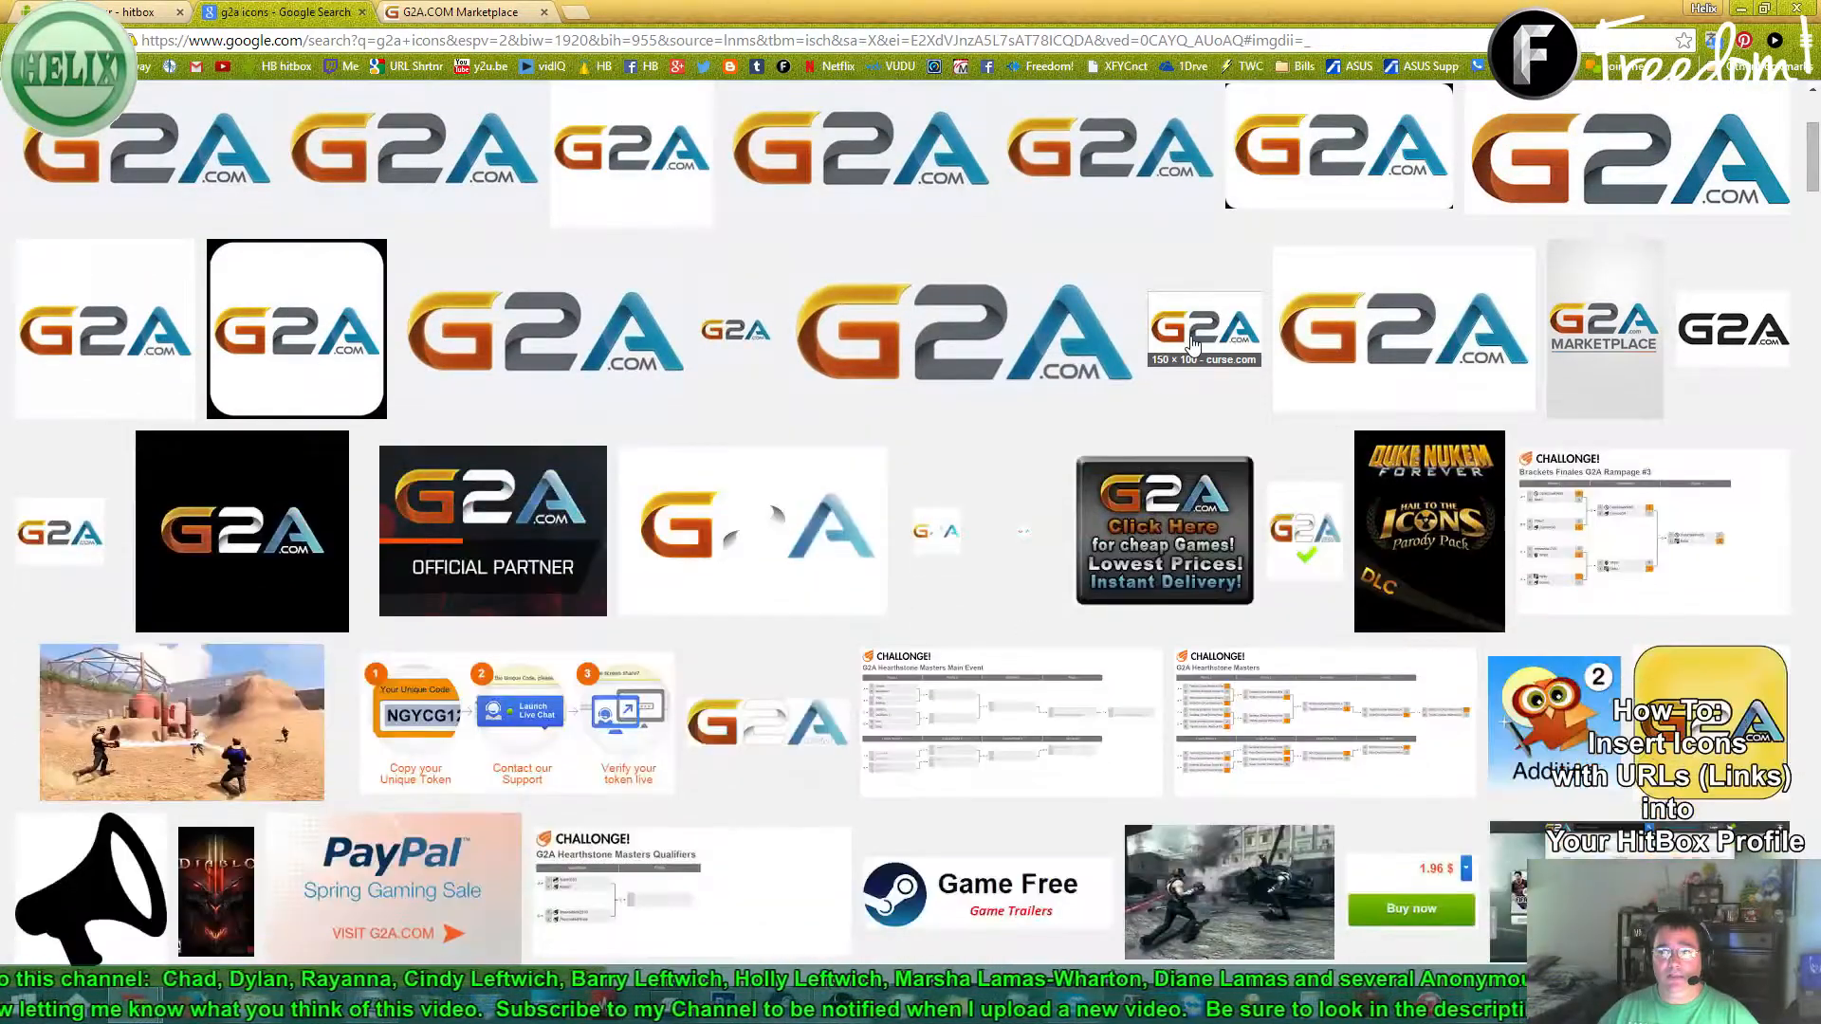
scroll(659, 405, up, 1)
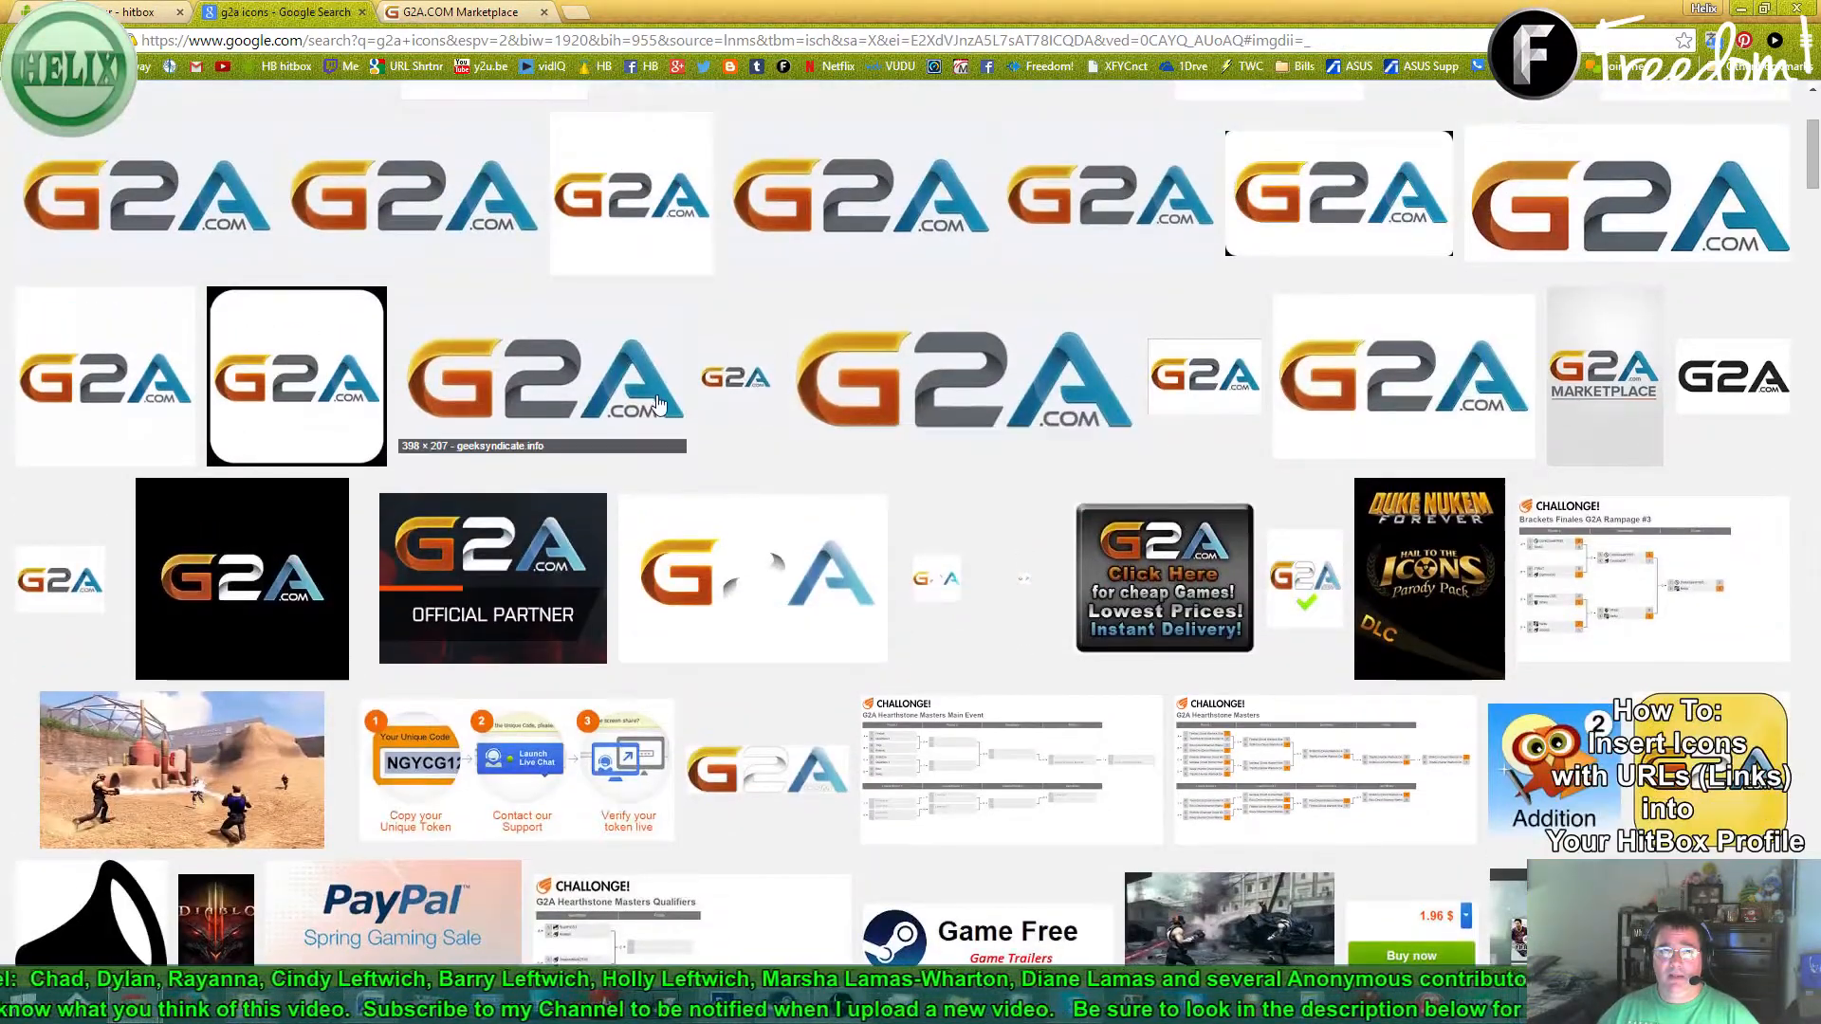
click(749, 379)
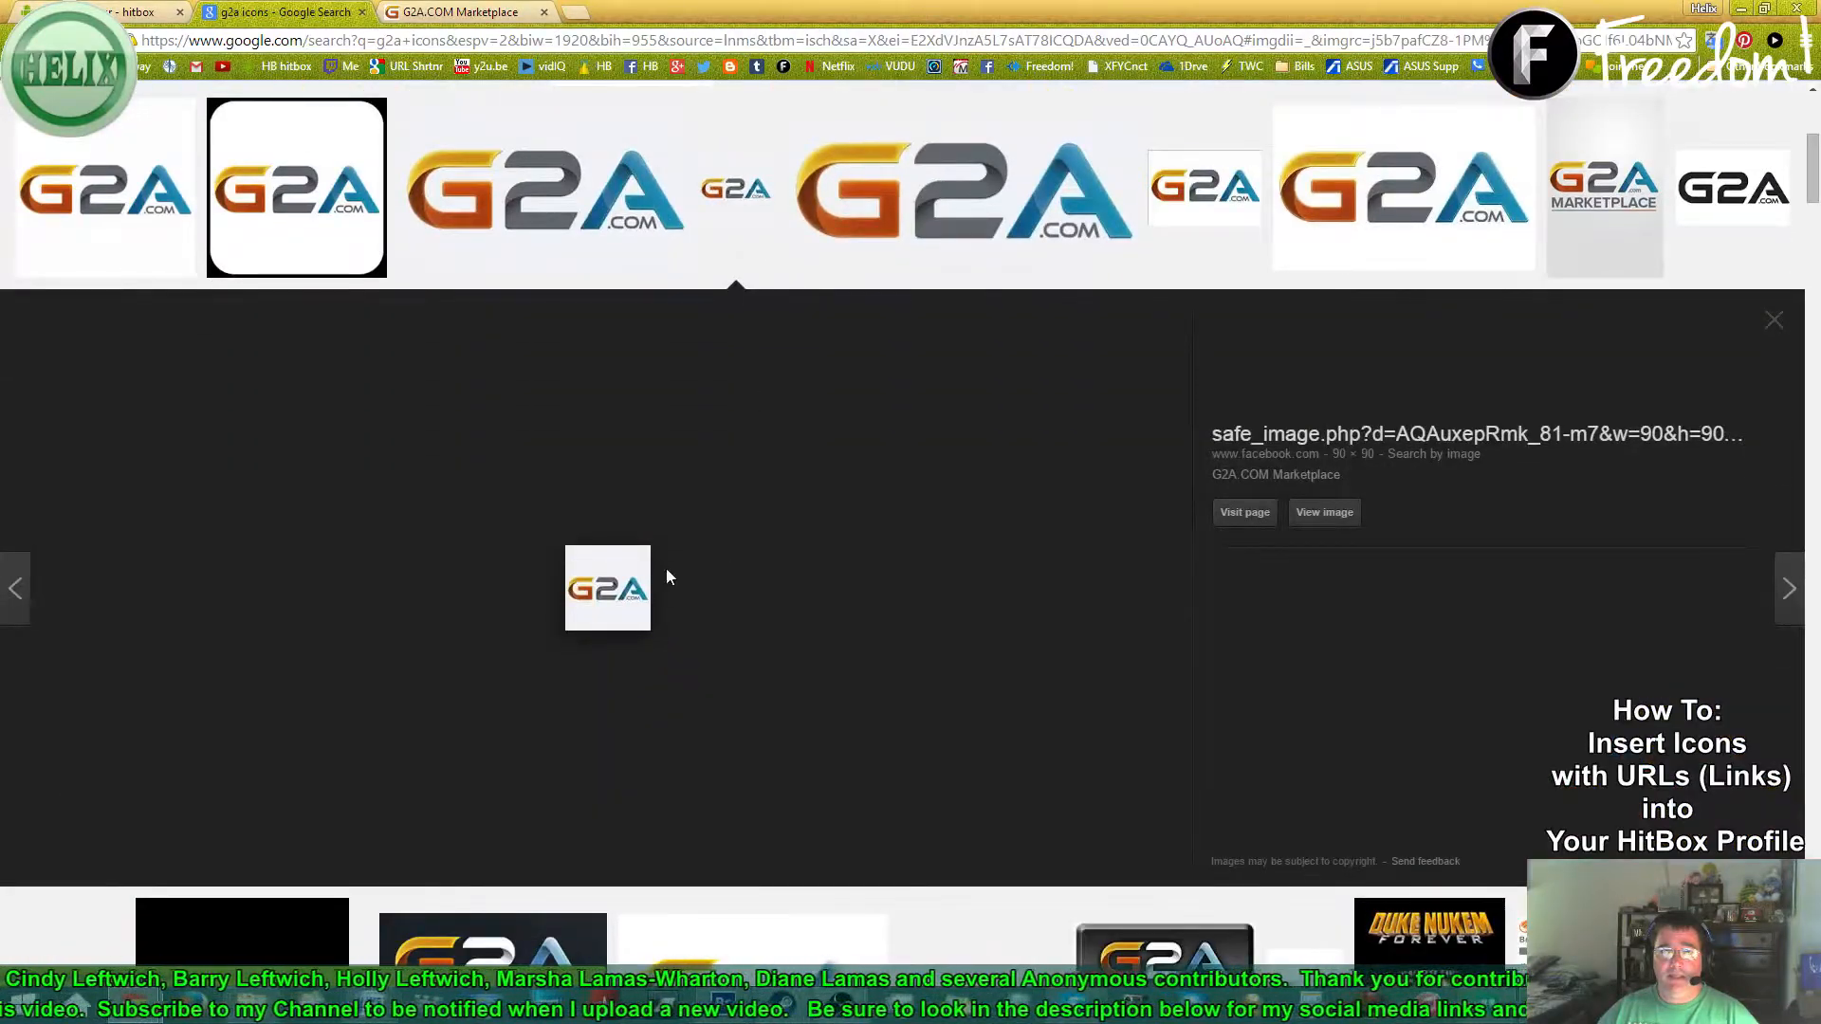
- Save the 90×90 G2A logo over the existing G2A Logo Small file
scroll(768, 583, up, 5)
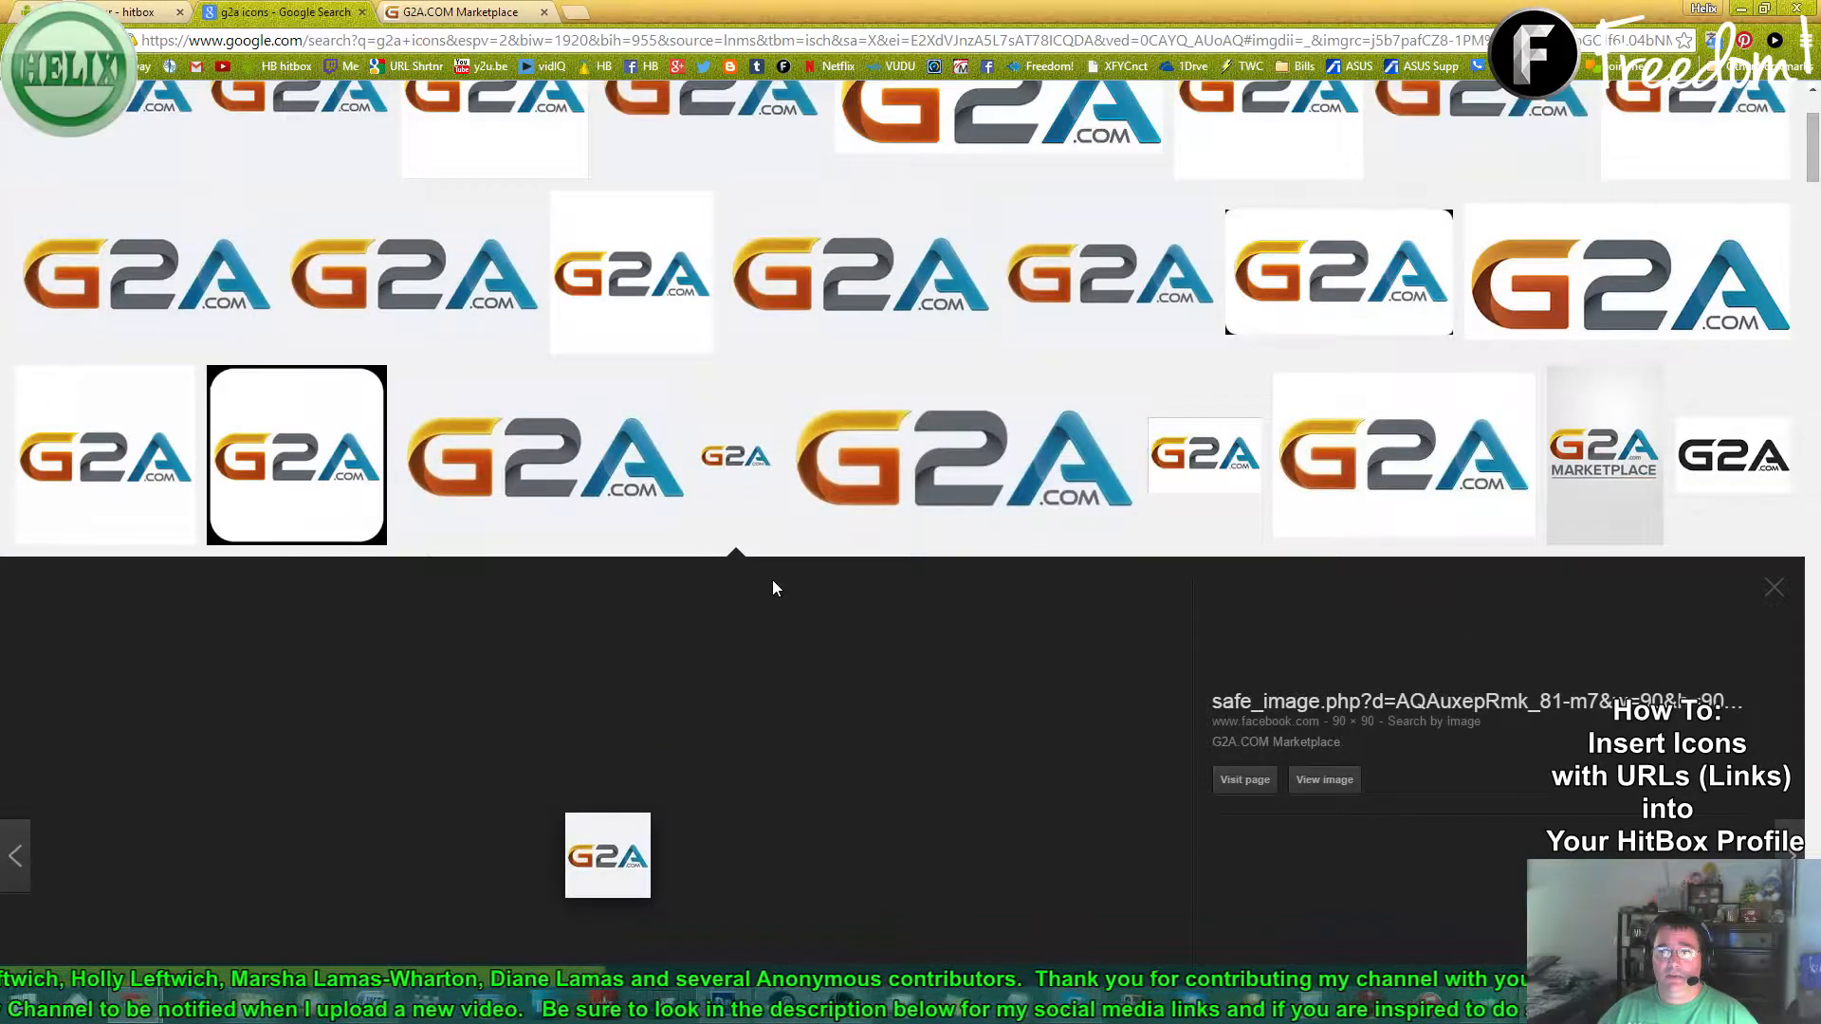
scroll(780, 600, up, 1)
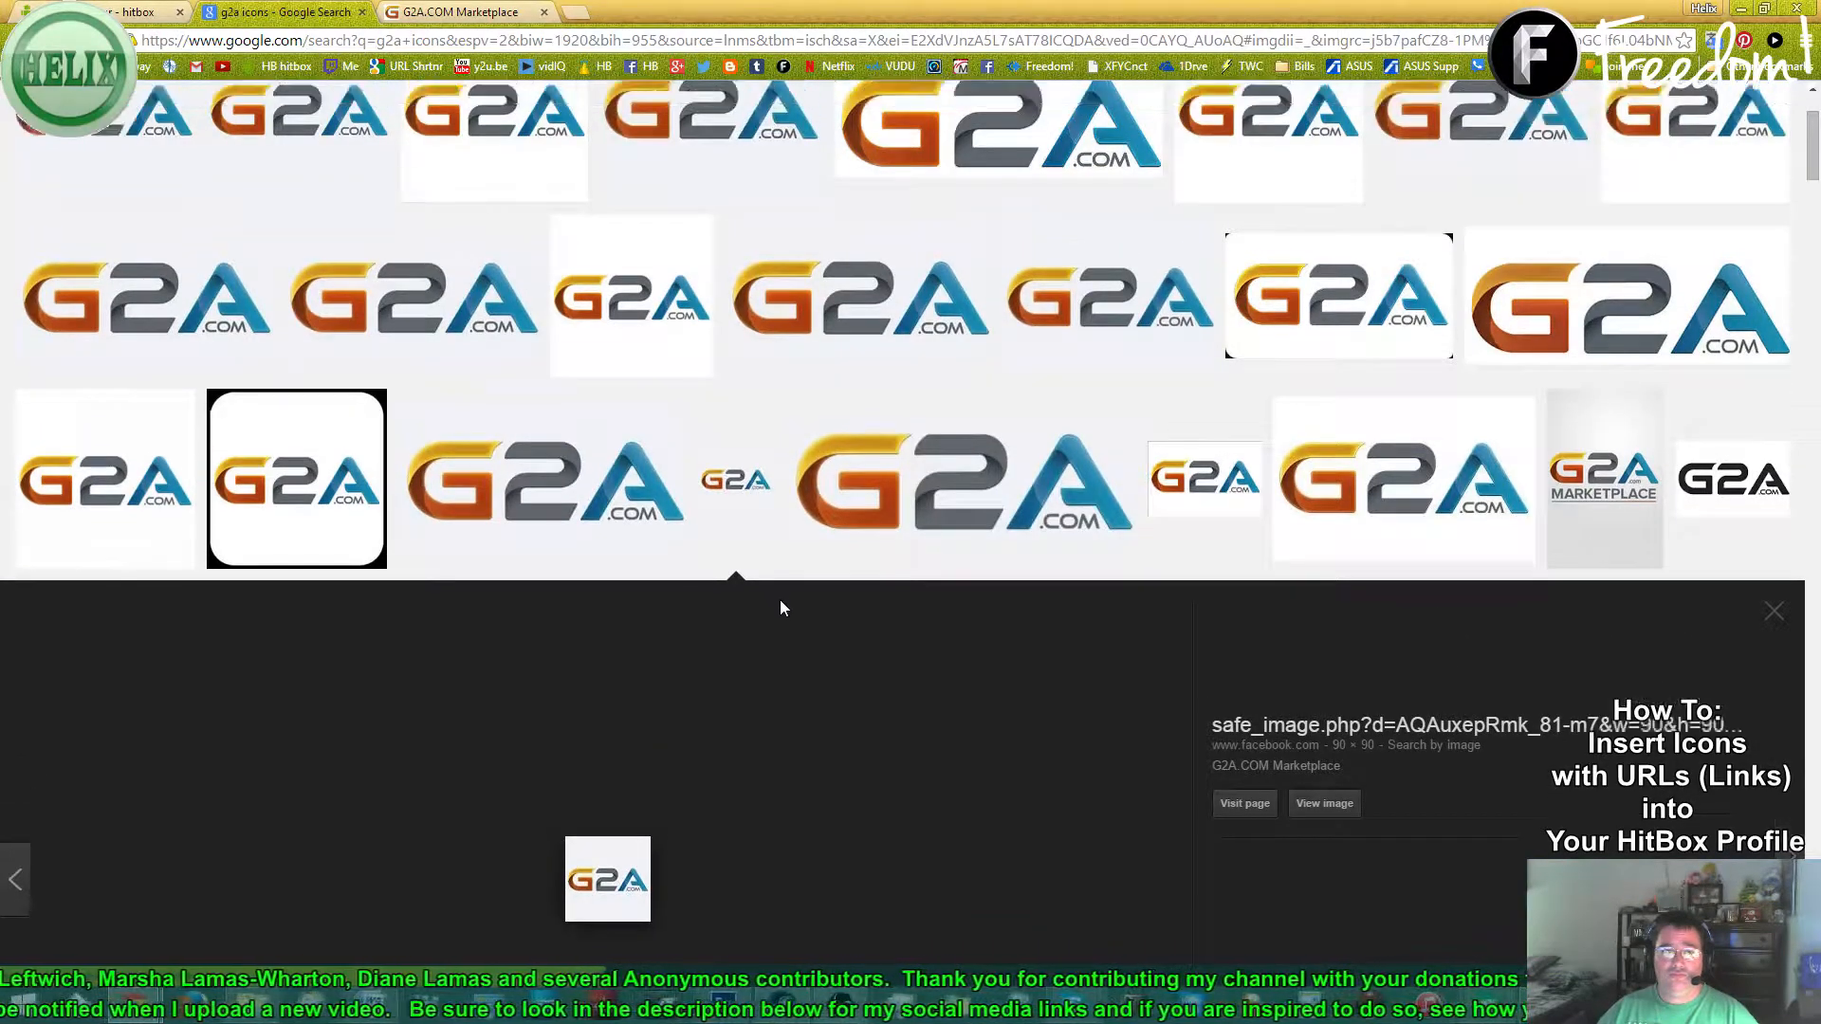
scroll(782, 607, up, 3)
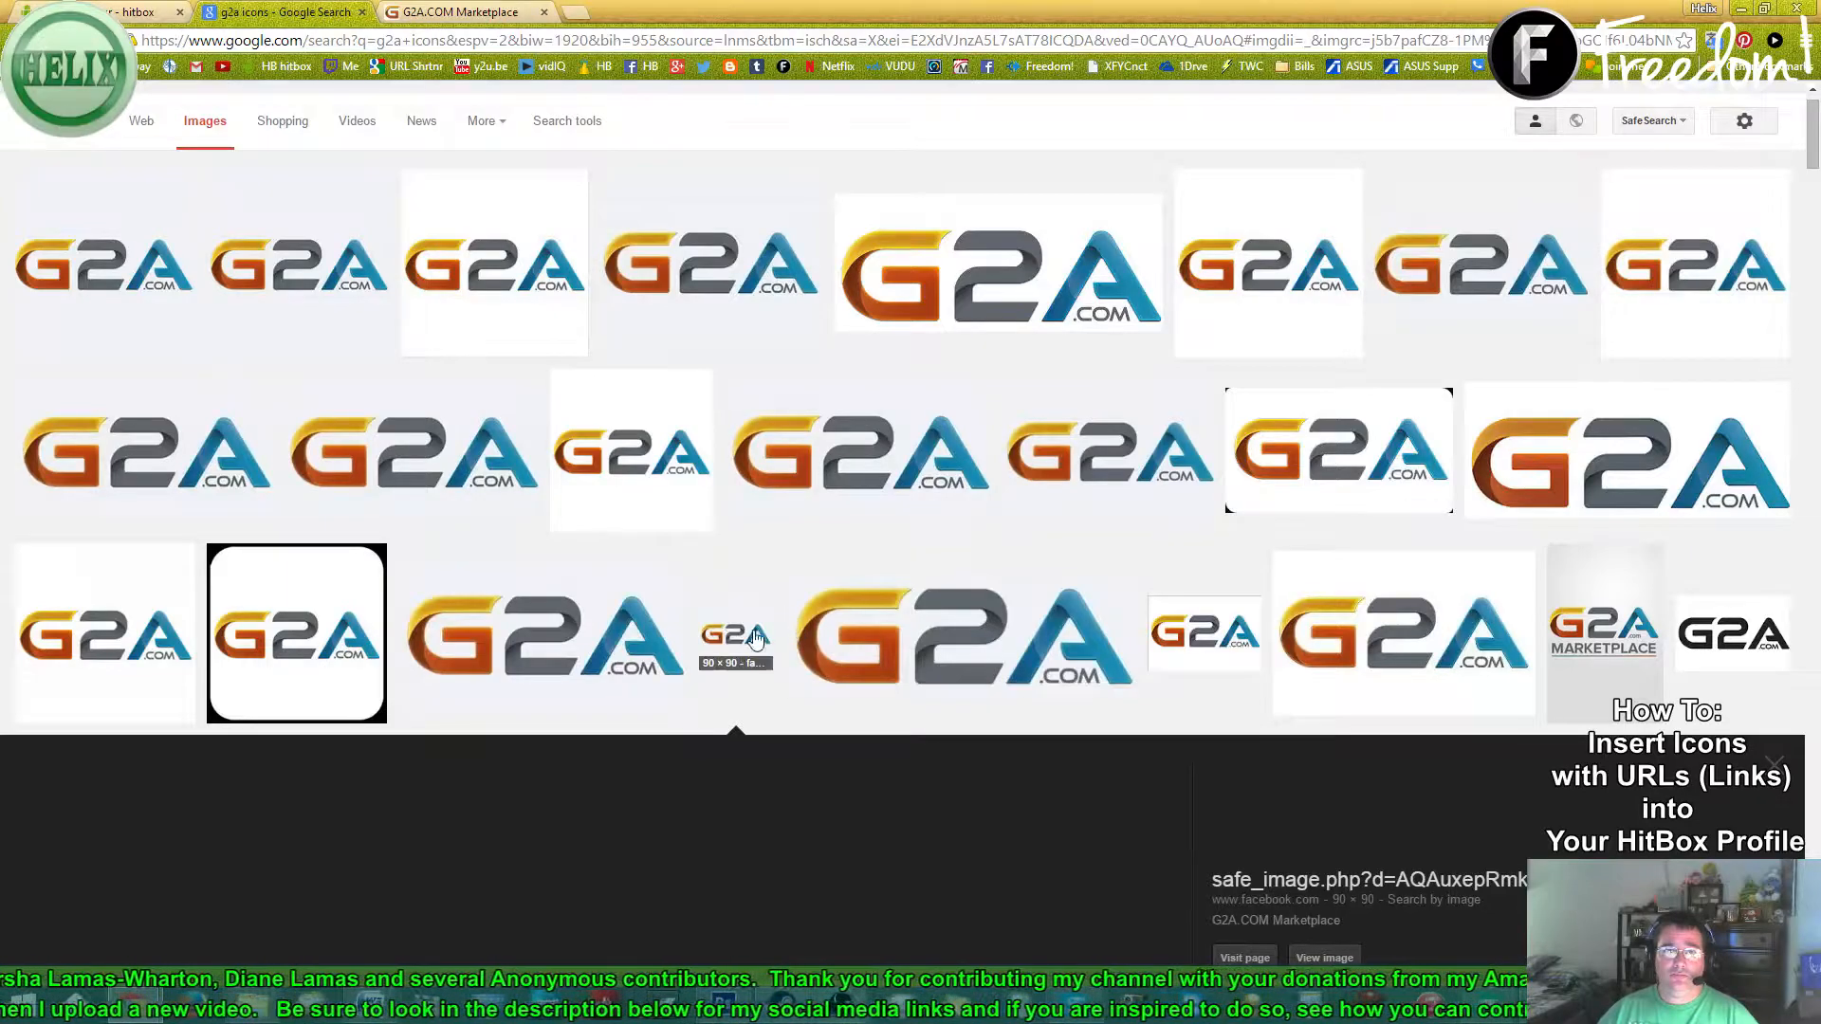
scroll(759, 636, down, 3)
right_click(601, 764)
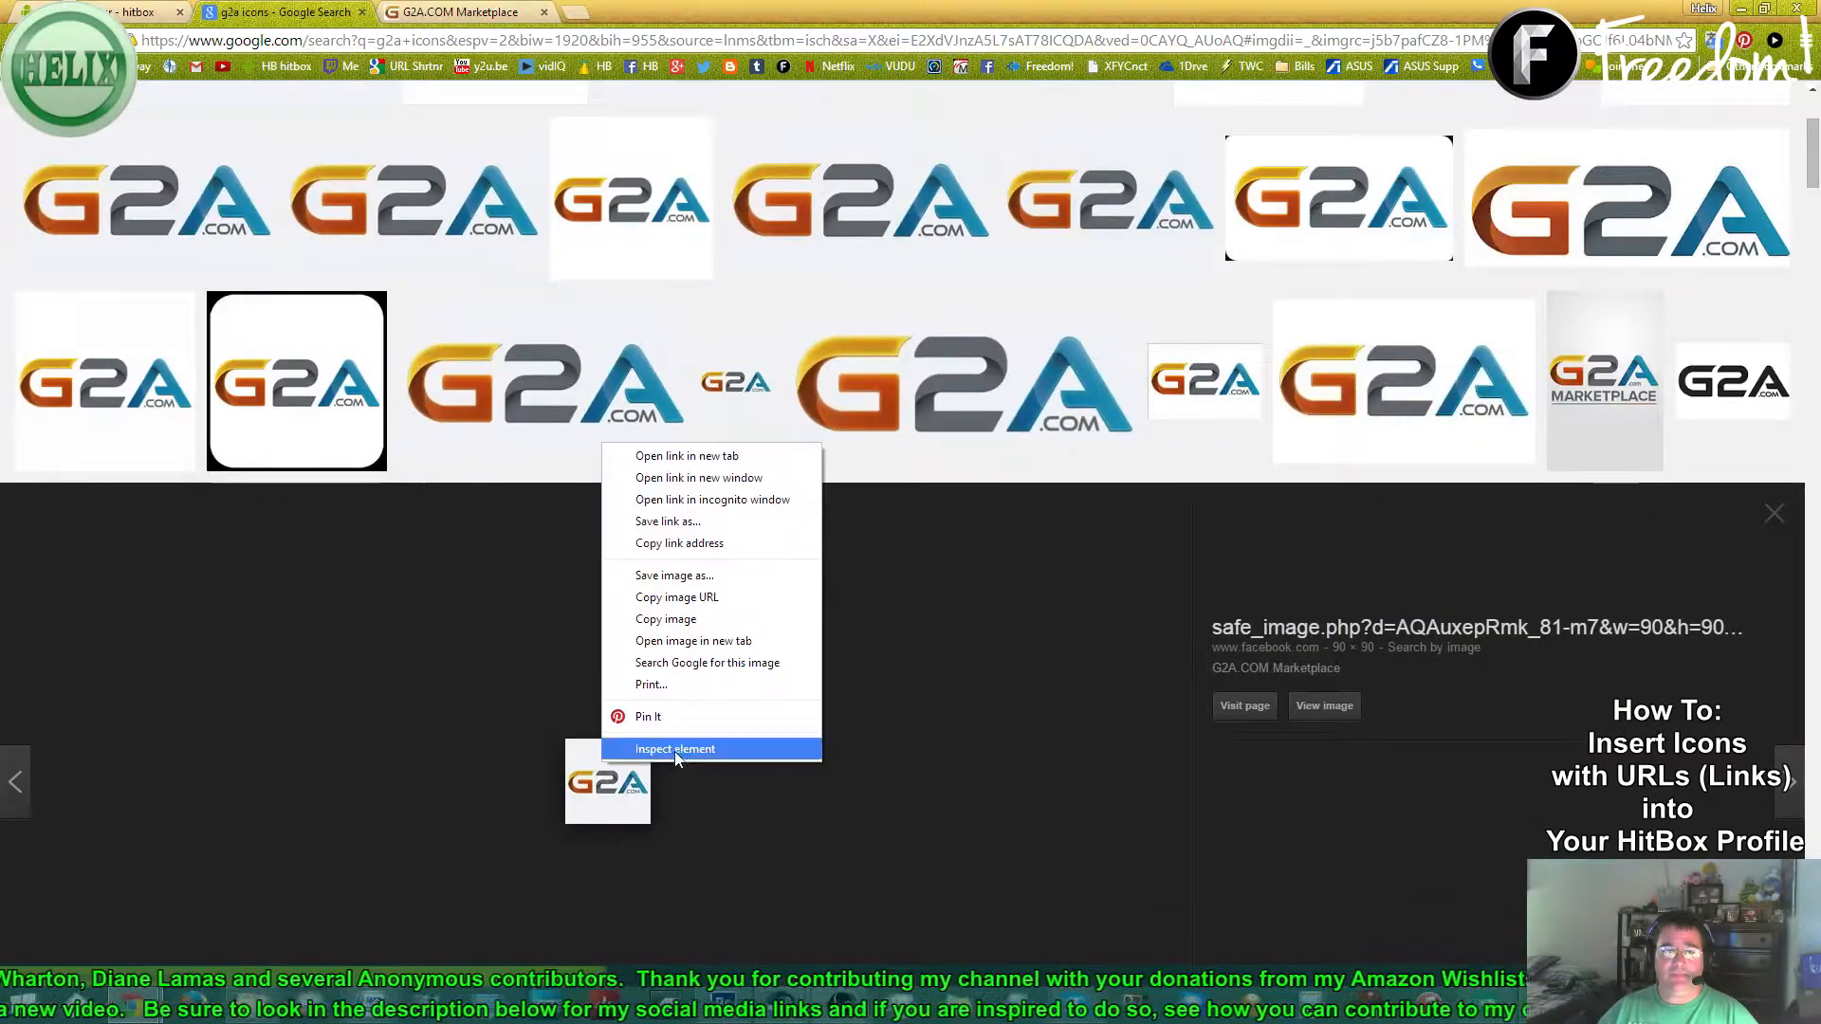
click(688, 575)
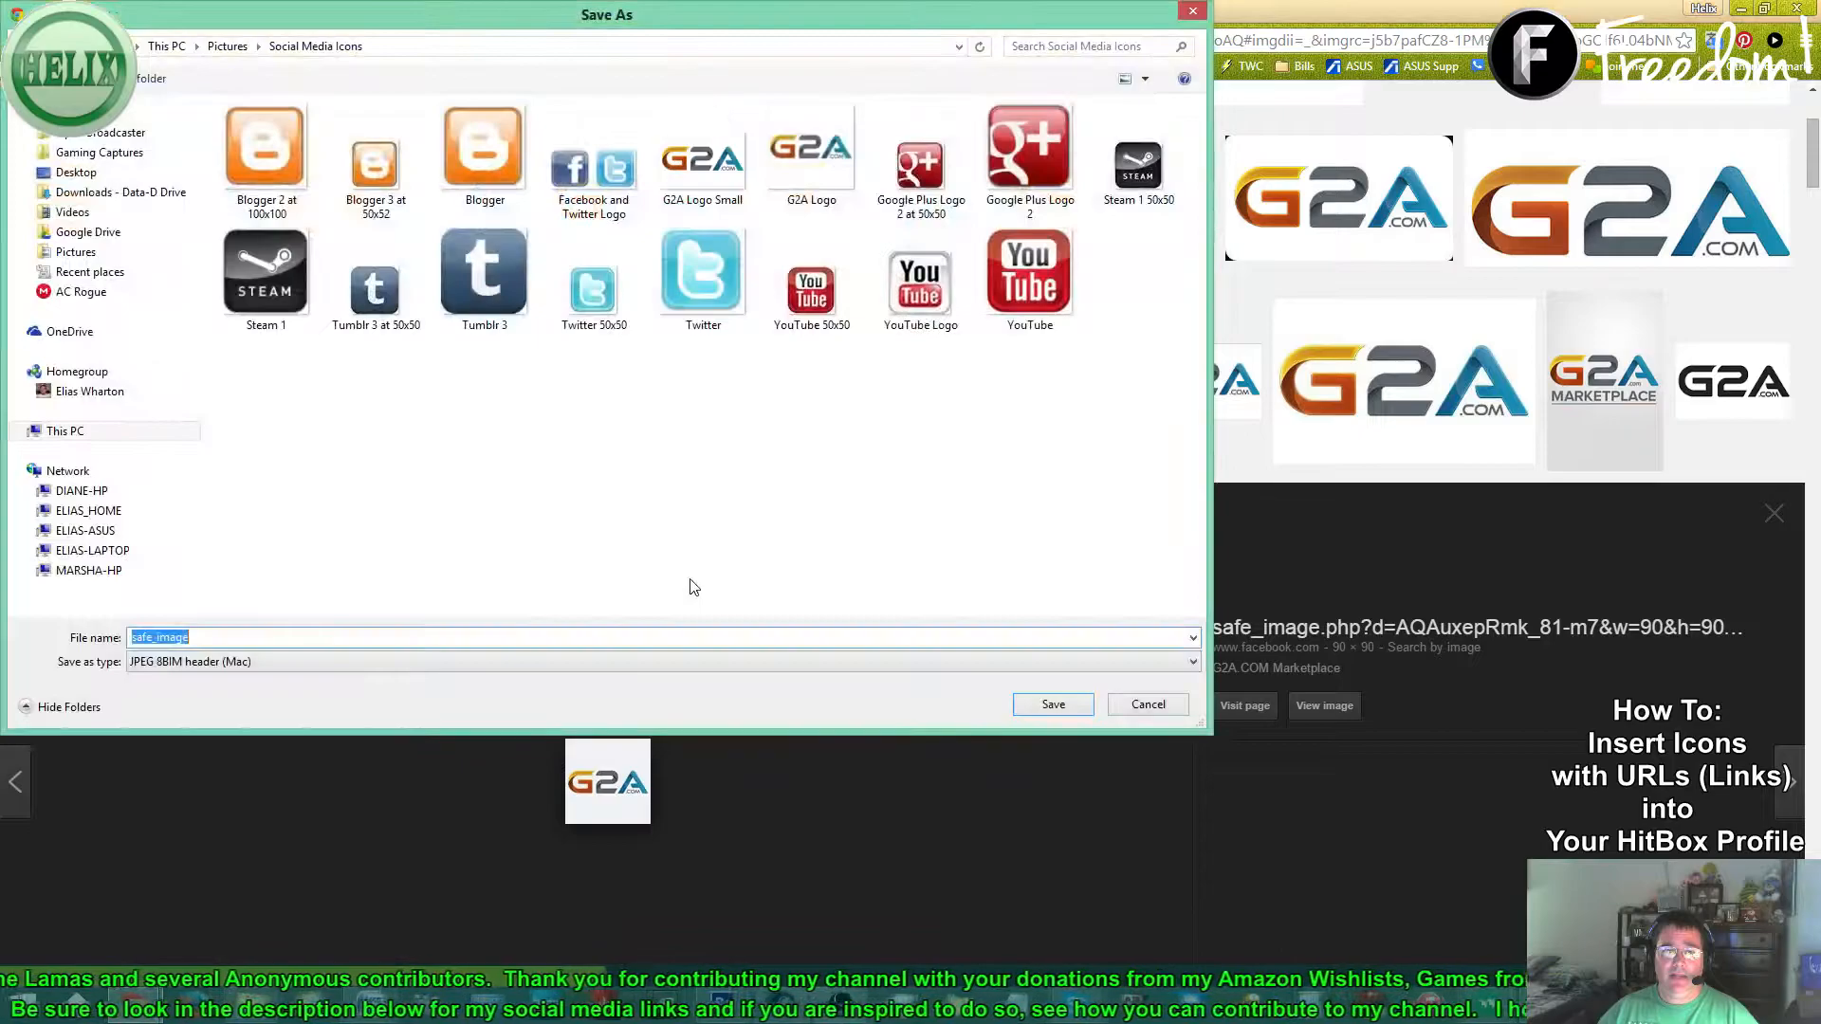
click(719, 193)
click(1053, 707)
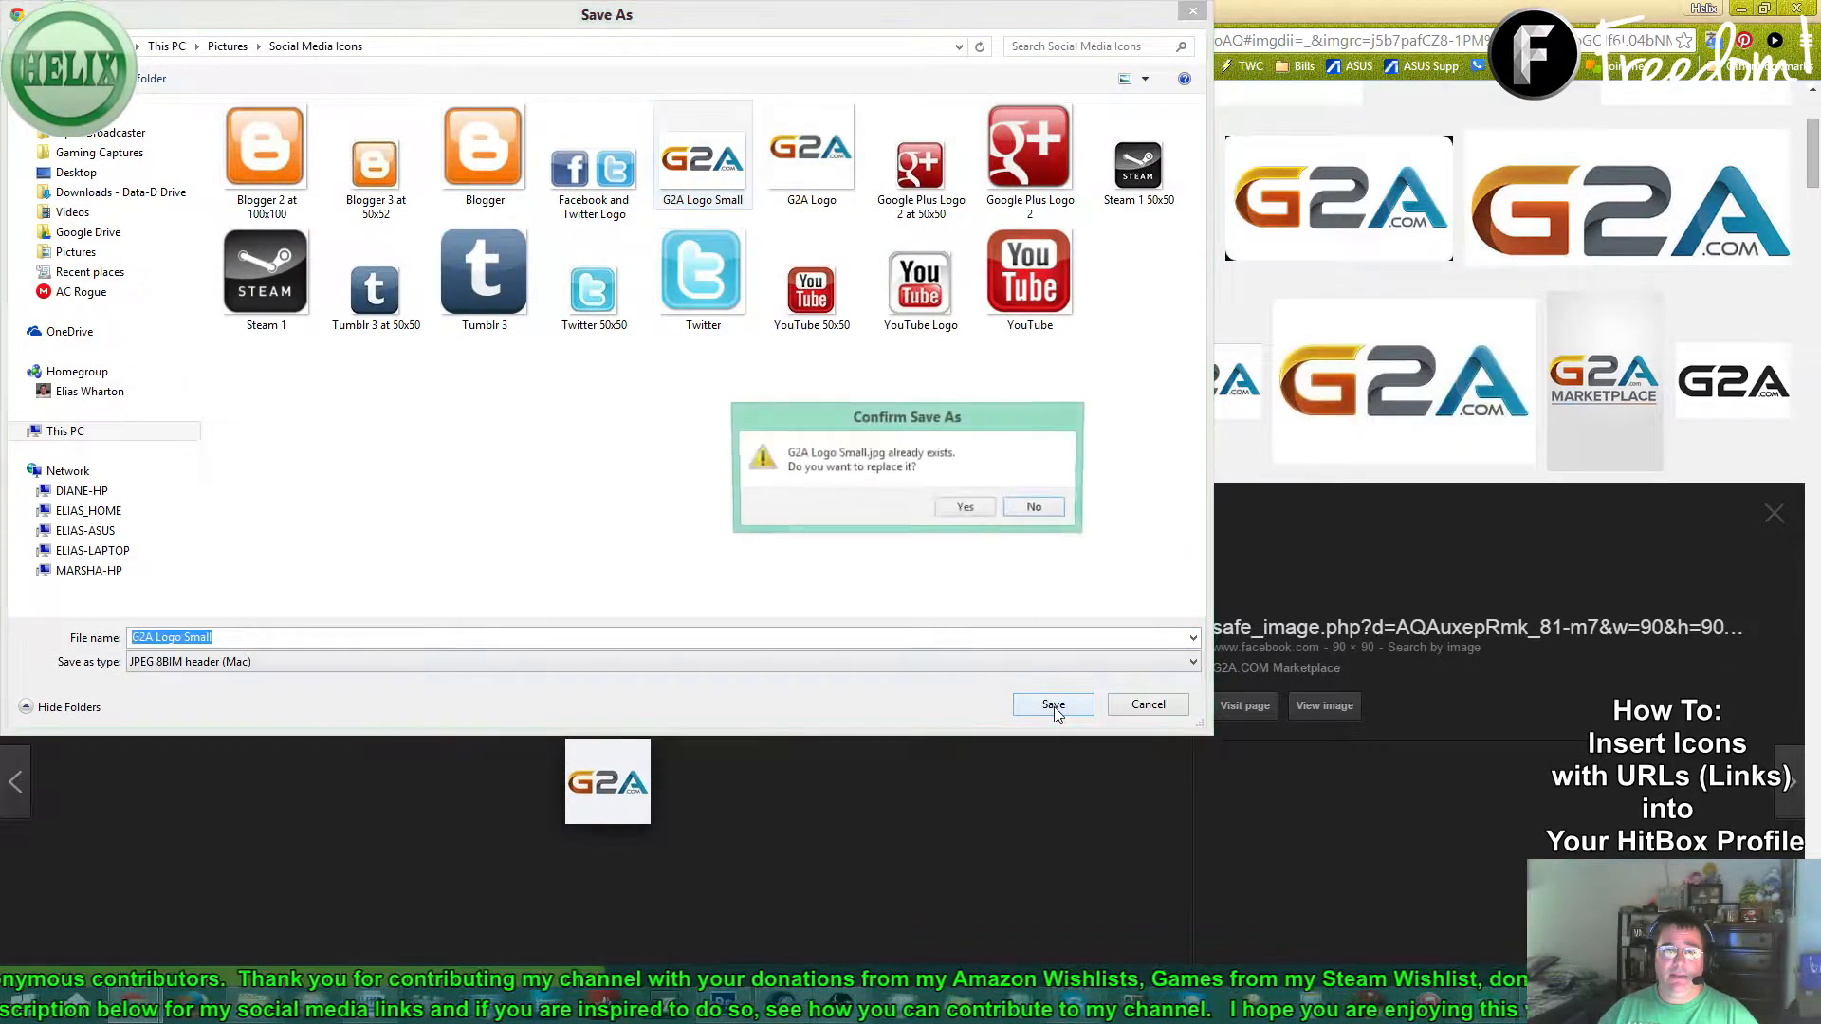
click(964, 507)
scroll(694, 519, down, 2)
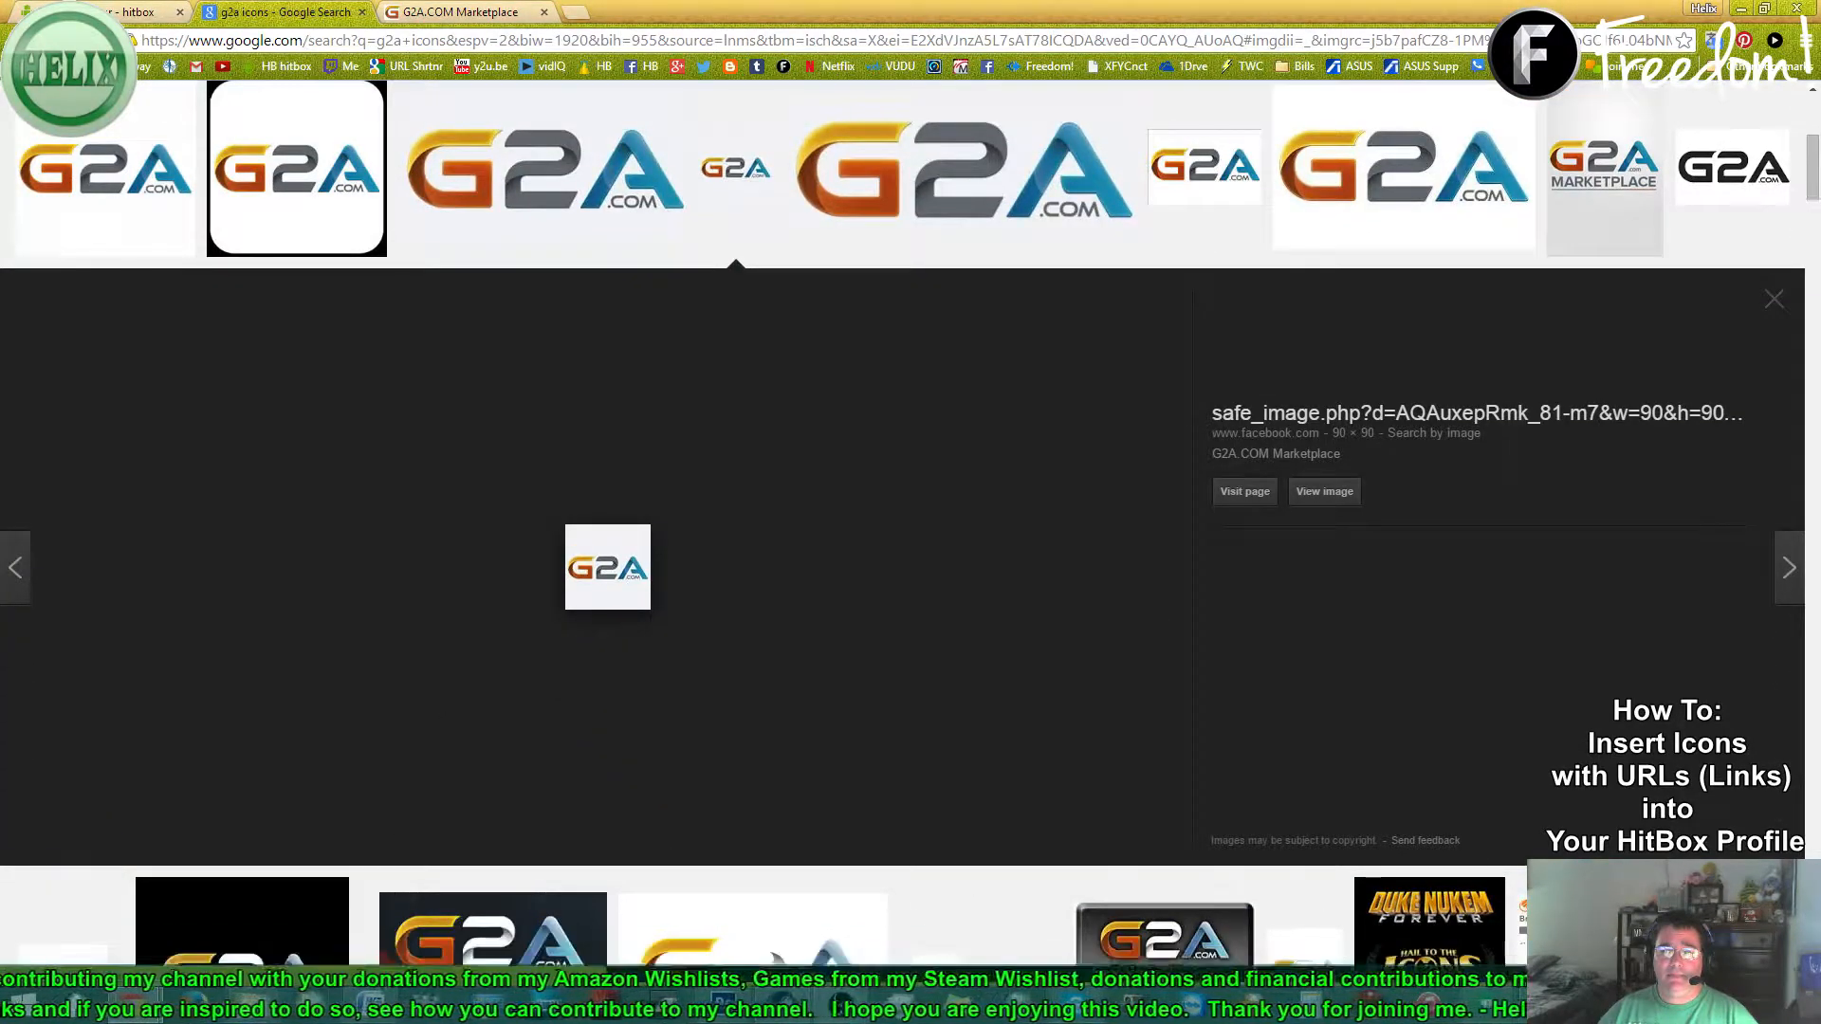
- Open G2A Logo Small from the Social Media Icons folder in Photoshop
click(724, 1005)
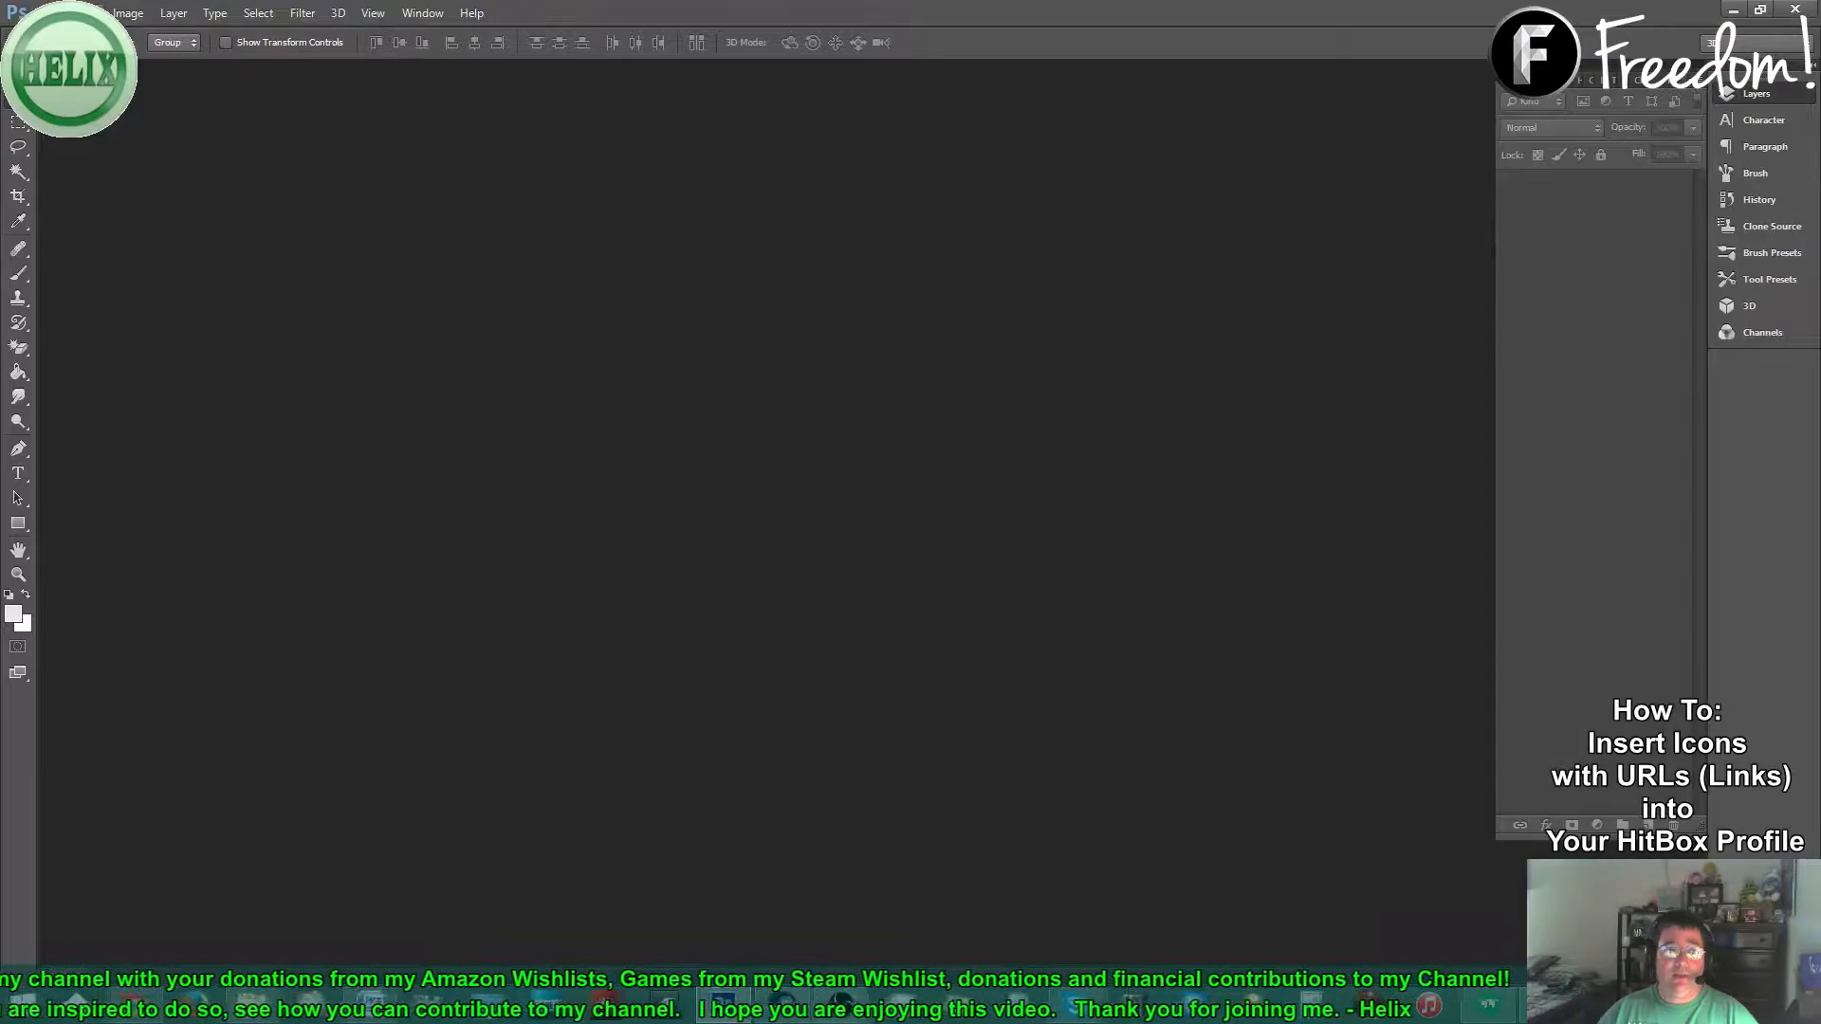
click(59, 13)
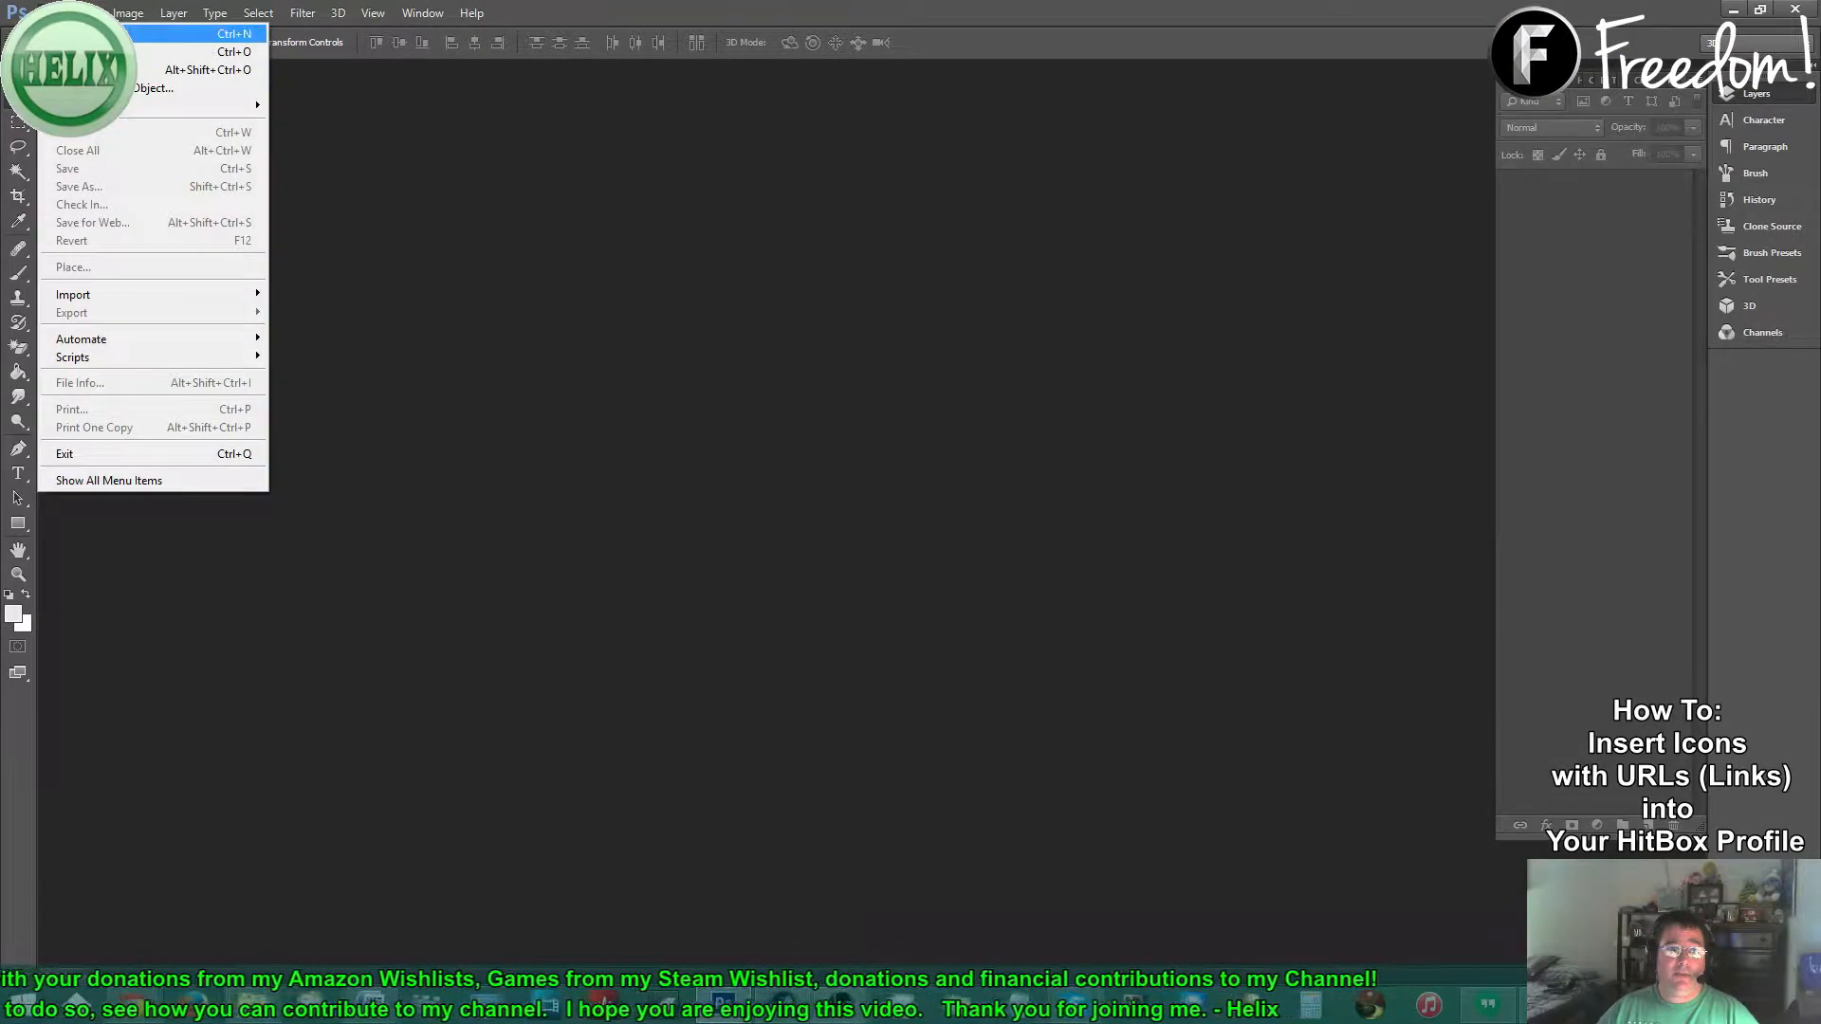
click(142, 51)
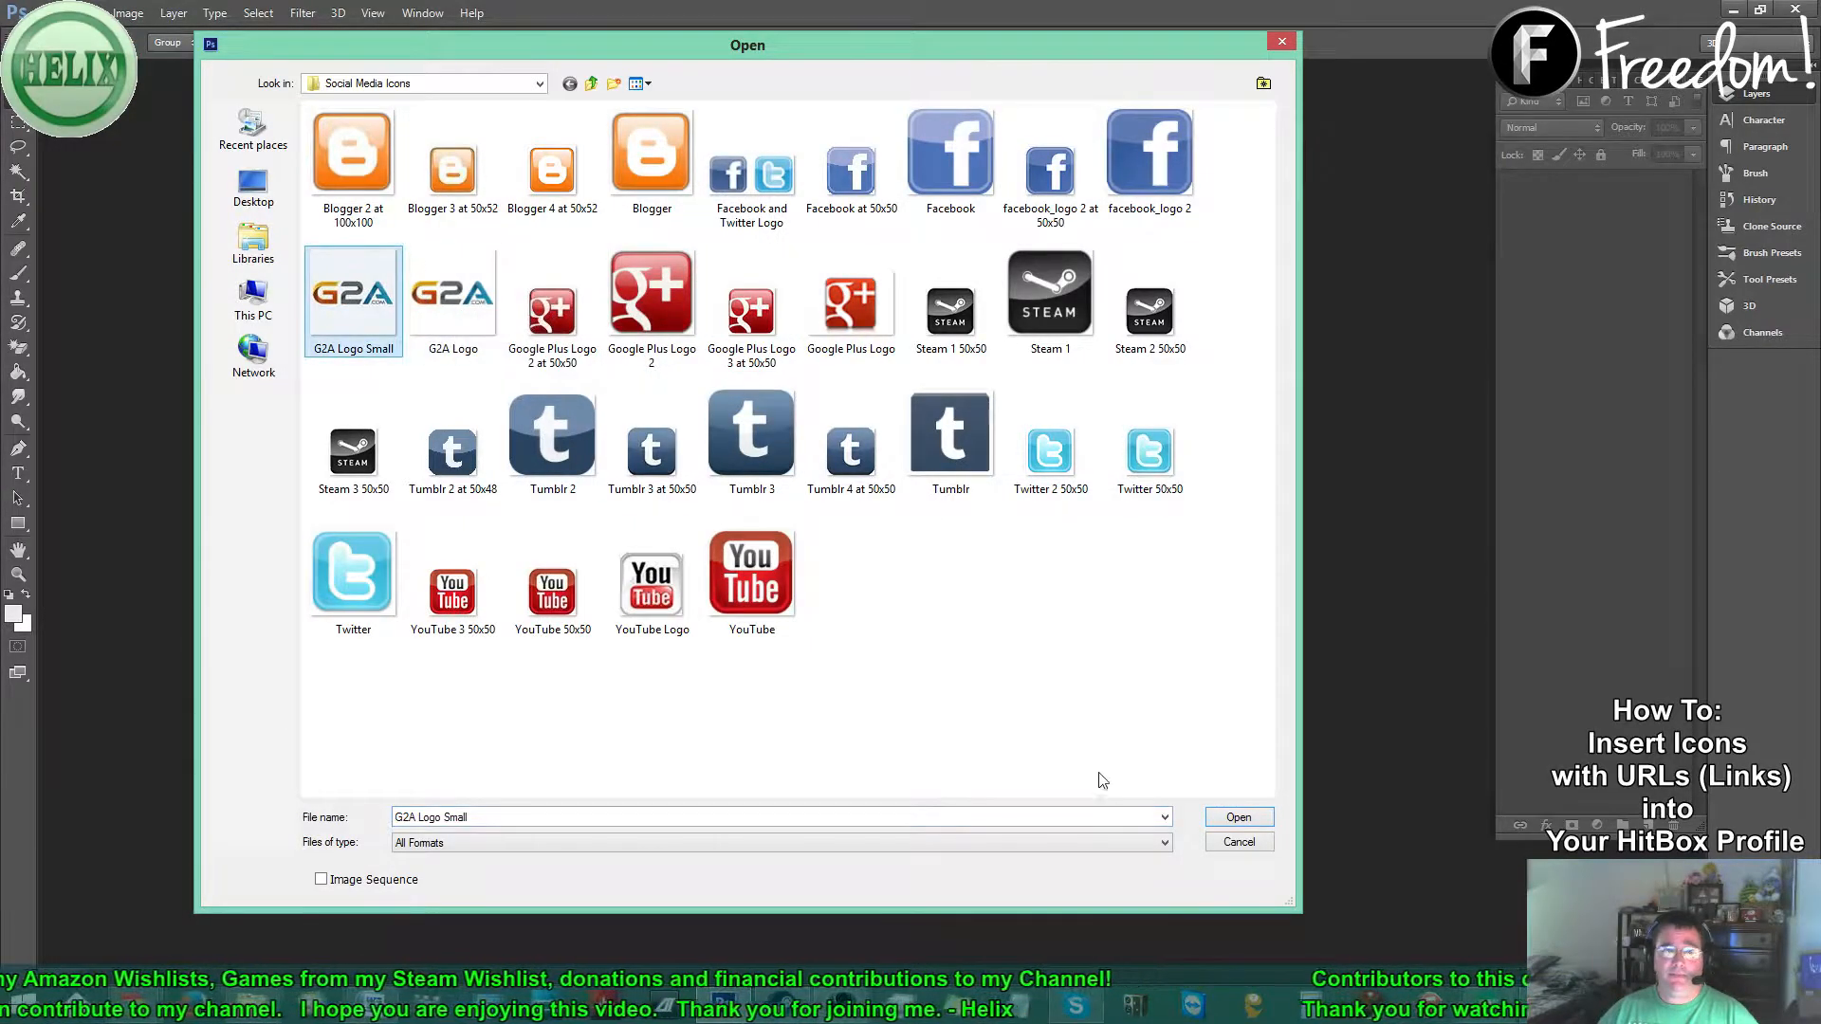
click(1228, 821)
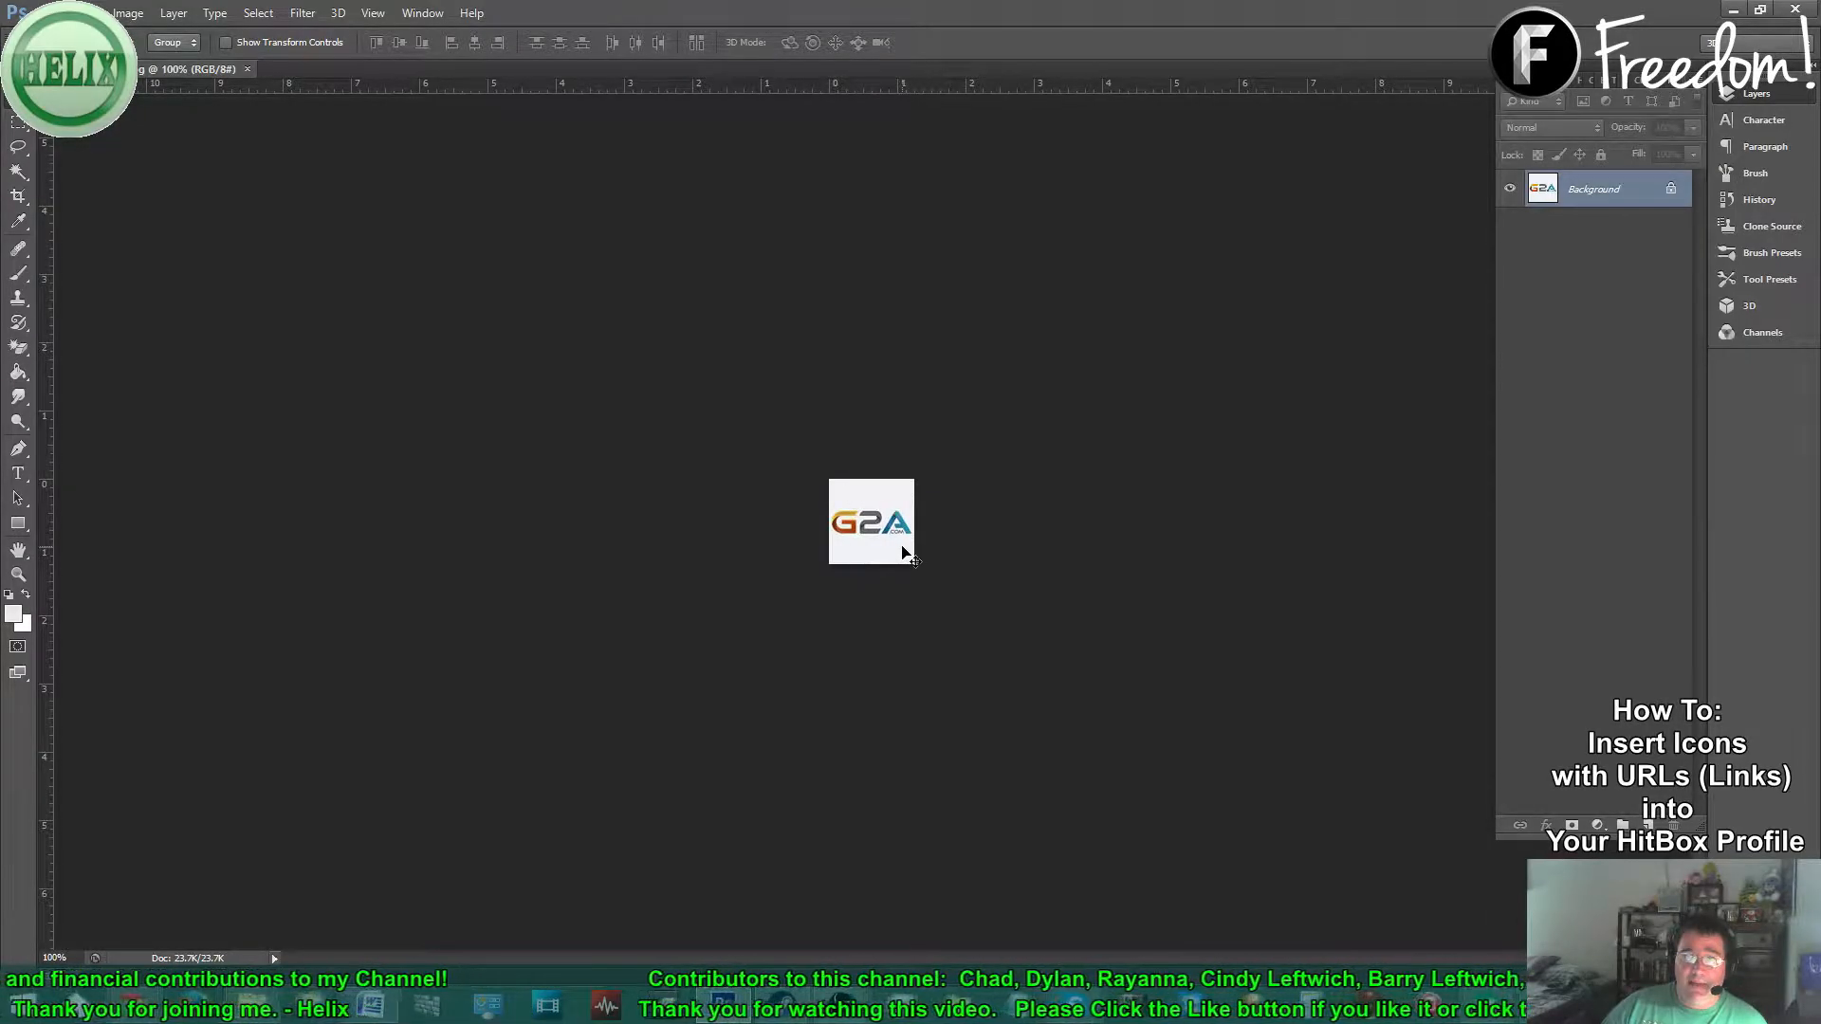
- Erase the logo's white background to transparency with the Magic Eraser, then switch to the Move tool
scroll(870, 560, up, 5)
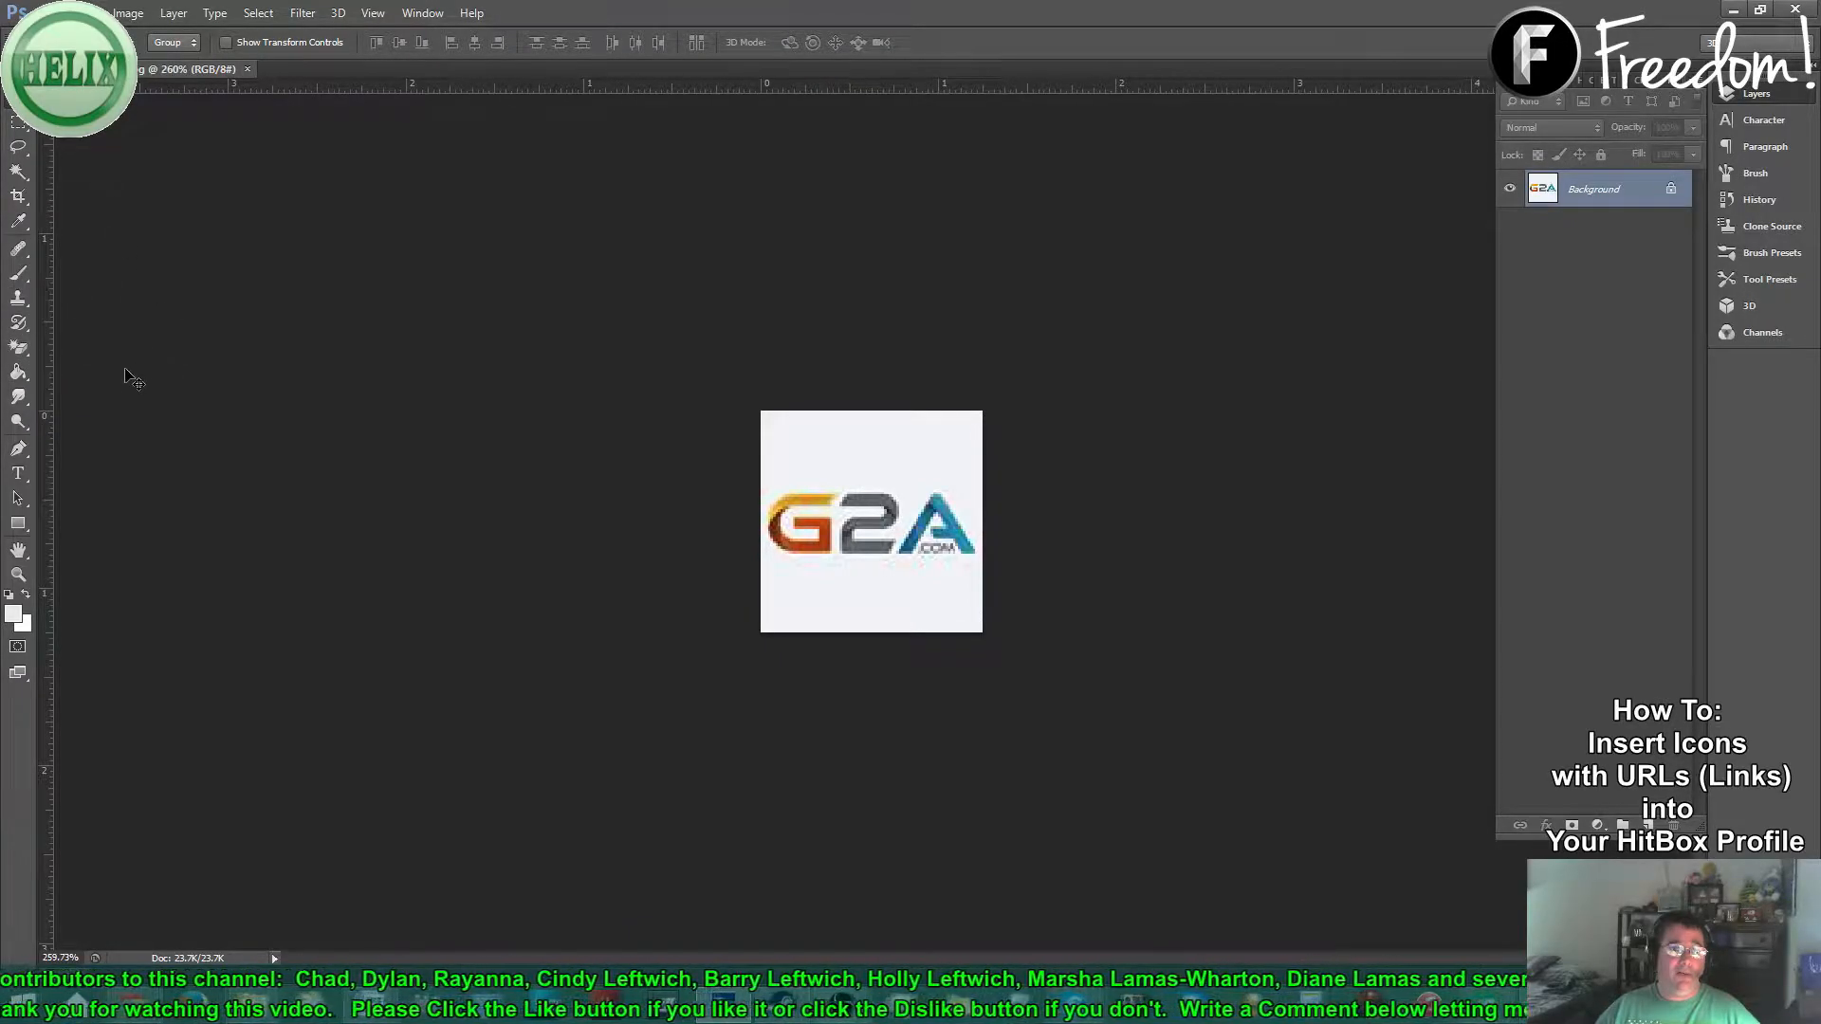
click(23, 355)
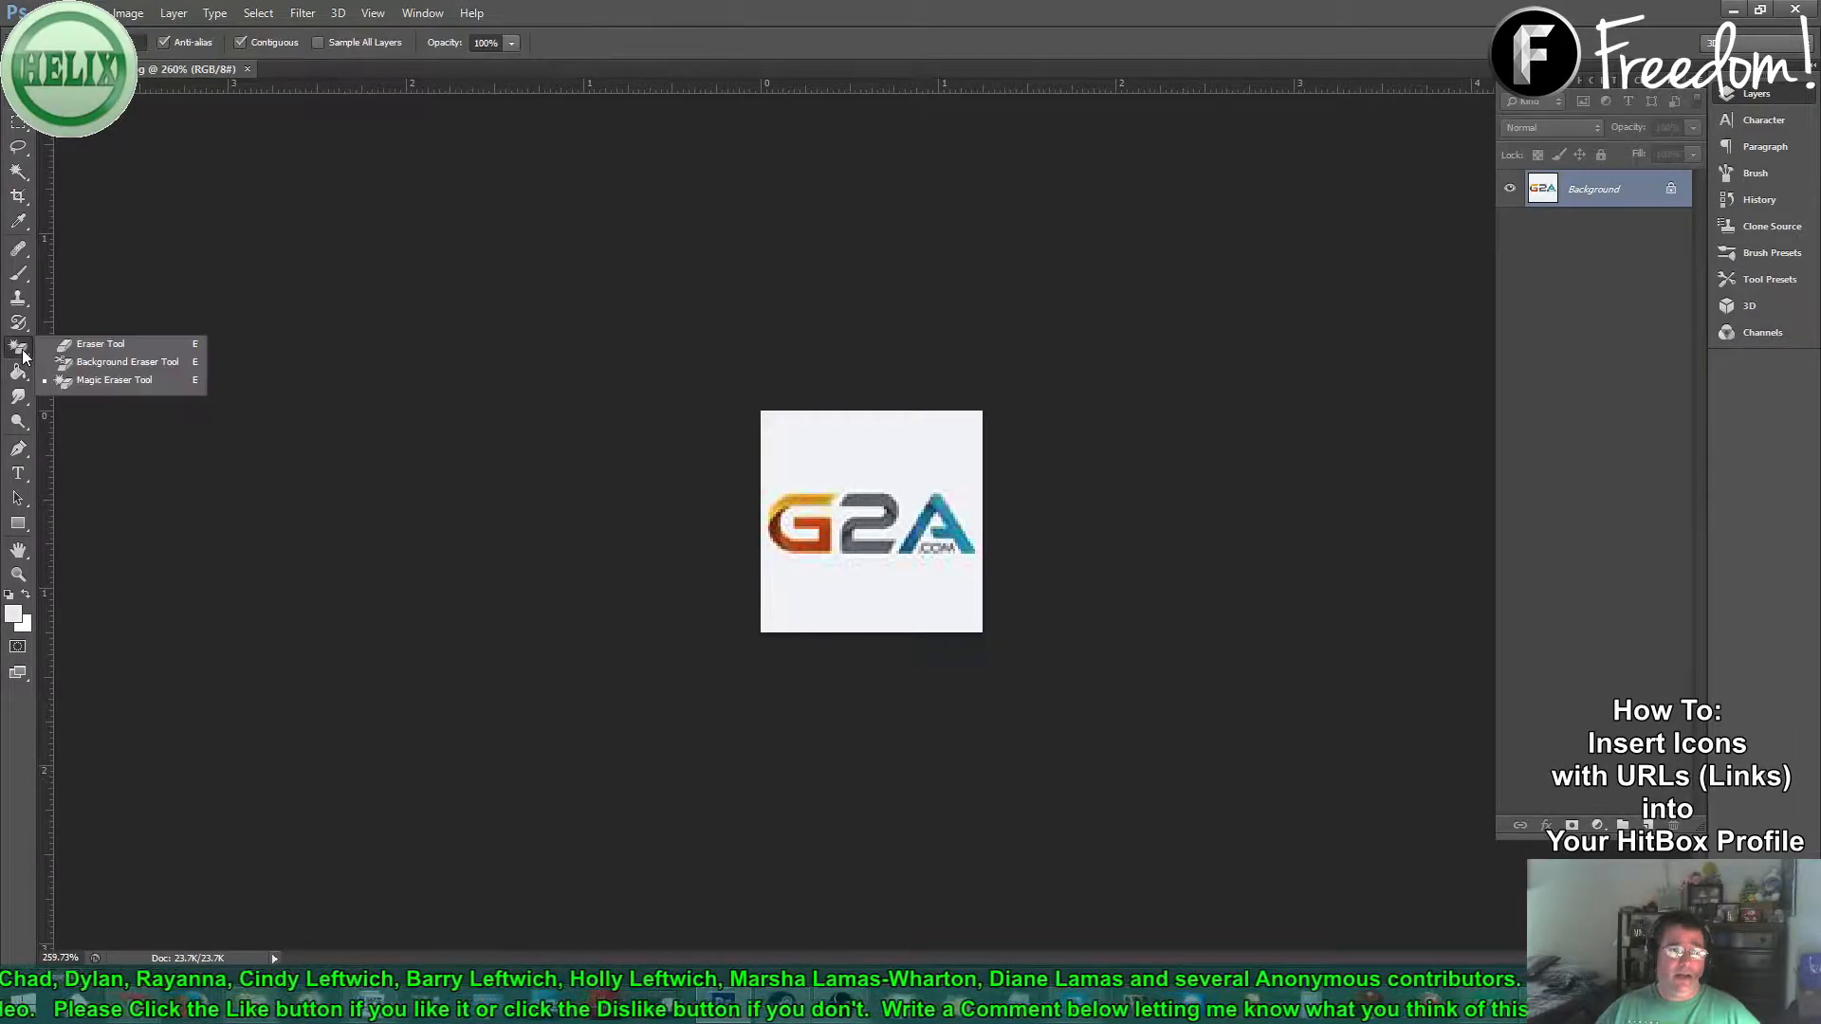
click(105, 381)
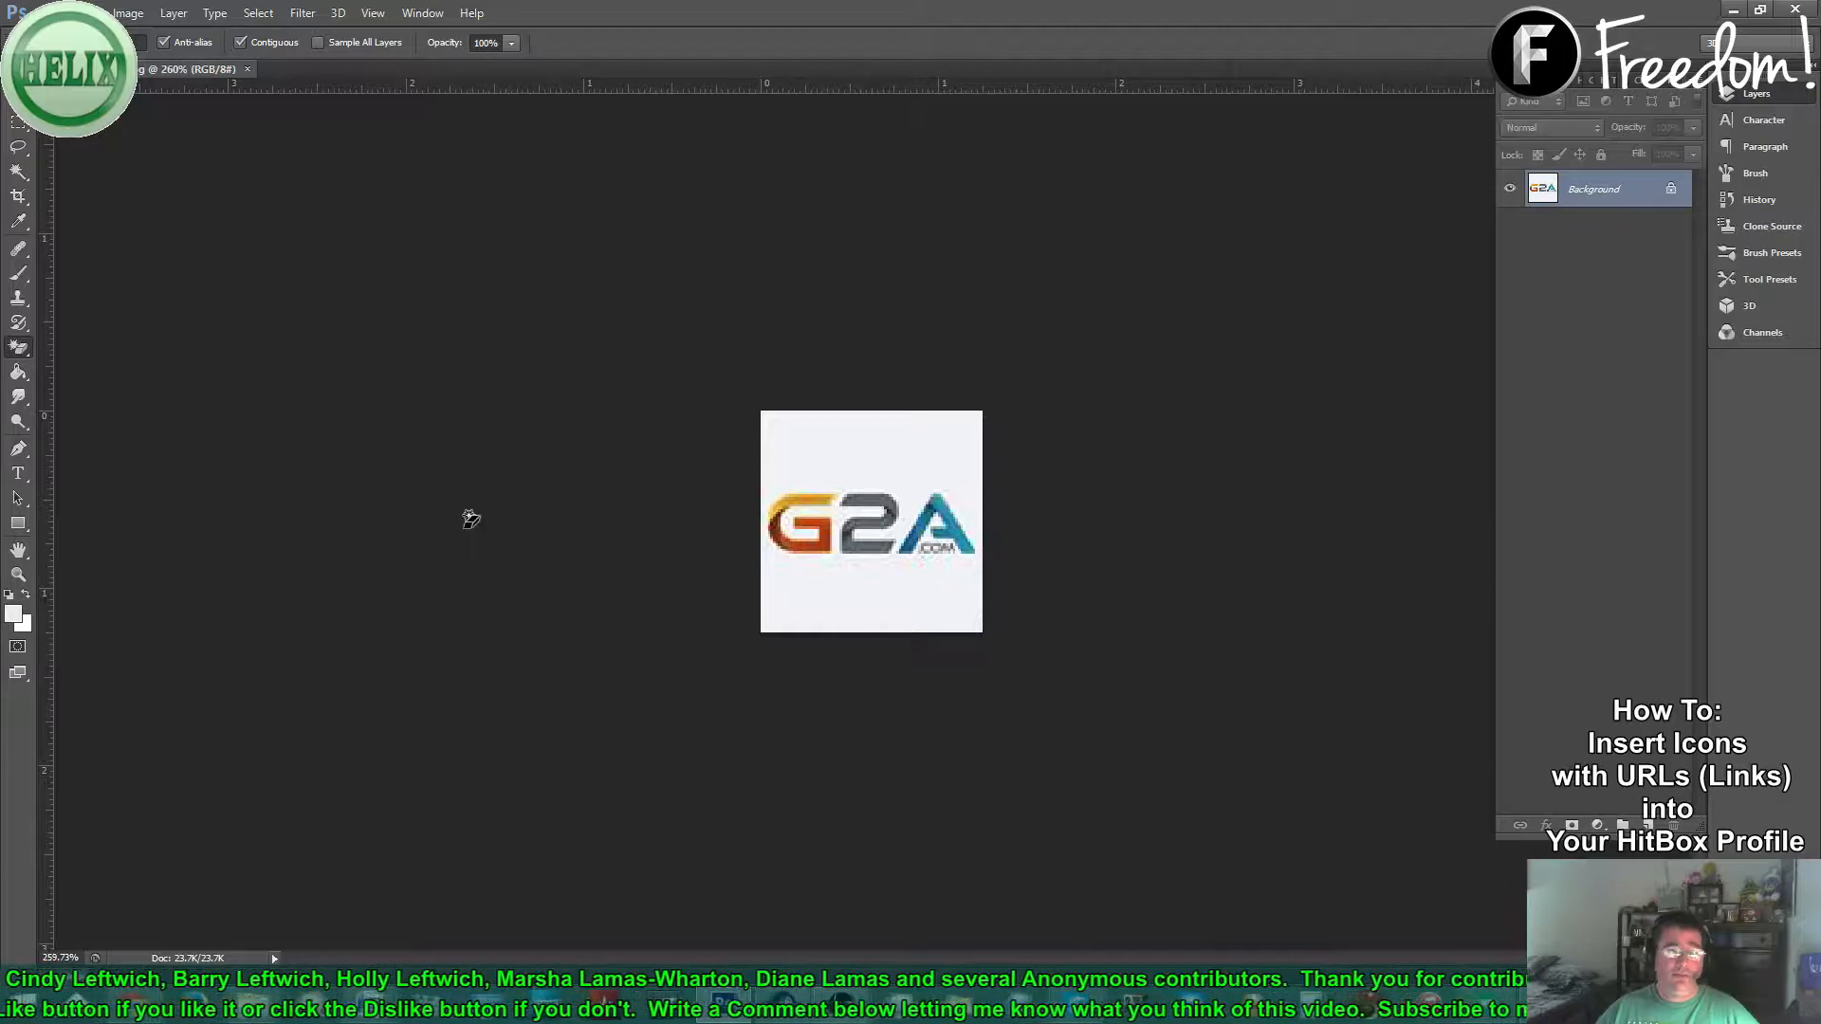
click(832, 619)
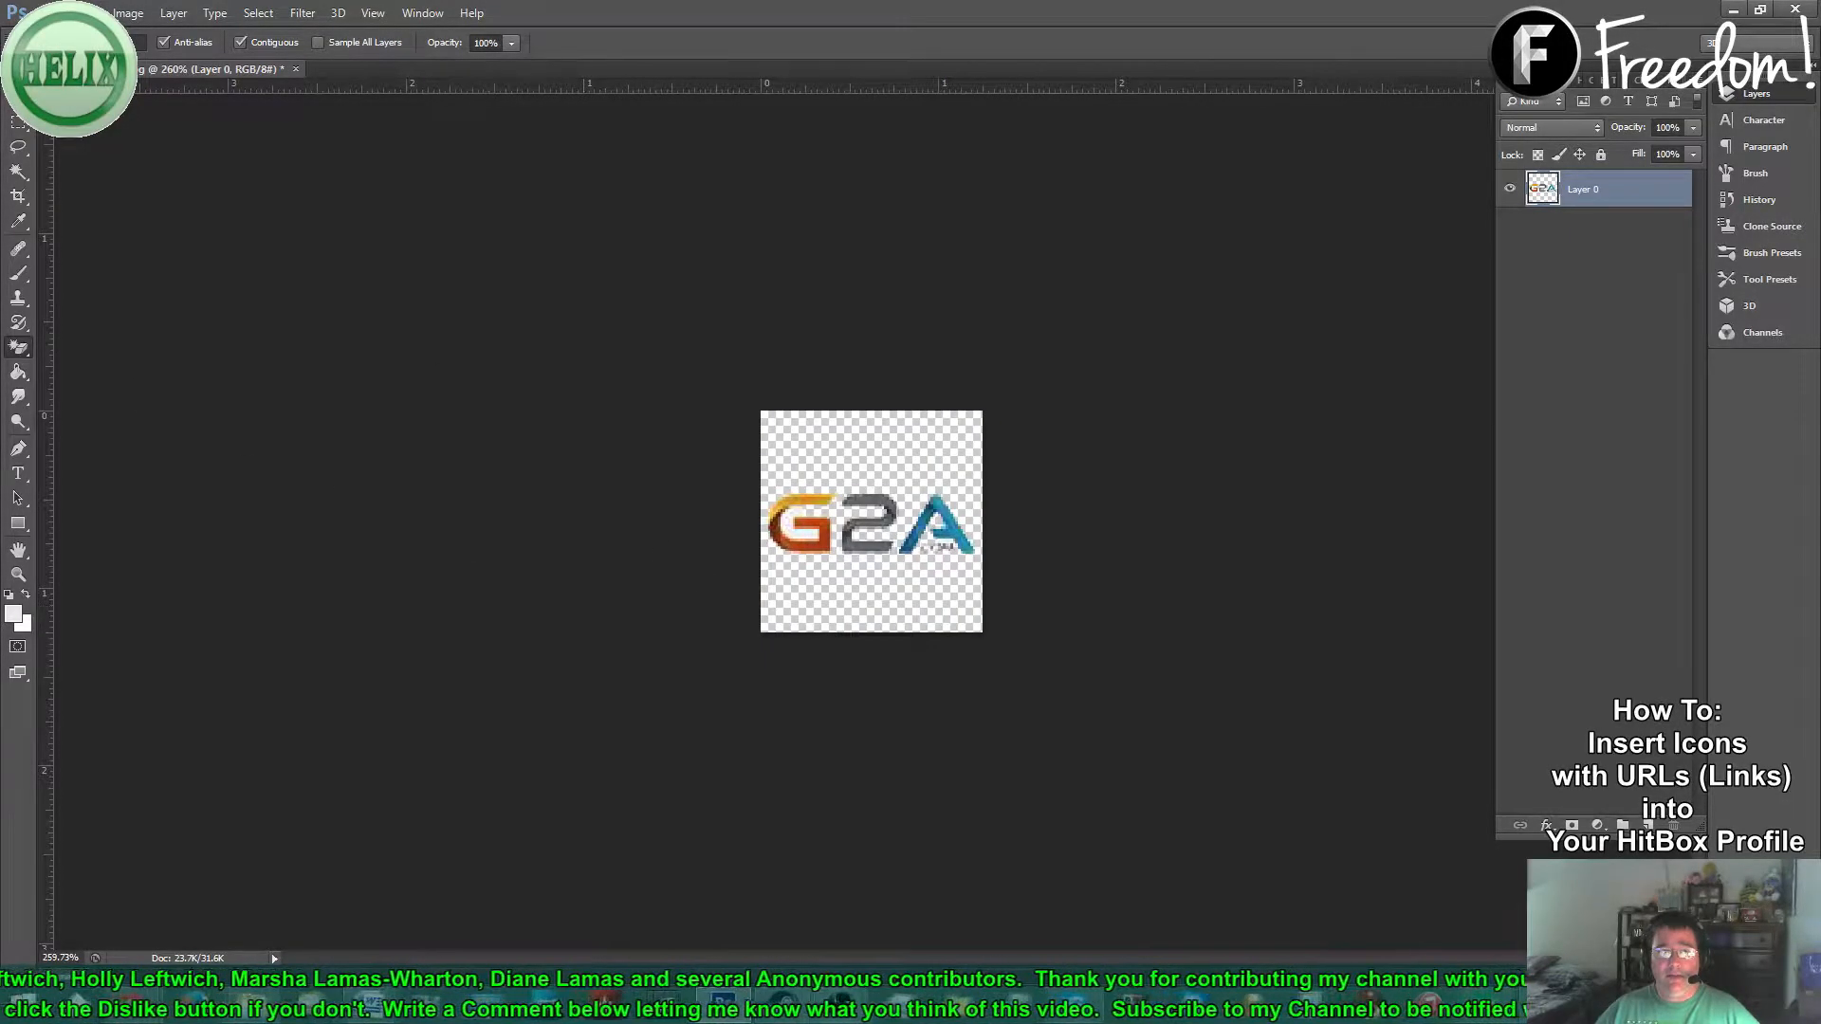
key(v)
scroll(598, 497, down, 3)
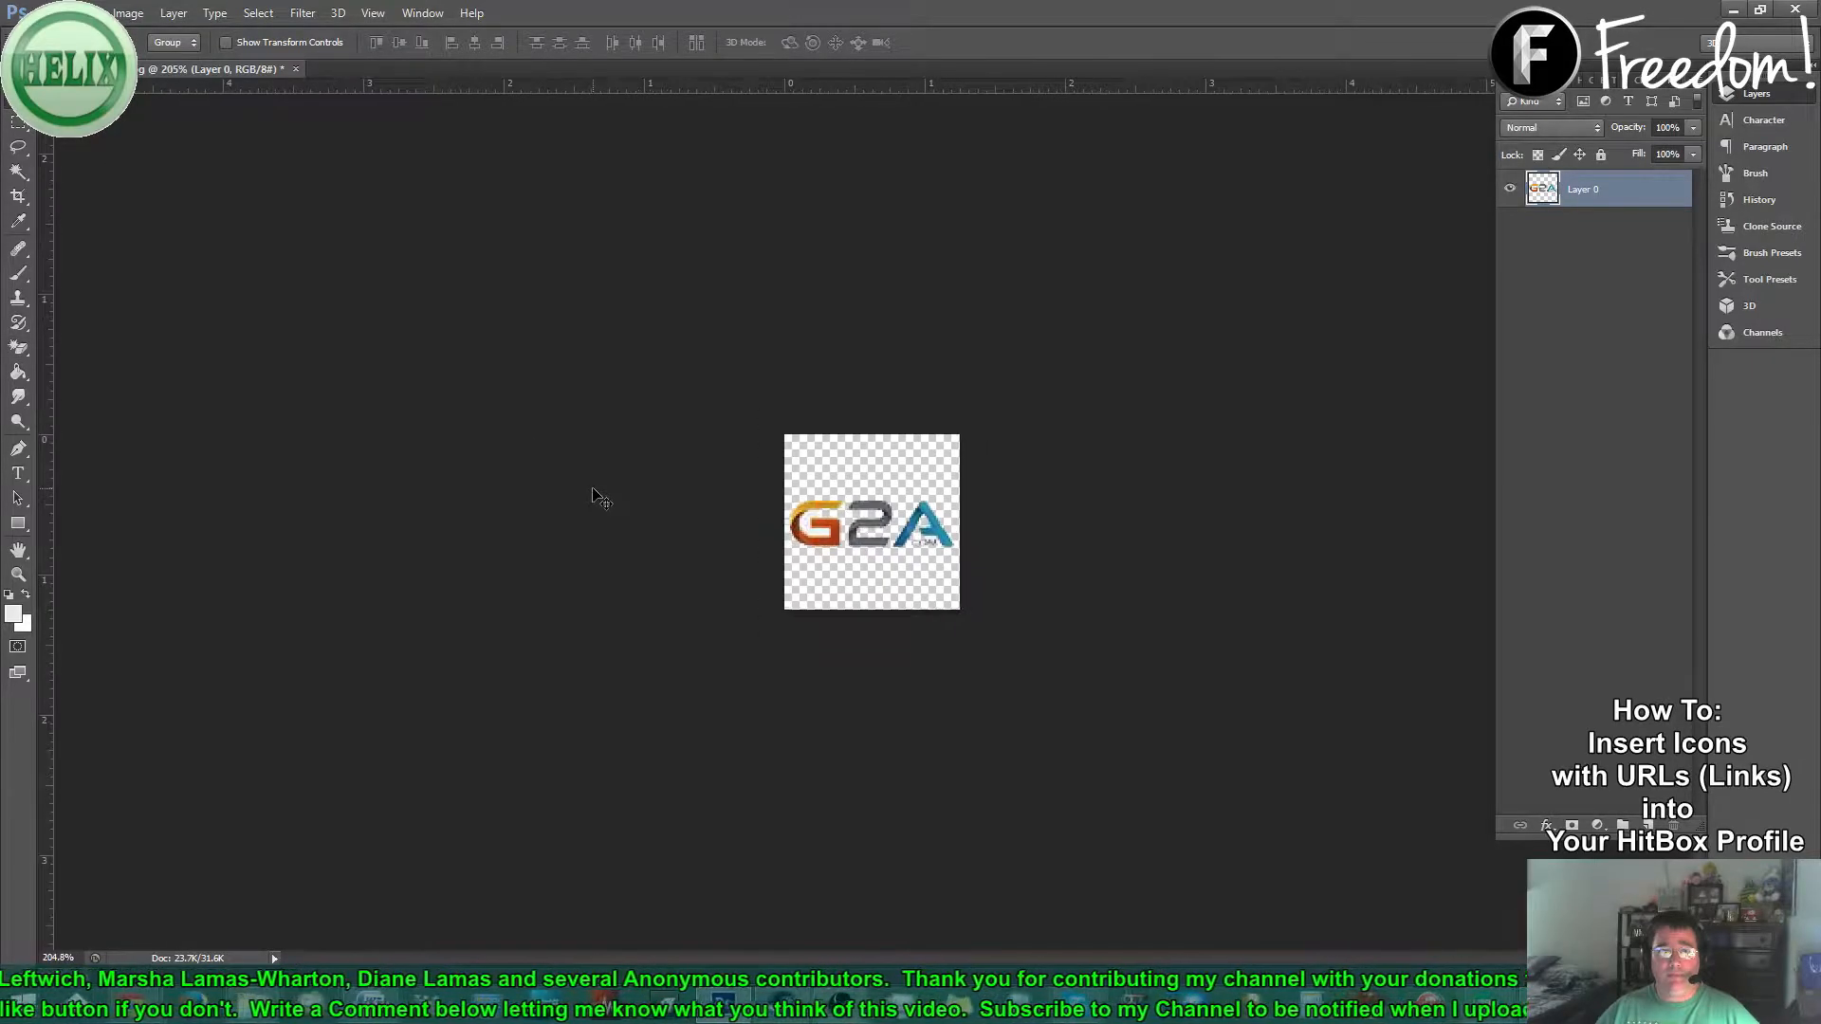
scroll(597, 494, up, 1)
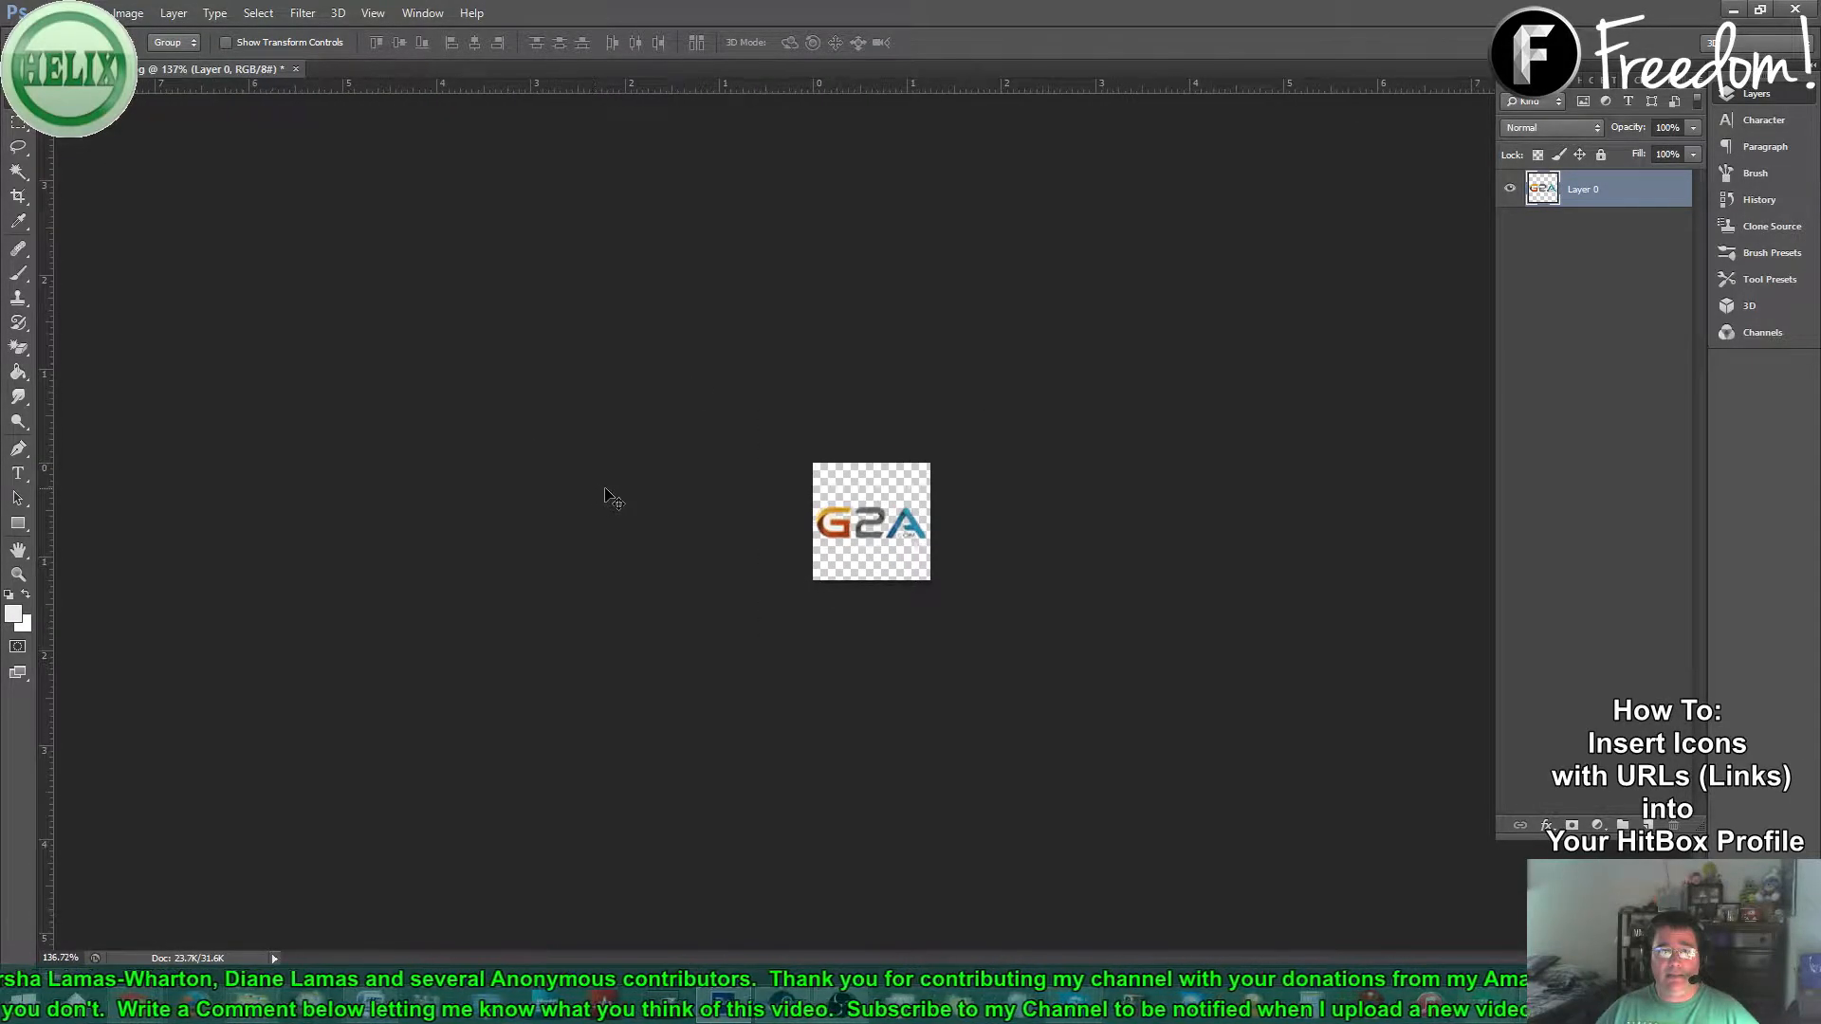
click(50, 13)
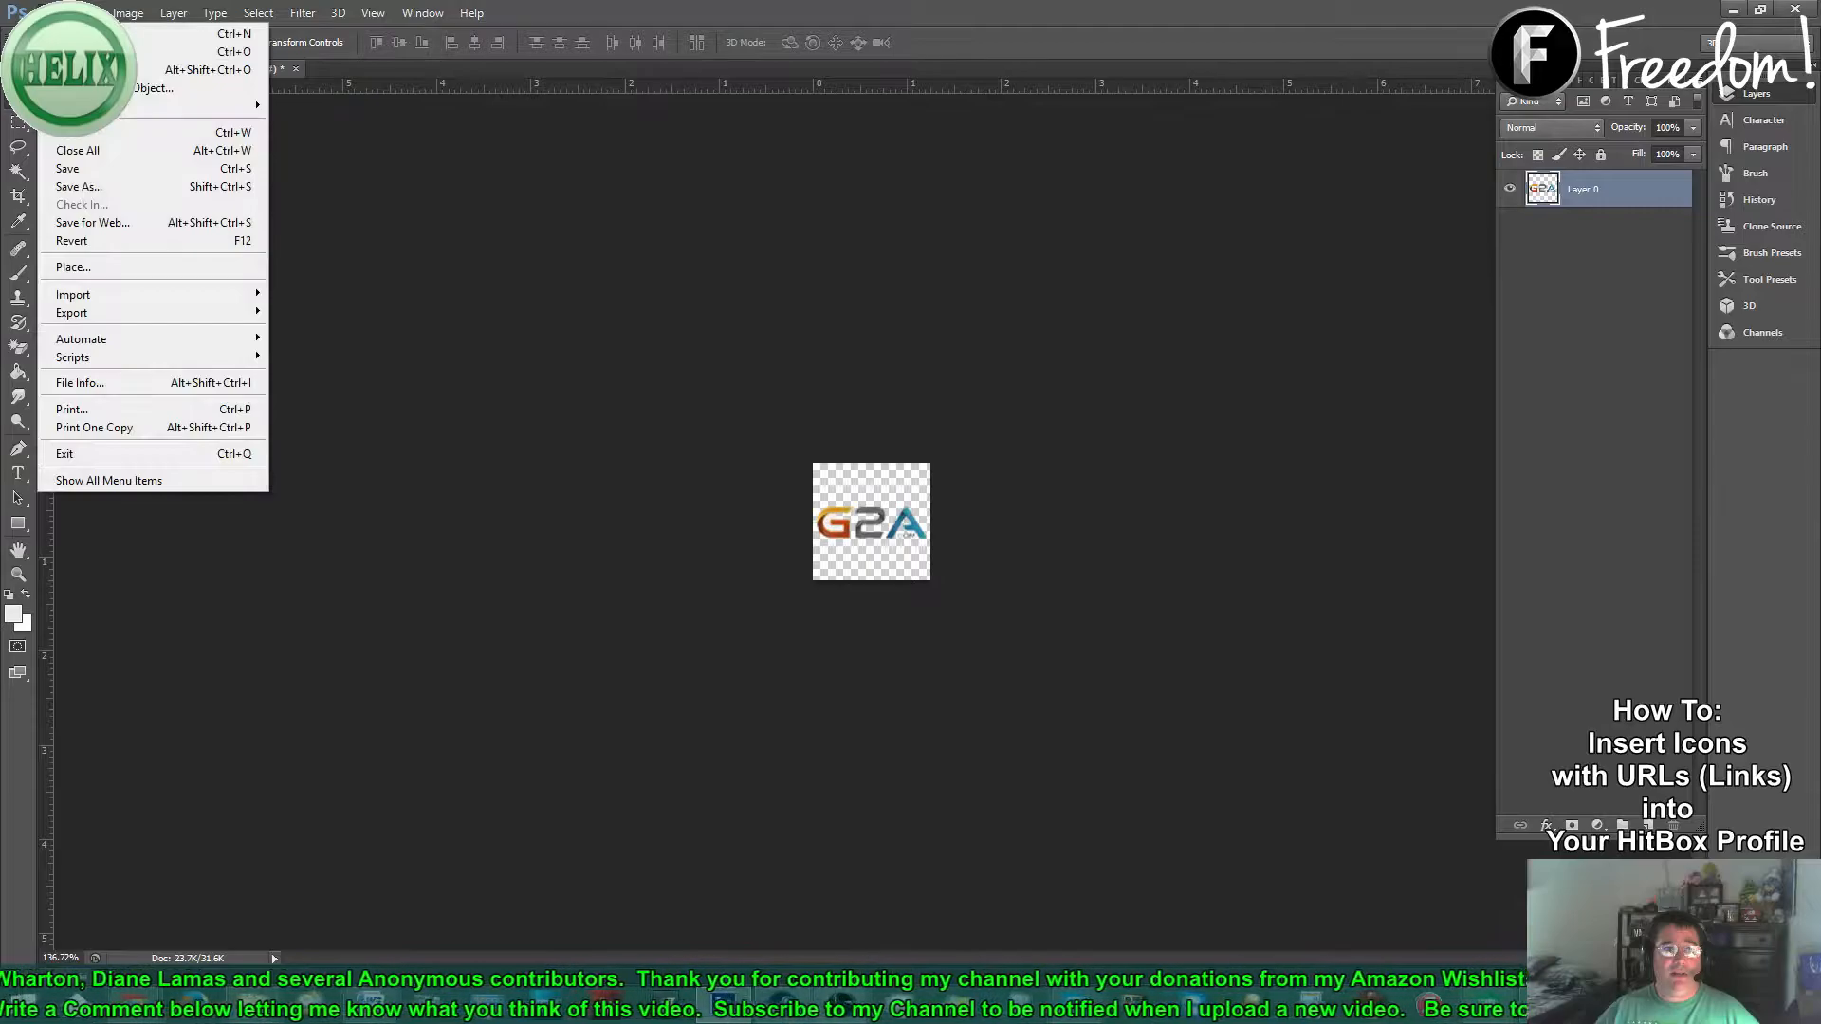
- Save the logo as PNG 'G2A Logo Small 2', accepting the default PNG options
click(81, 187)
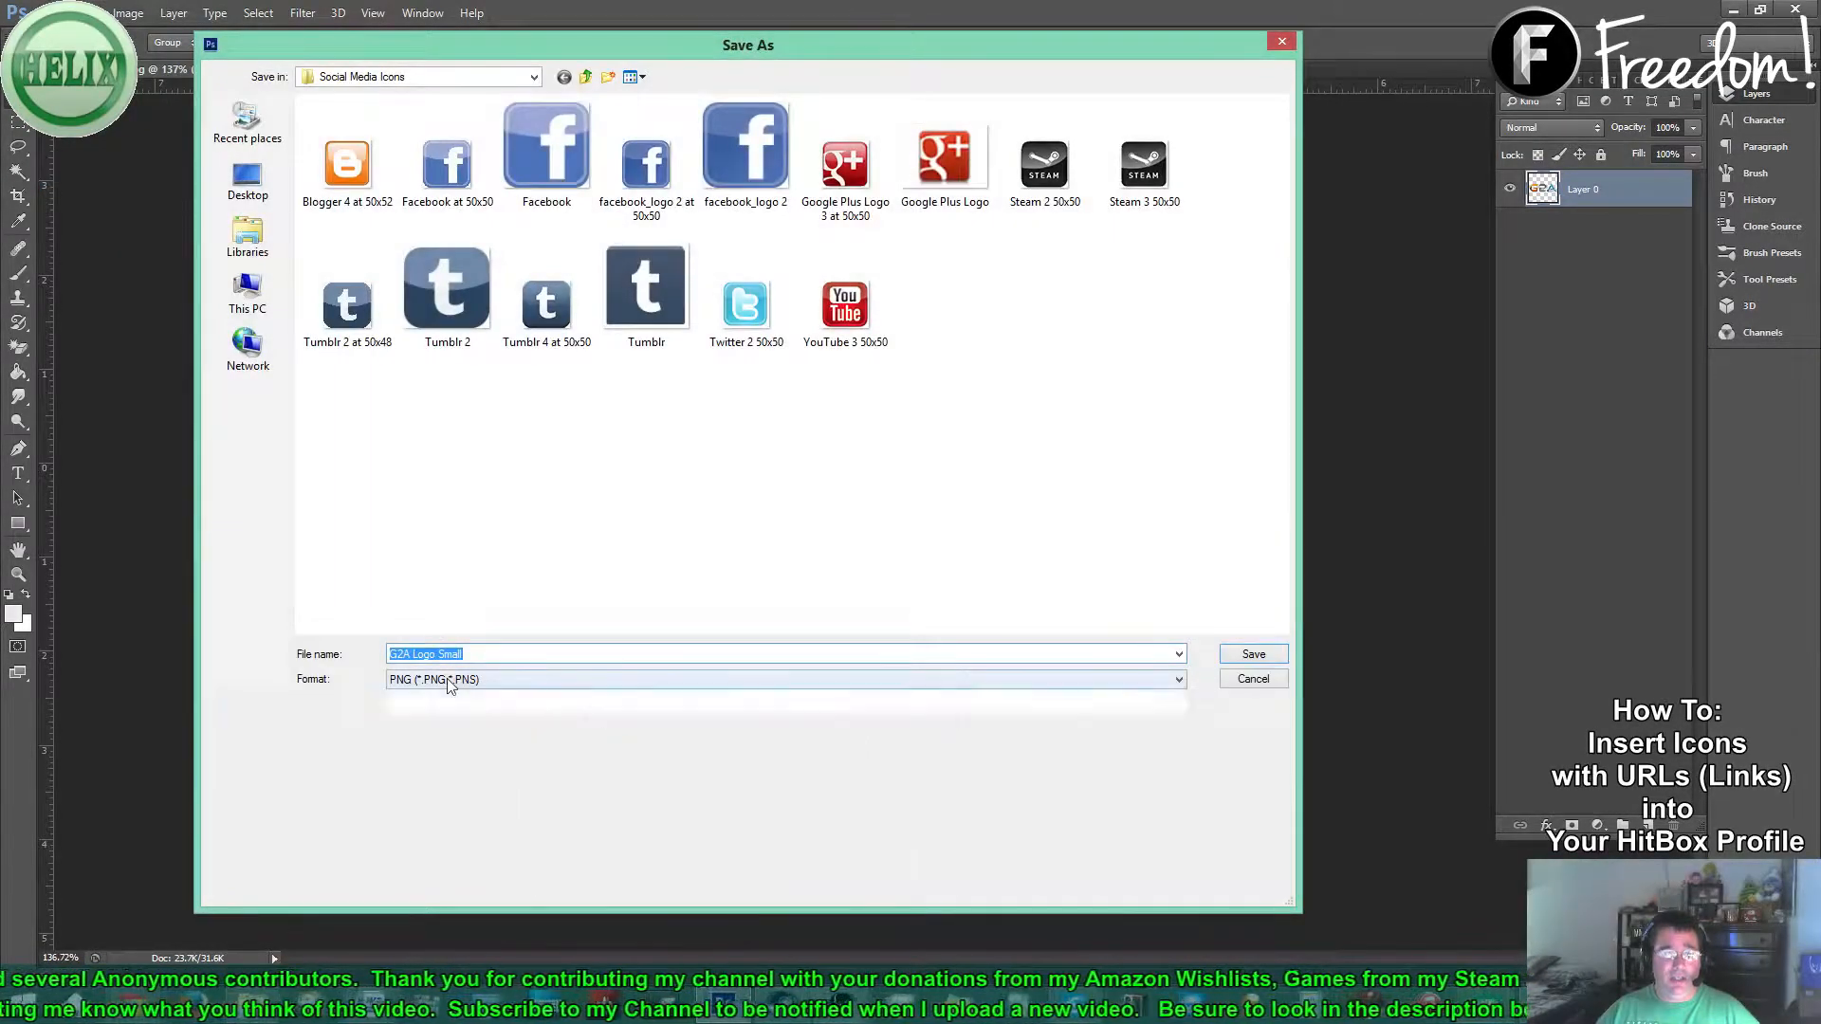
click(453, 679)
click(474, 906)
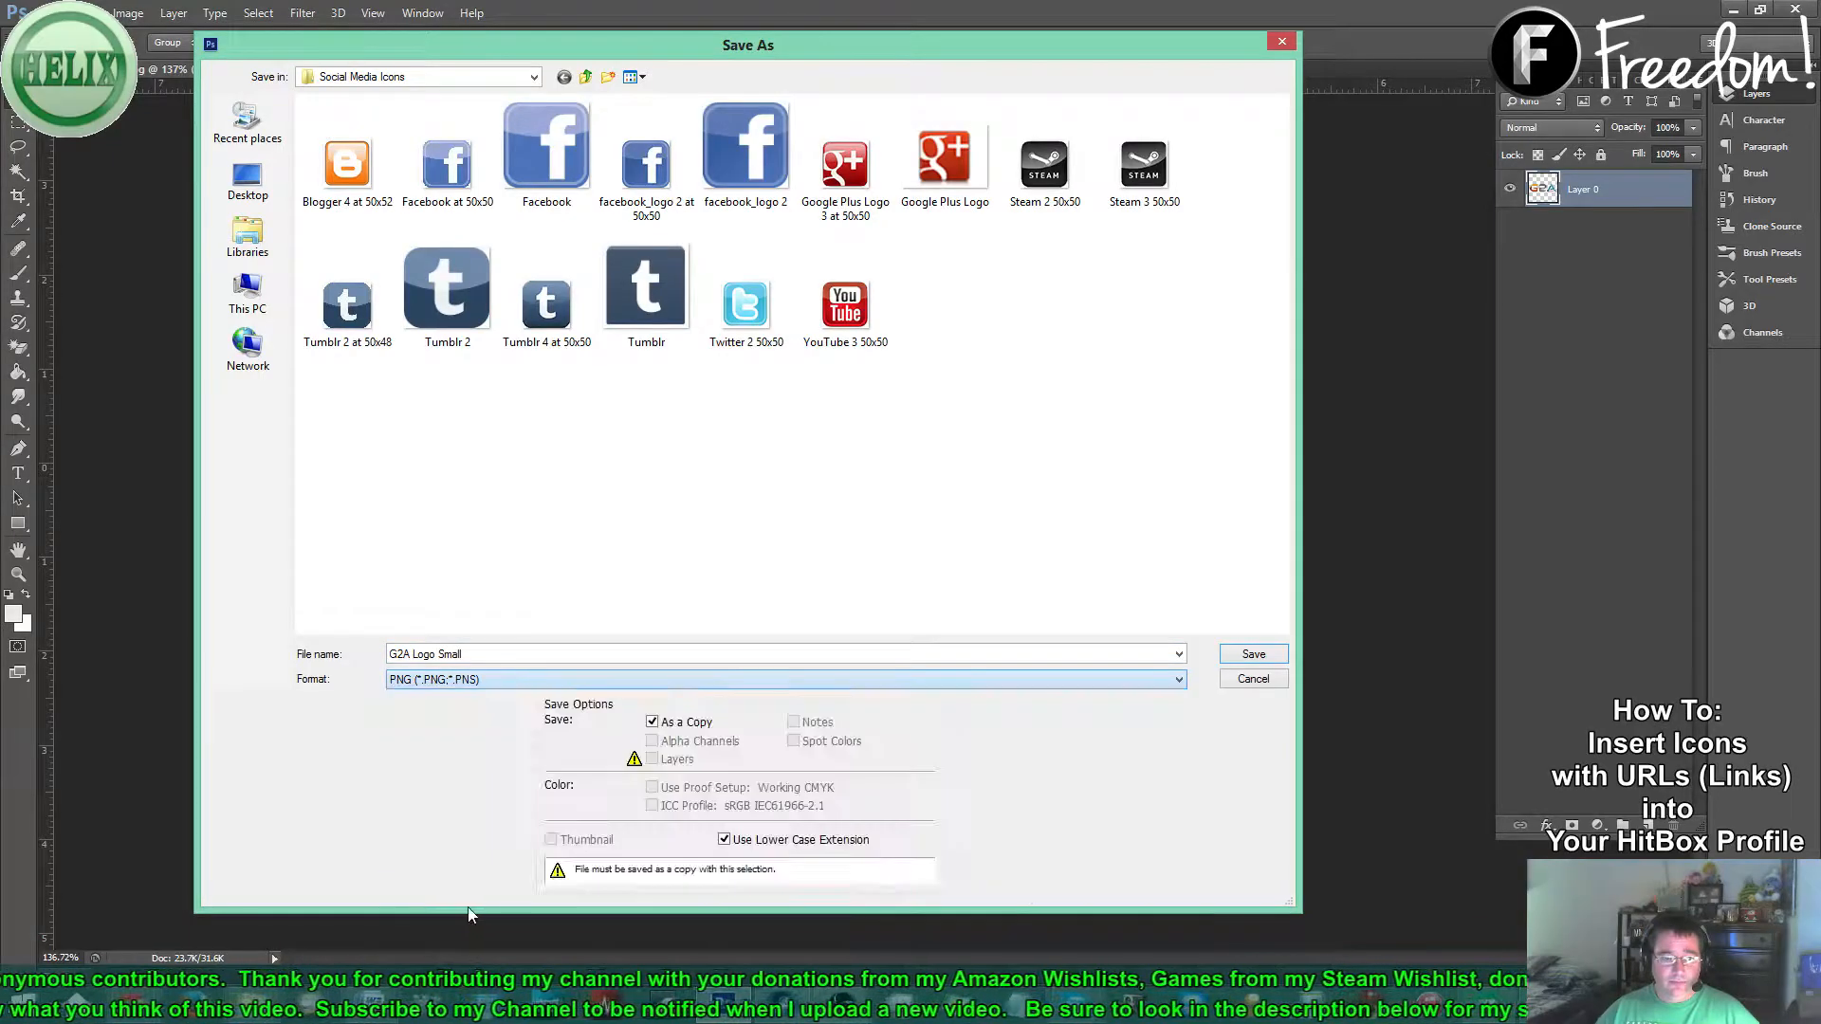
click(478, 655)
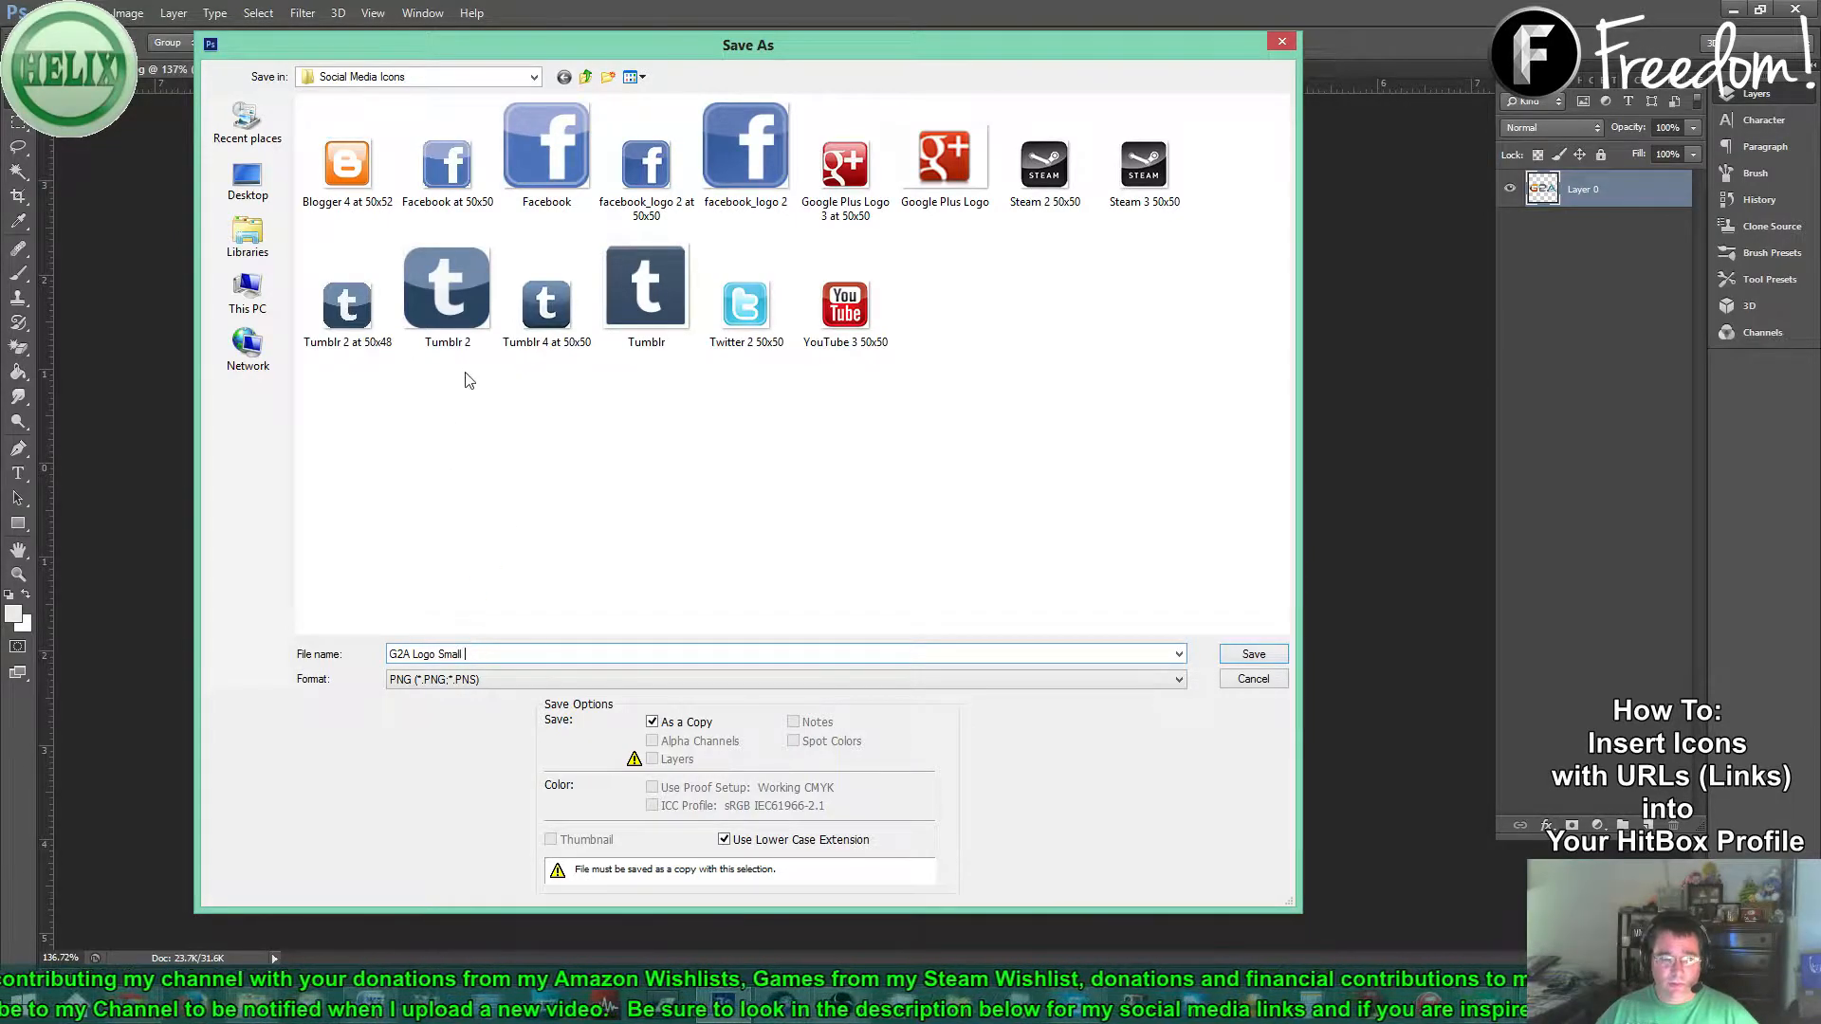
text(2)
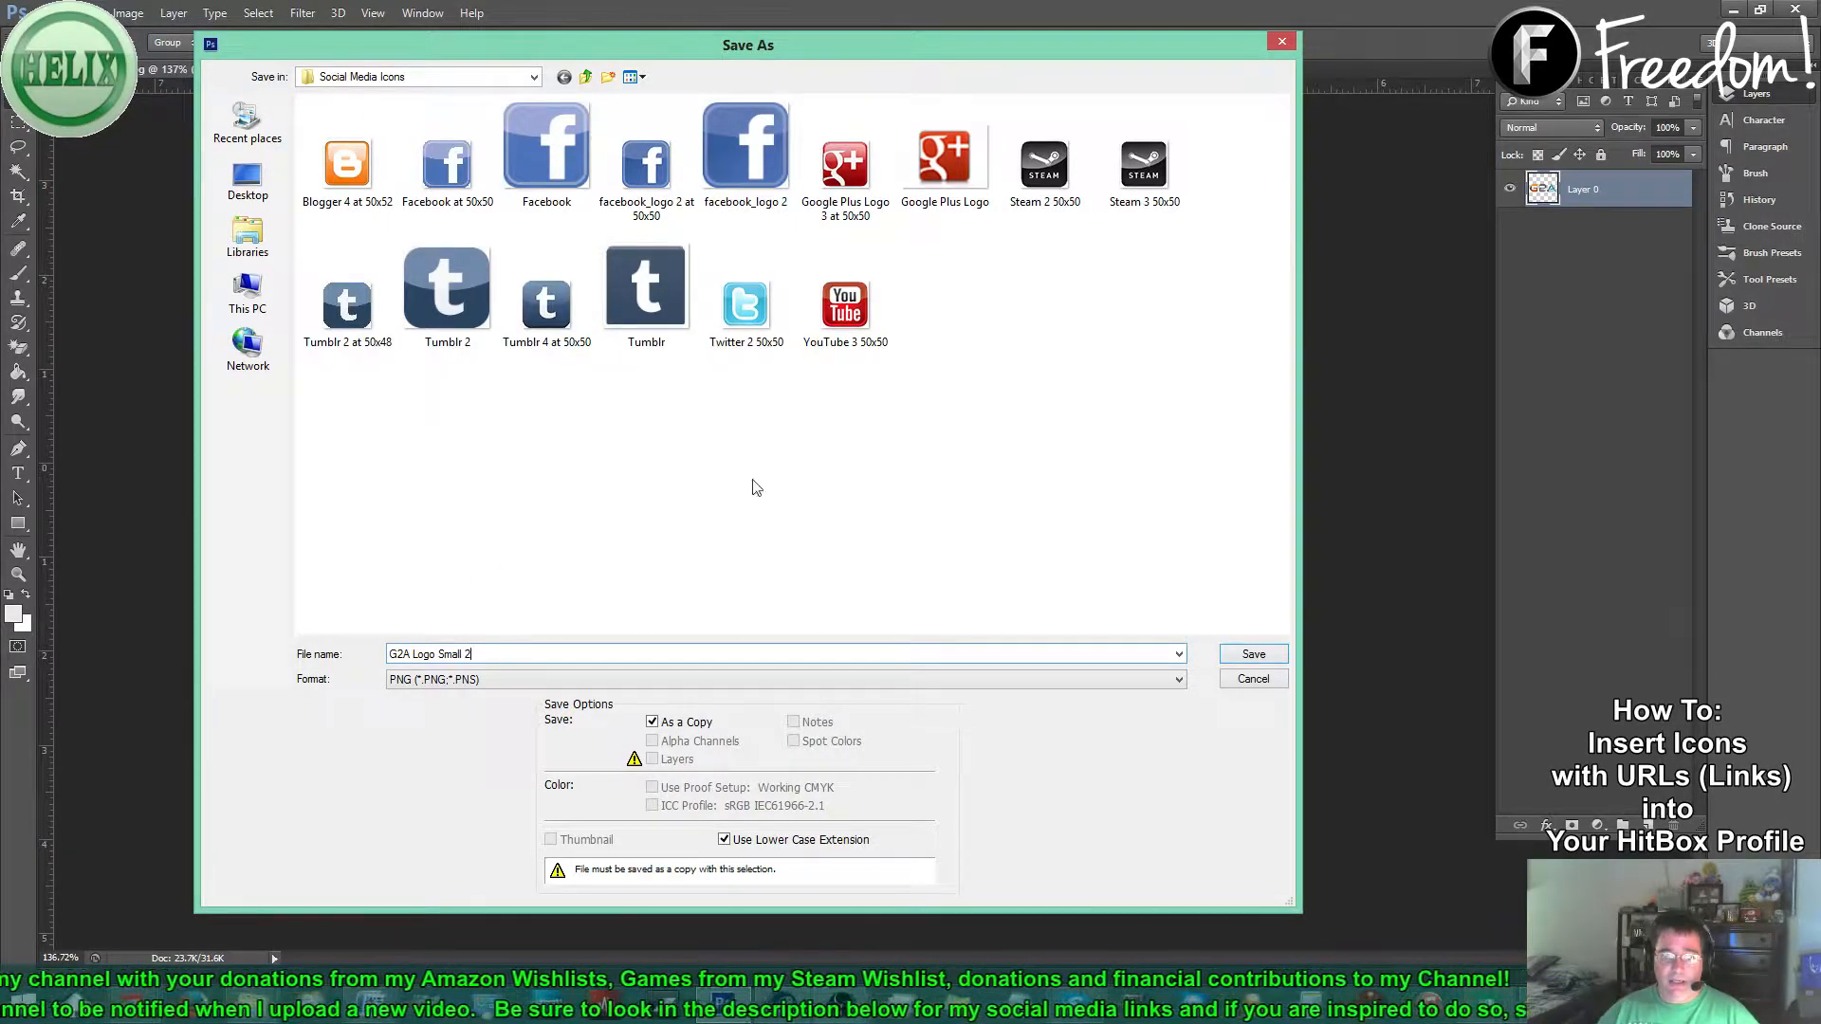
click(1248, 657)
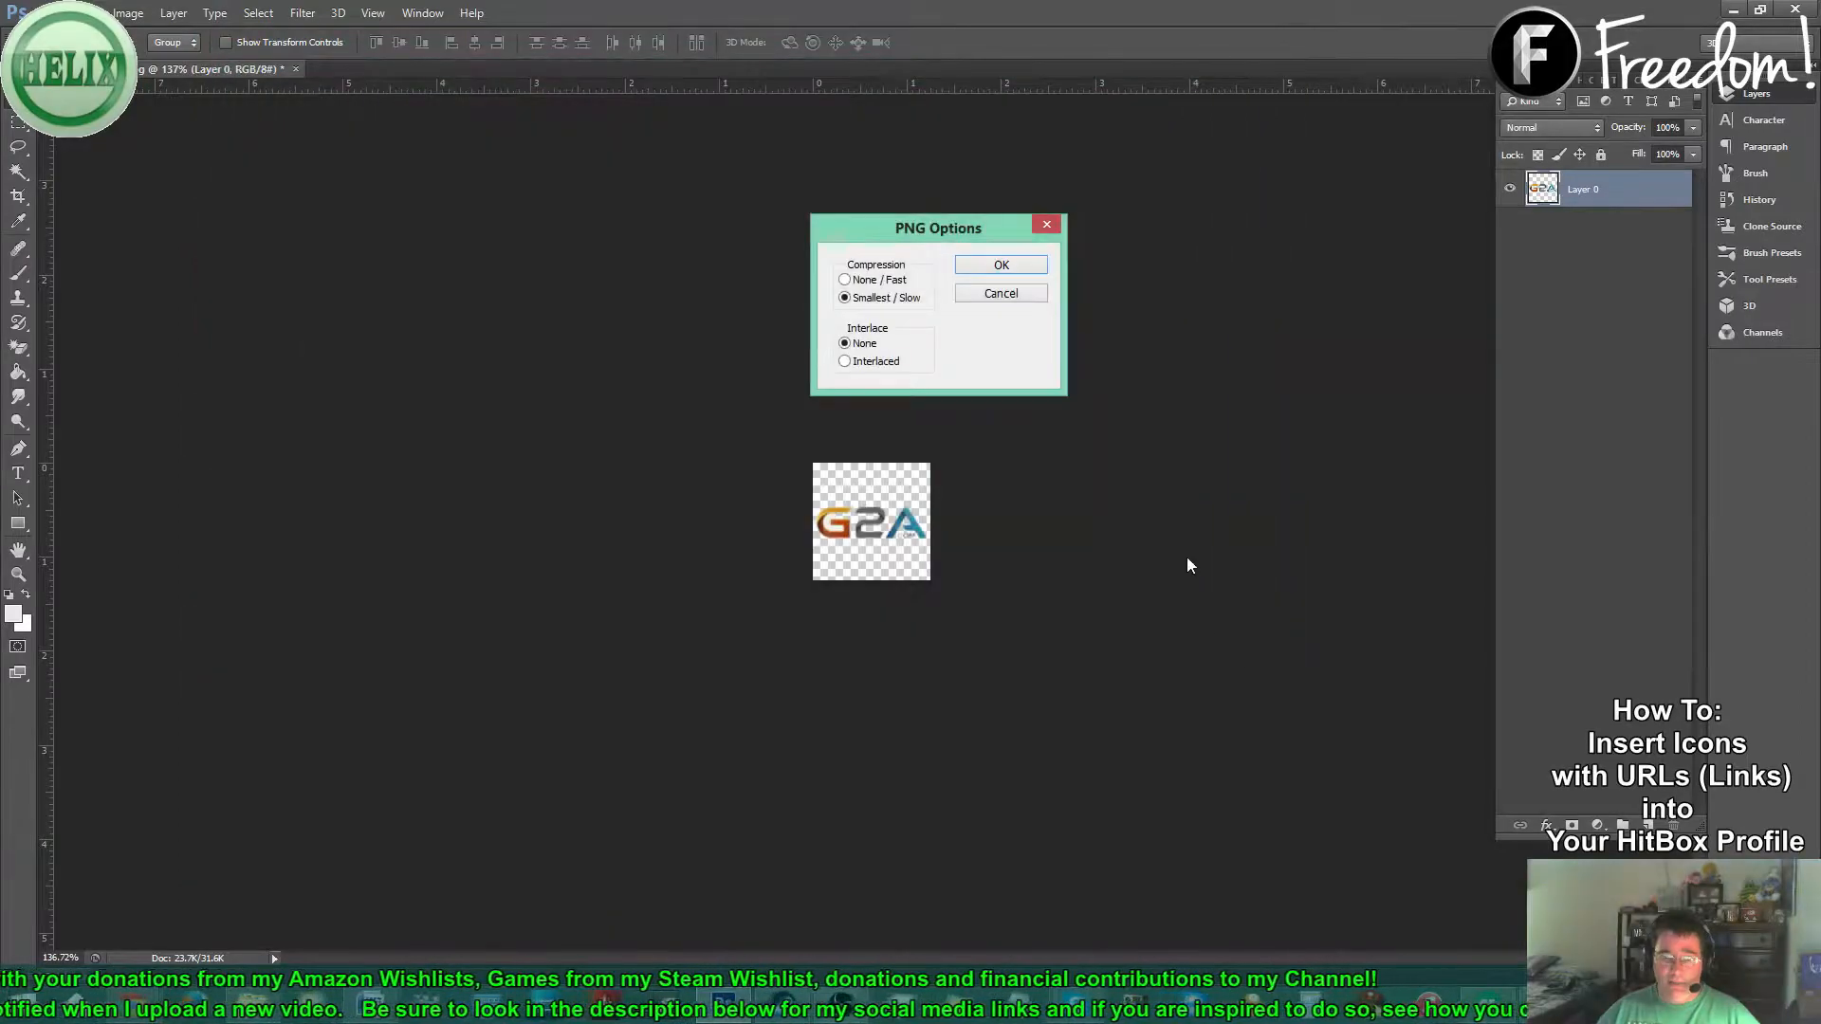
click(1009, 266)
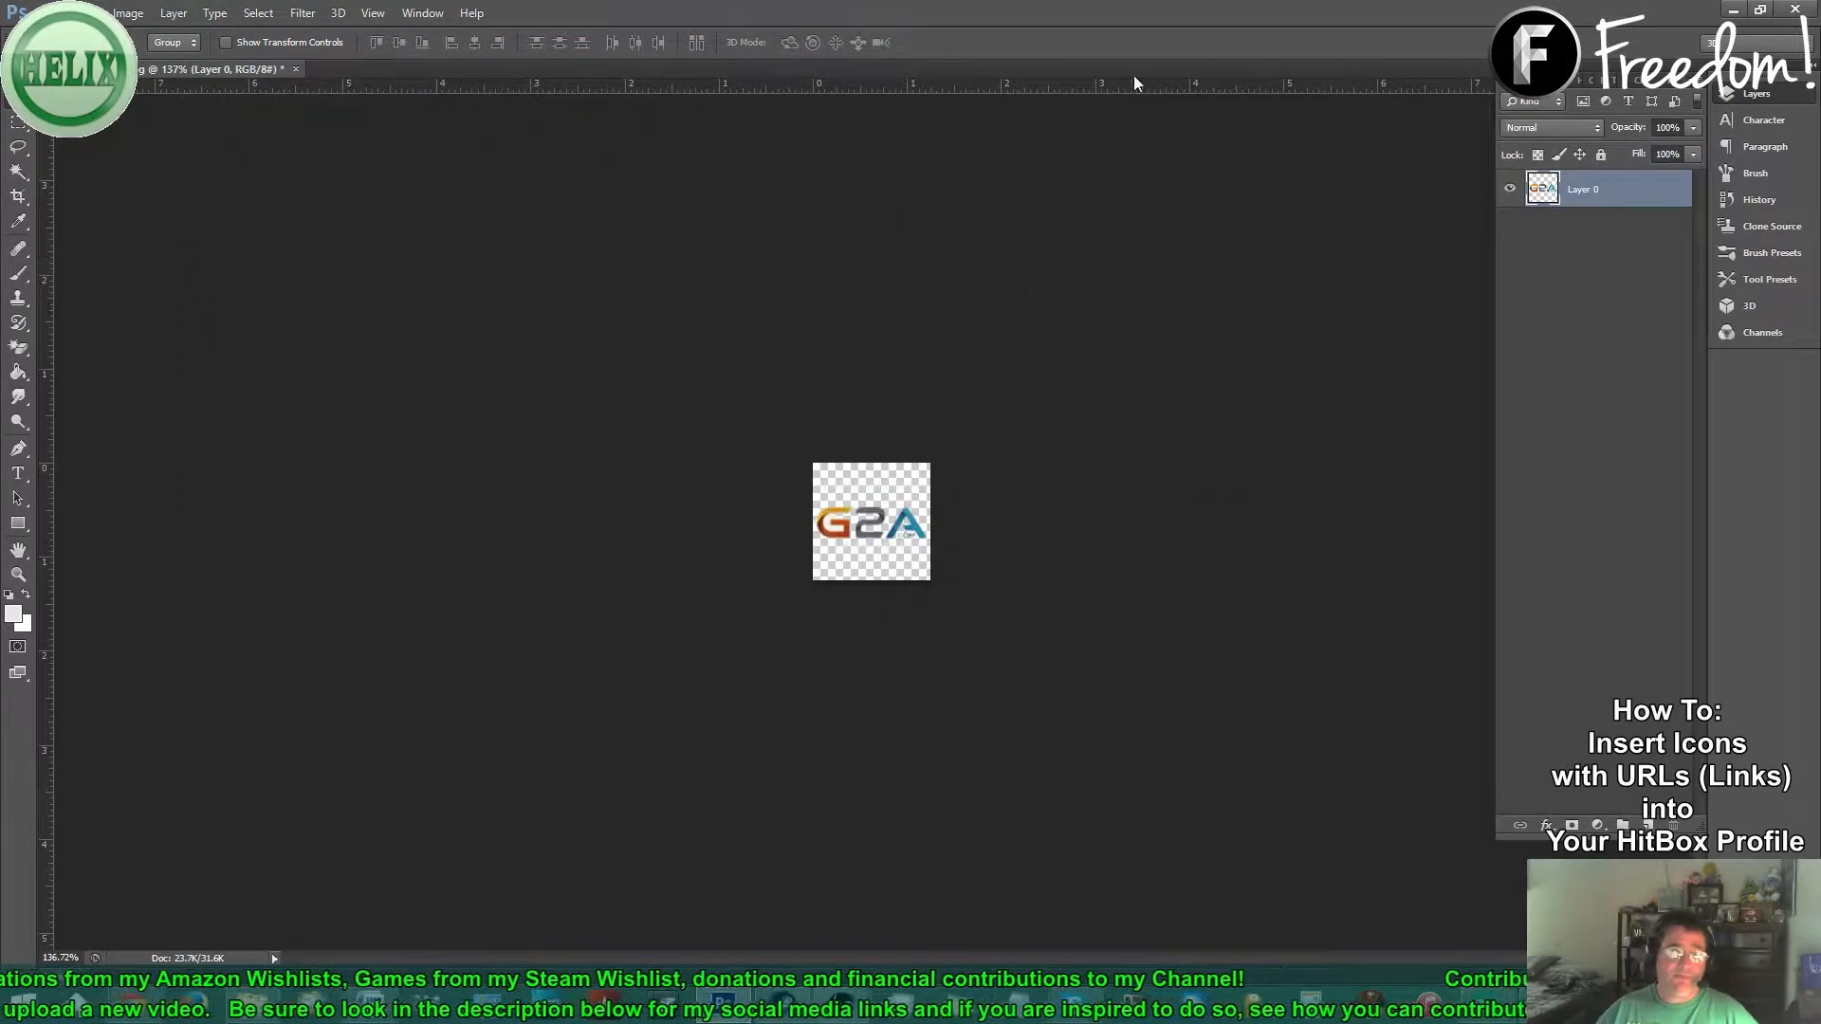
- Minimize Photoshop and scroll the HitBox profile to its Social Media icon row
click(1734, 9)
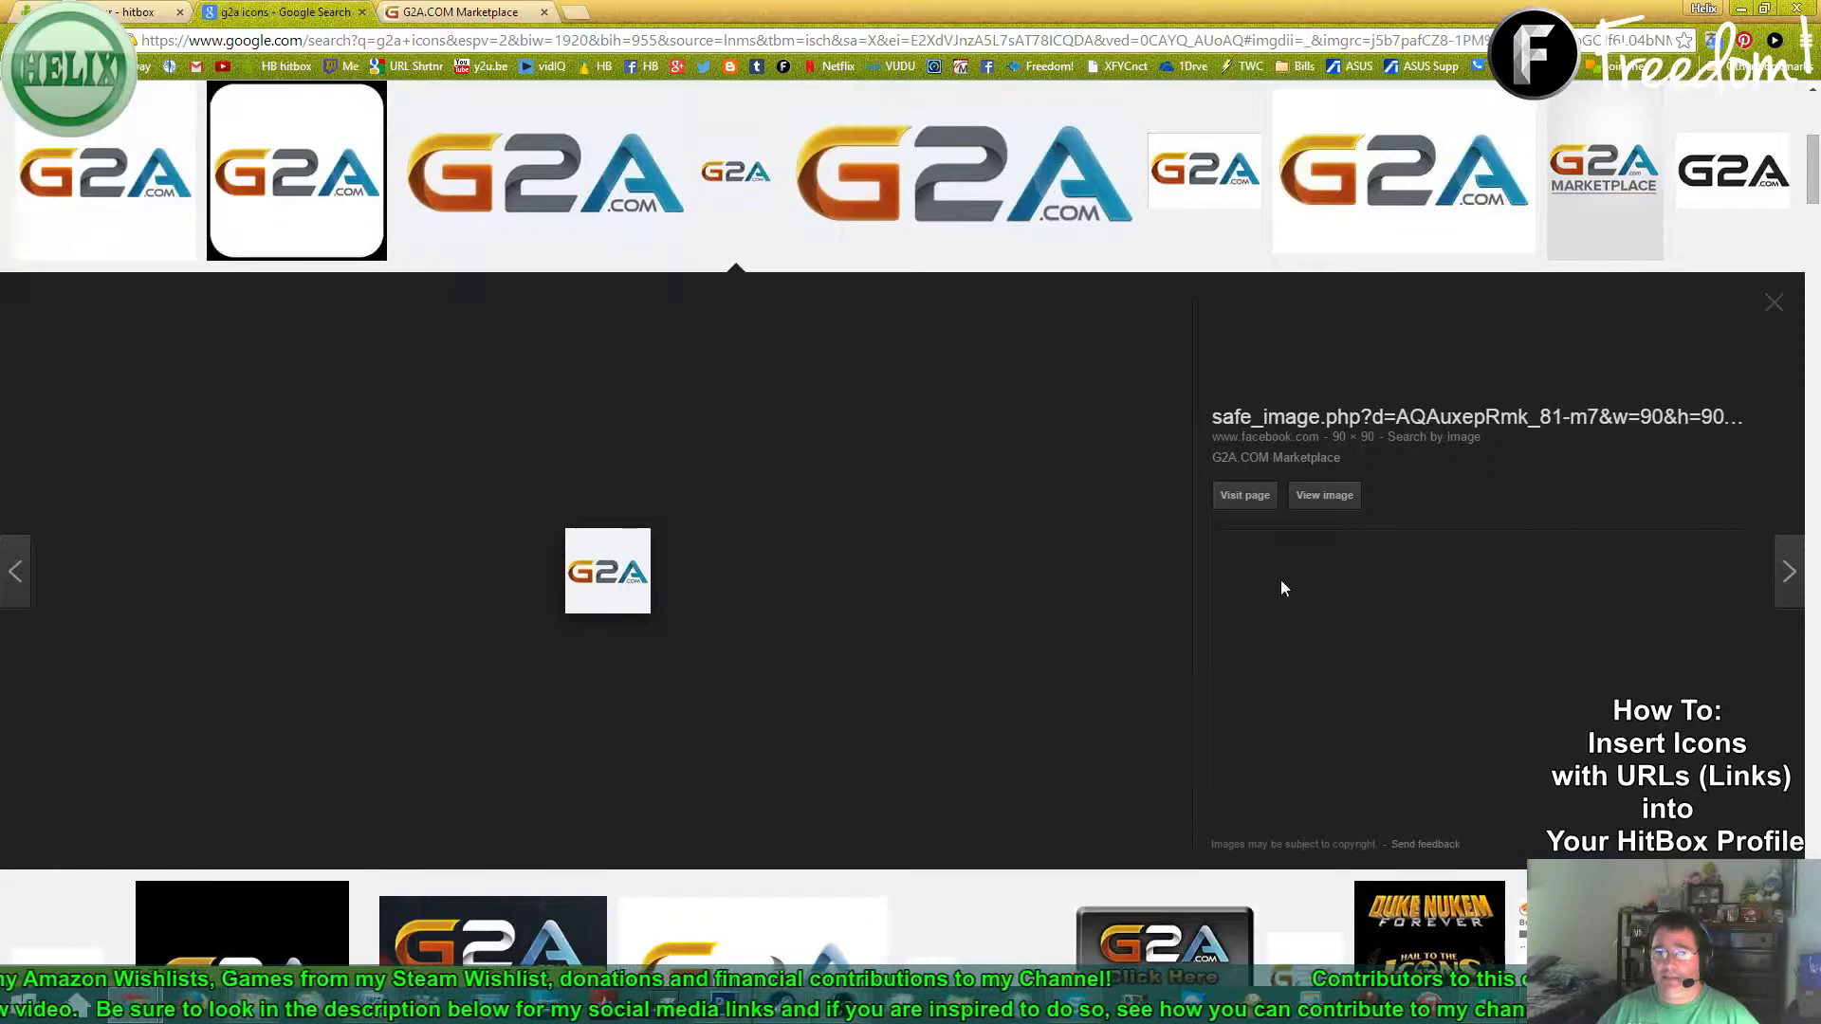
click(104, 6)
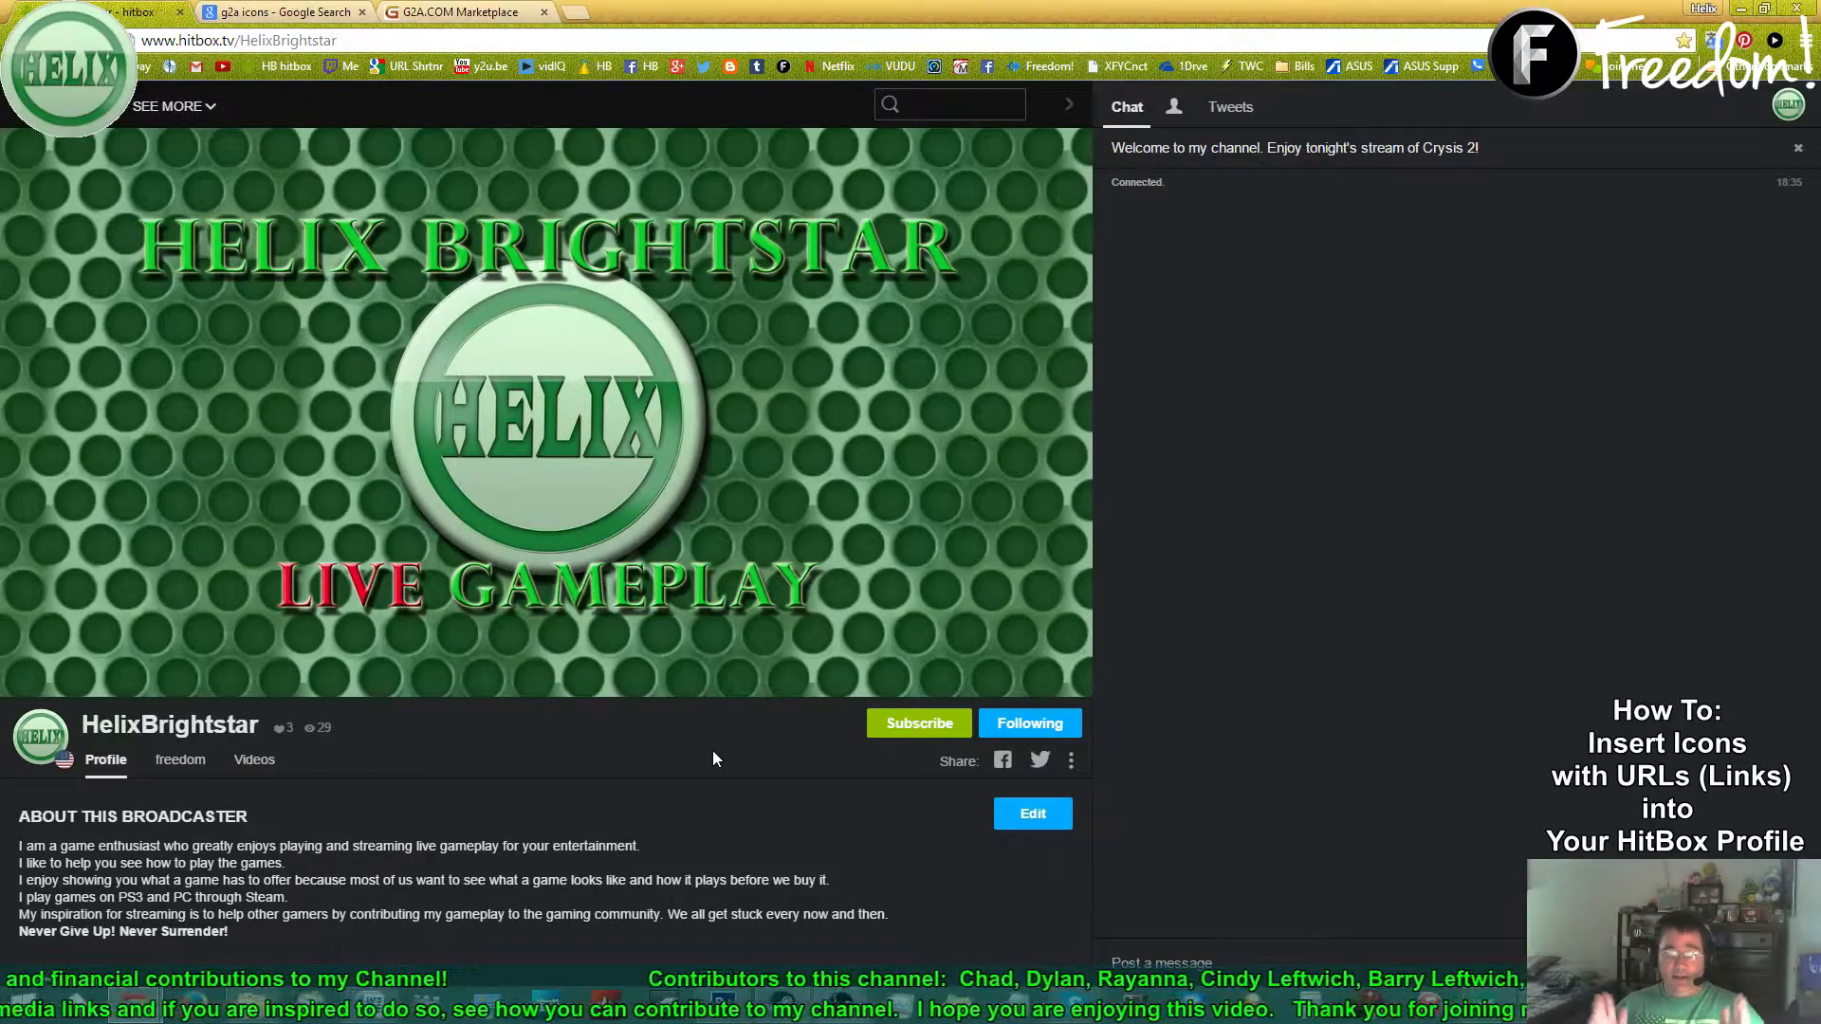
scroll(713, 749, down, 2)
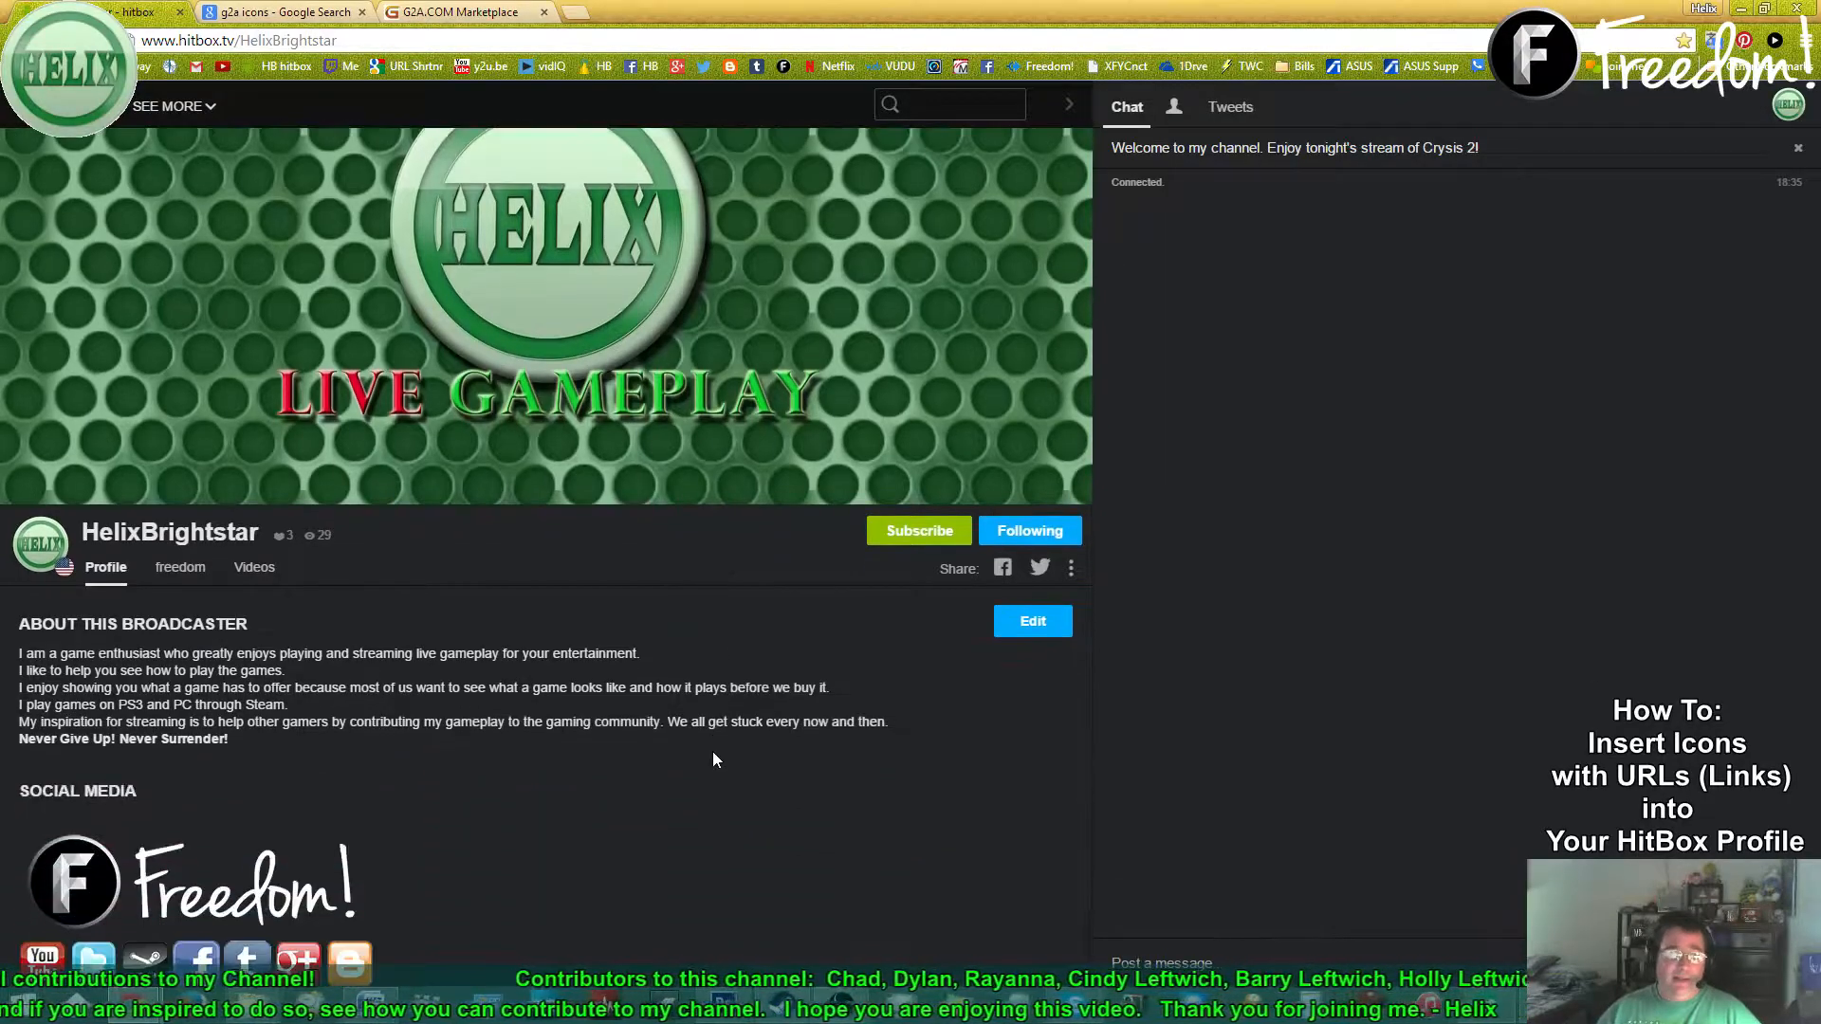
scroll(379, 825, down, 3)
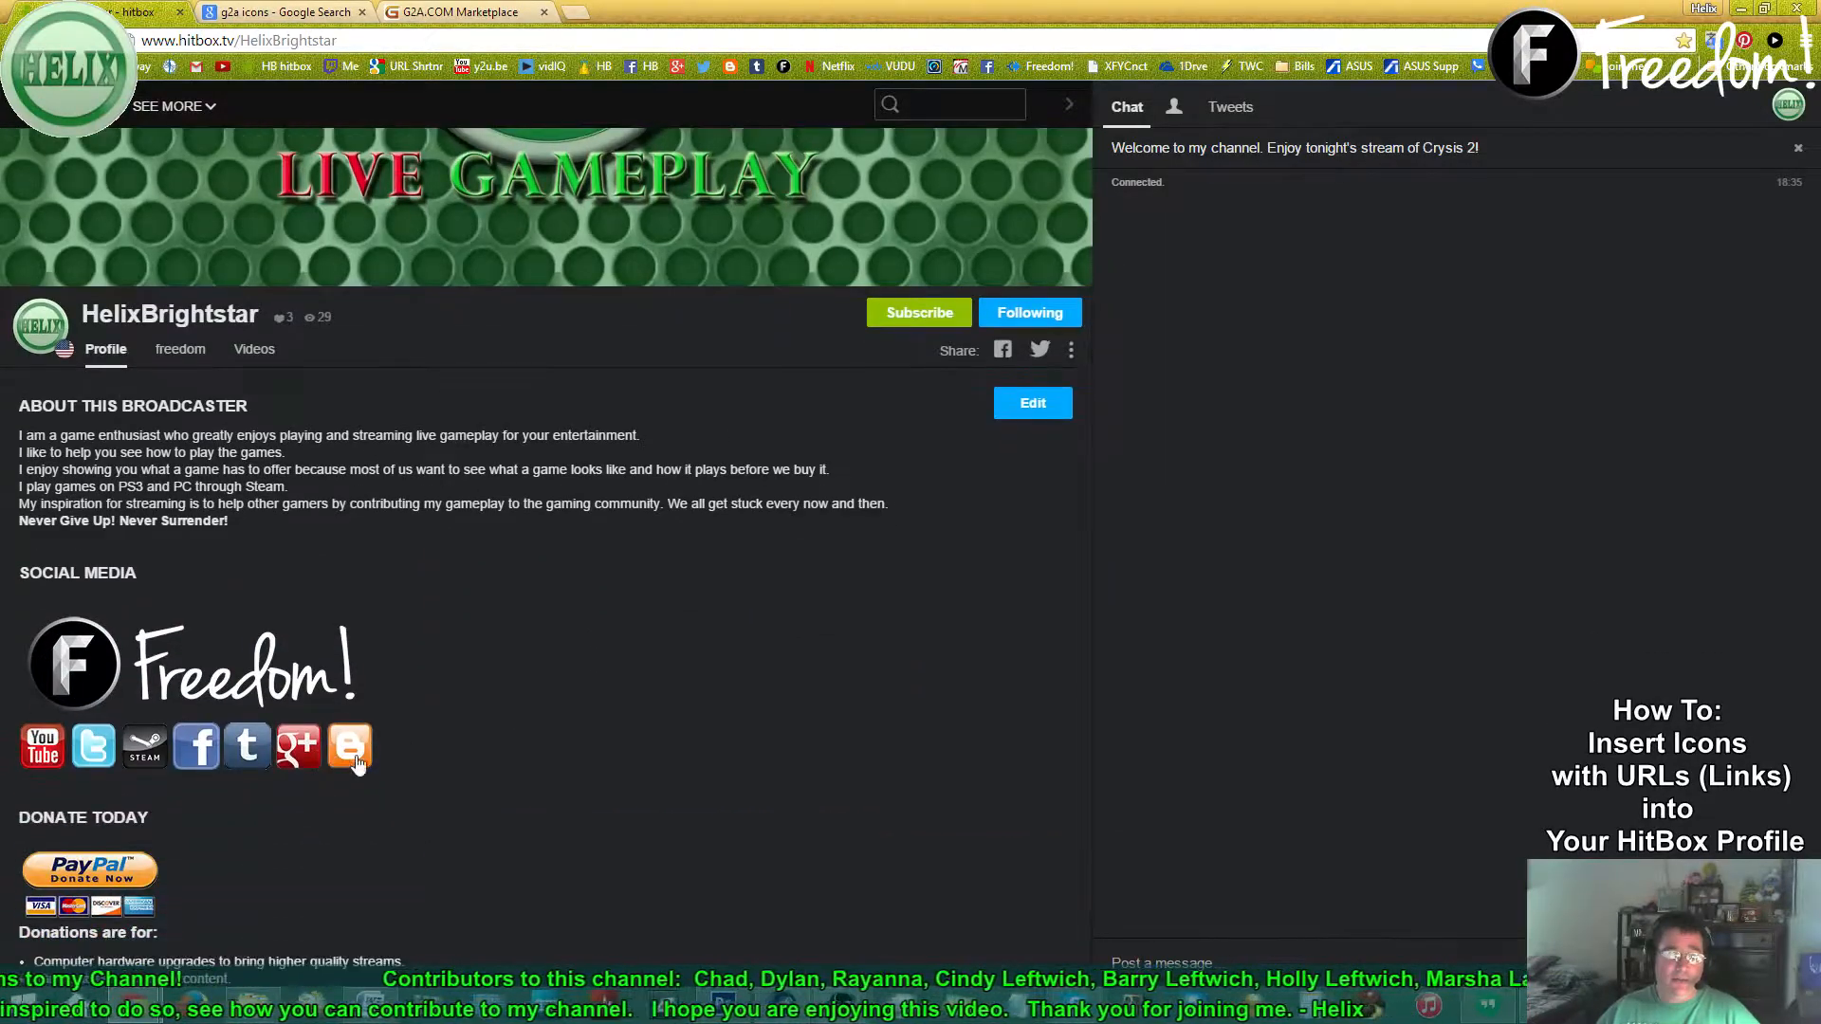
scroll(656, 635, up, 4)
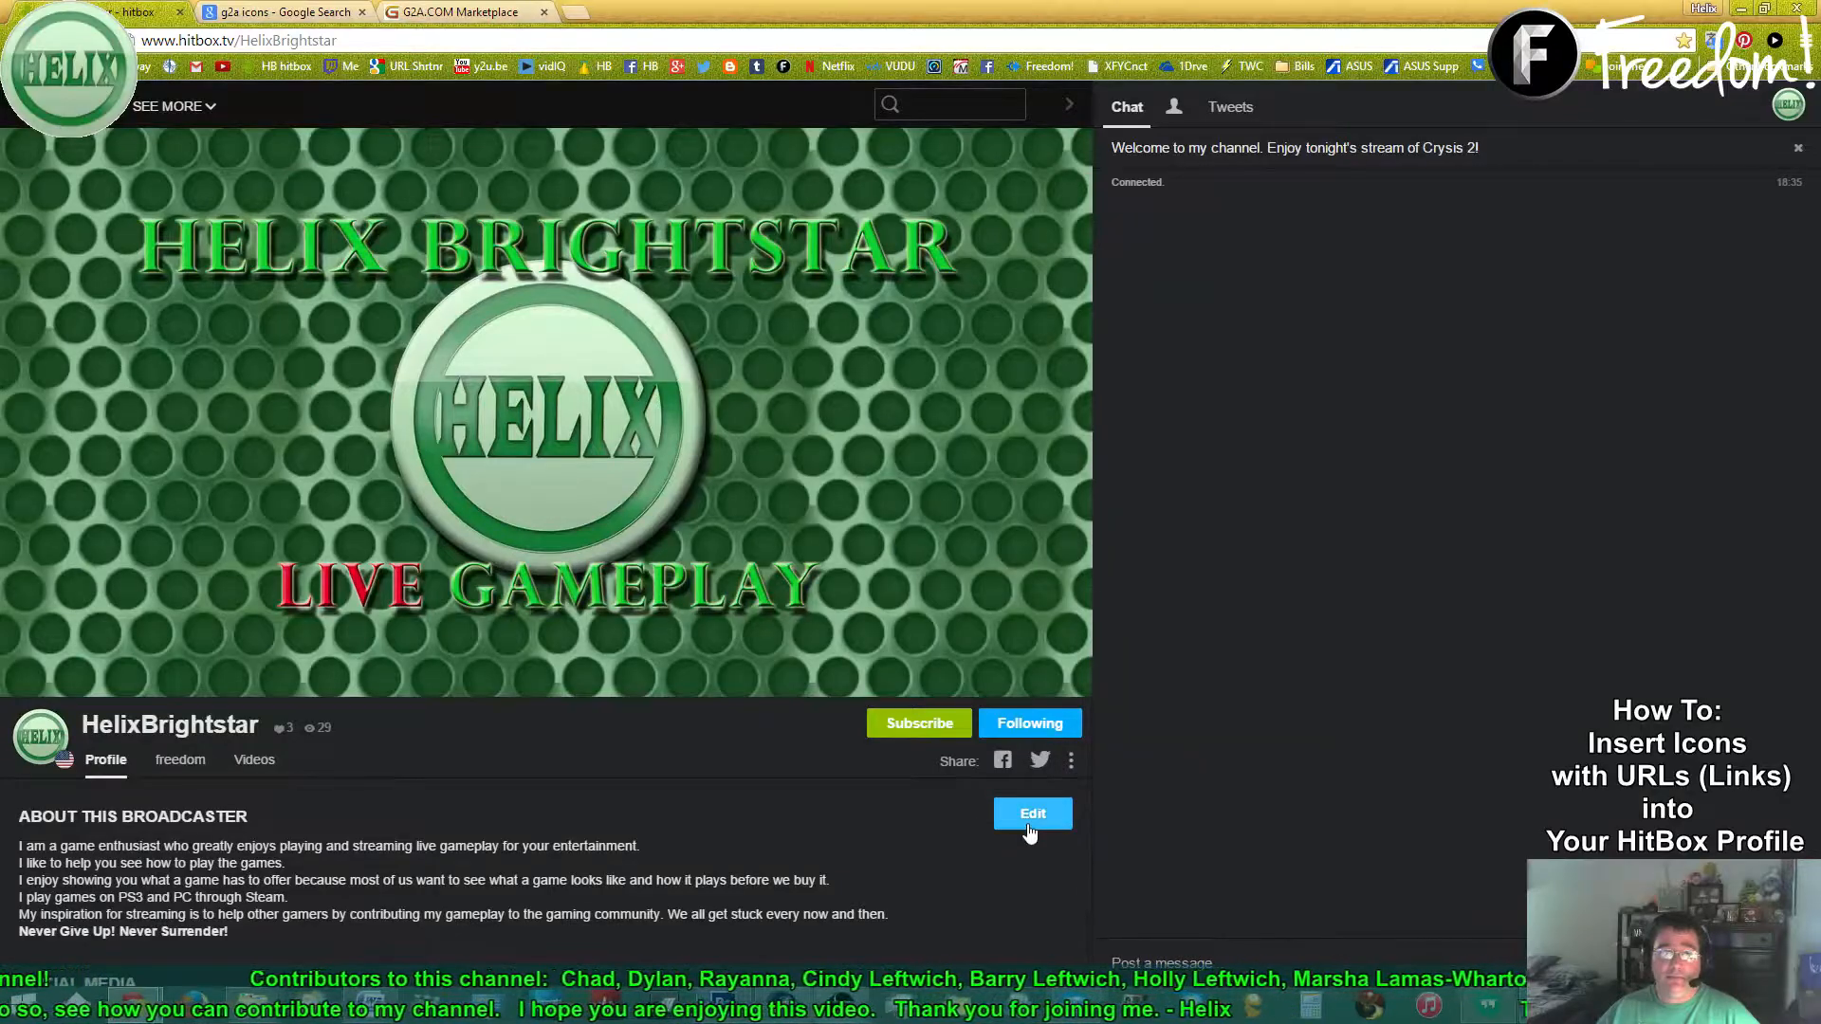
- Enter profile edit mode and open the markdown help for the profile text
click(1032, 814)
scroll(345, 677, down, 5)
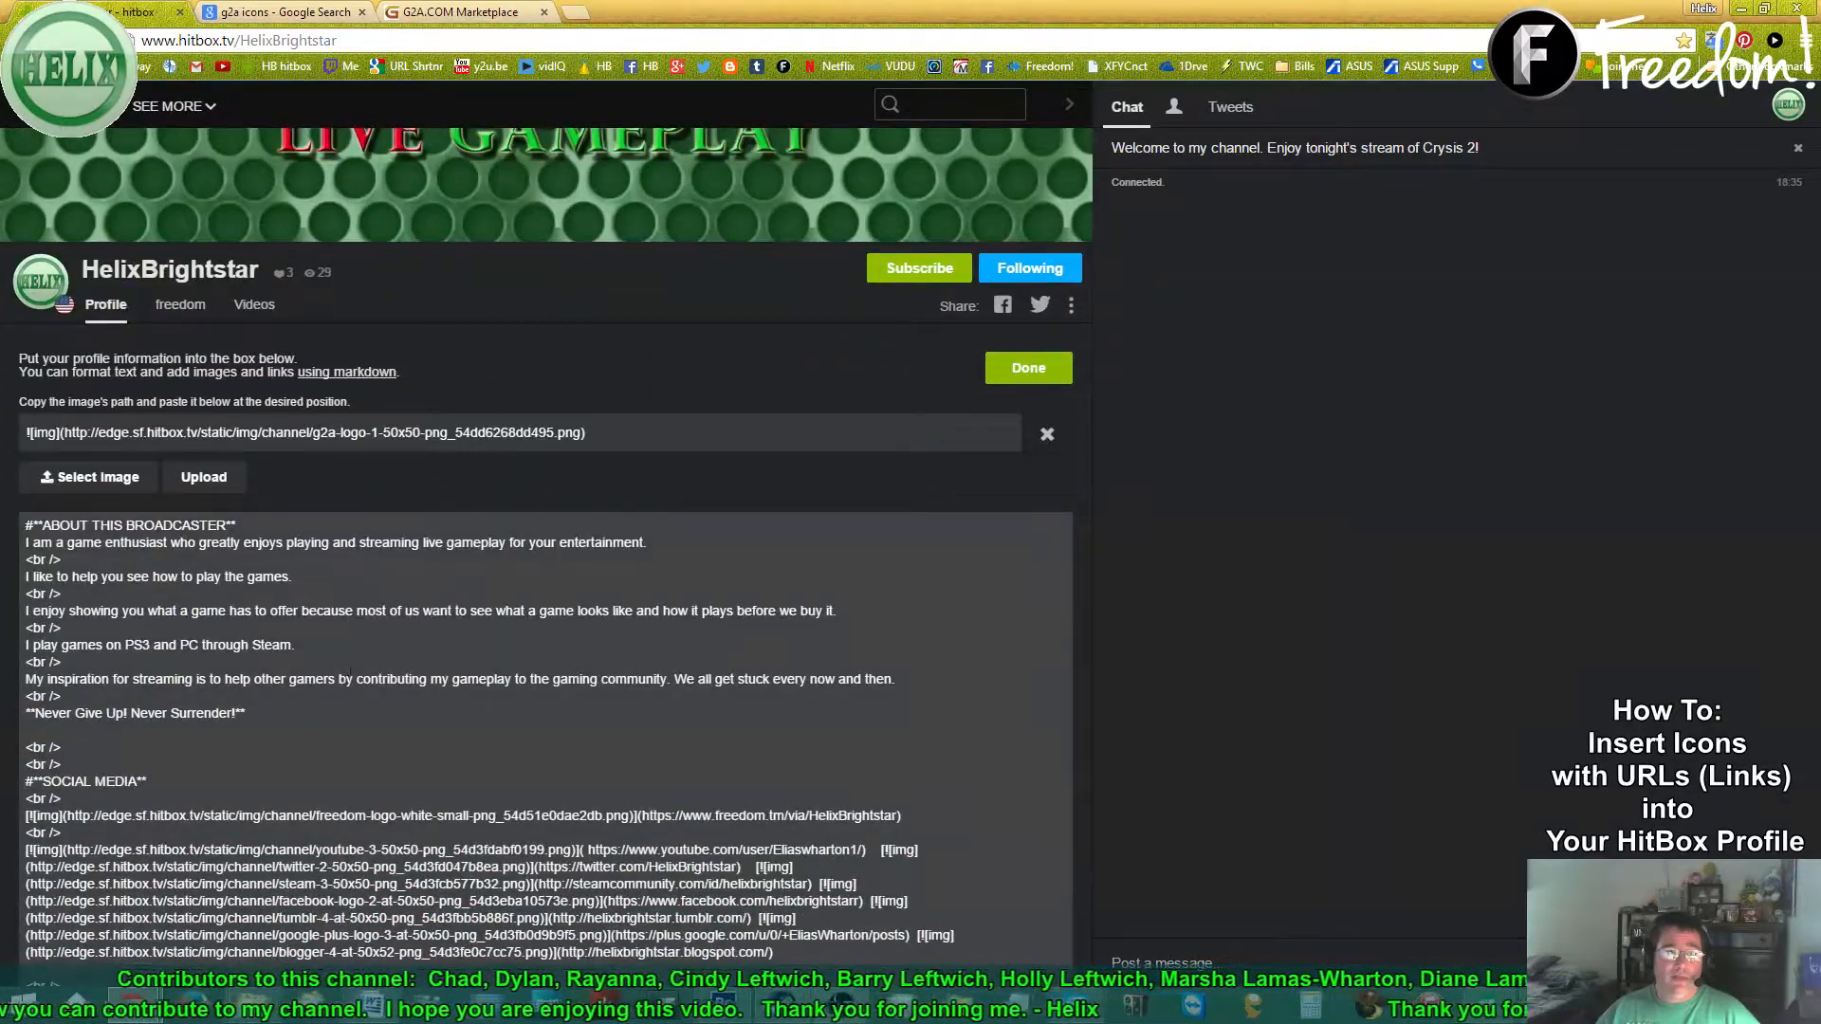
scroll(345, 676, up, 5)
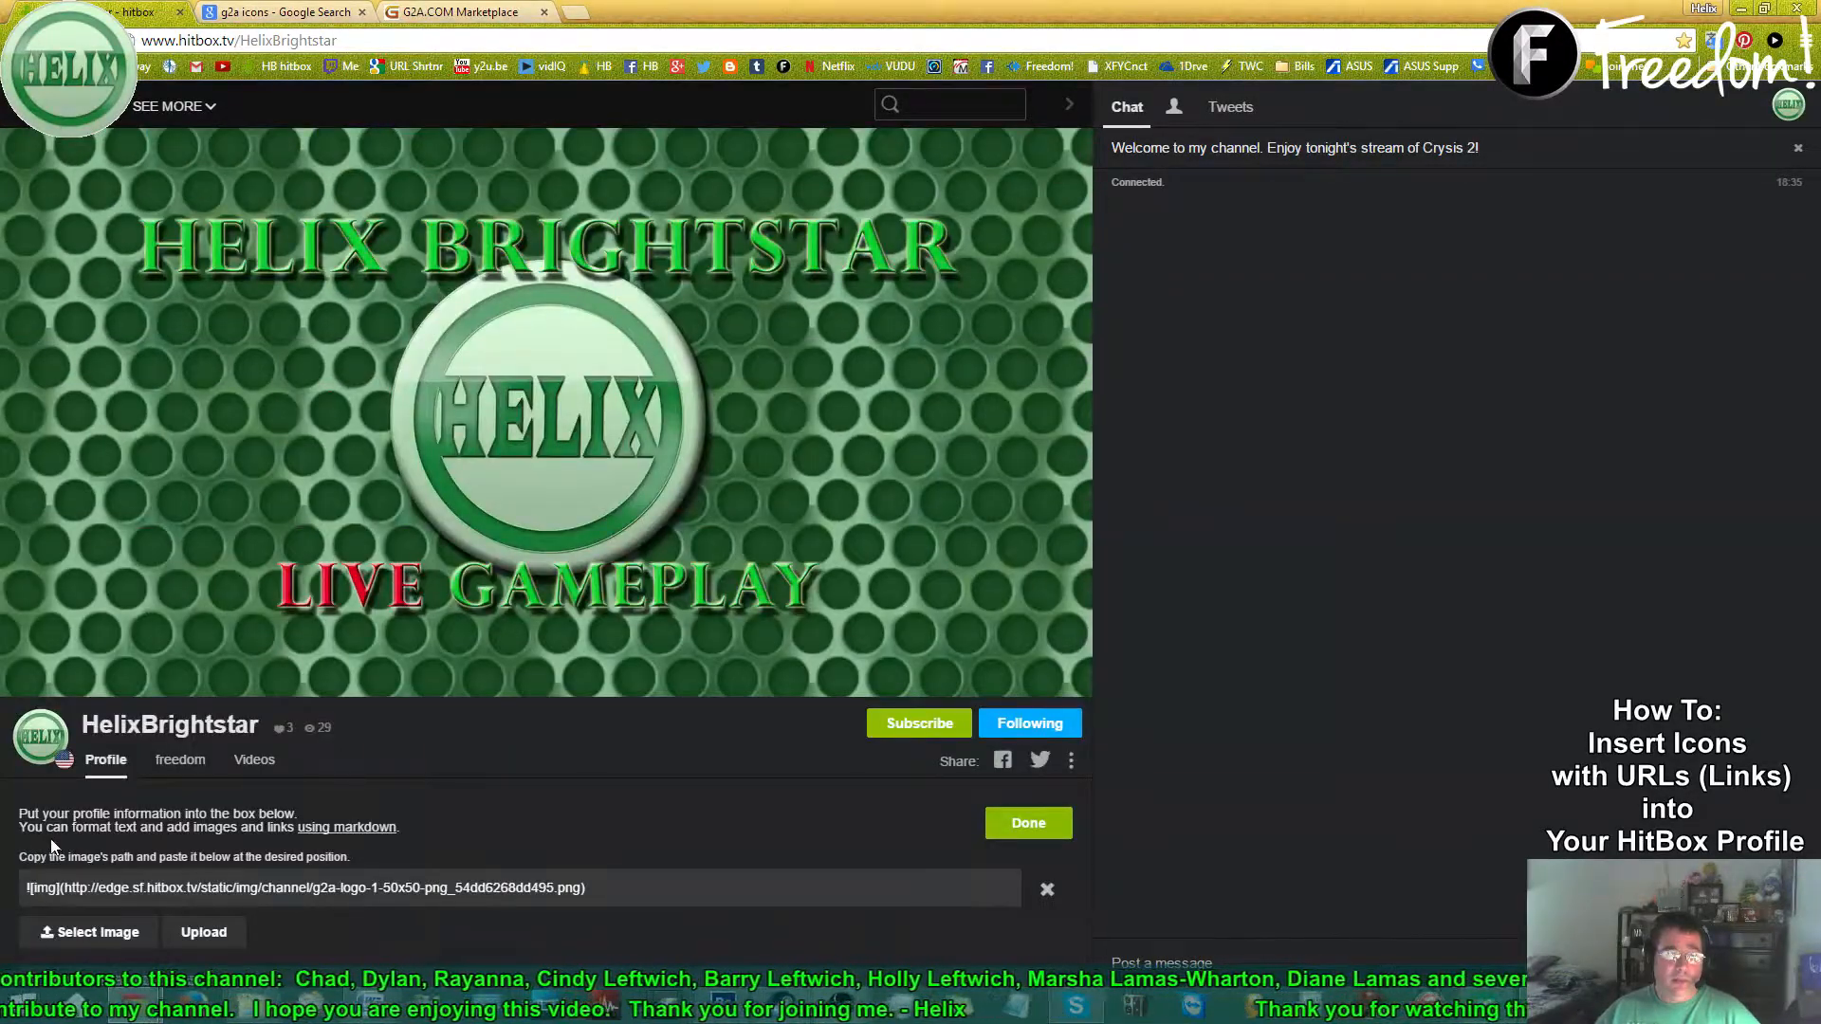
scroll(637, 903, down, 6)
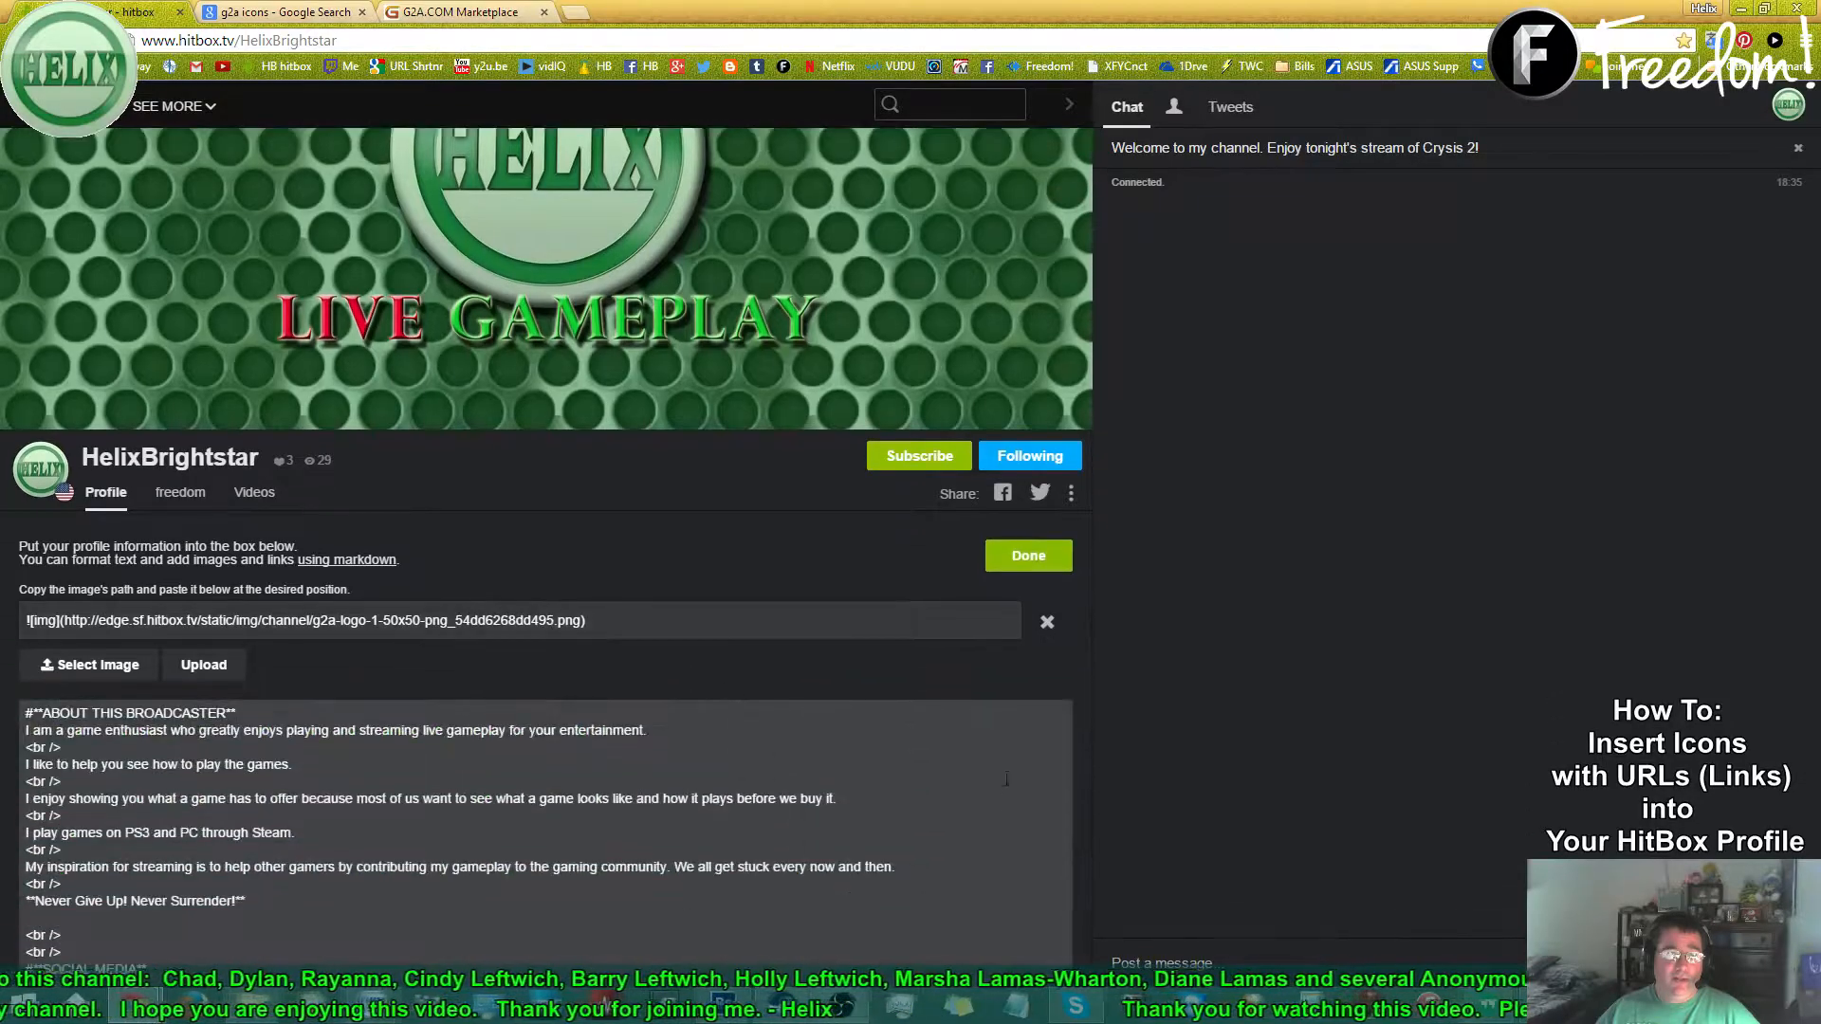
scroll(467, 699, up, 6)
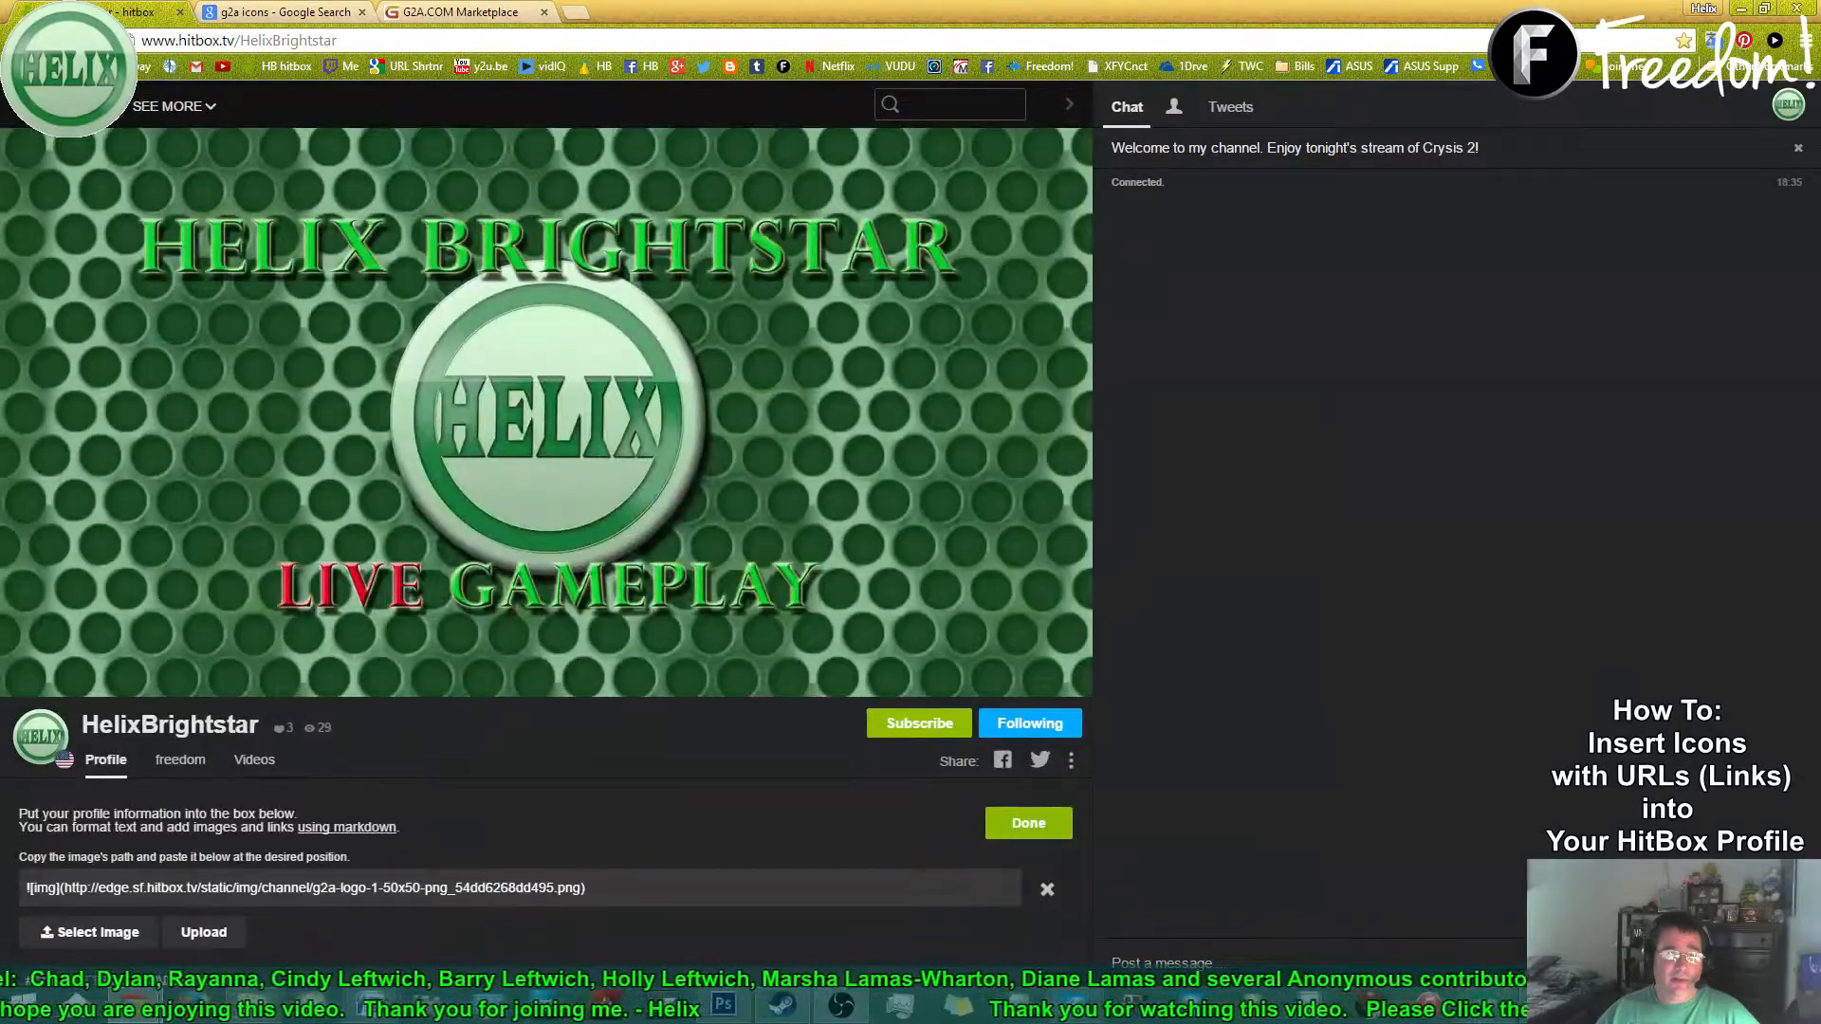
click(361, 829)
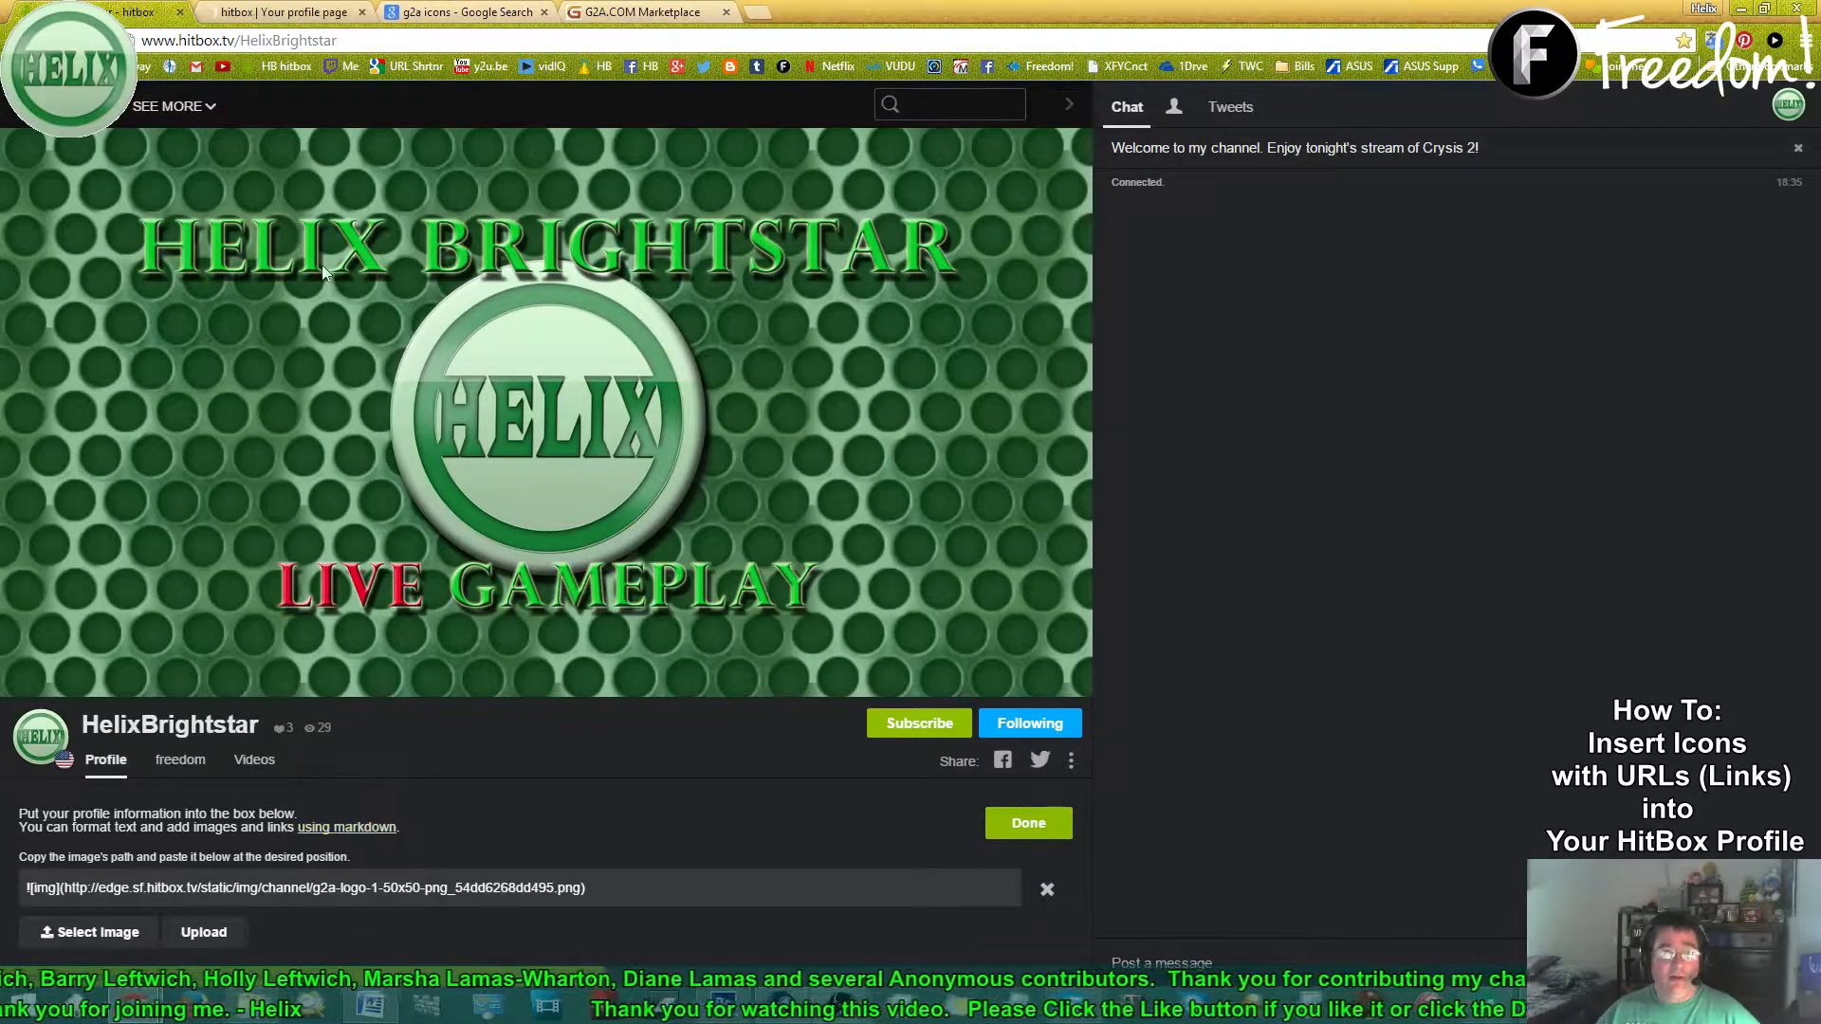
- In the Your profile help article, jump to Image with Link and select its example line
click(269, 14)
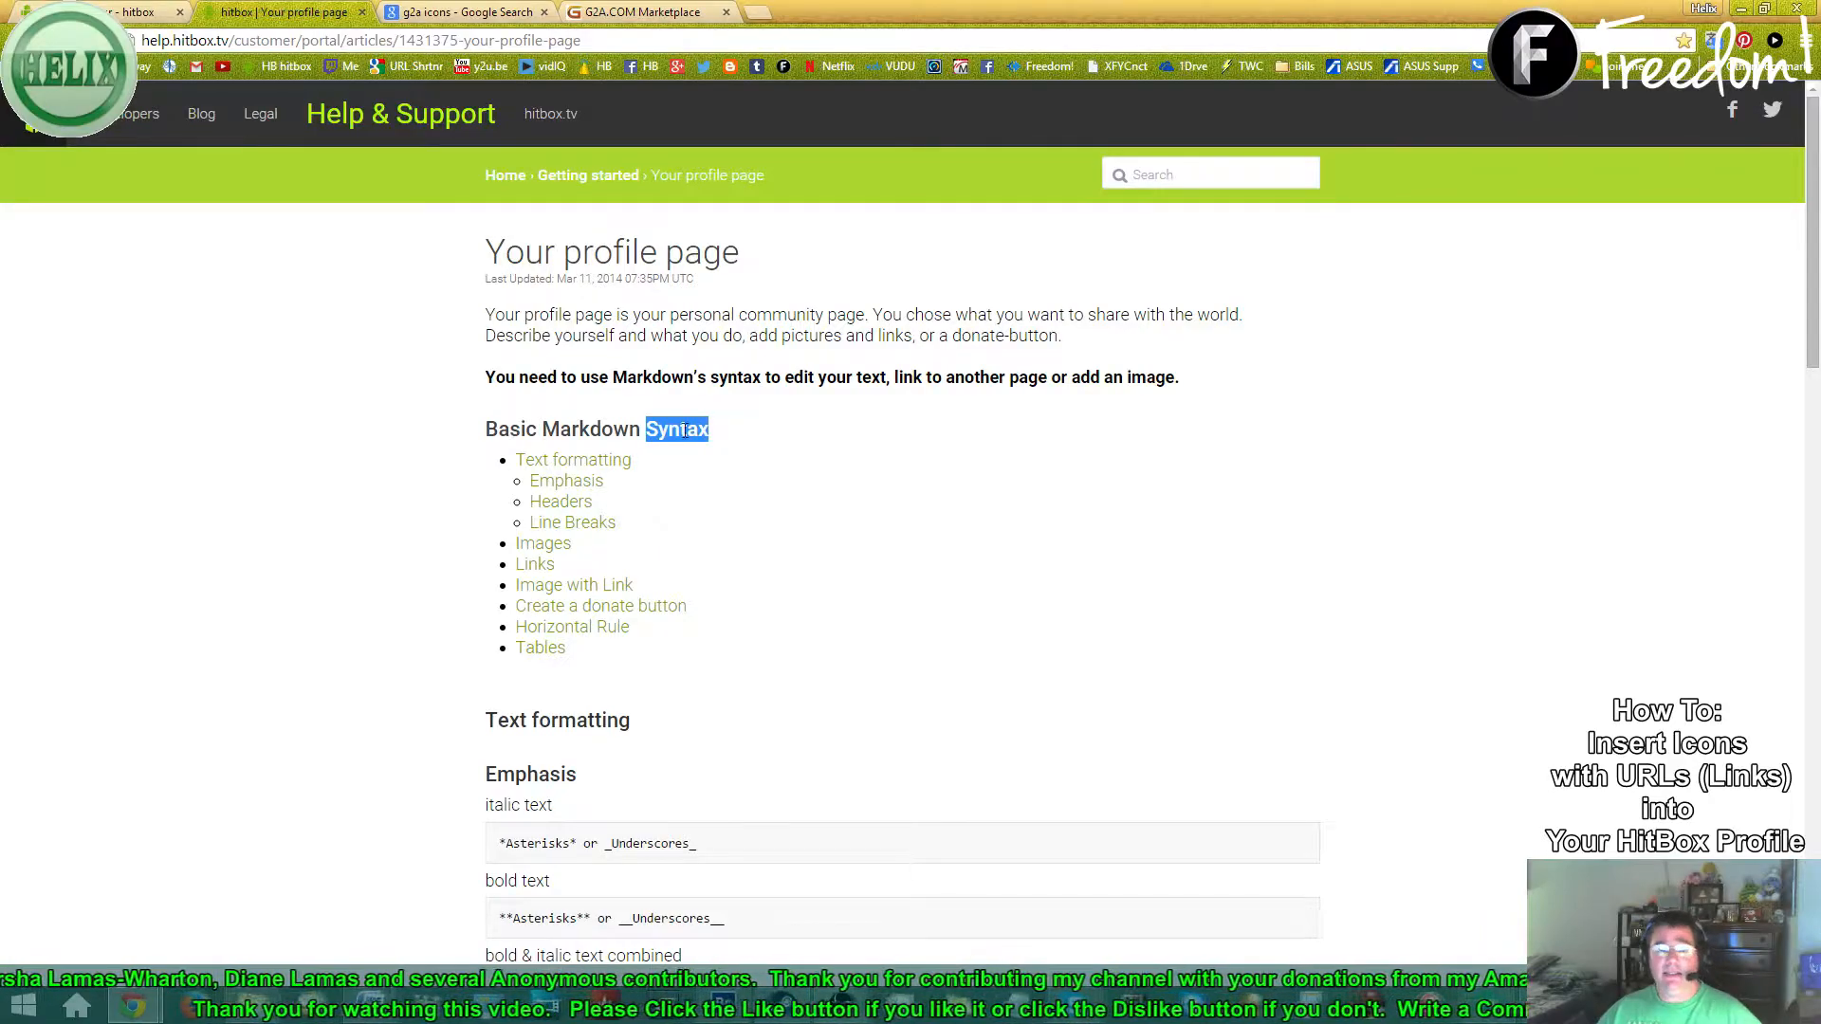
key(ctrl)
key(ctrl)
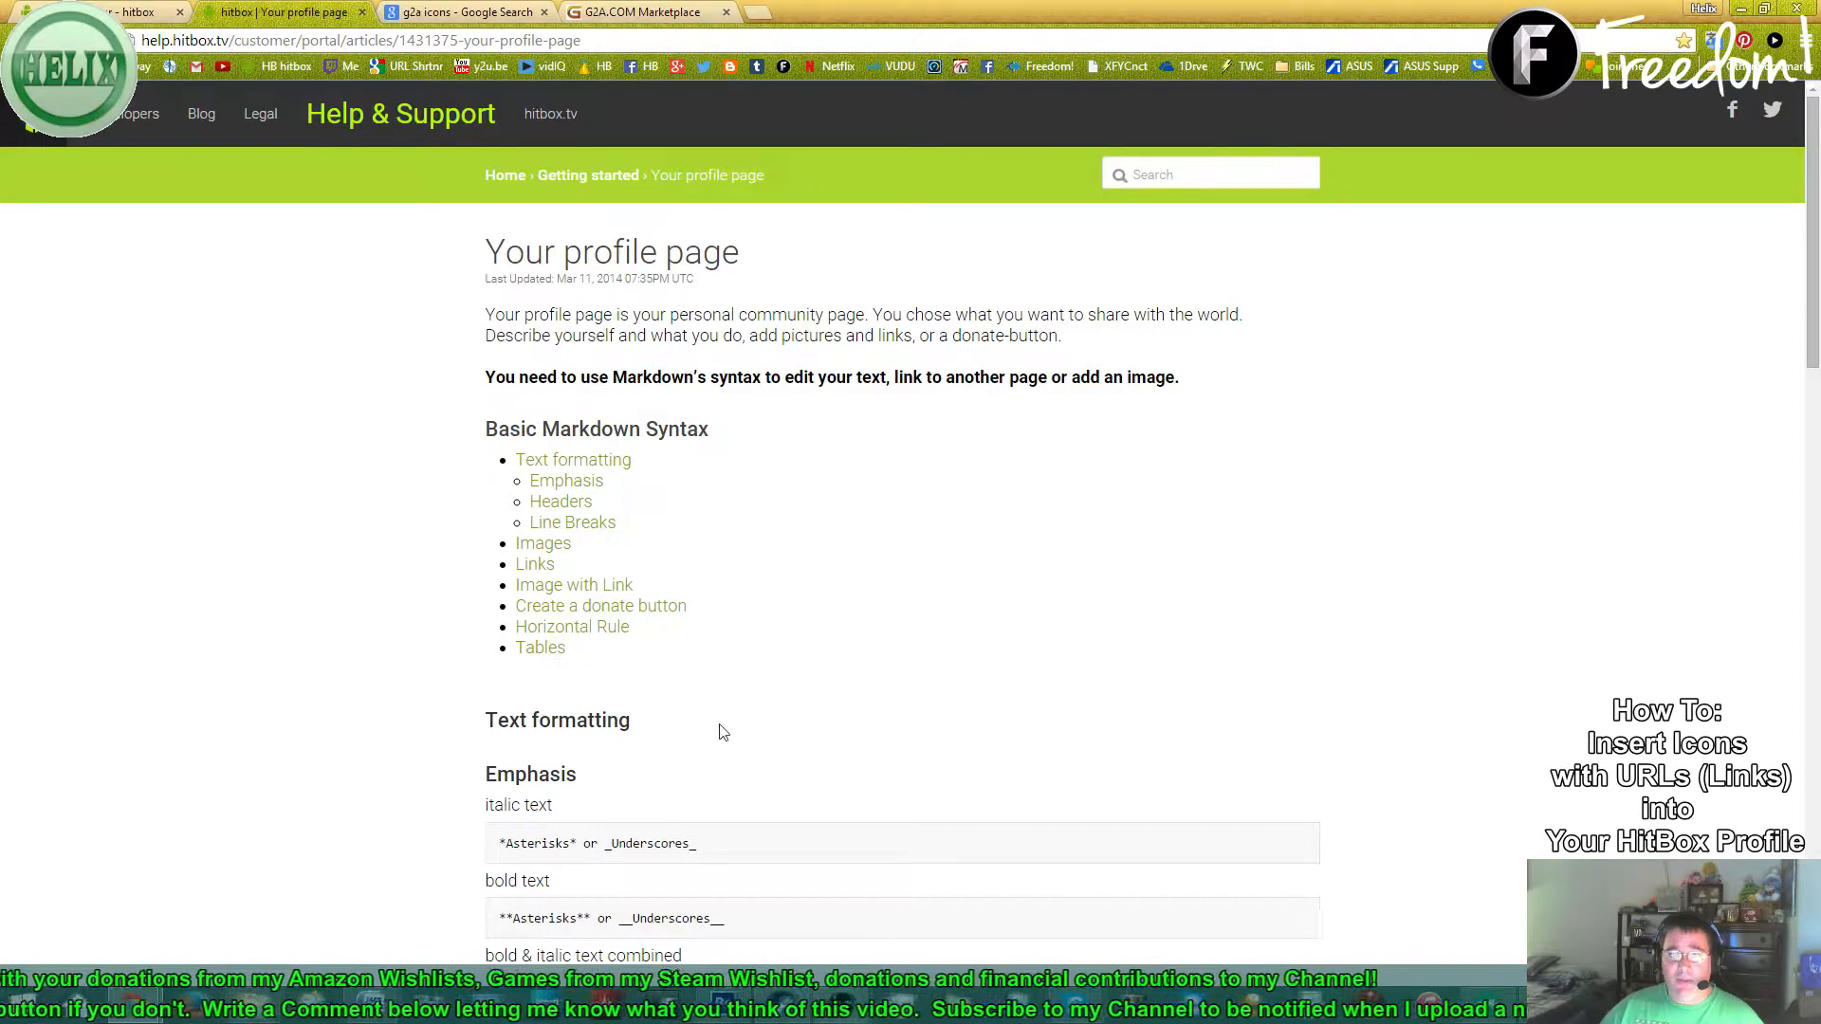
click(617, 588)
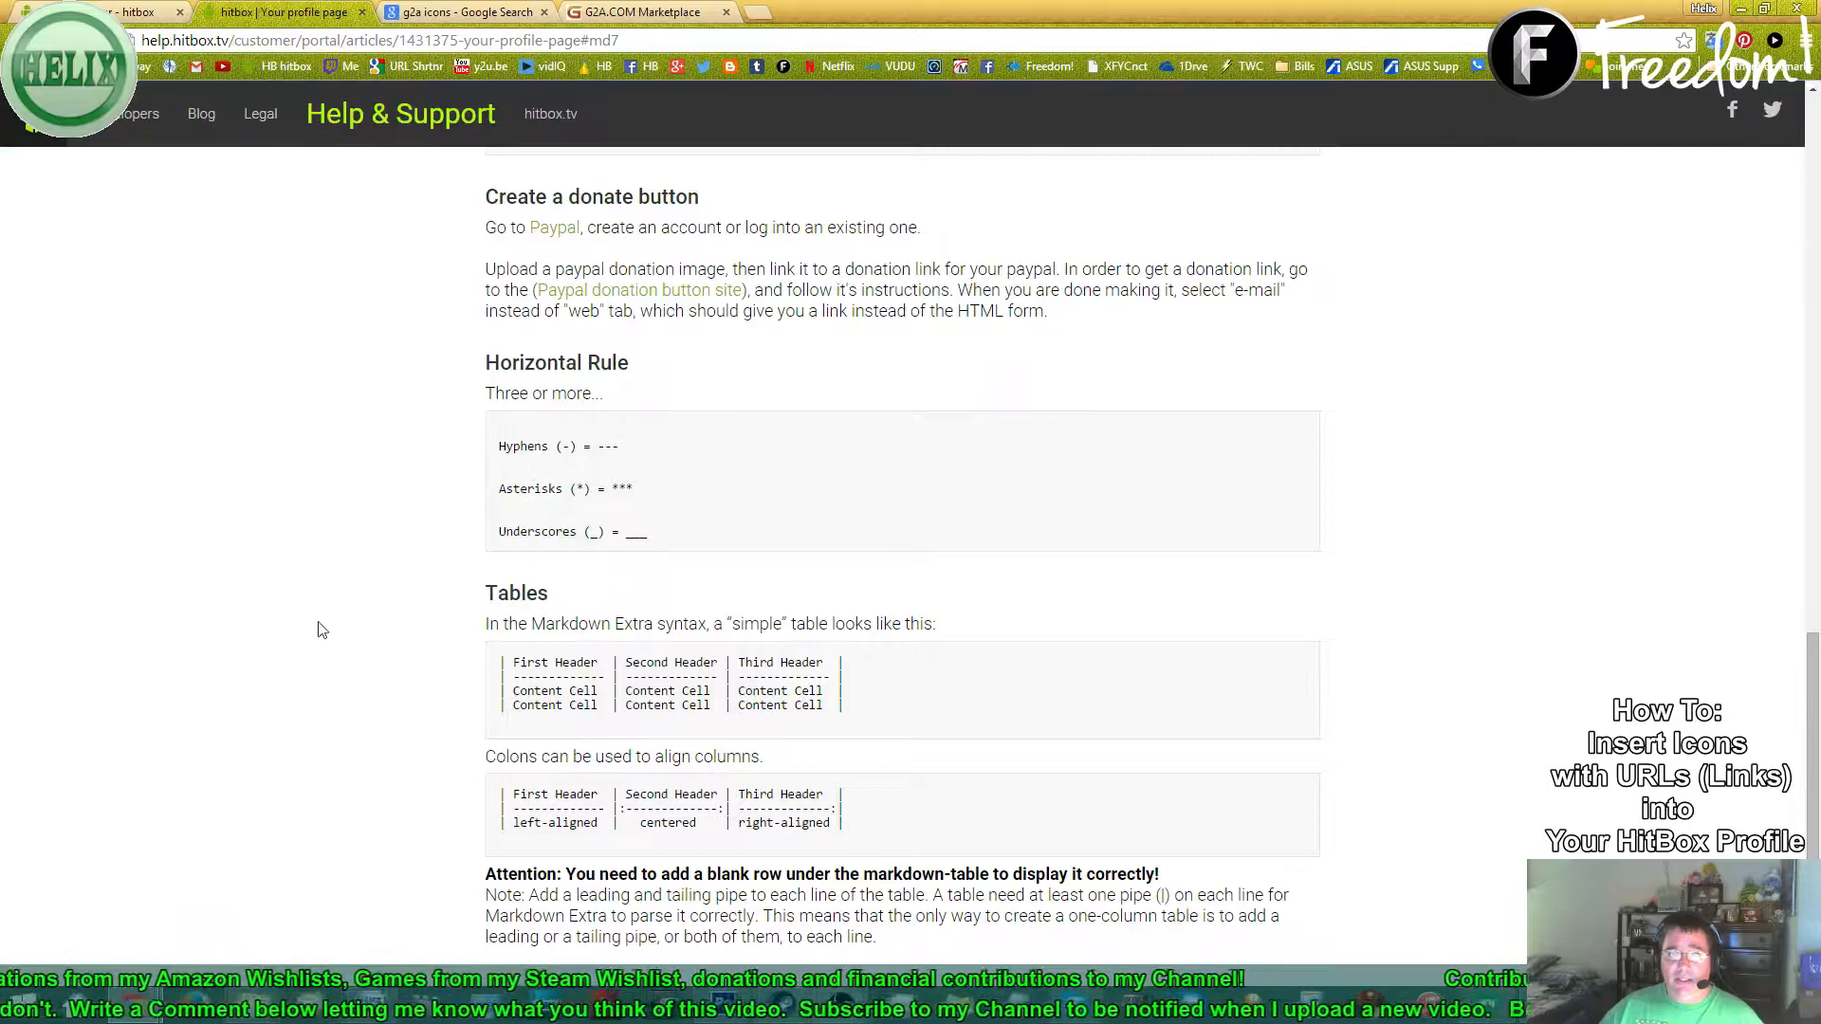
scroll(399, 925, up, 1)
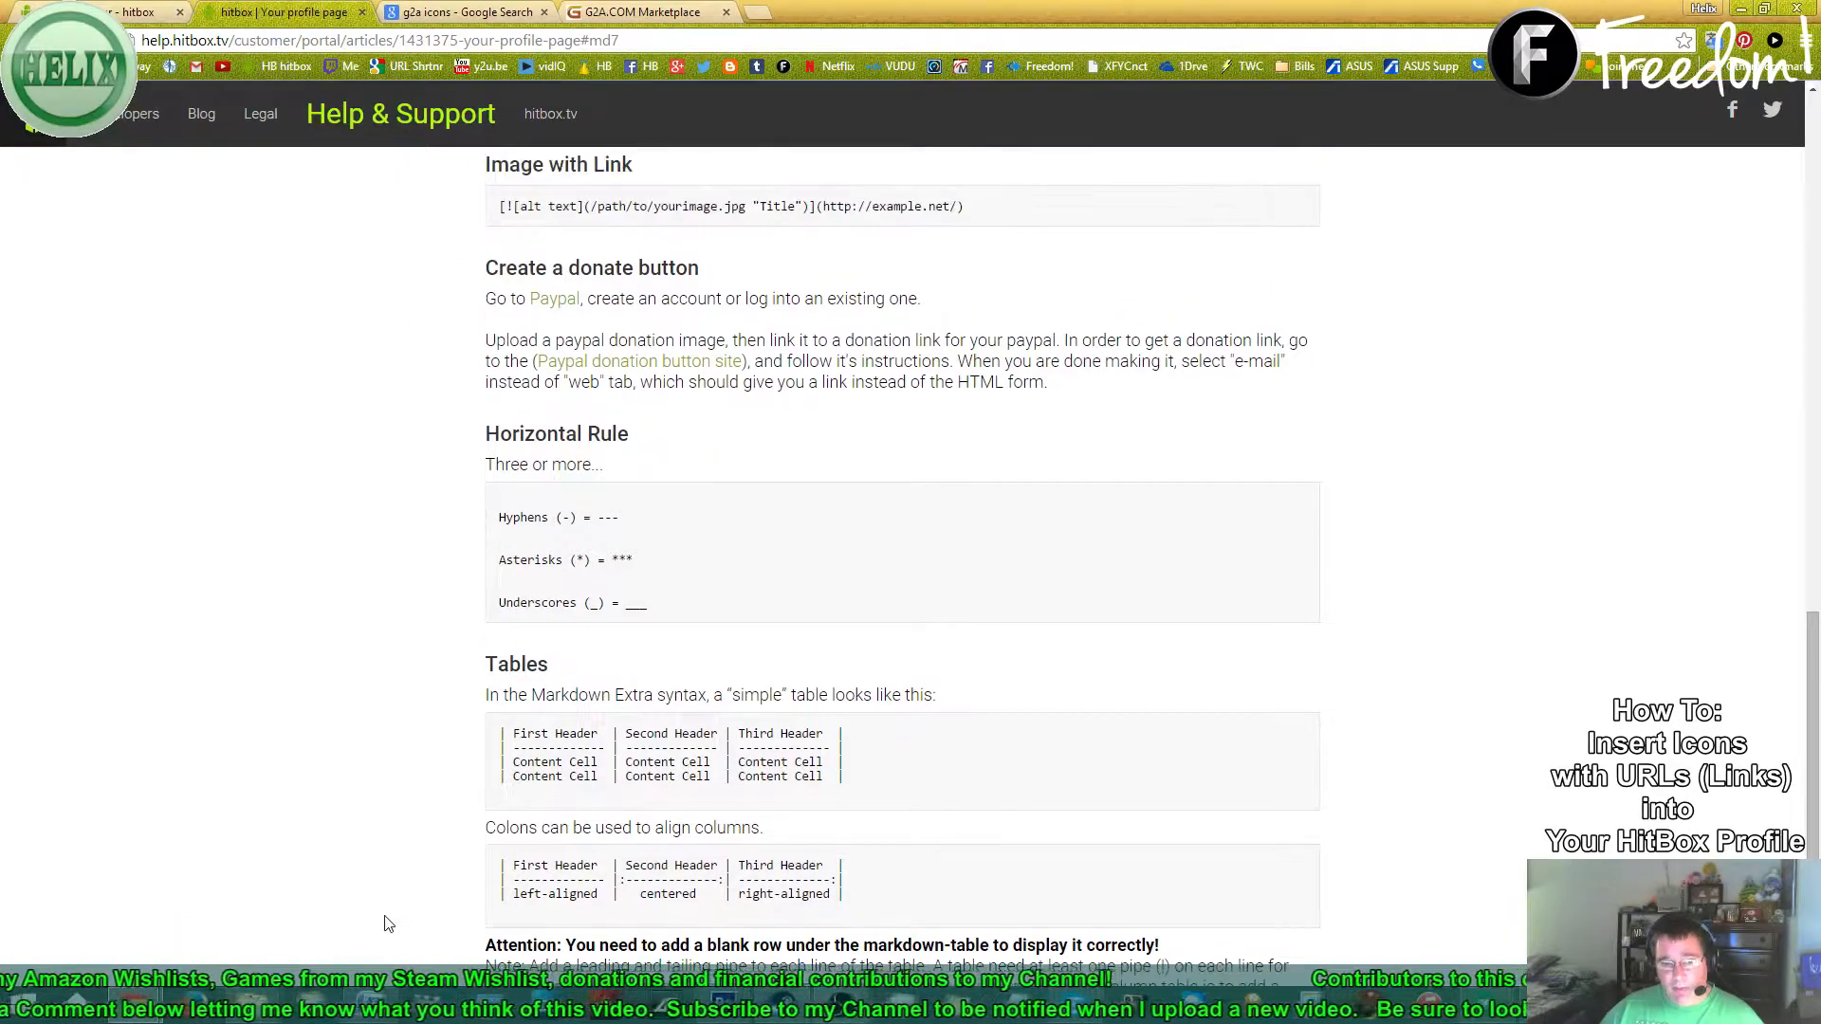
scroll(368, 668, up, 3)
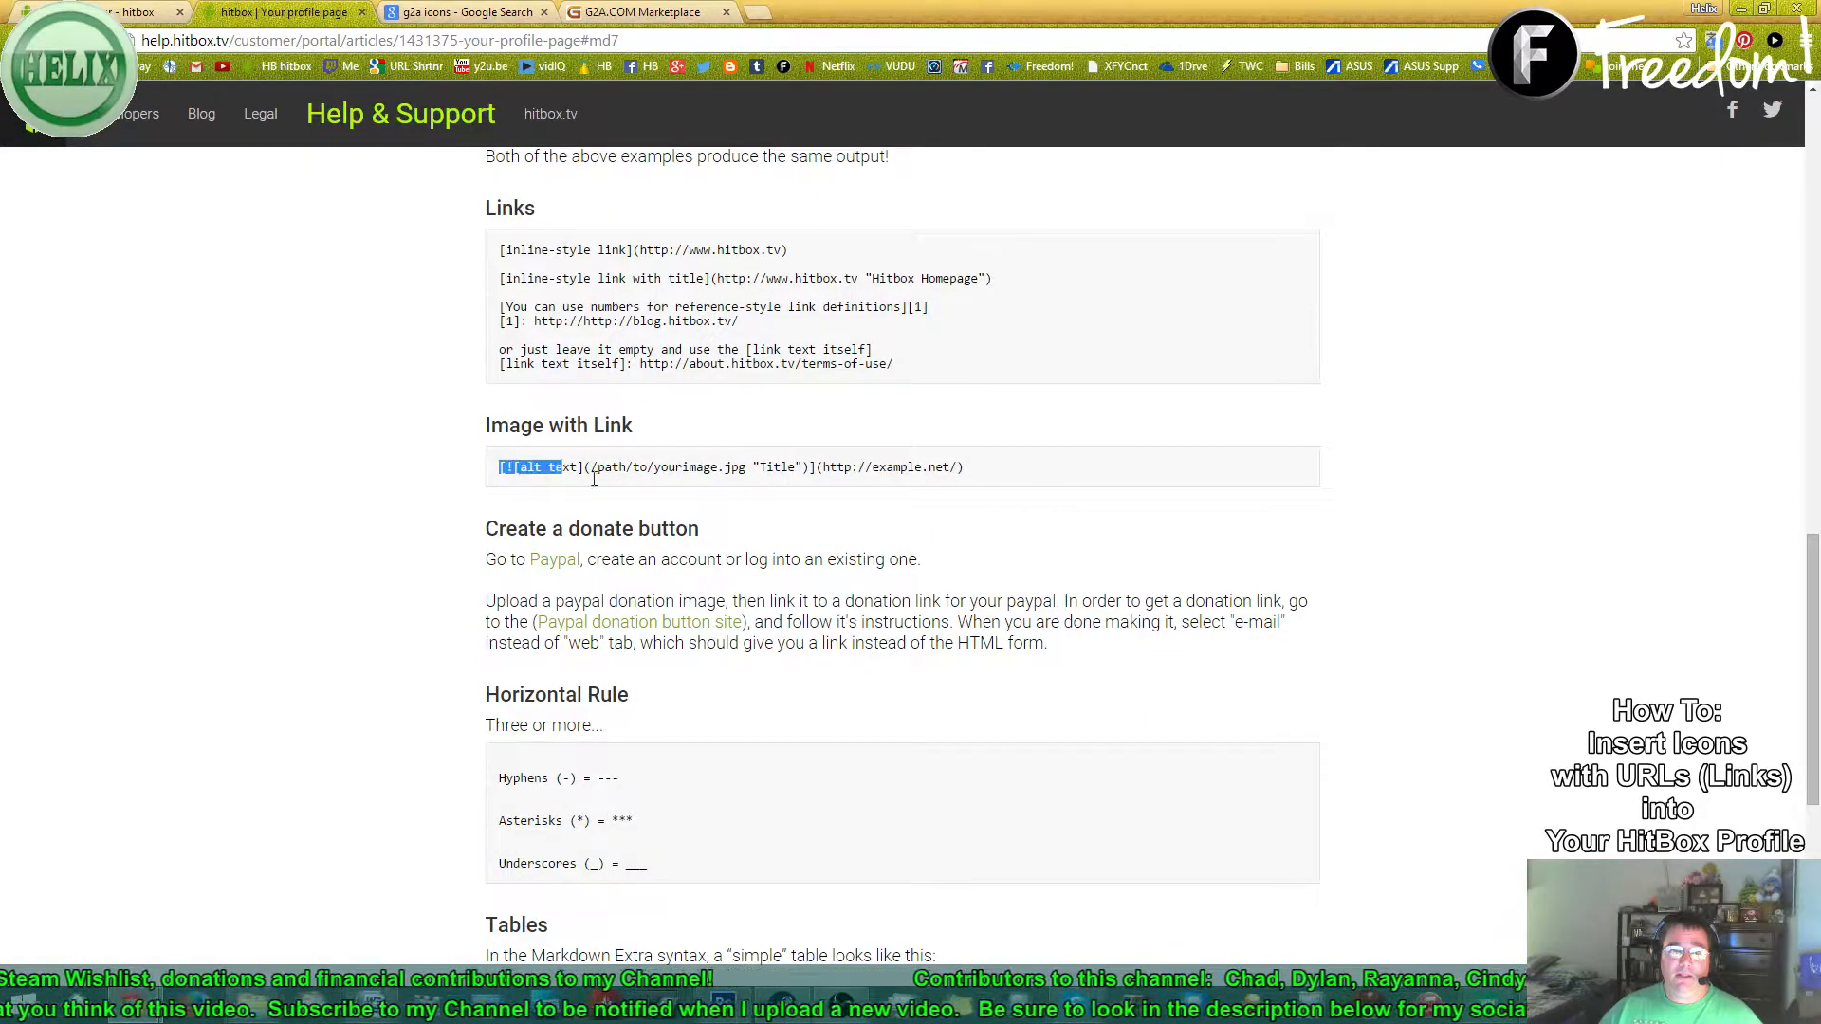
drag(584, 479, 1007, 476)
key(ctrl+c)
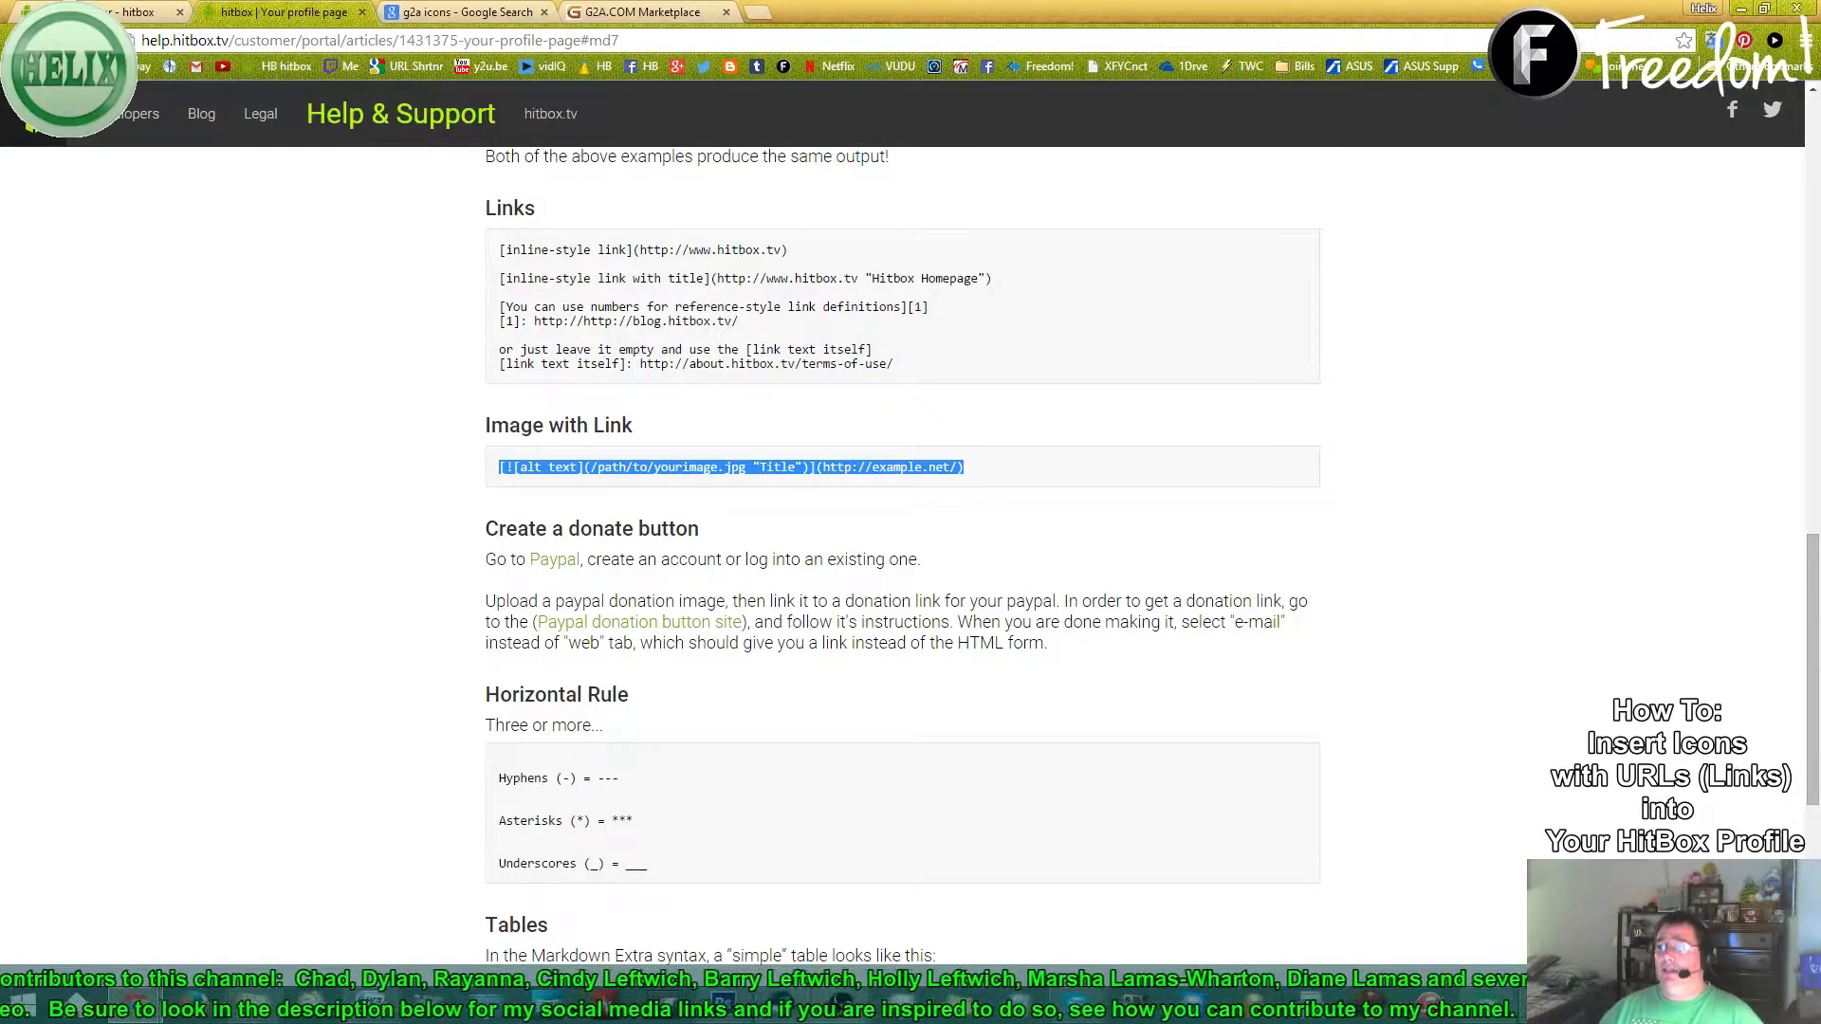
- Paste the Image with Link example into the Word notes and restyle it to Calibri 22
key(alt+Tab)
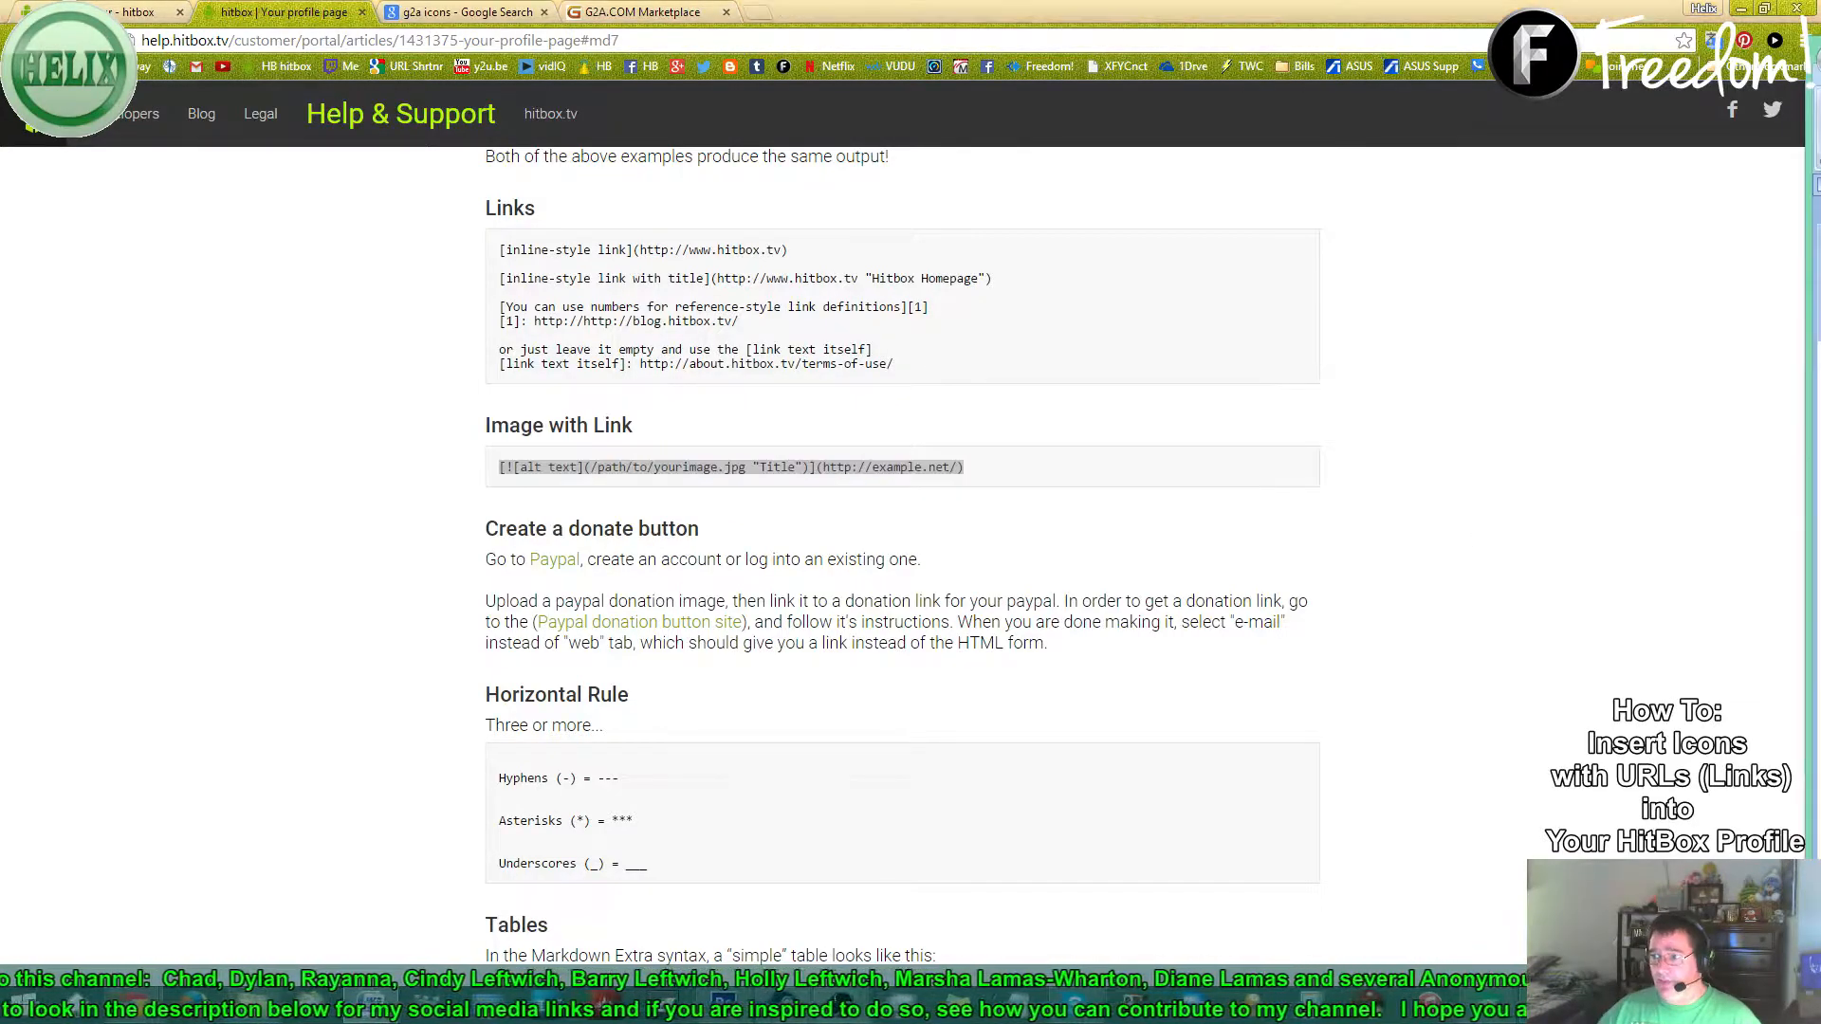
drag(1820, 44, 1028, 59)
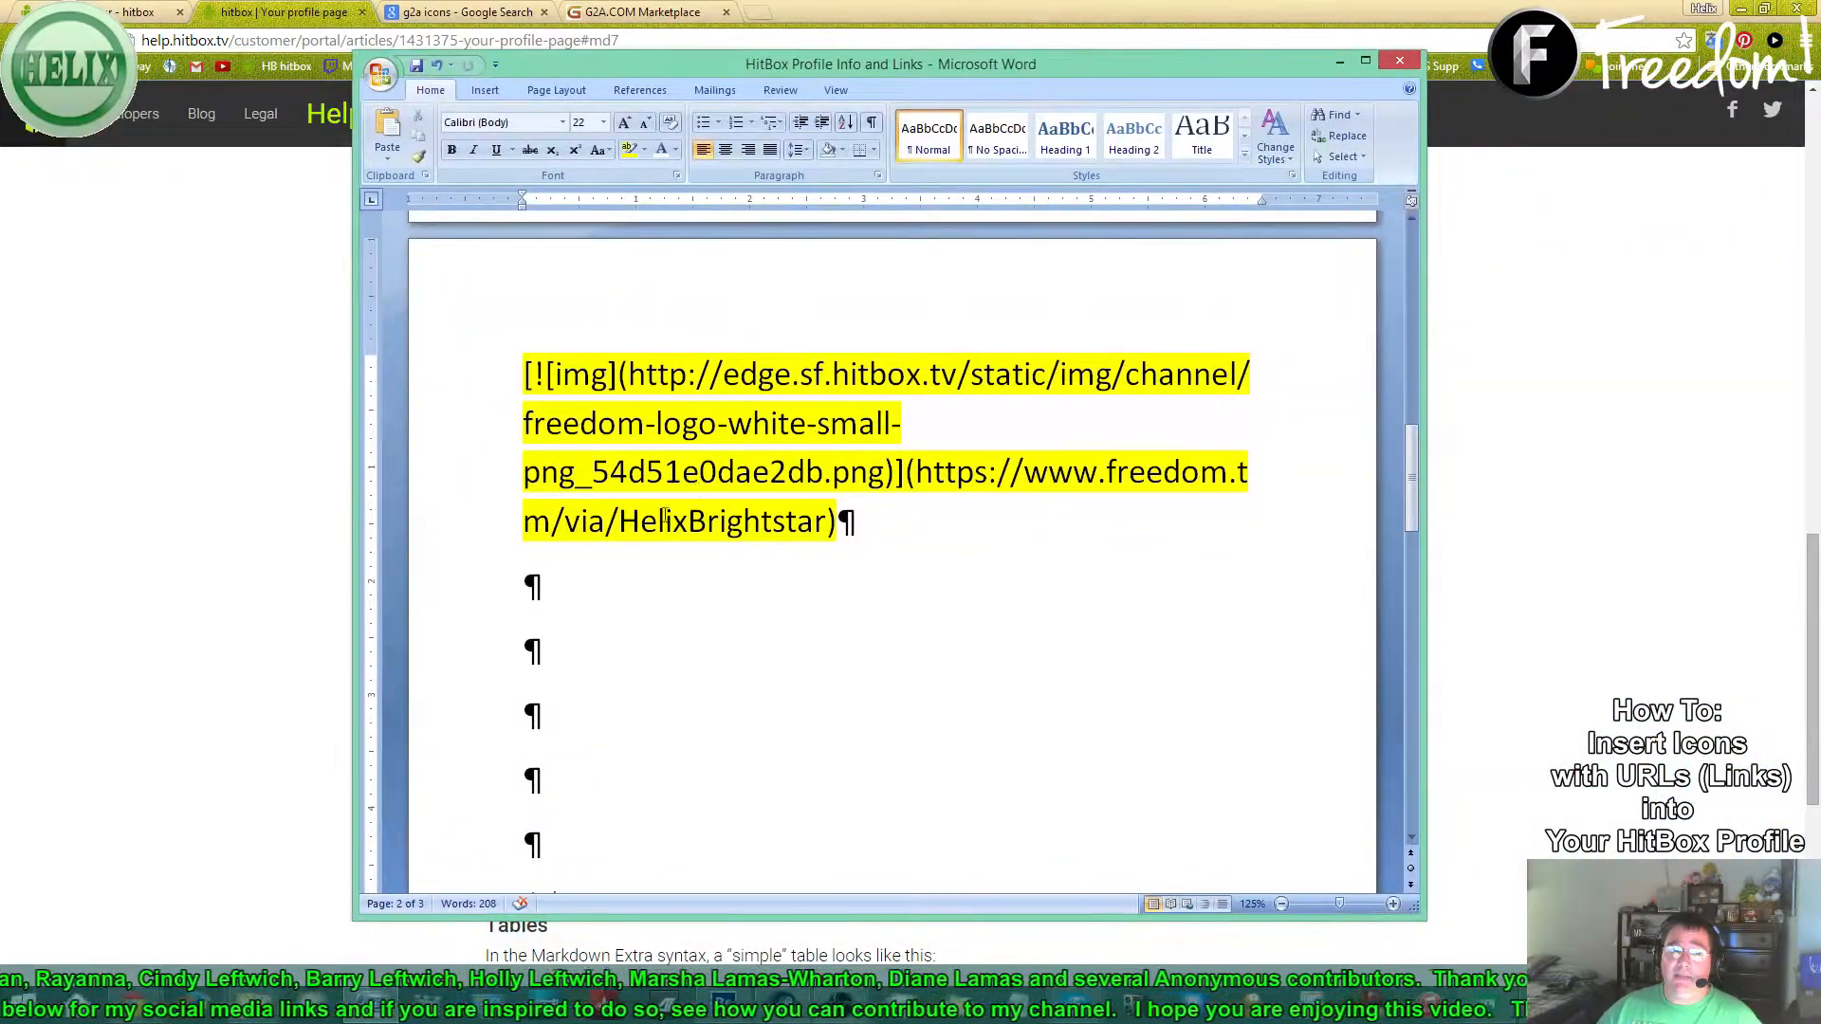
key(ctrl+v)
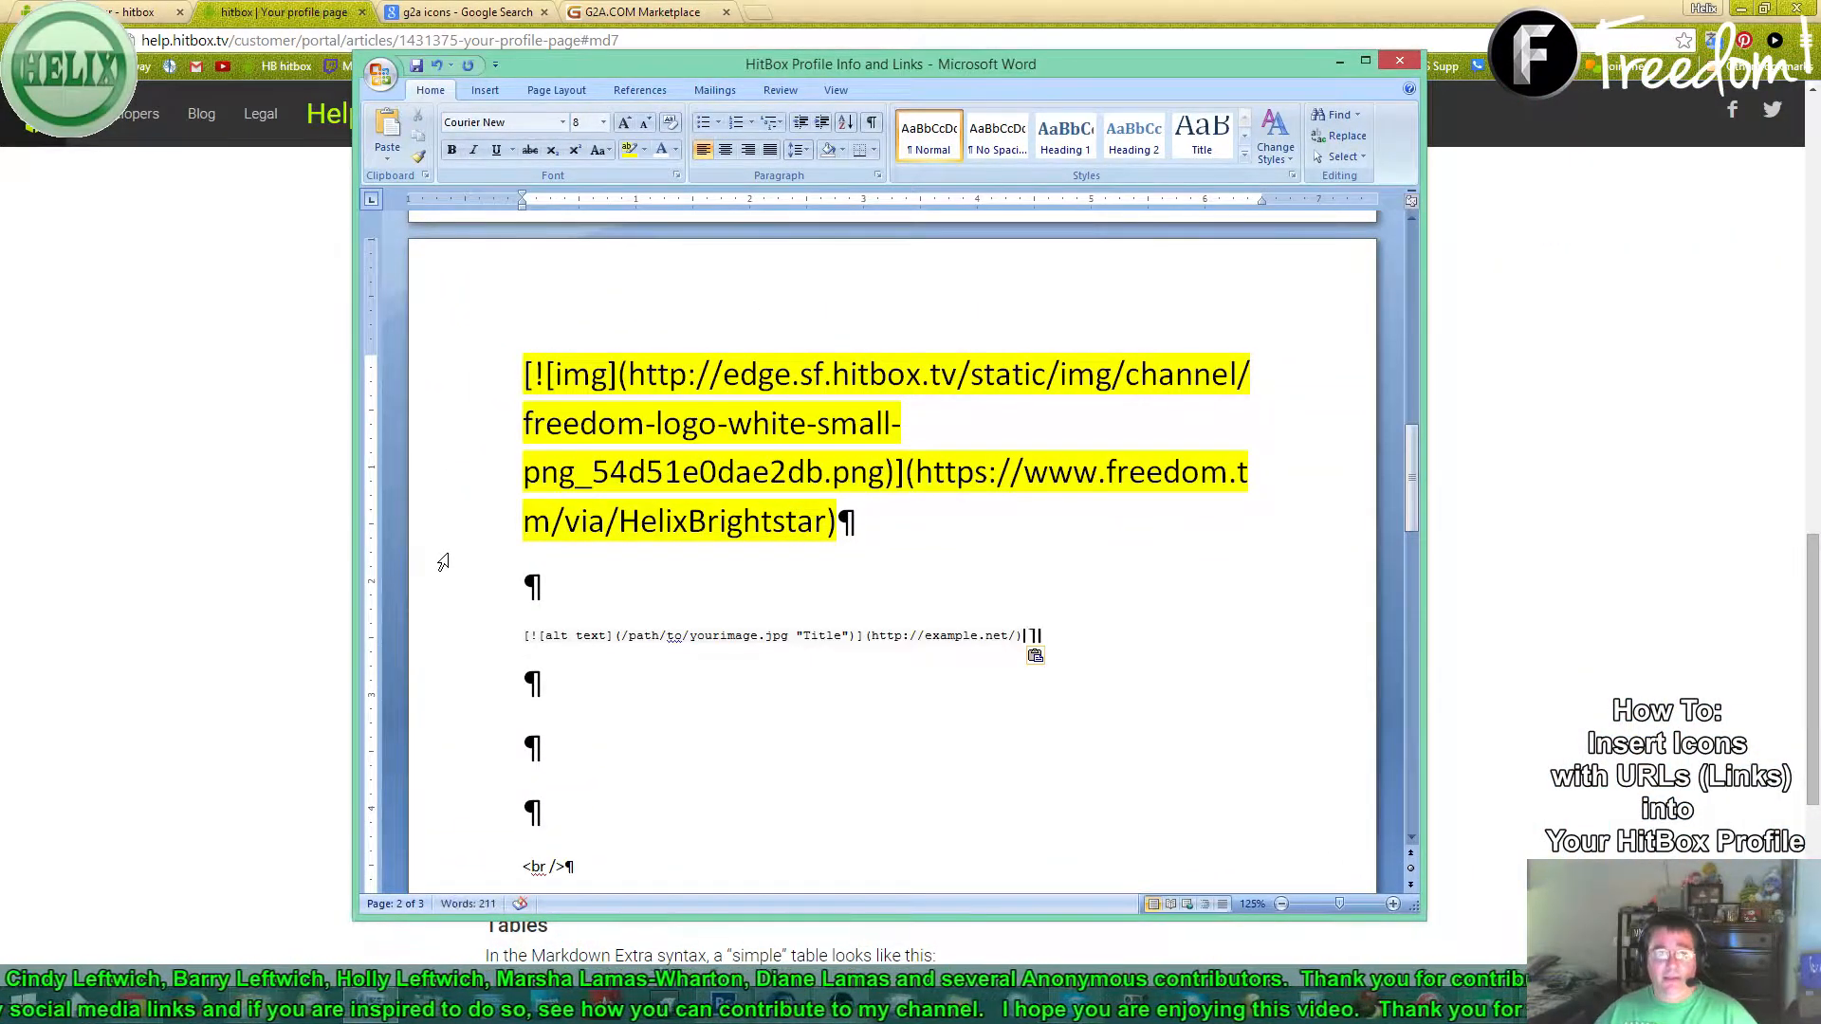
click(421, 156)
click(475, 637)
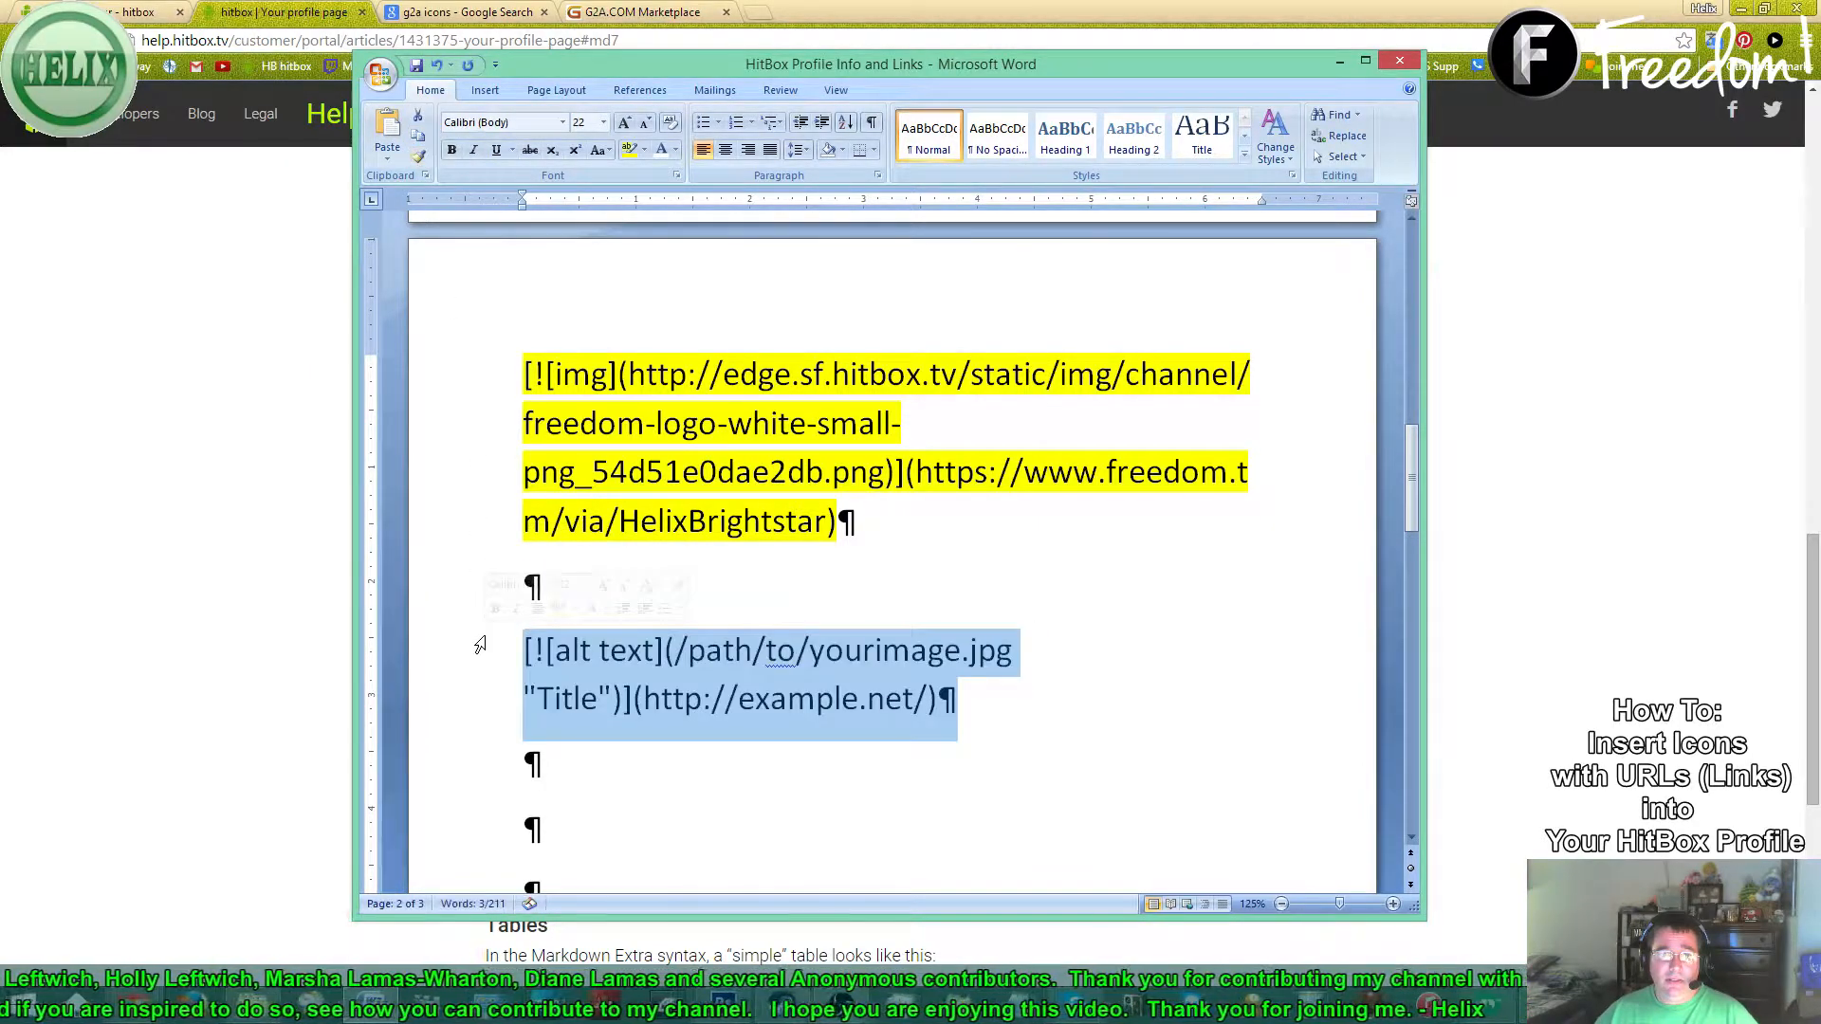
click(782, 713)
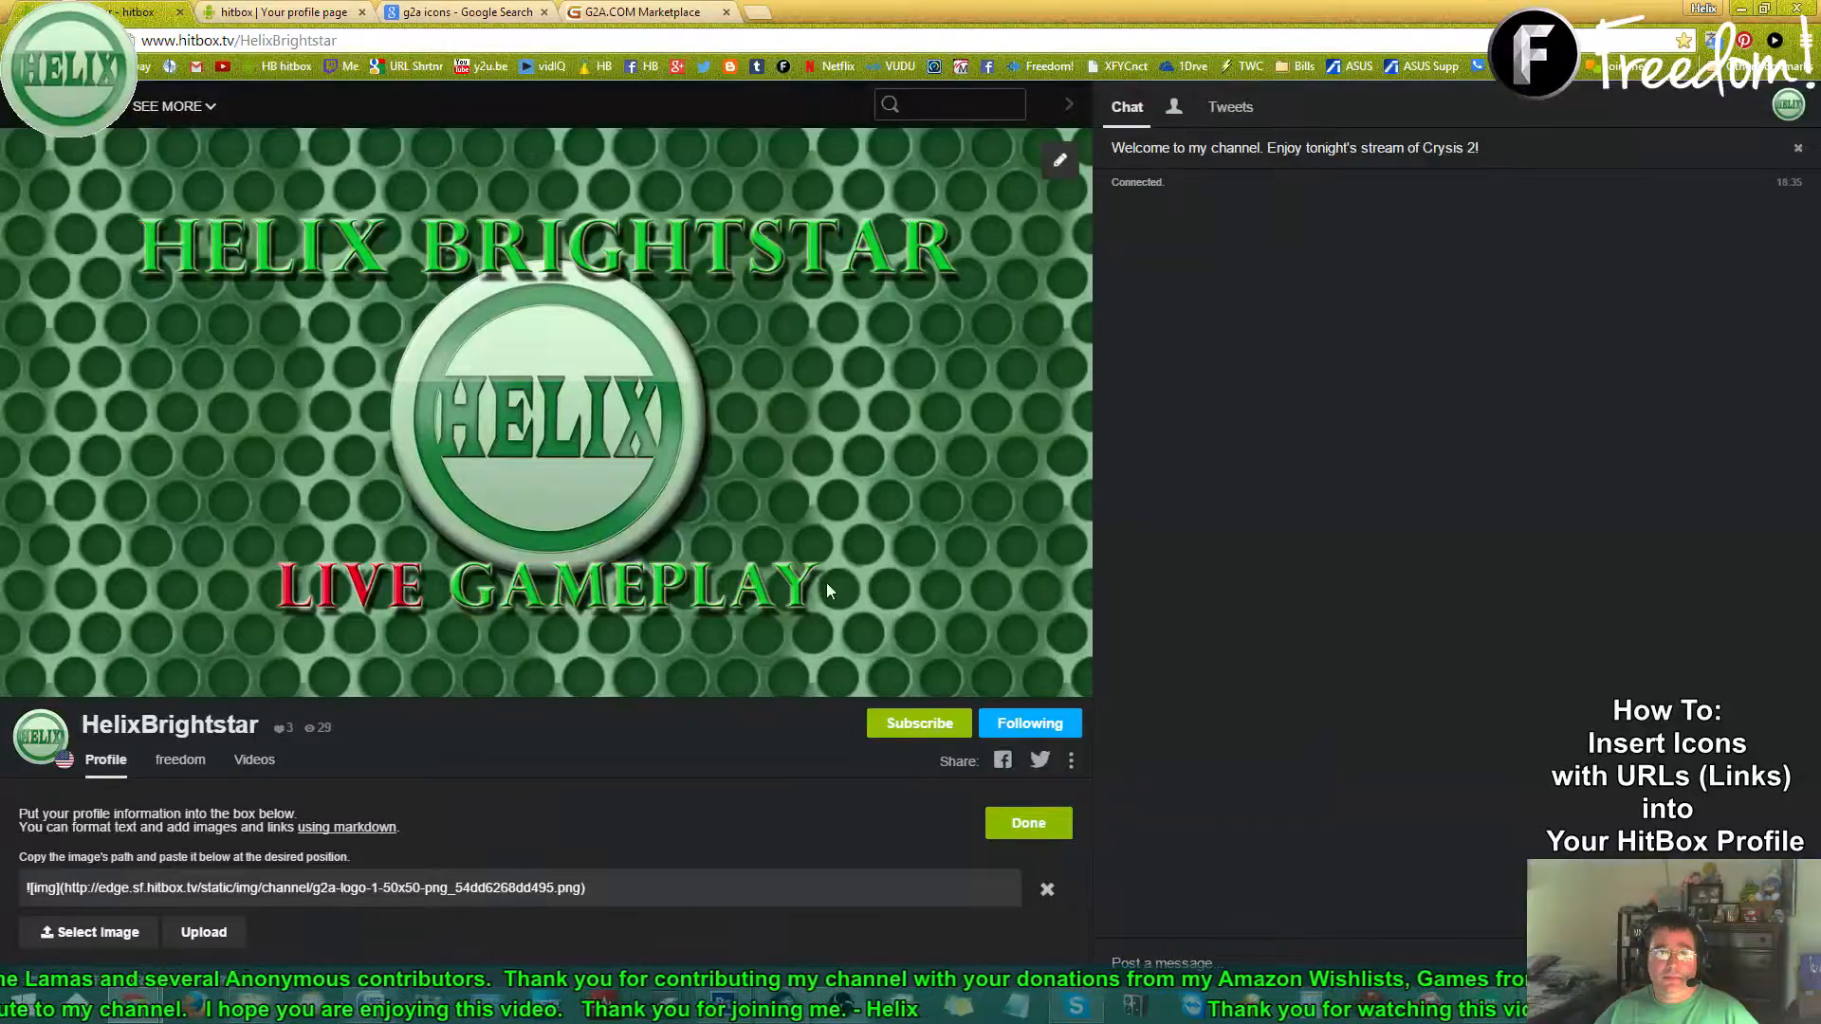
- Save the profile, check the Social Media icon row, then return to the top of the HitBox page
click(1005, 826)
scroll(714, 785, down, 5)
scroll(716, 790, down, 1)
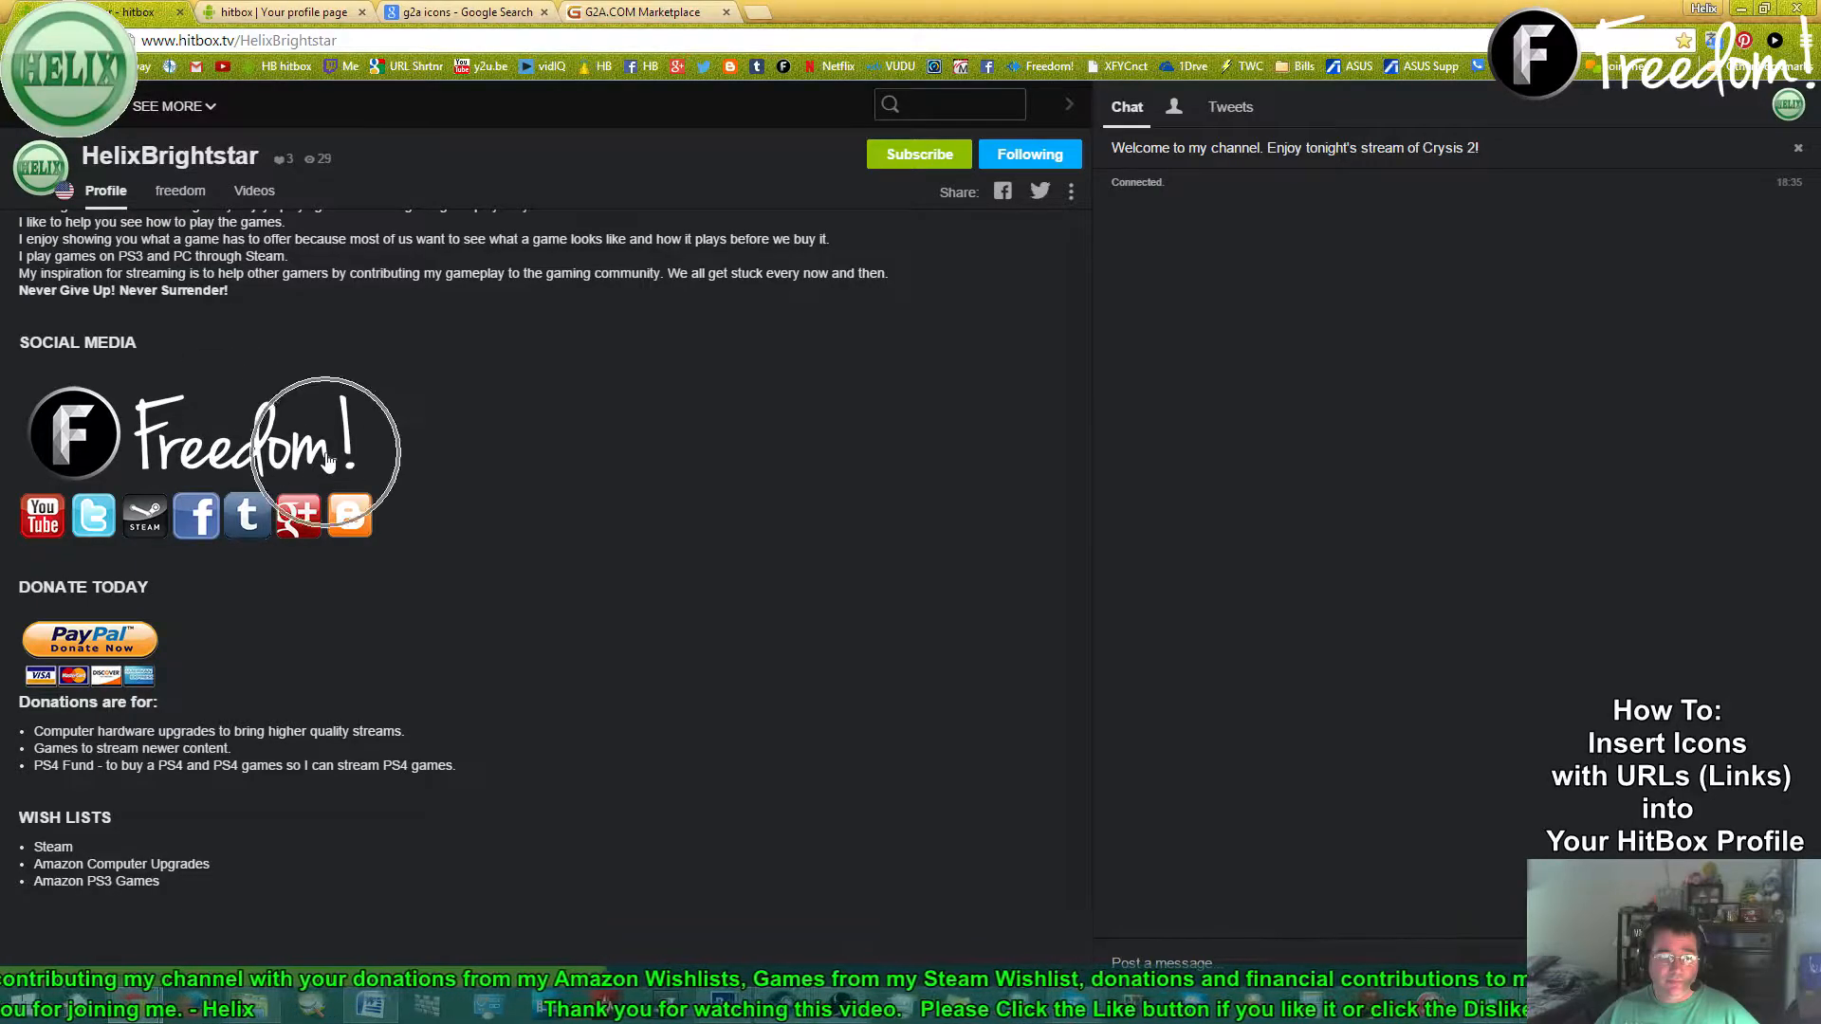
click(370, 1005)
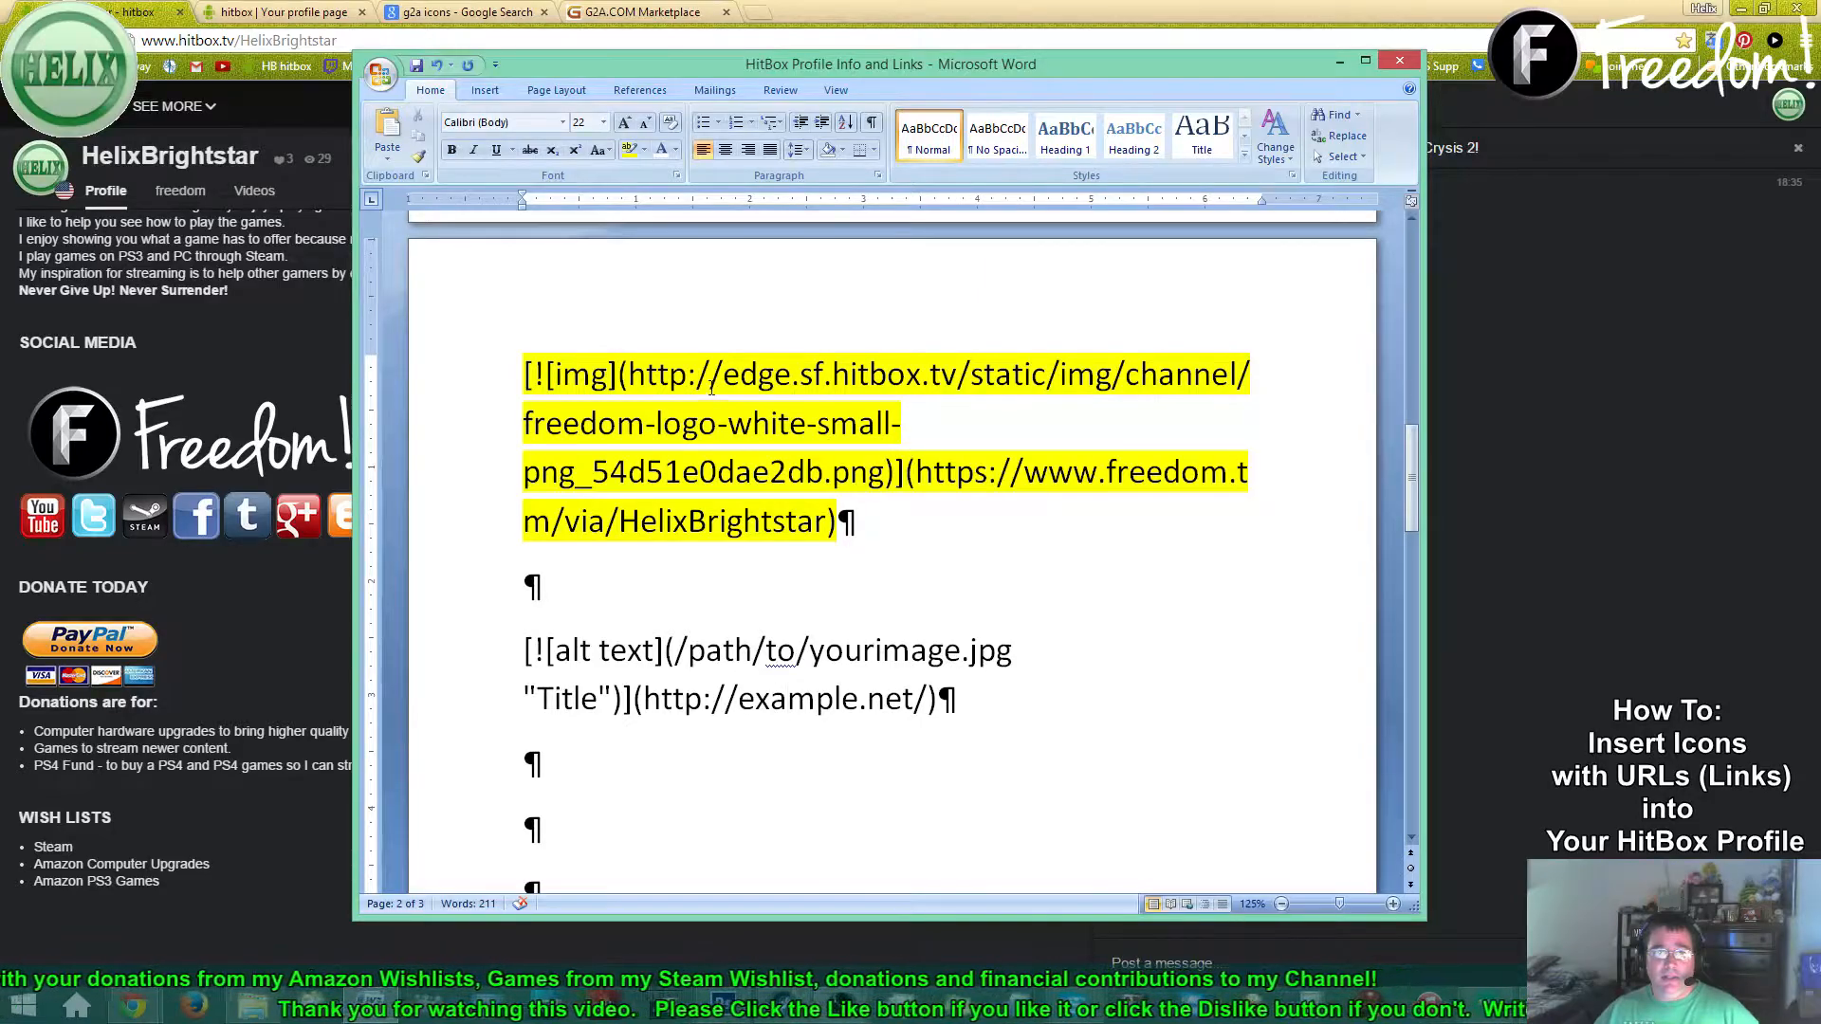
click(788, 699)
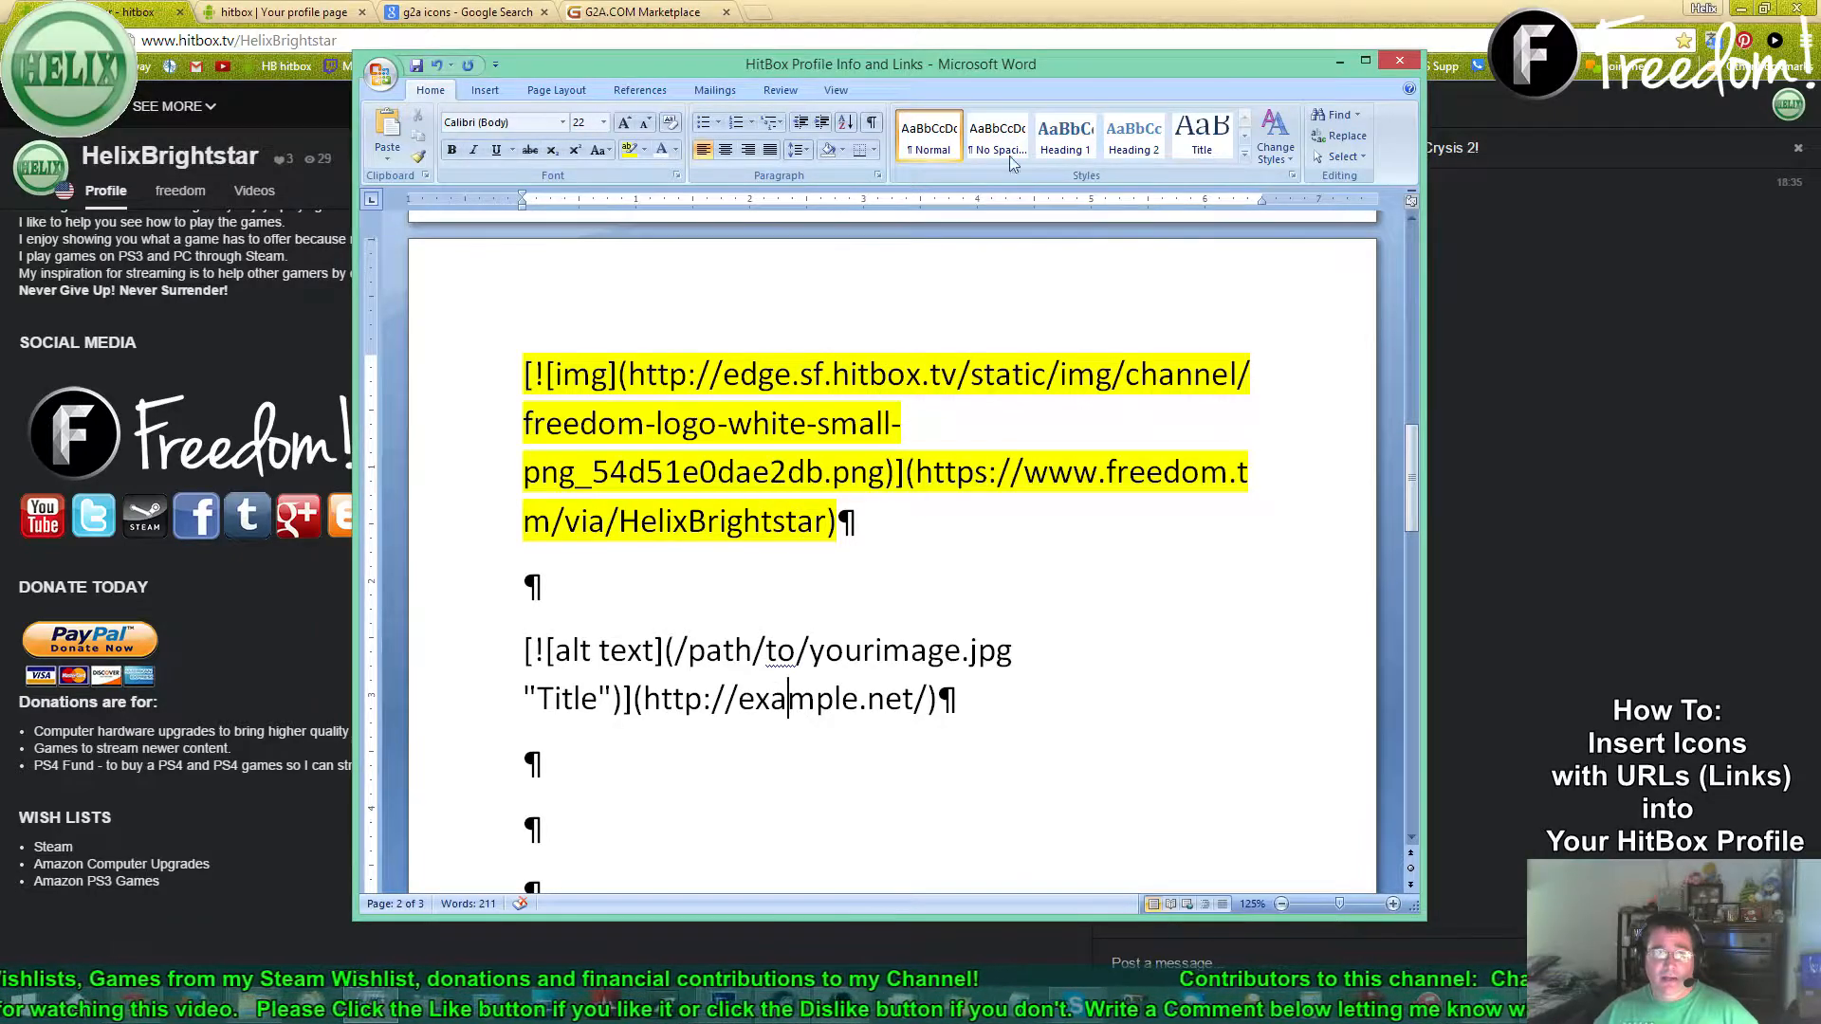
click(114, 11)
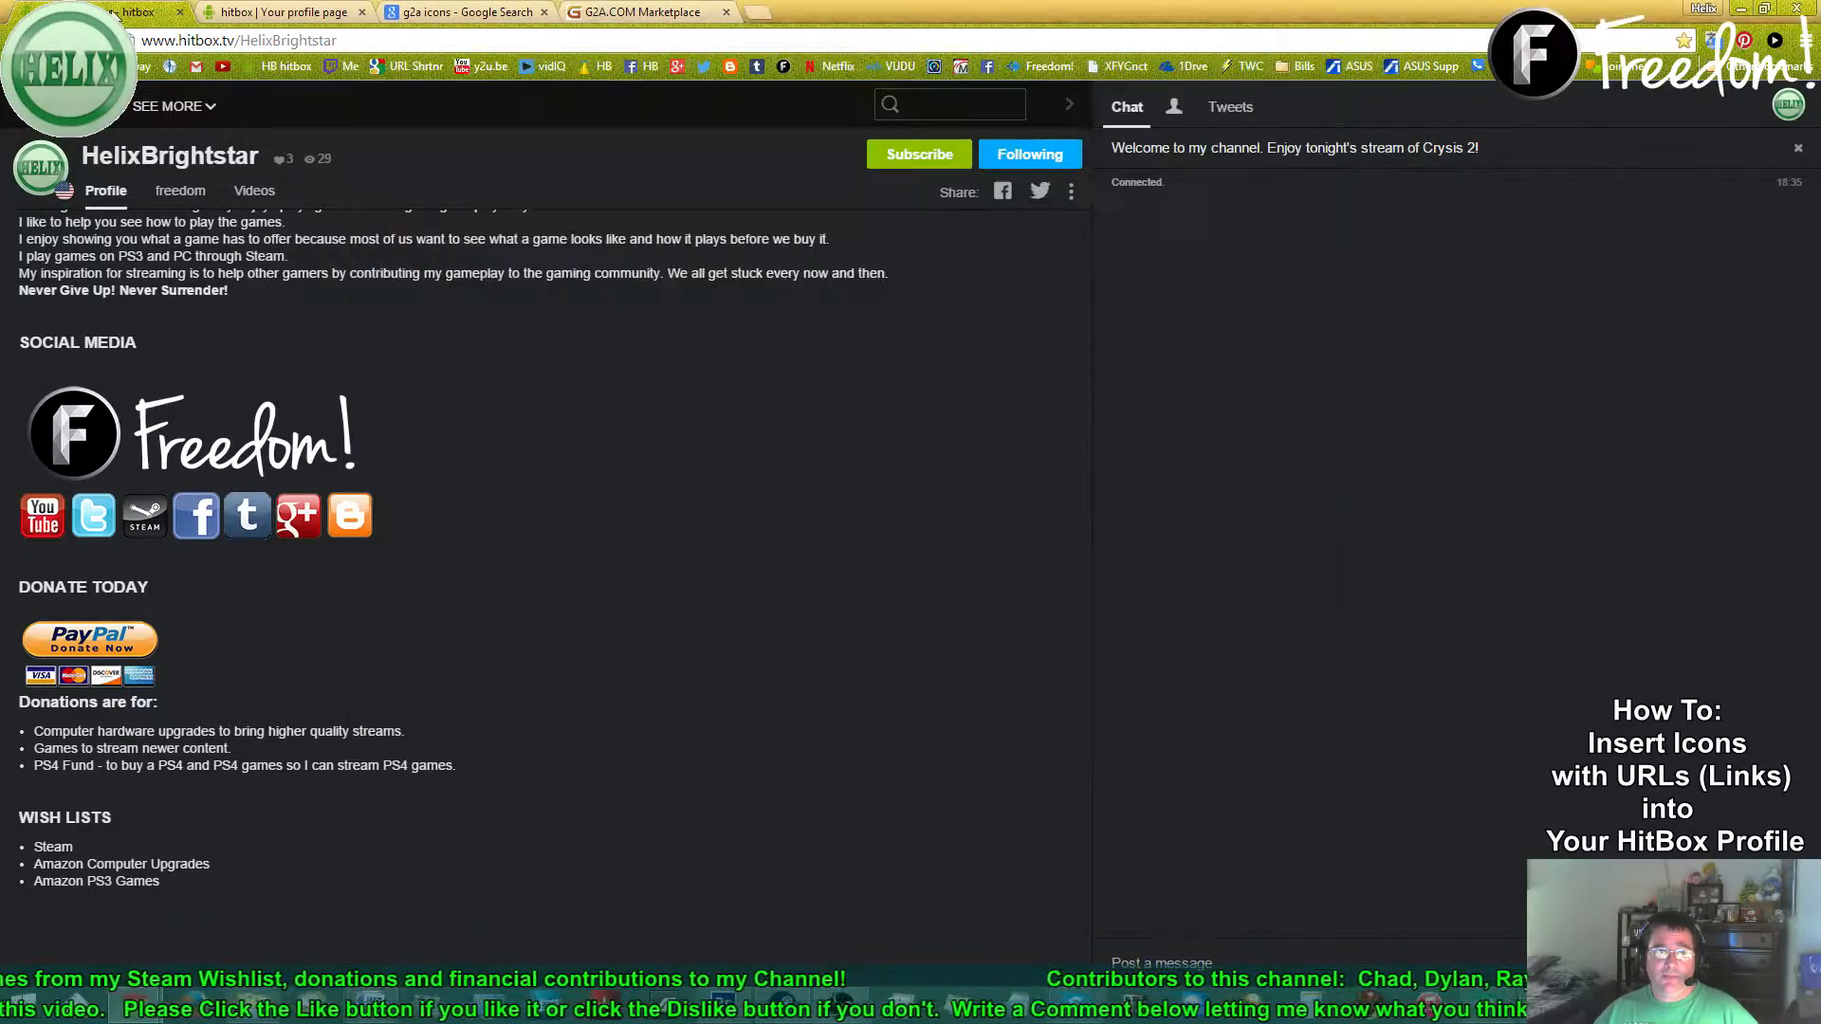
scroll(989, 328, up, 6)
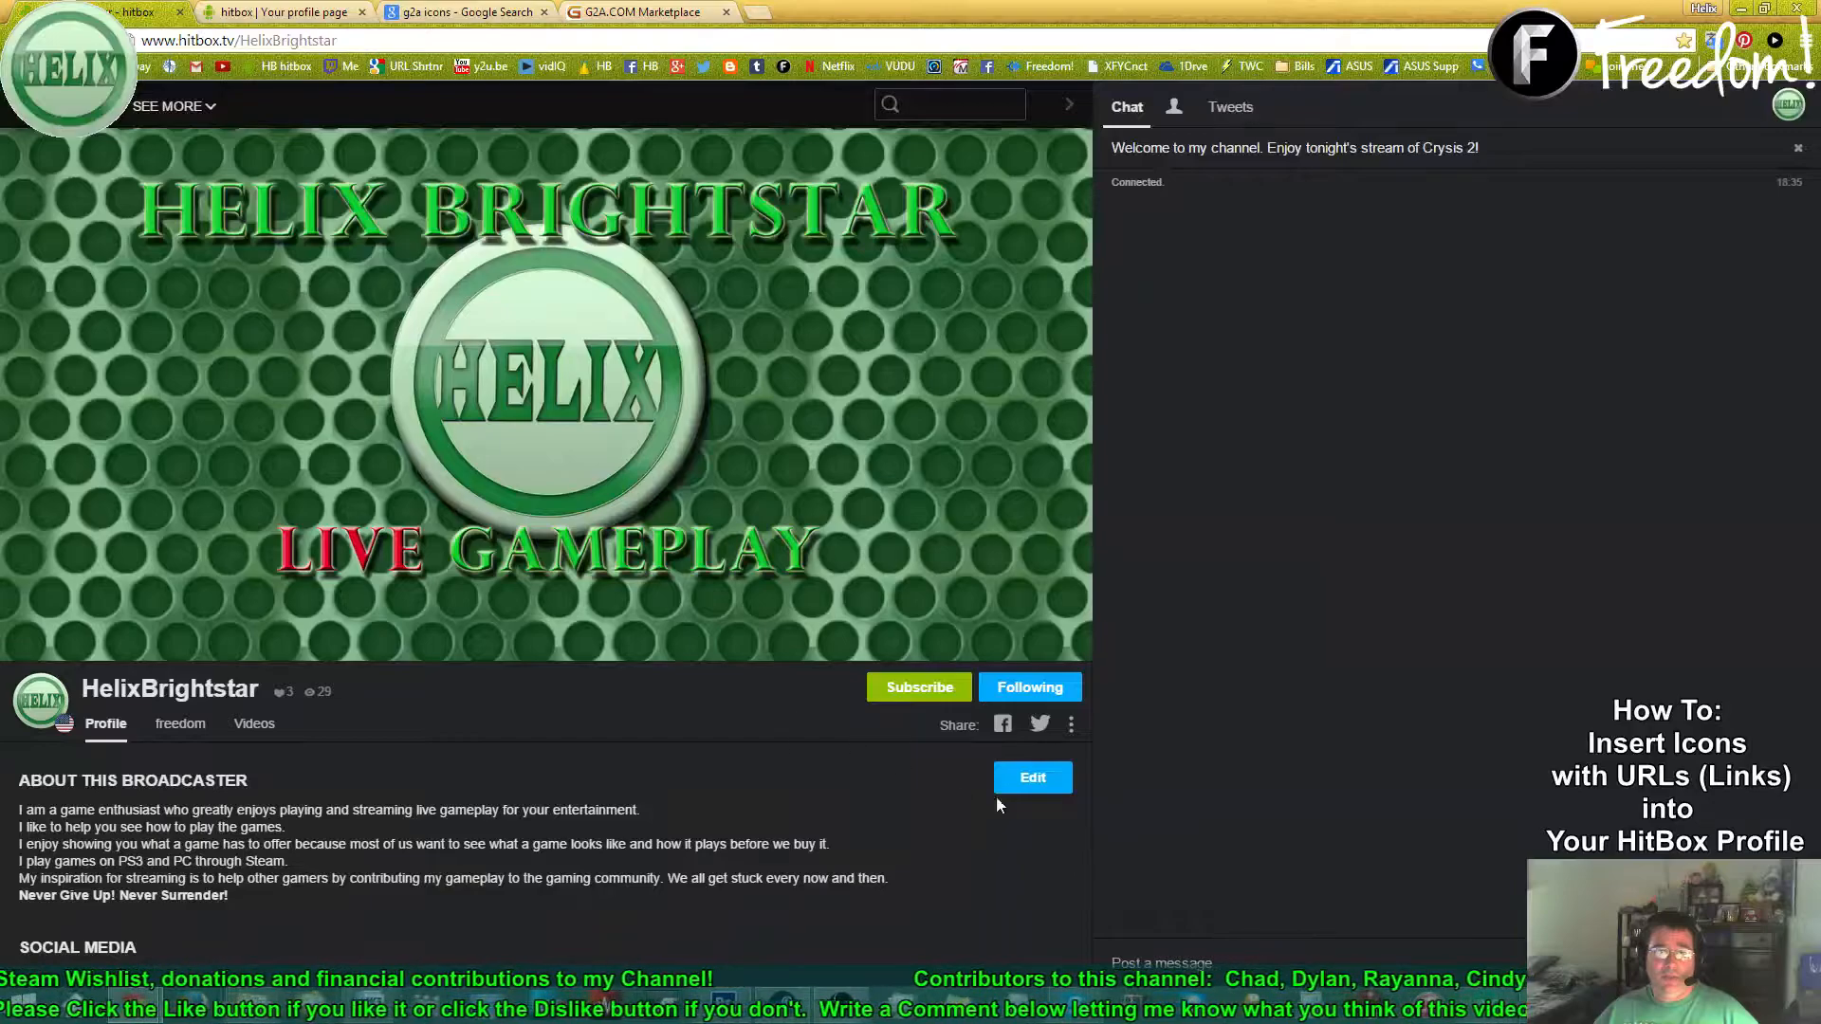
- Upload the G2A Logo Small 2 icon in the profile editor and select its new image path line
click(1026, 778)
scroll(656, 771, down, 2)
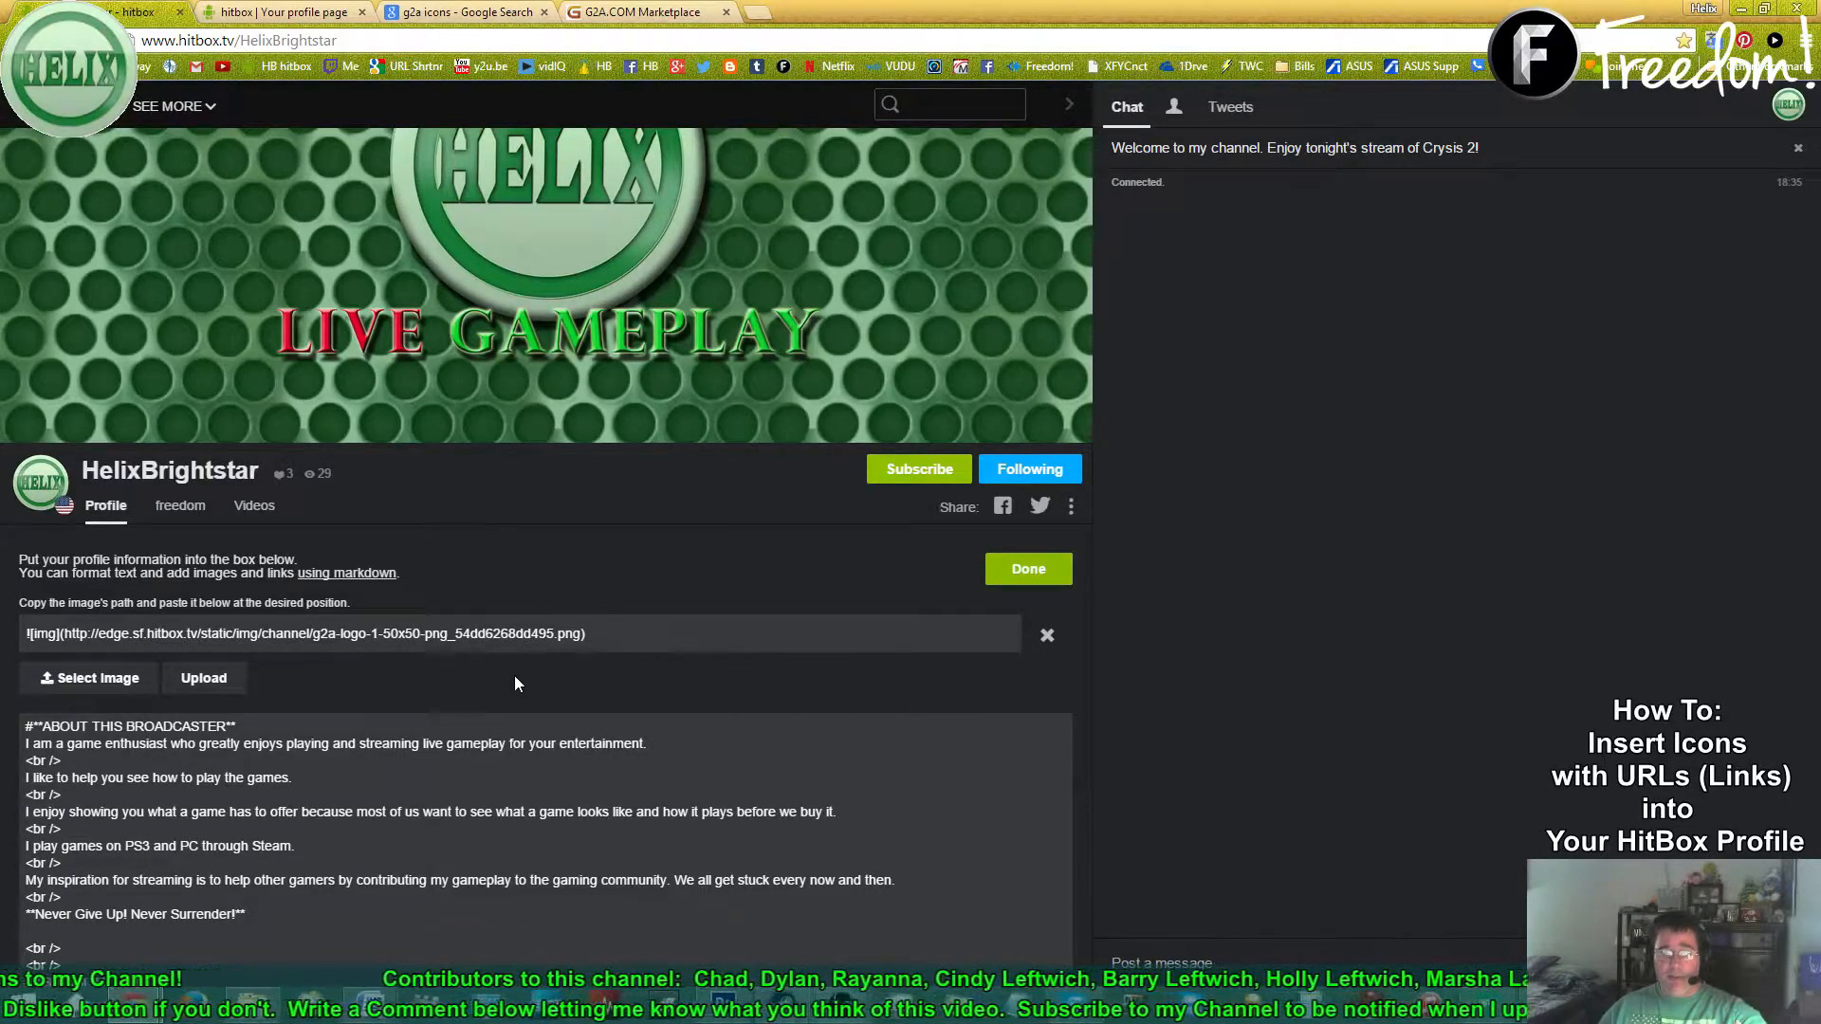
click(110, 680)
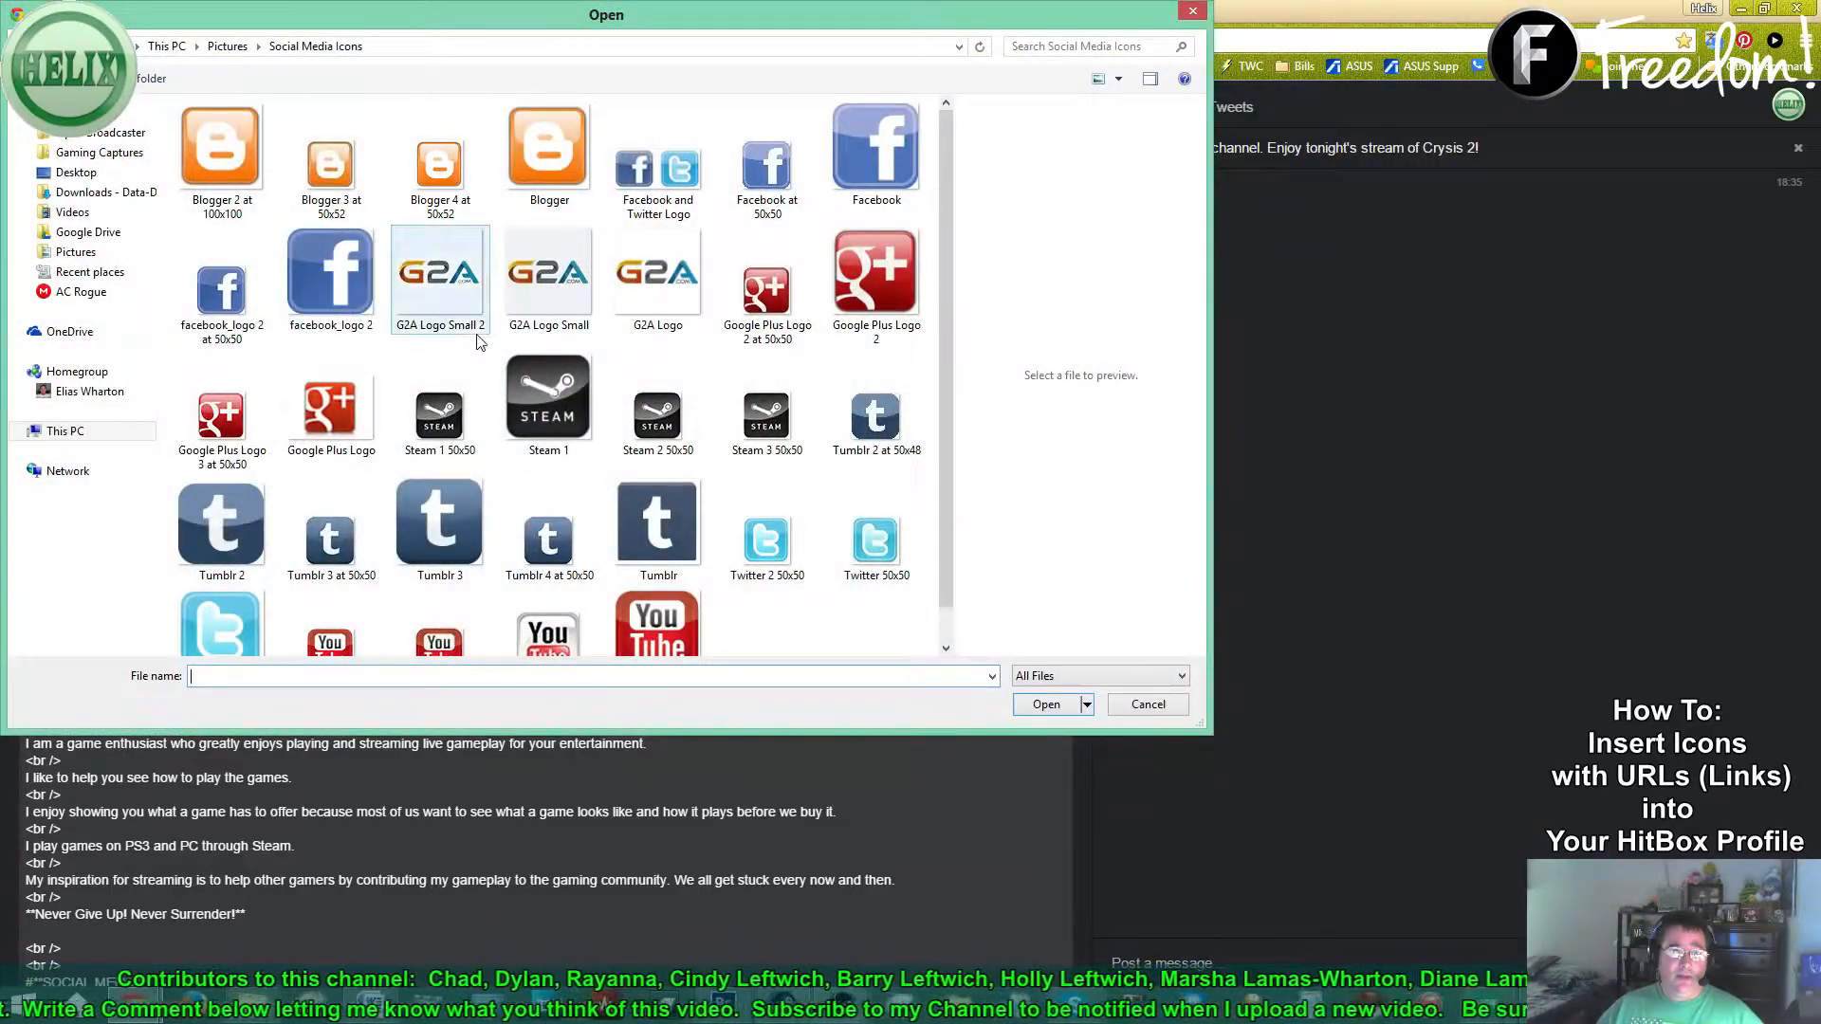
click(445, 299)
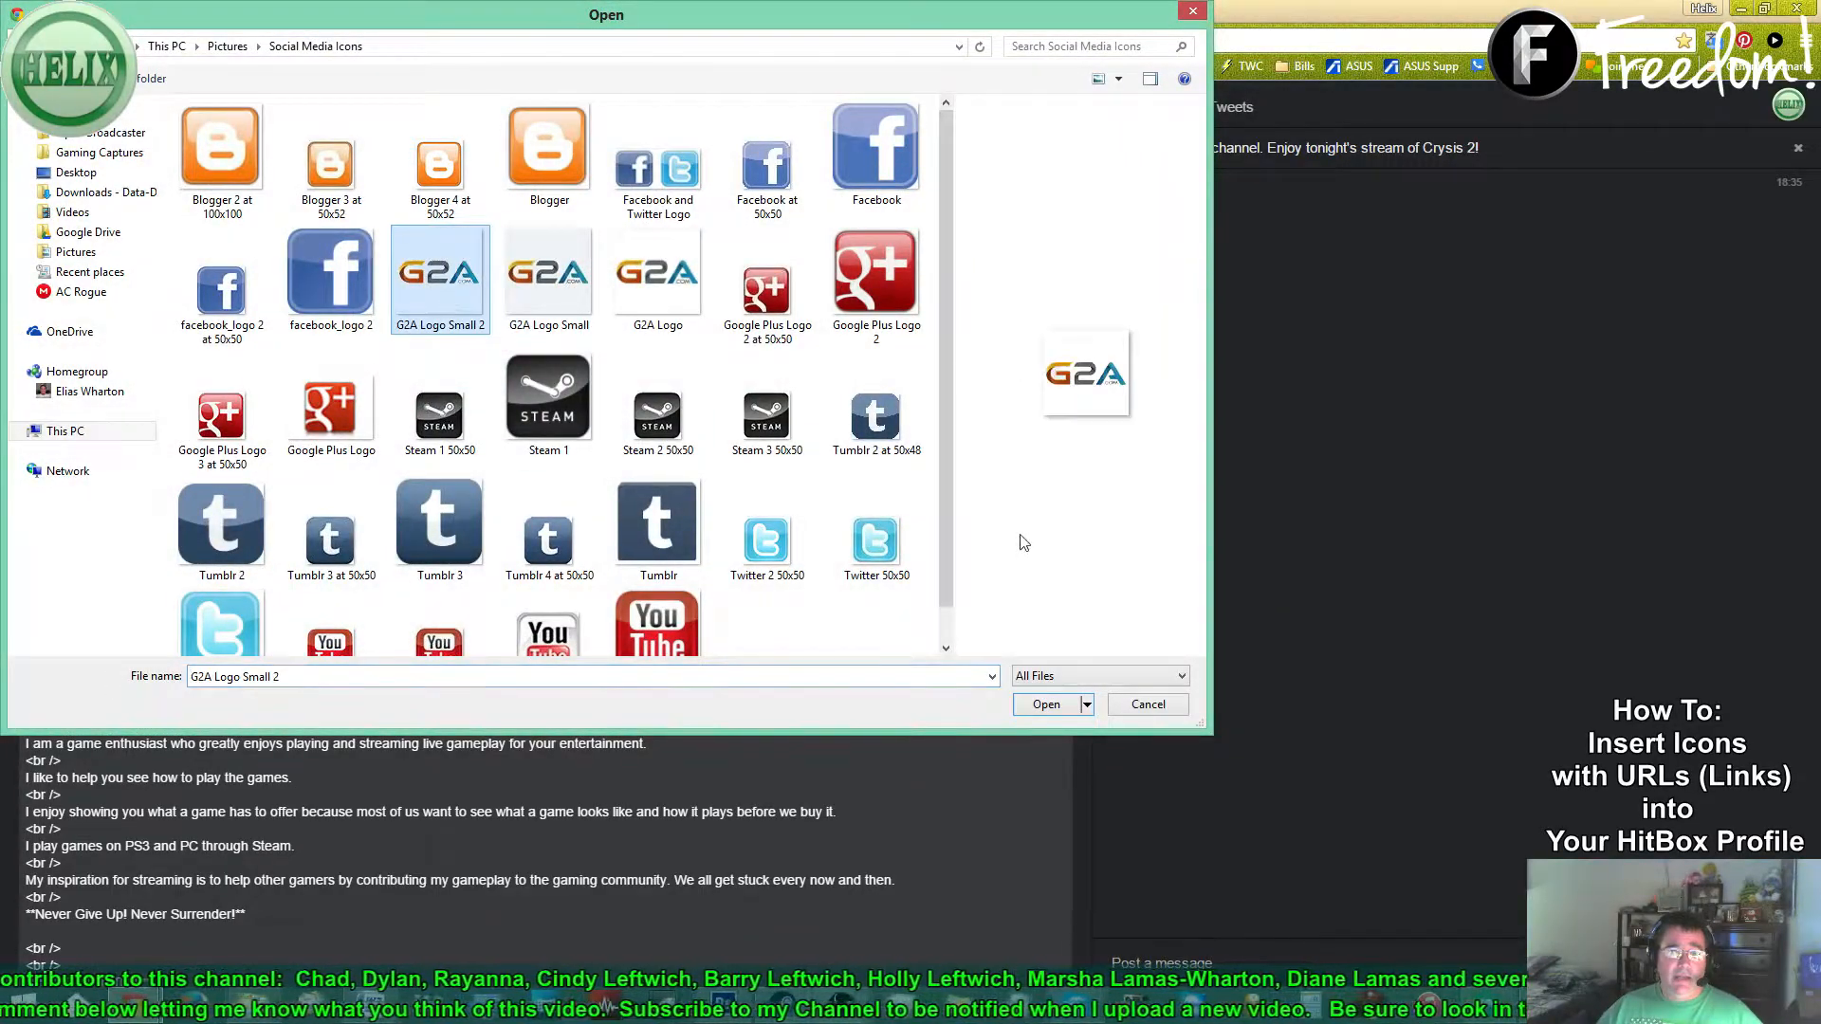
click(1035, 708)
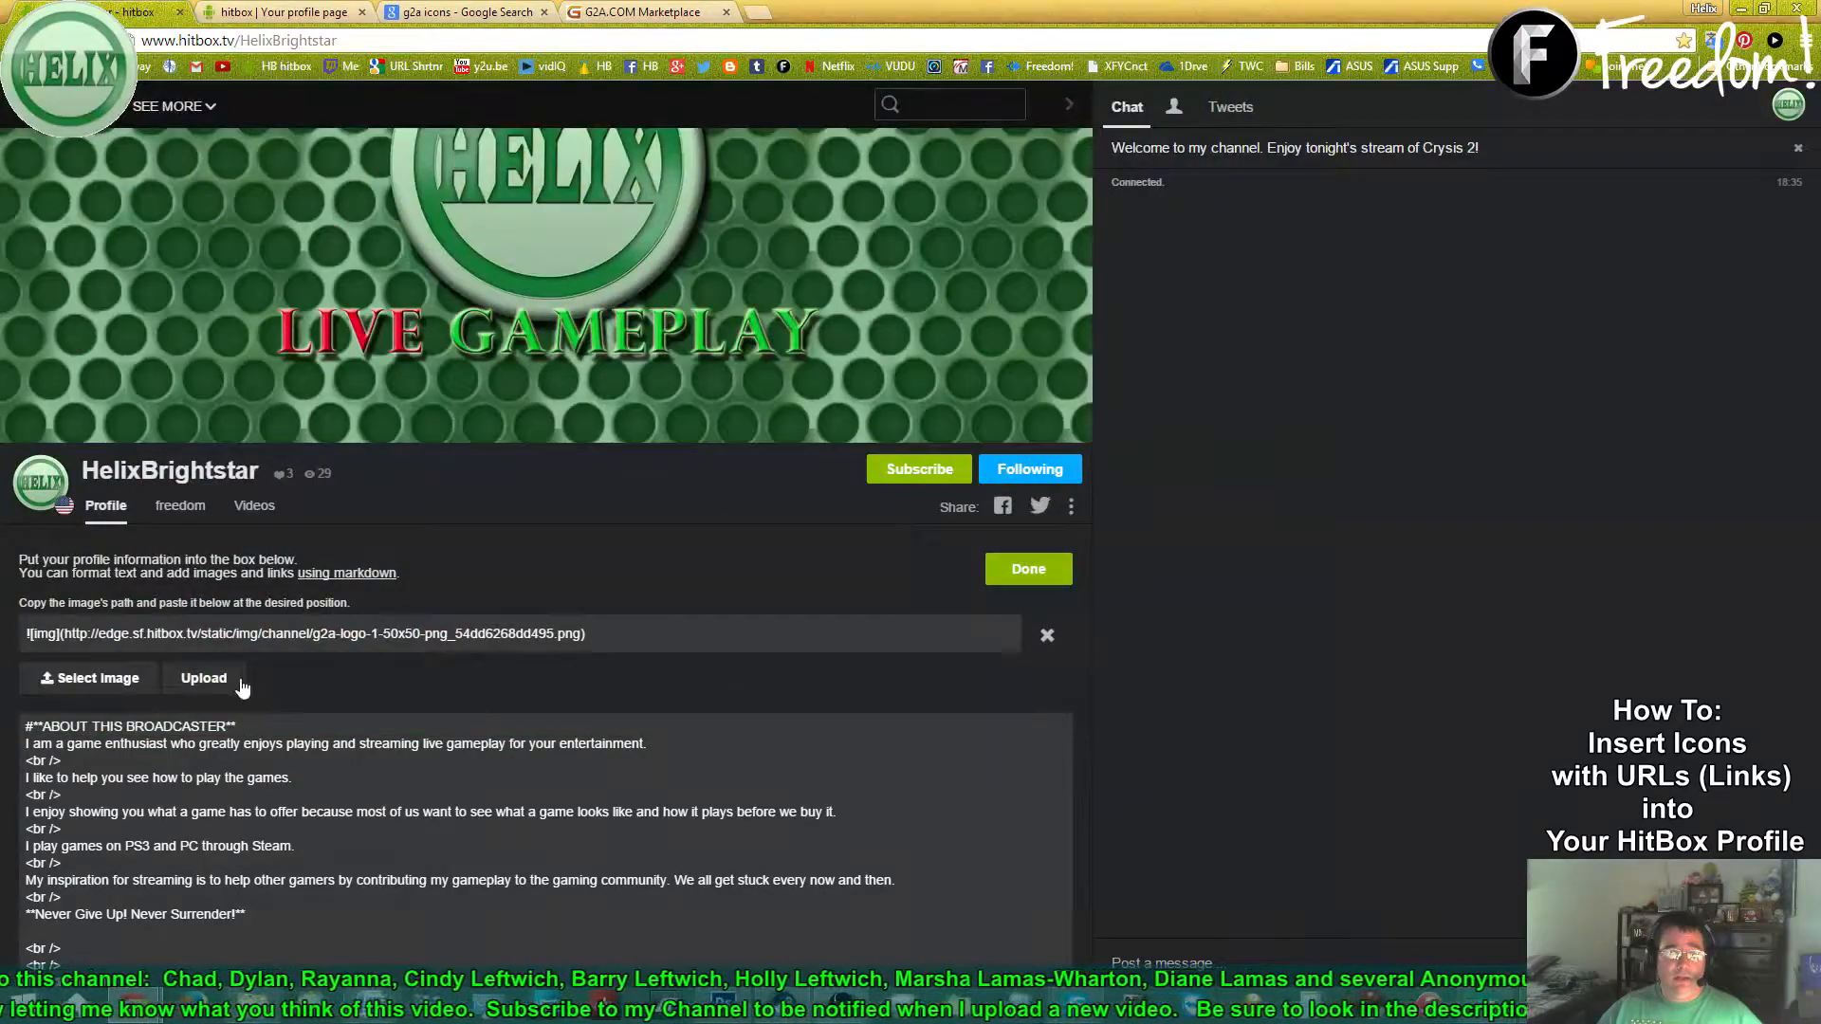
click(204, 679)
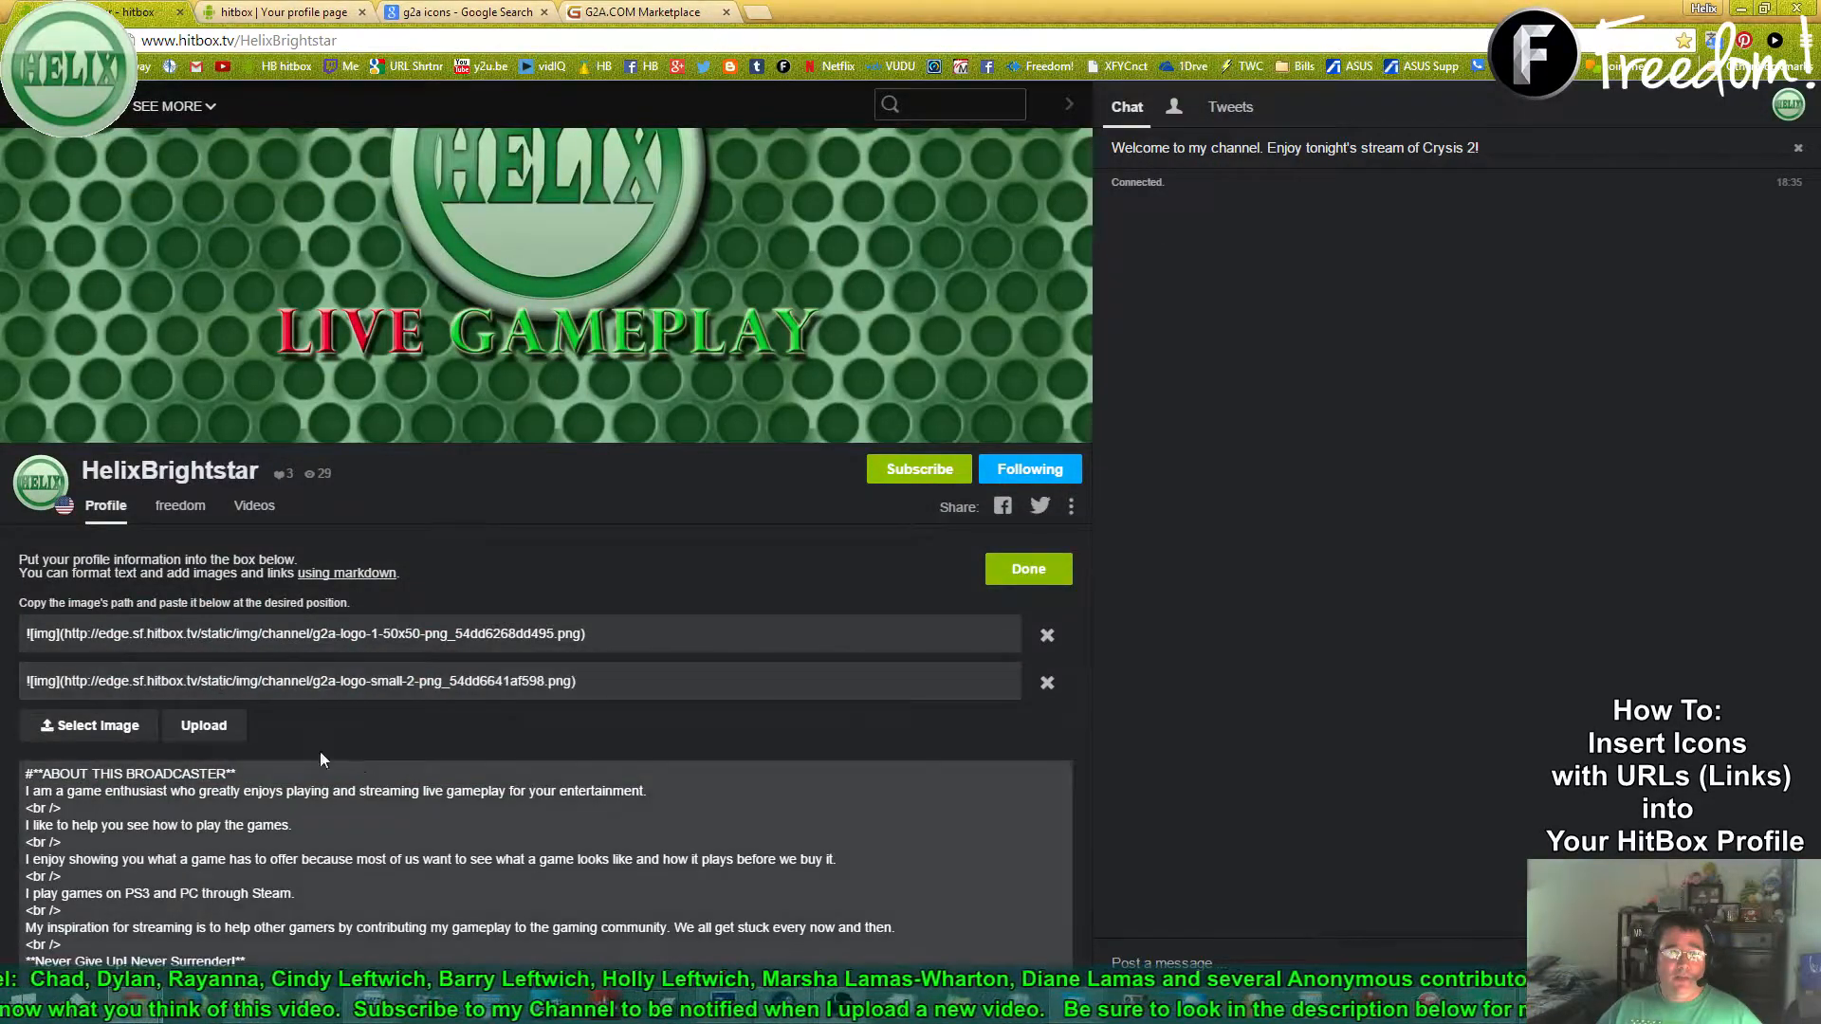
drag(26, 681, 646, 677)
key(ctrl+c)
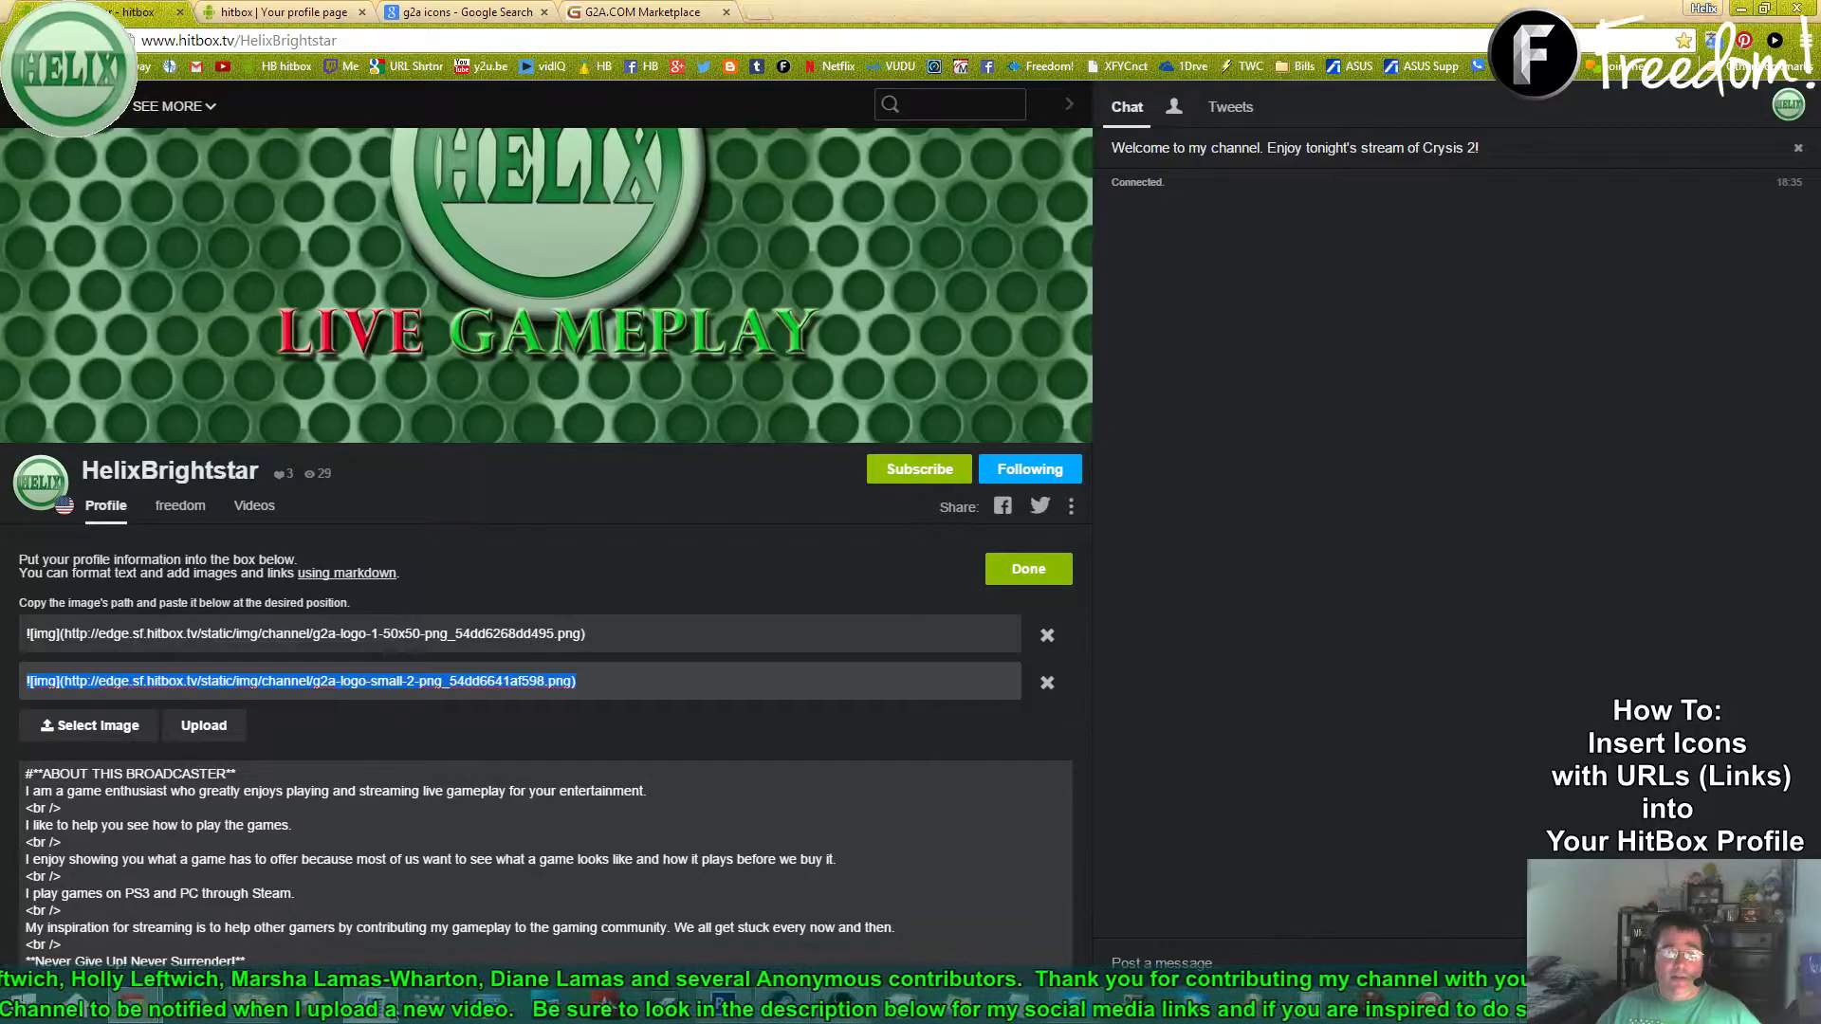
click(377, 1005)
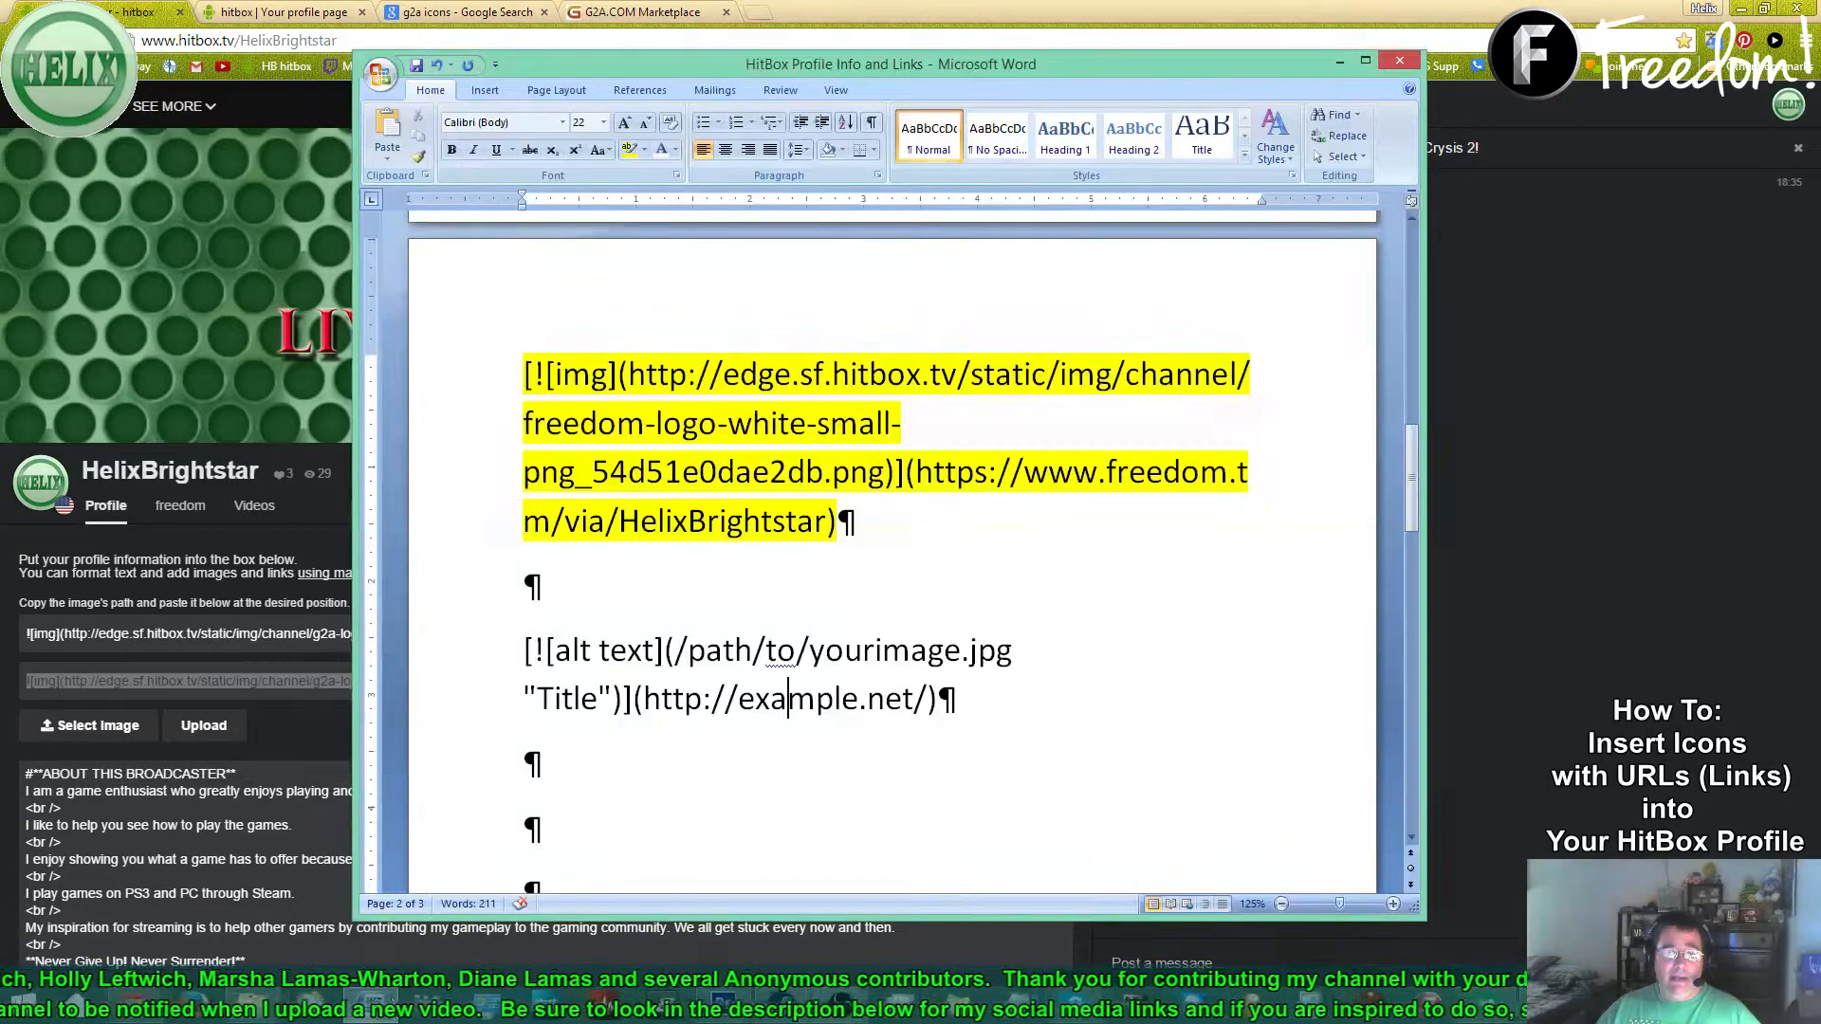
- Replace the placeholder image in the Word example line with the G2A Logo Small 2 image markdown
click(534, 650)
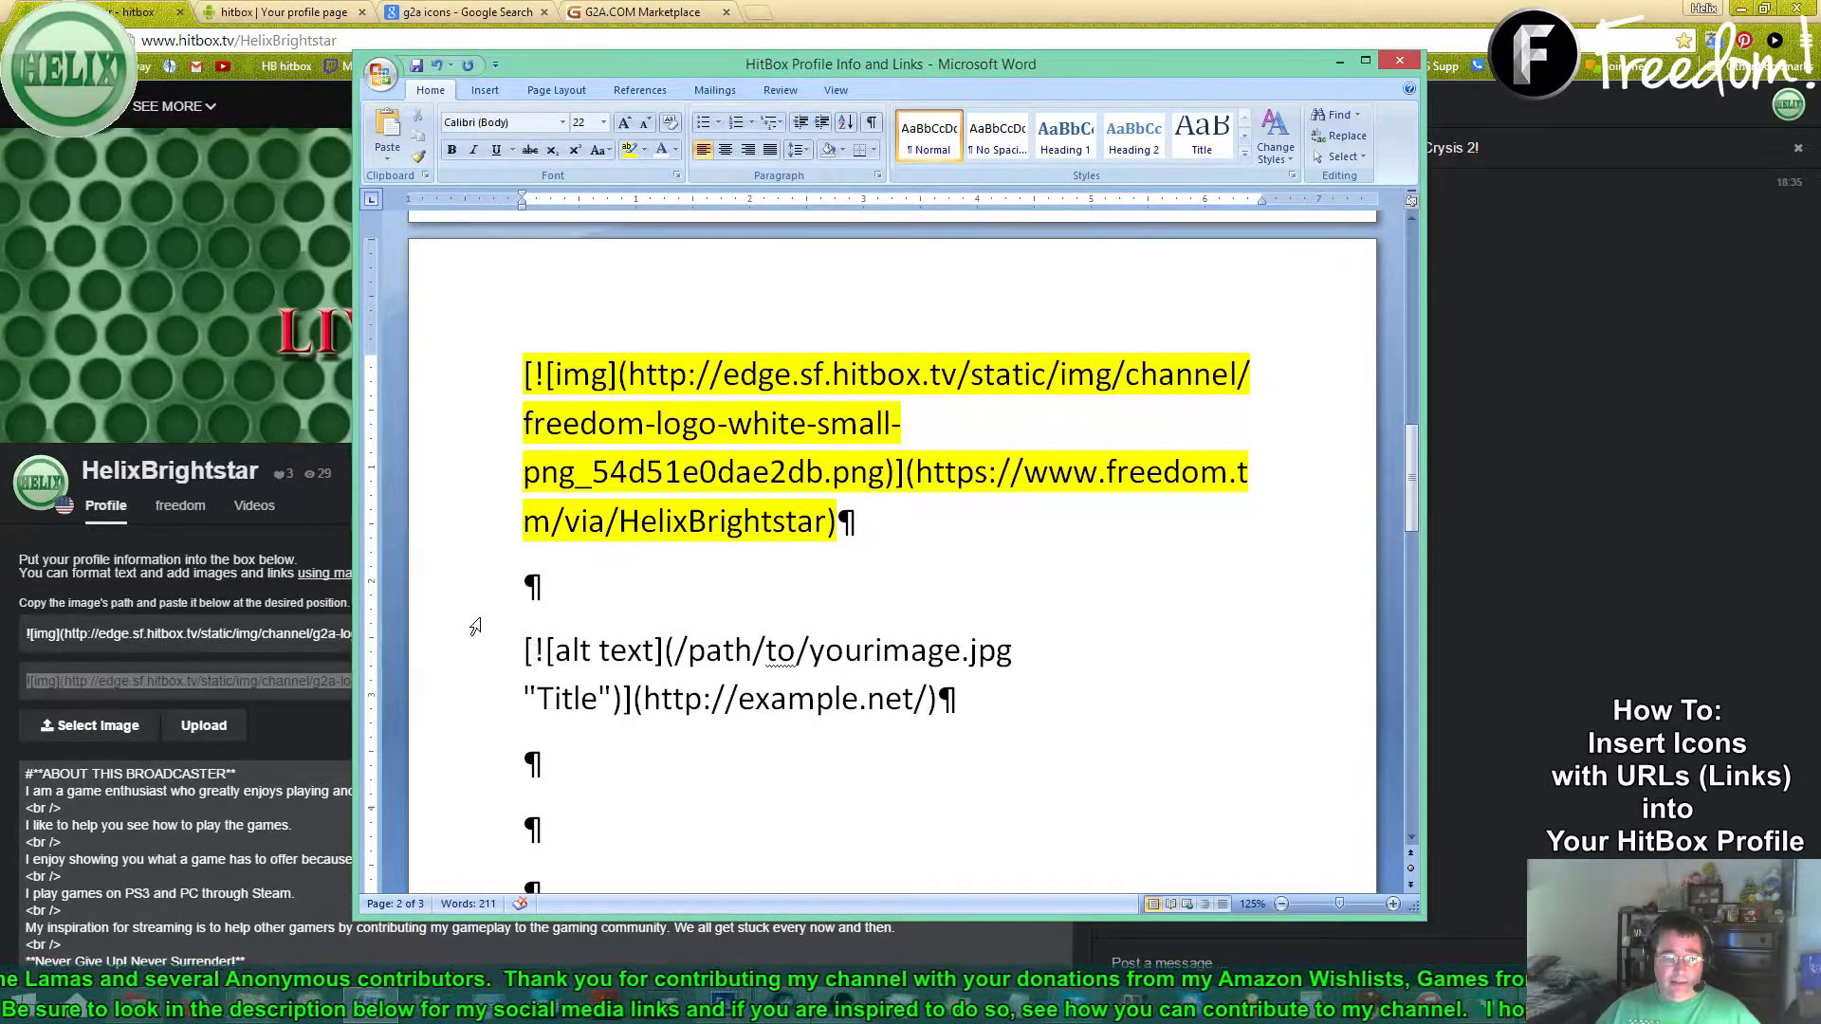
key(shift+Down)
key(shift+Right)
key(shift+Right)
key(shift+Right)
key(shift+Right)
key(shift+Right)
key(shift+Right)
key(shift+Right)
key(shift+Right)
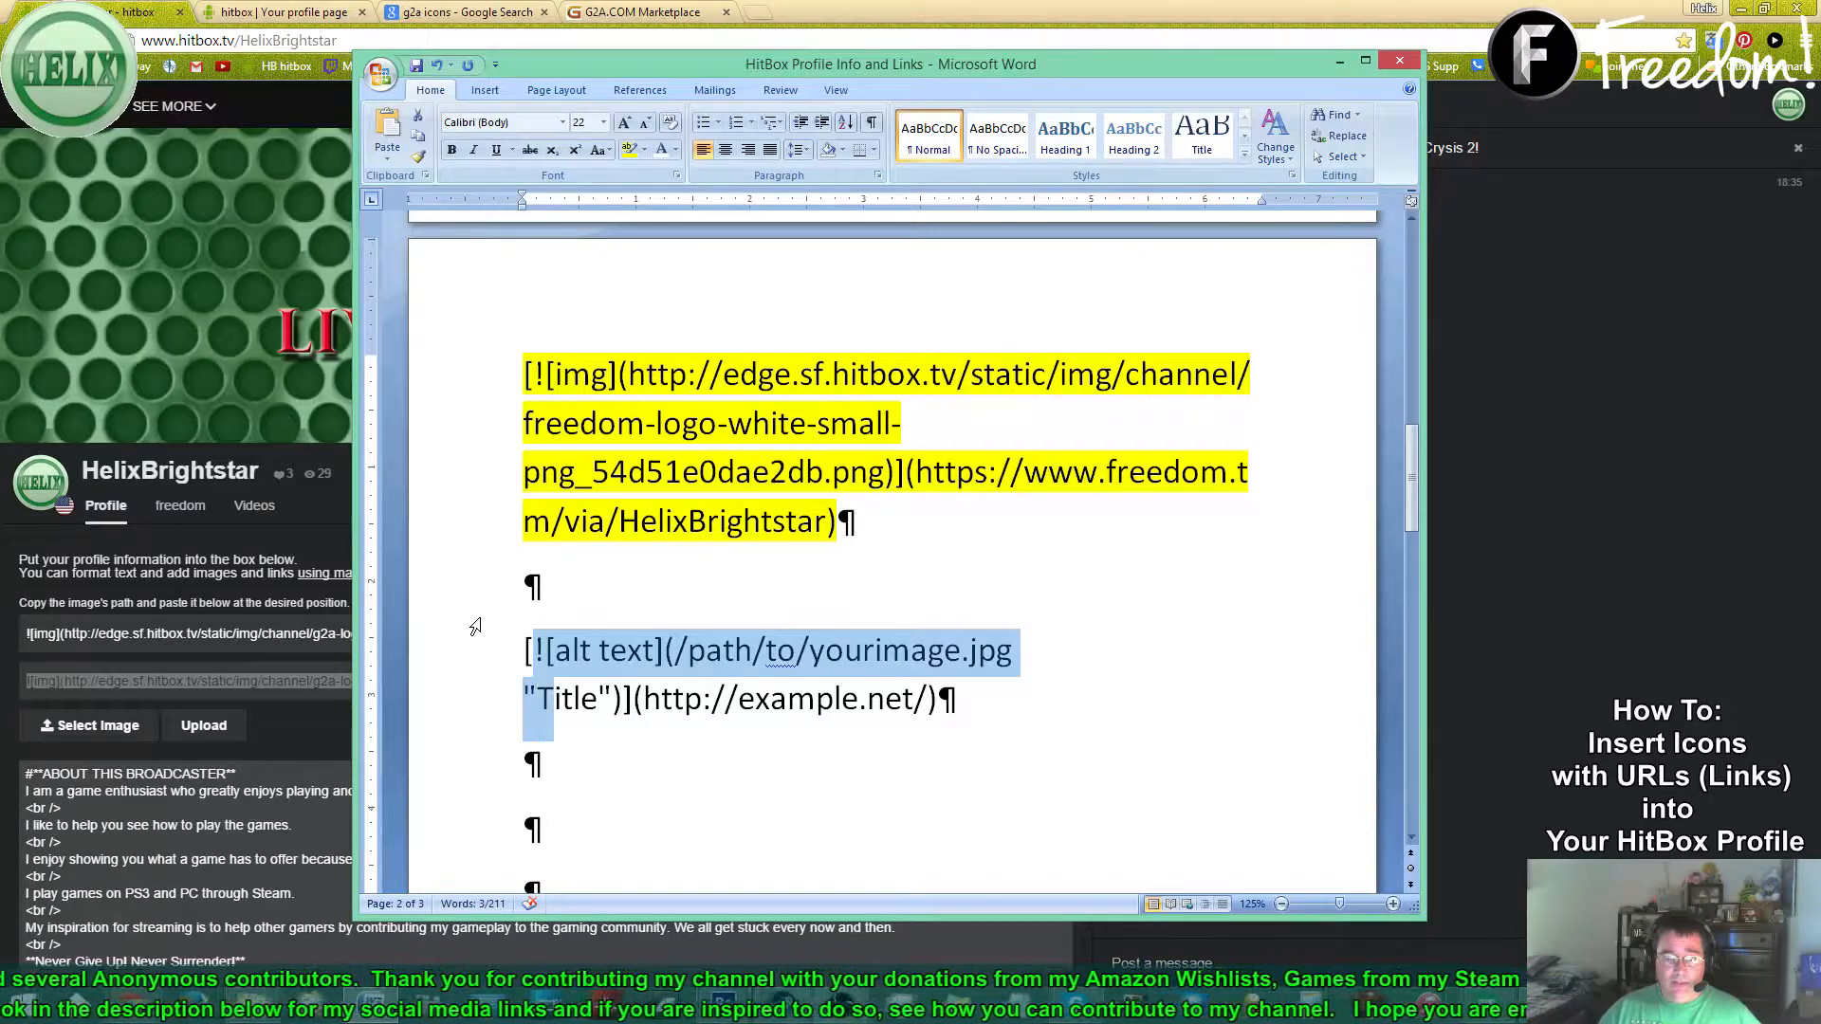
key(shift+Left)
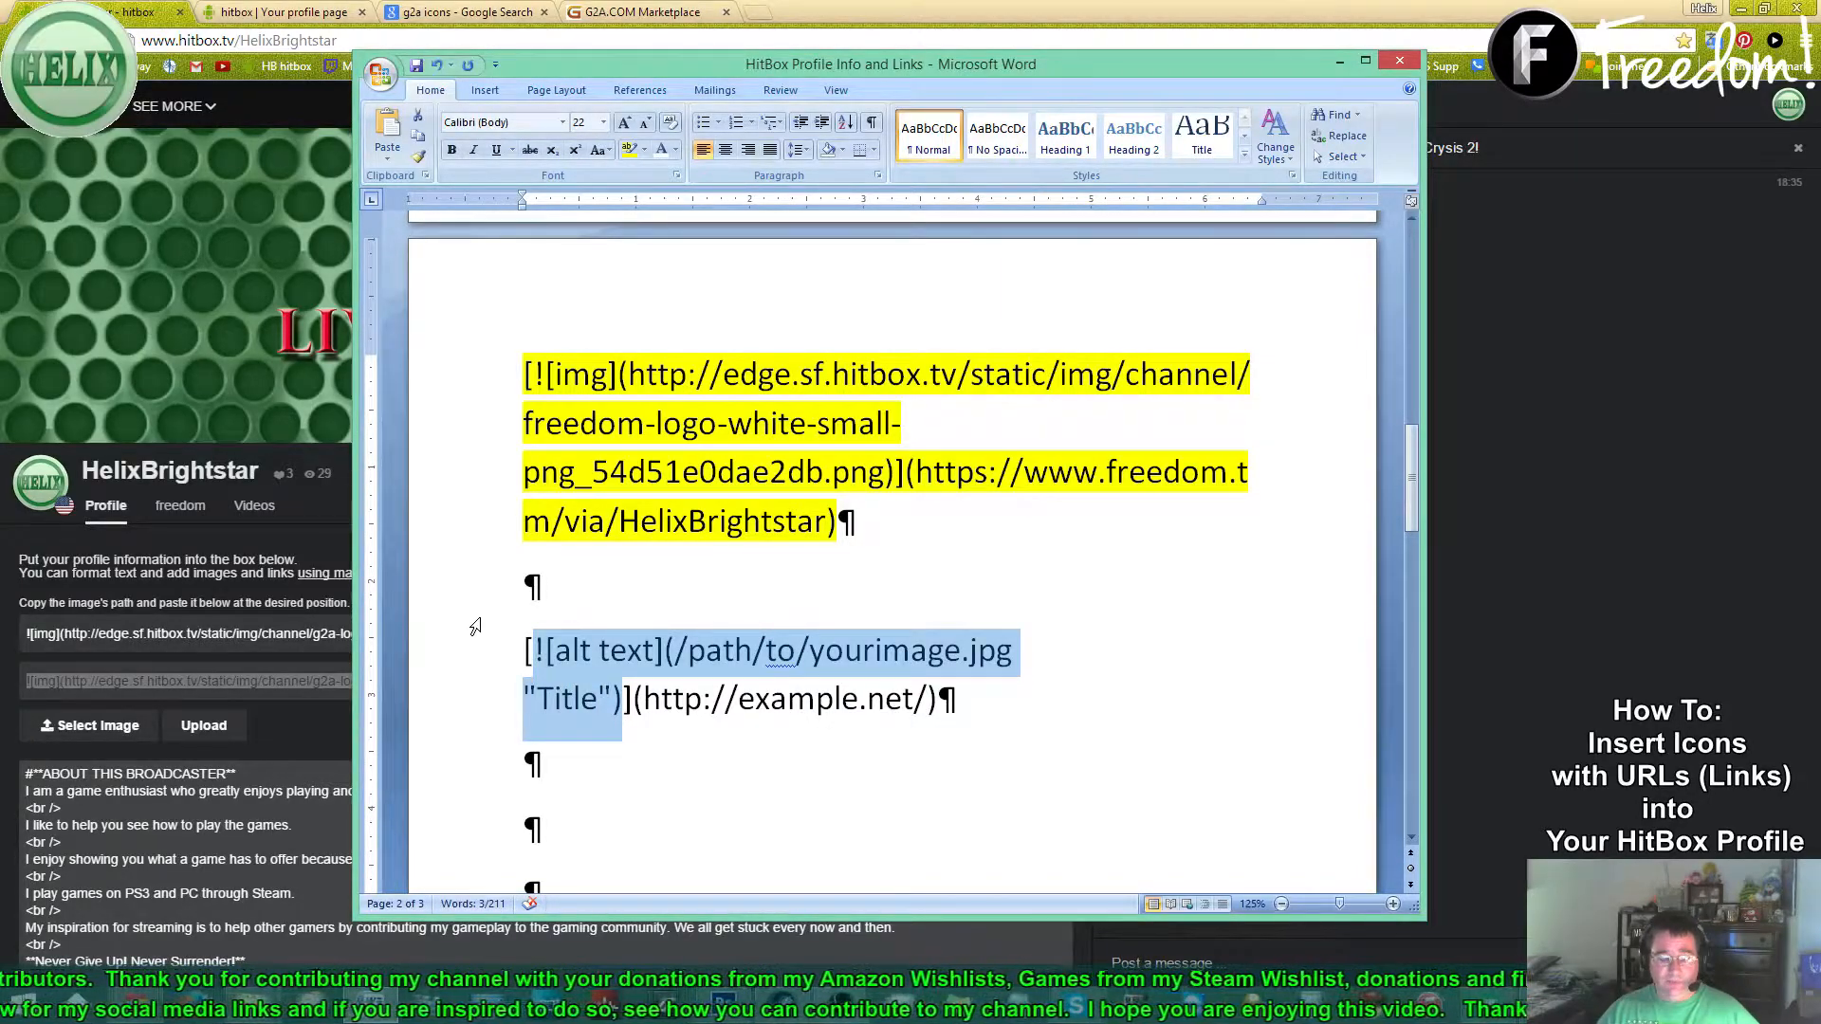
key(ctrl+v)
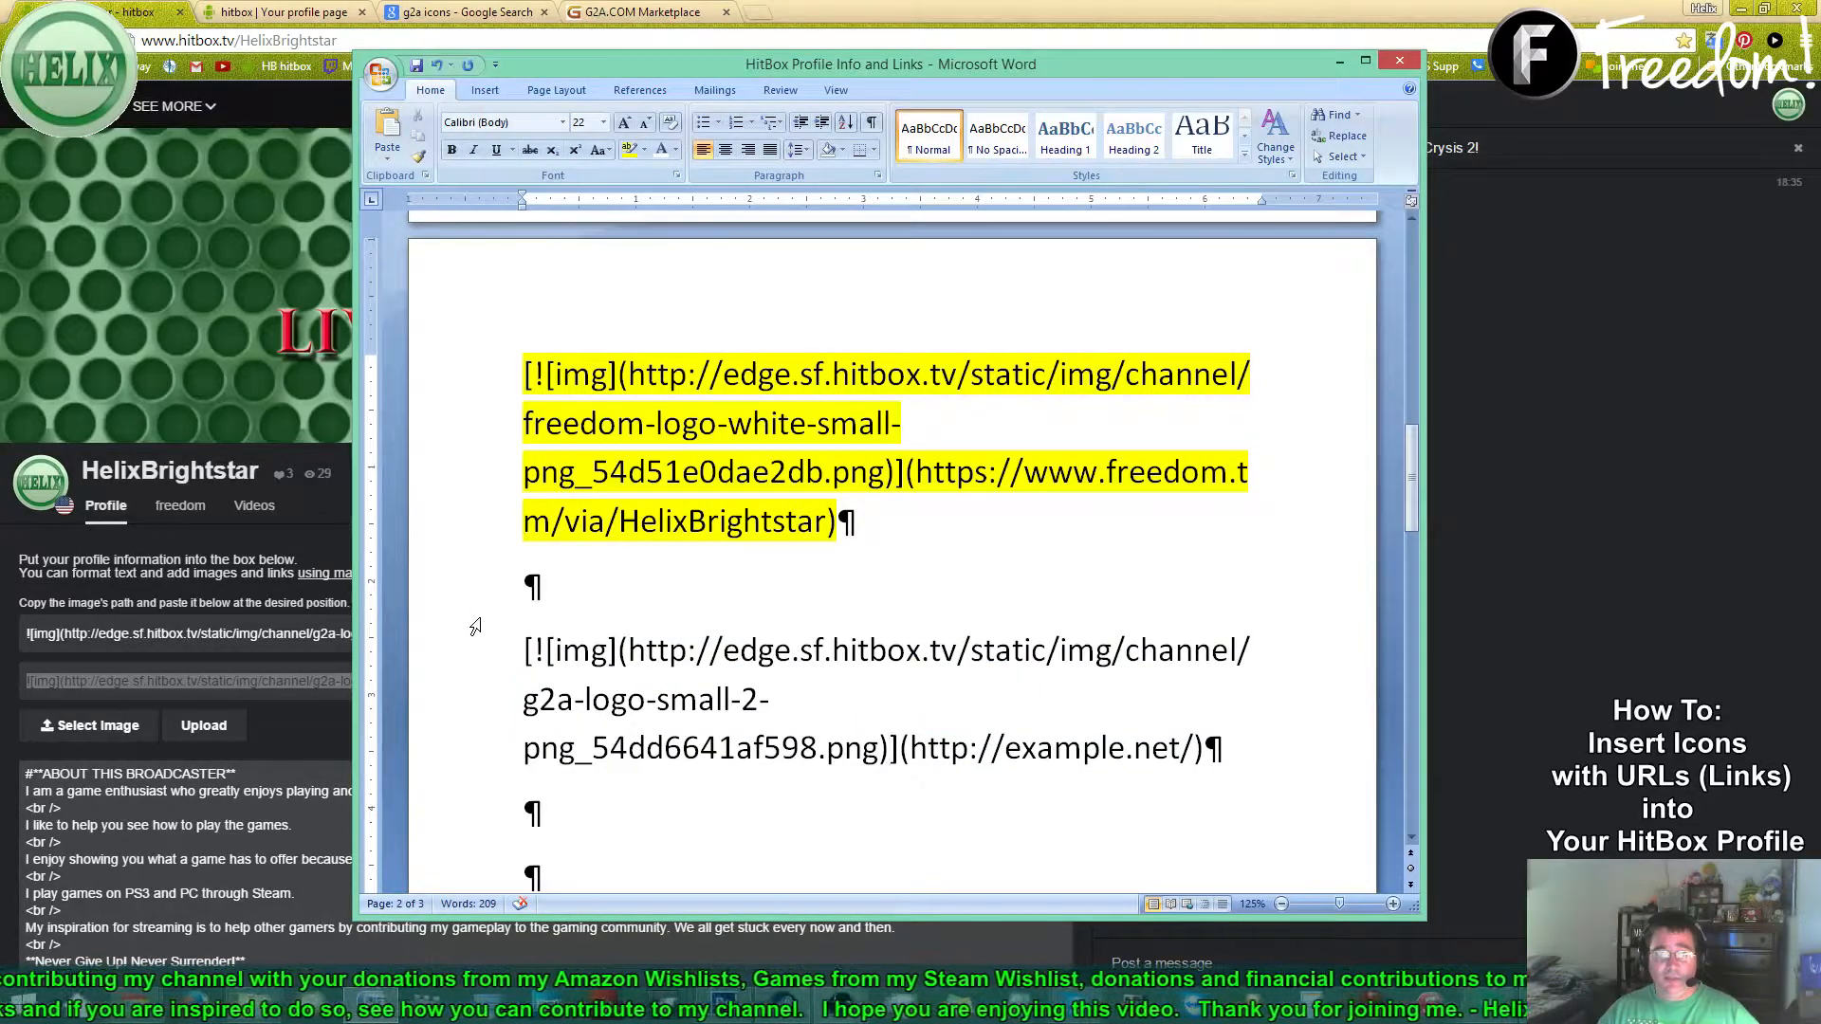
- Select the example.net link address in the example line, ready to be replaced
key(Right)
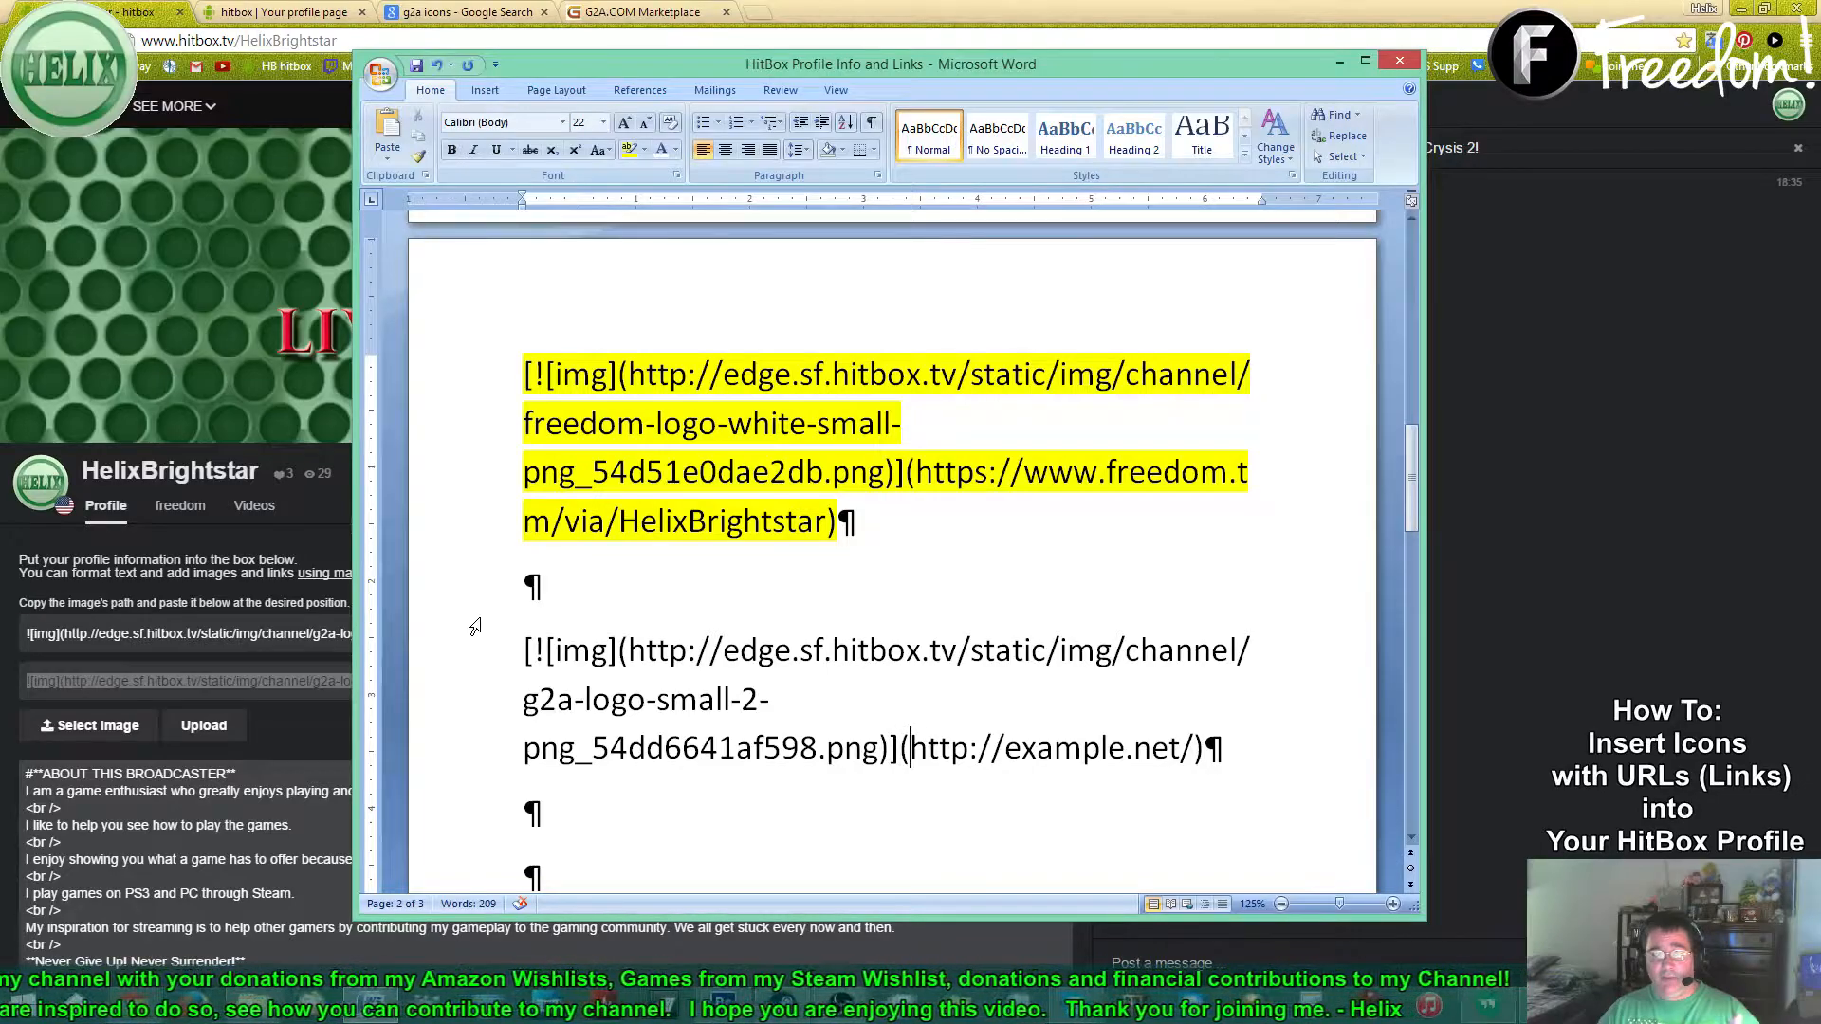
key(shift+Right)
key(shift+Right)
key(shift+Right)
key(shift+Right)
key(shift+Right)
key(shift+Right)
key(shift+Right)
key(shift+Right)
key(shift+Right)
key(shift+Right)
key(shift+Right)
key(shift+Right)
key(shift+Right)
key(shift+Right)
key(shift+Right)
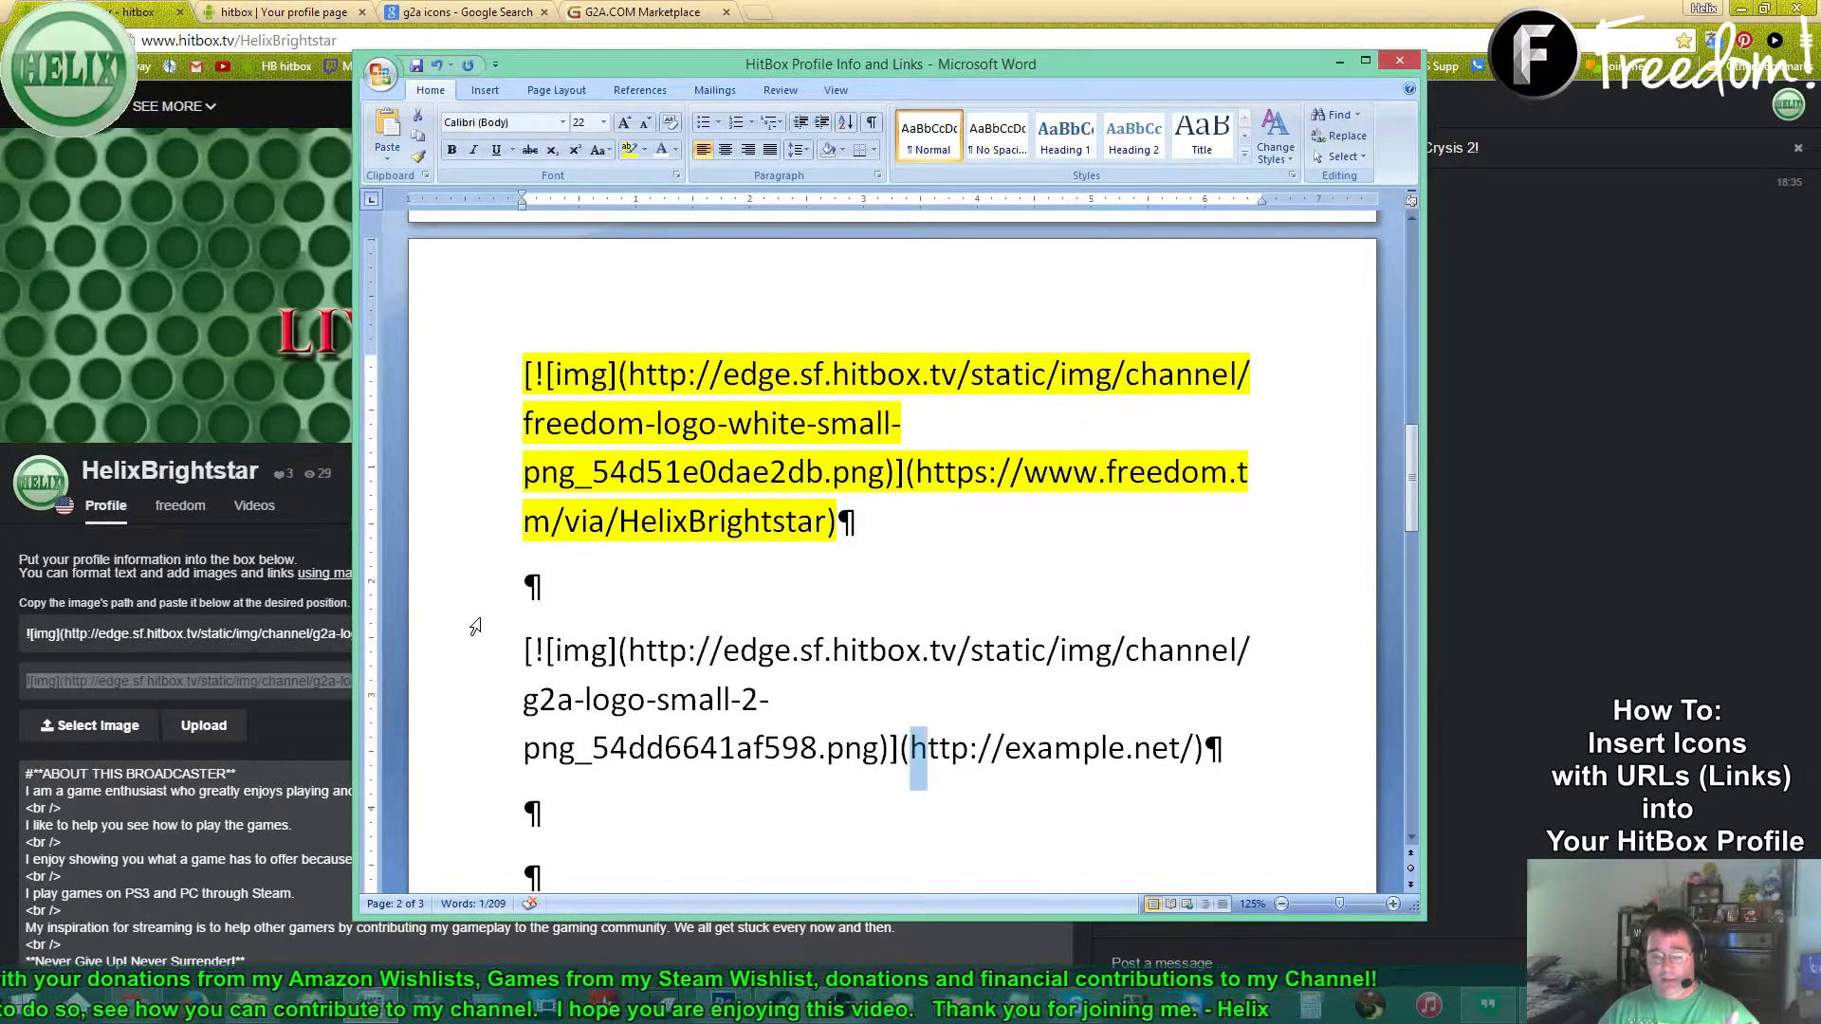
key(shift+Right)
key(shift+Right)
key(shift+Right)
key(shift+Right)
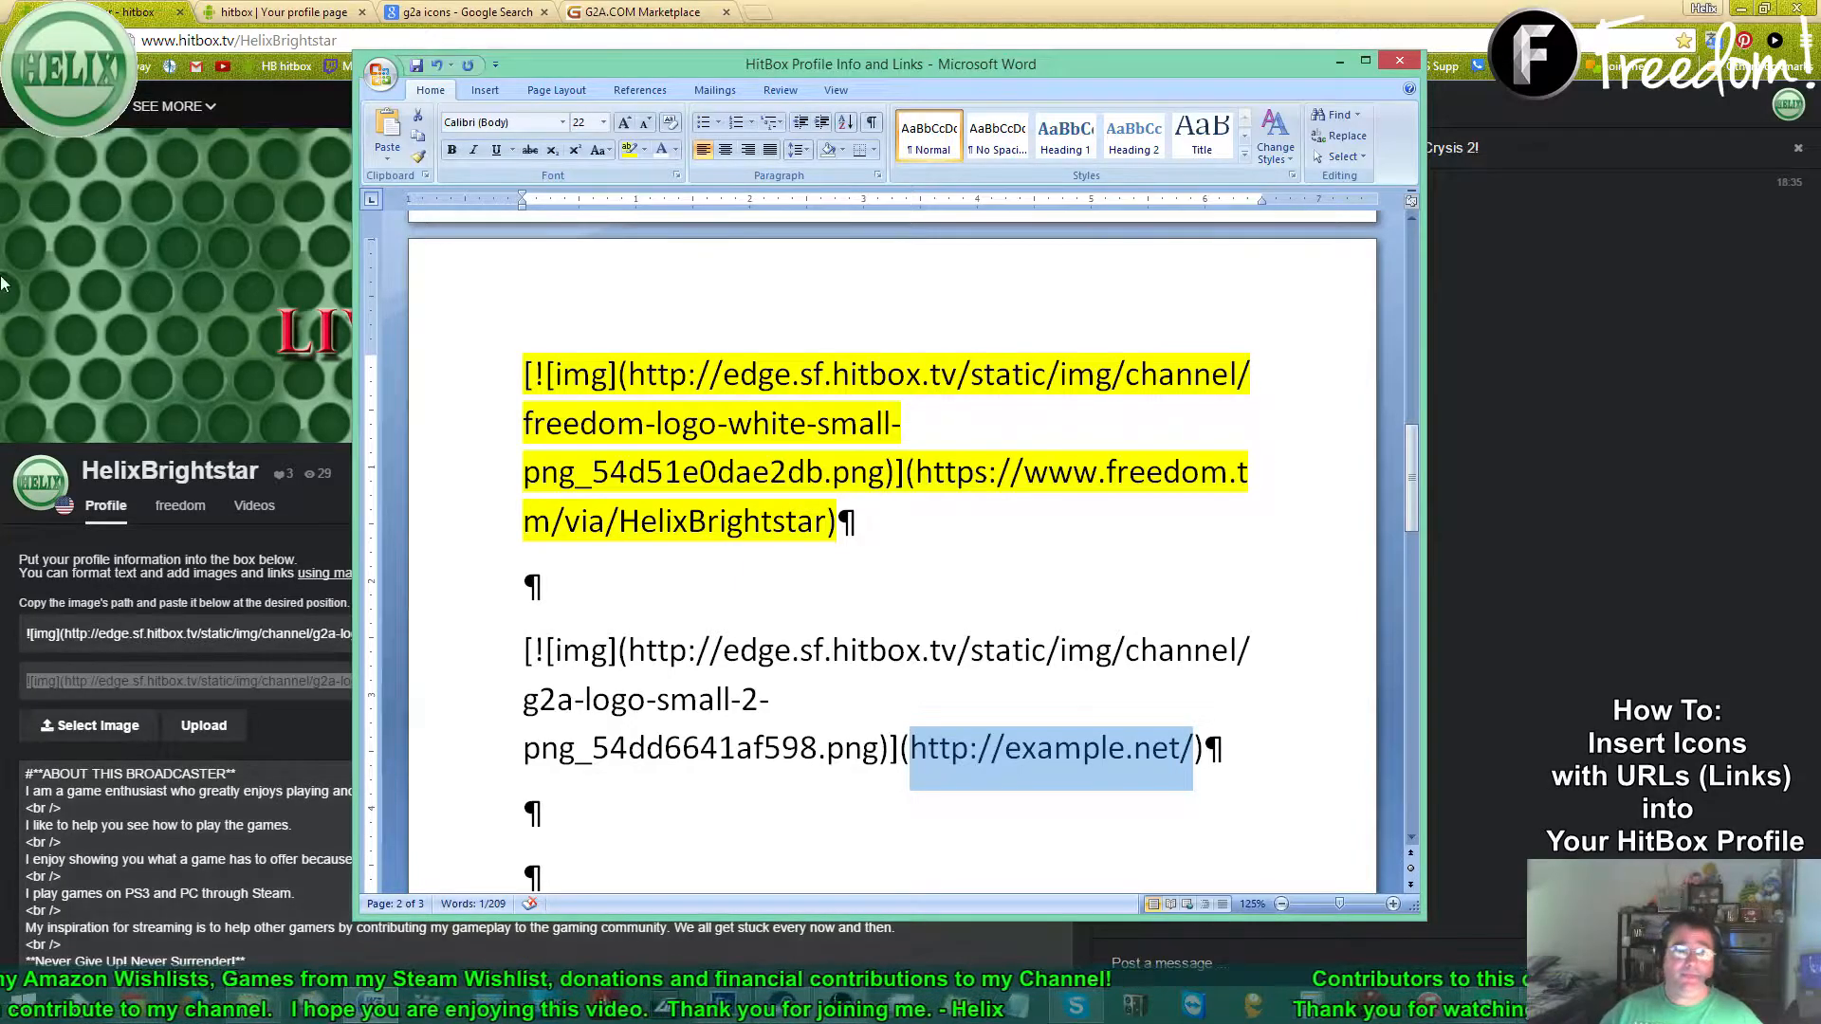
click(626, 14)
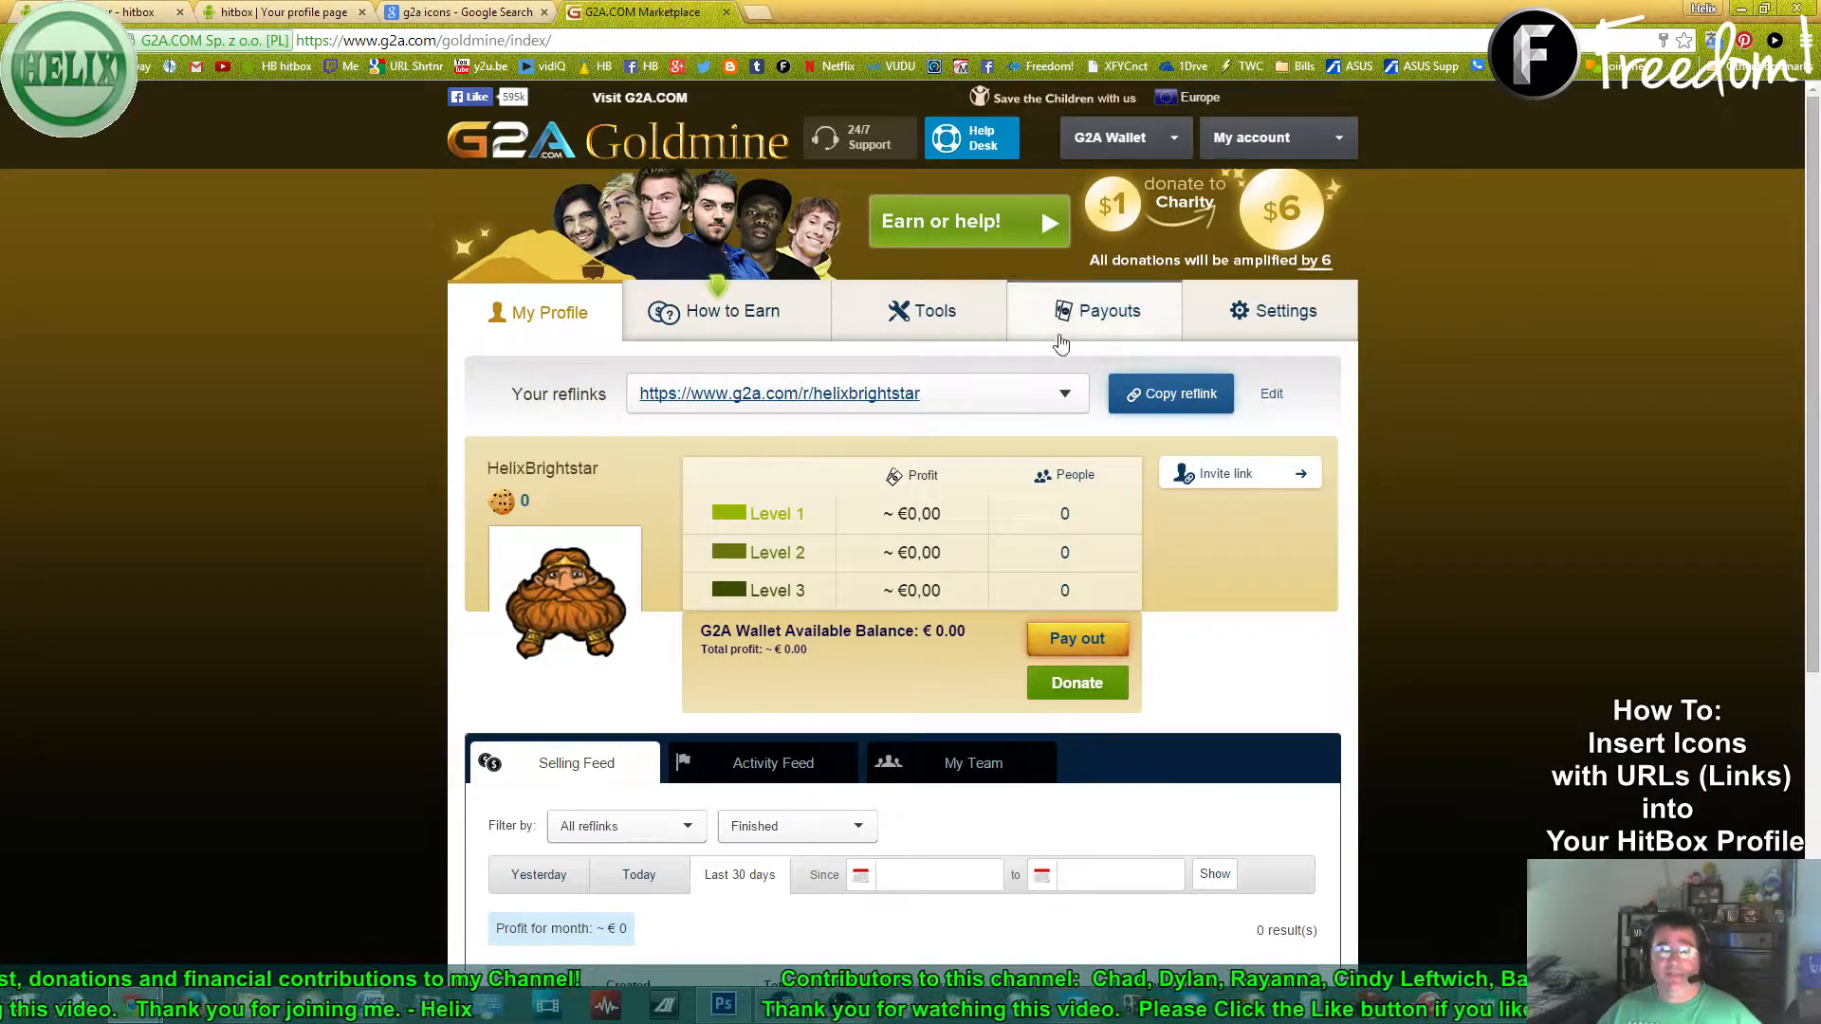
- Copy the G2A Goldmine reflink and paste it over the example.net link in Word
click(1166, 397)
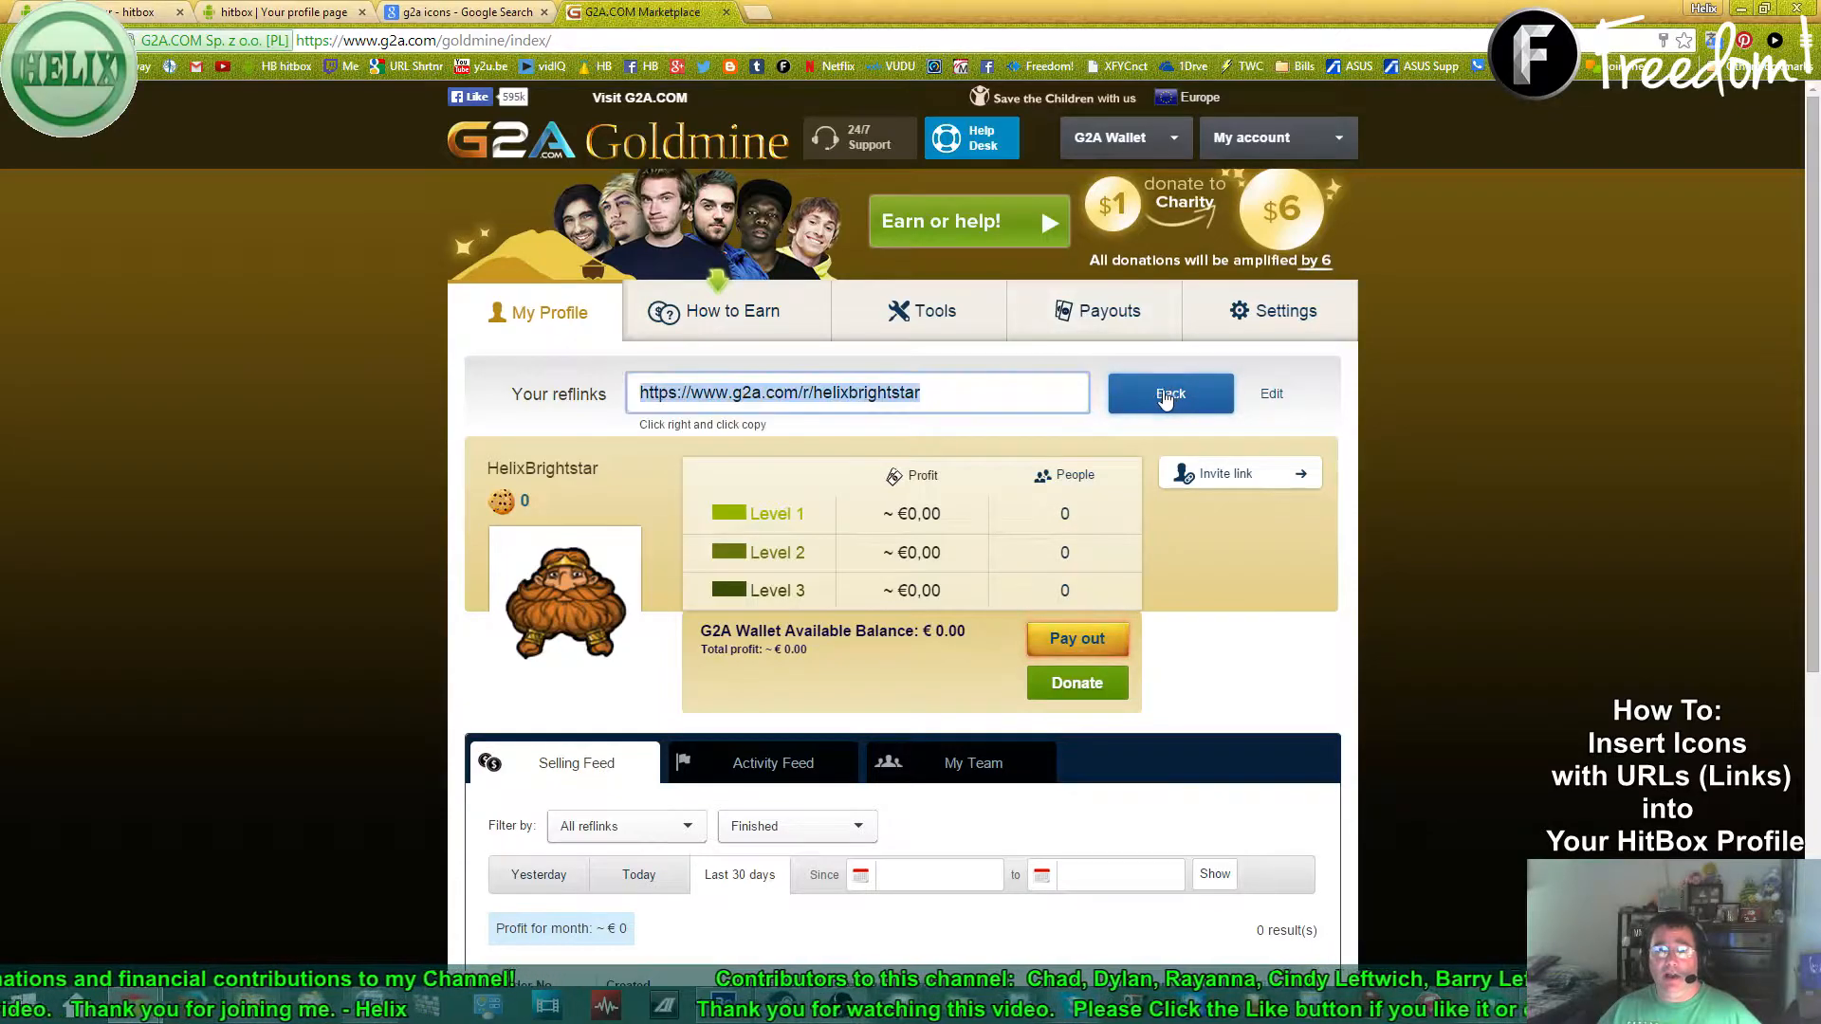
right_click(843, 396)
click(916, 484)
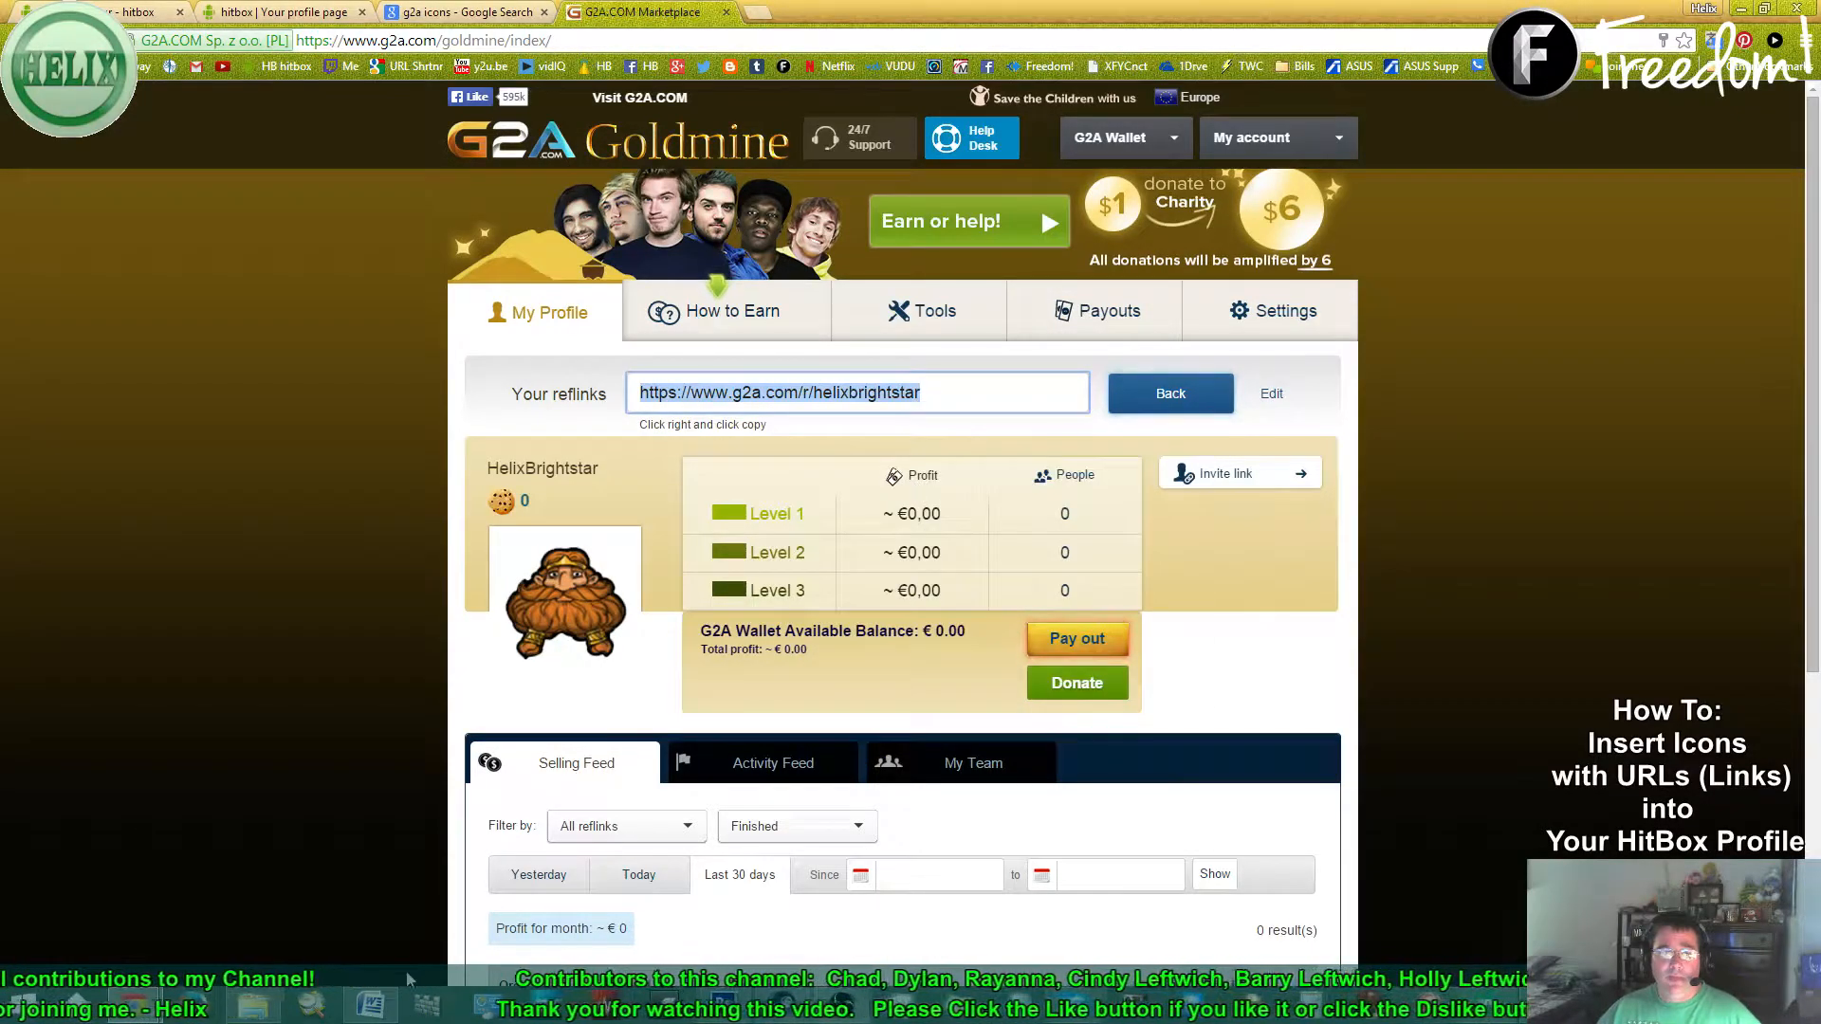
click(389, 1011)
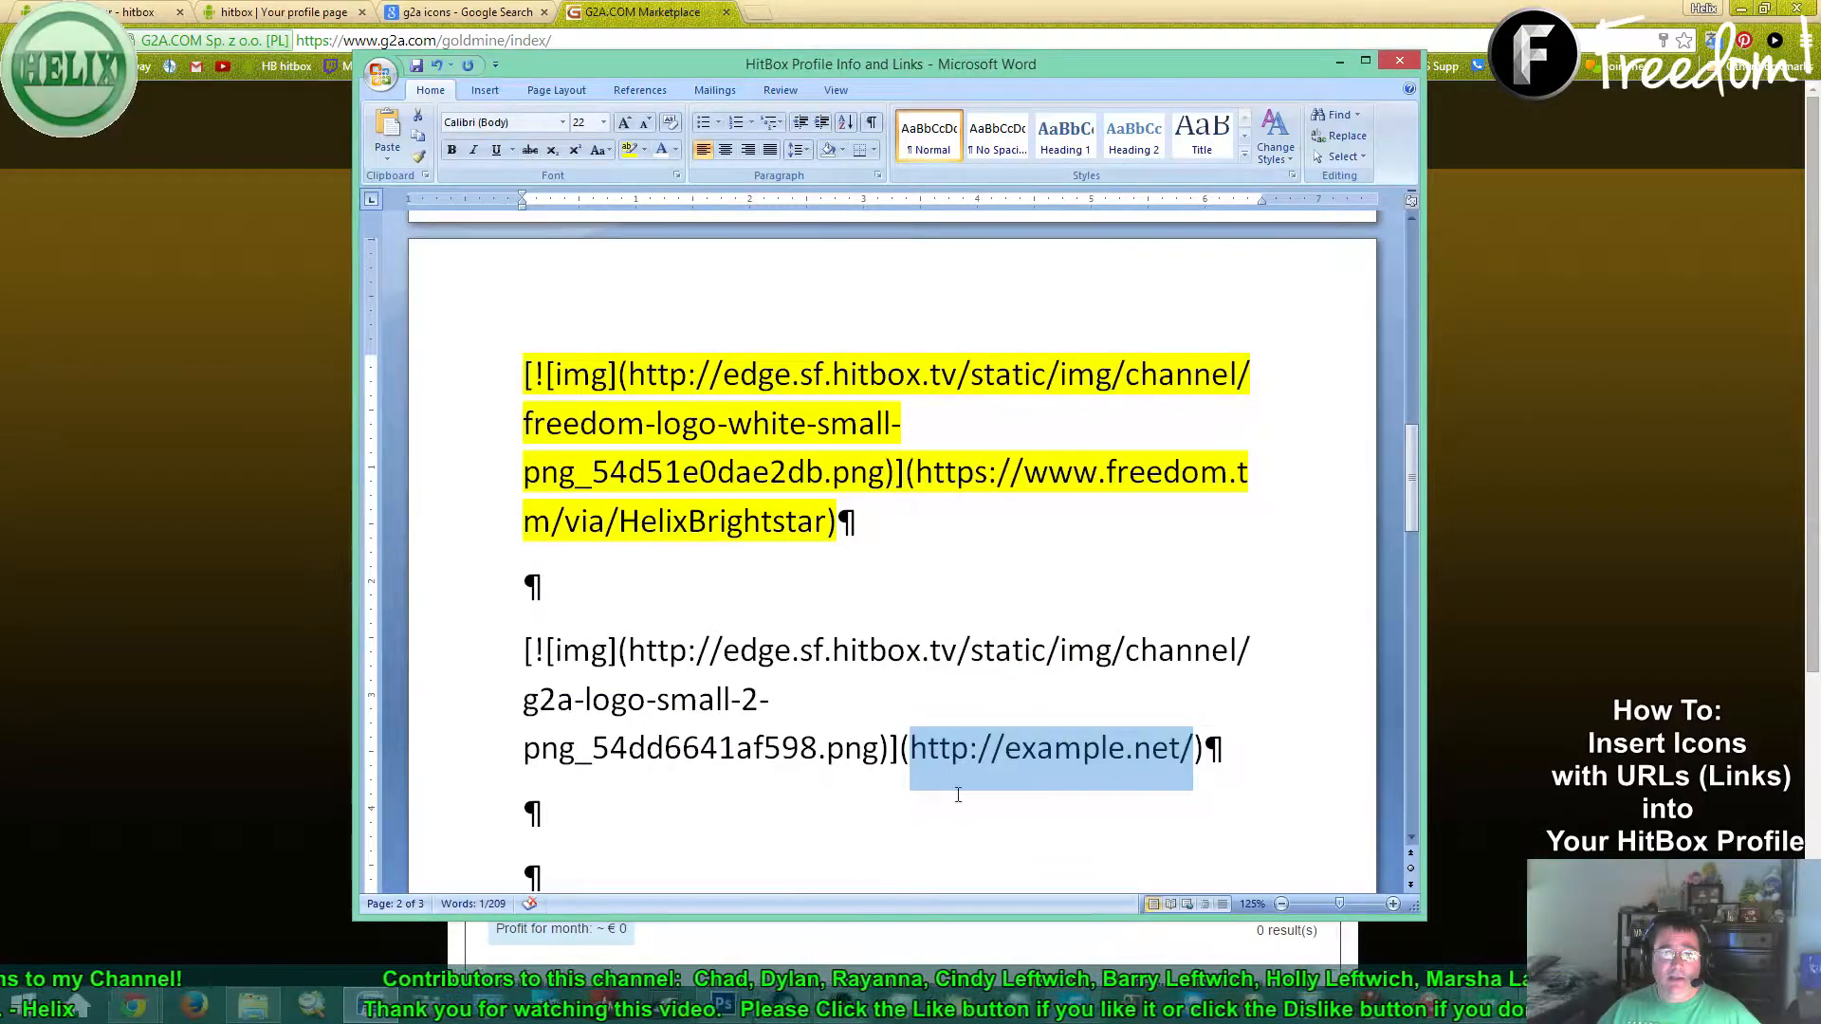
right_click(1011, 755)
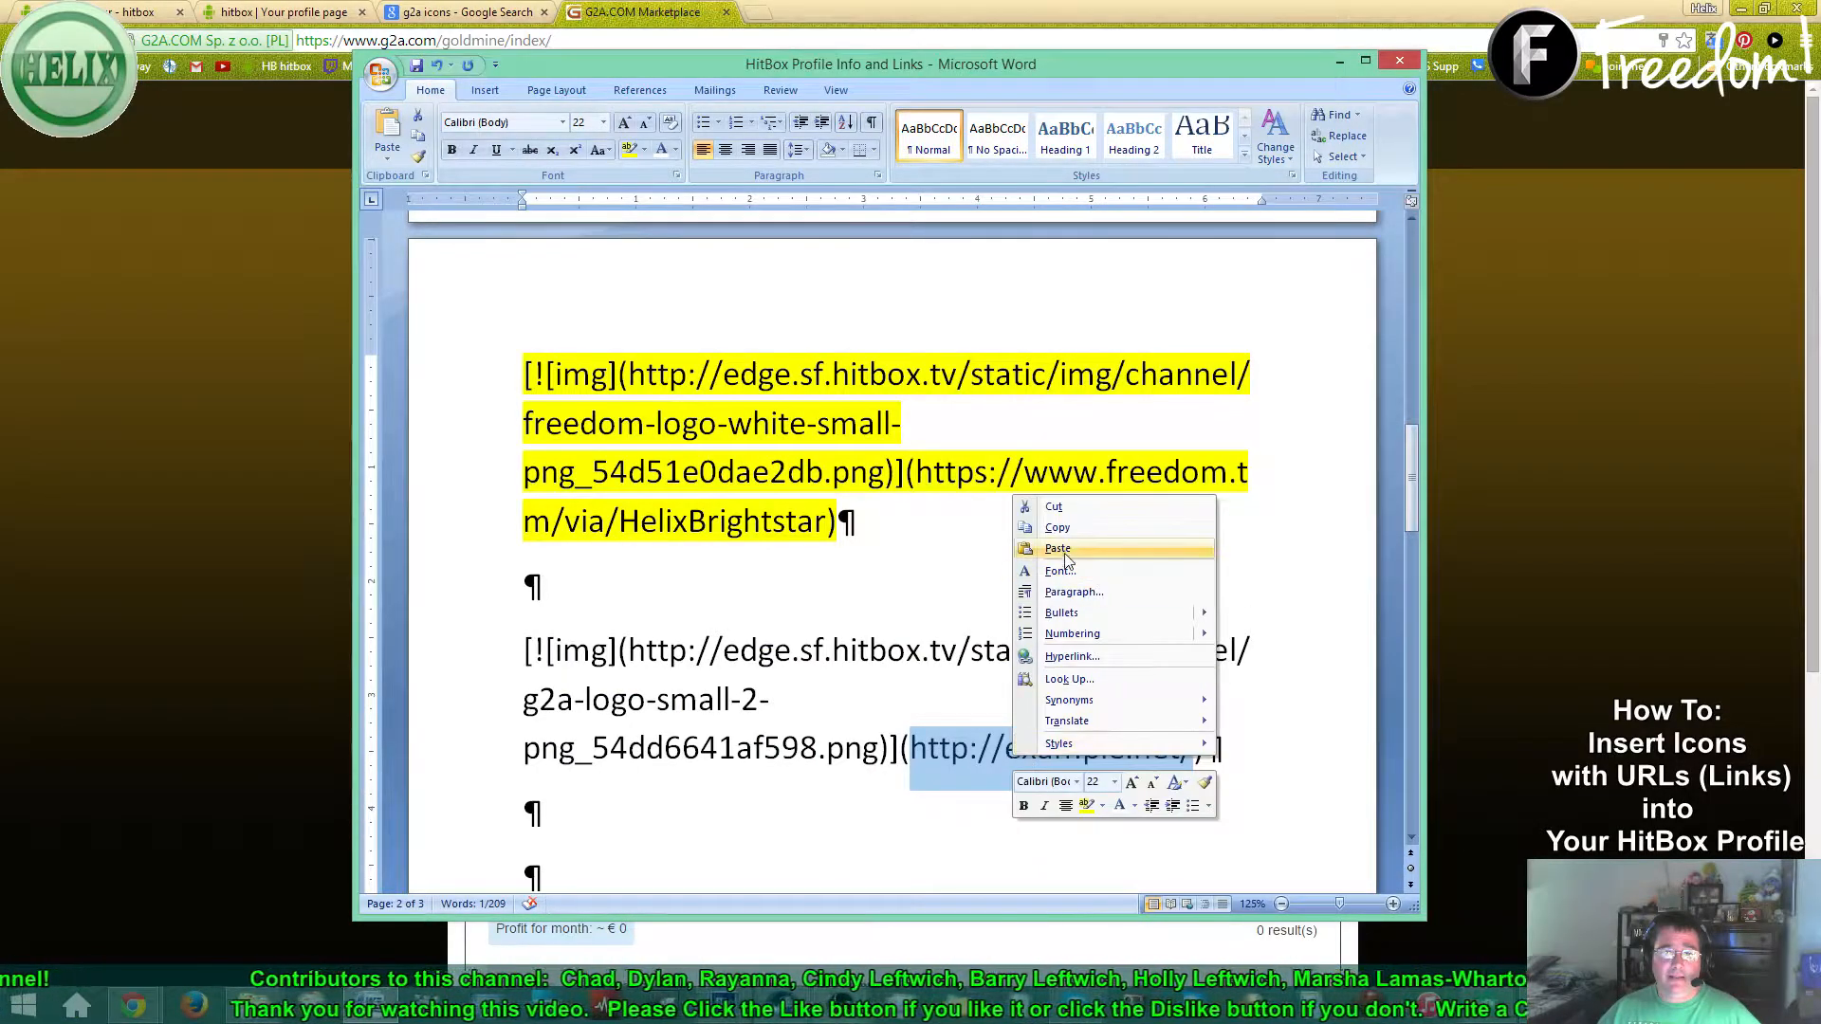
click(1061, 550)
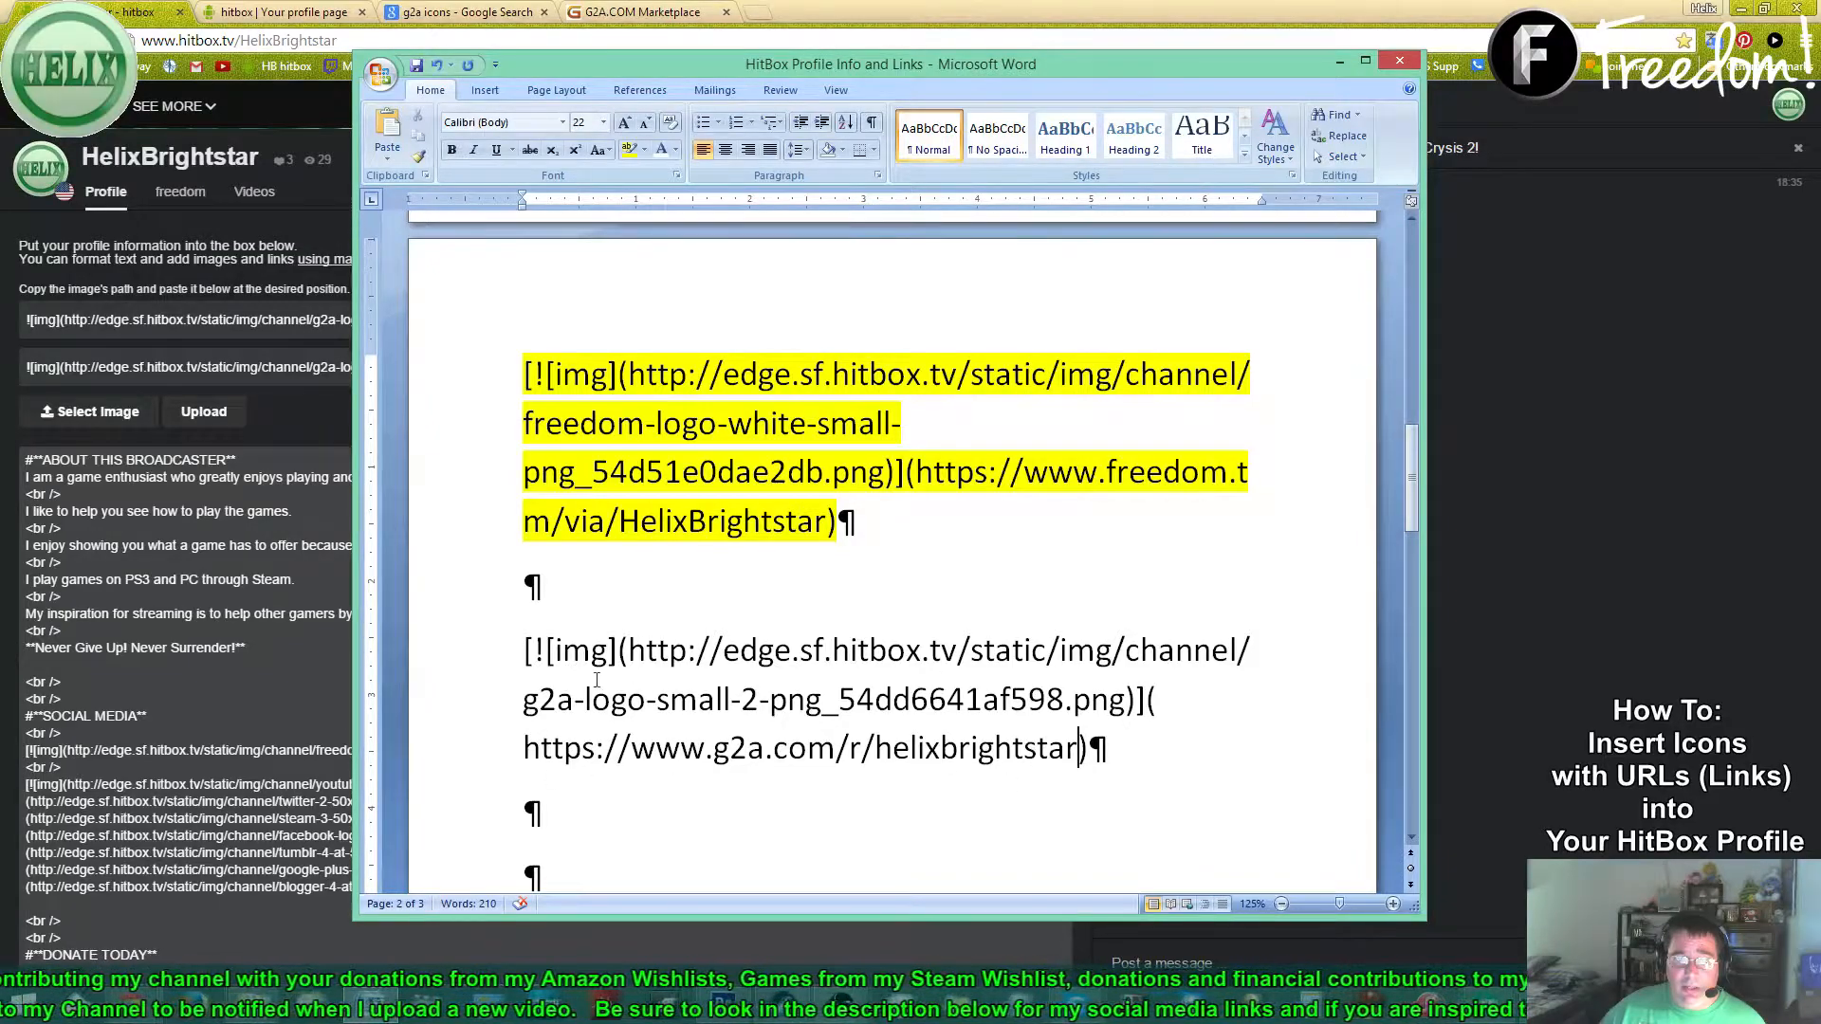
- Paste the G2A icon markdown after the Blogger link in the profile and save it
drag(505, 658, 731, 750)
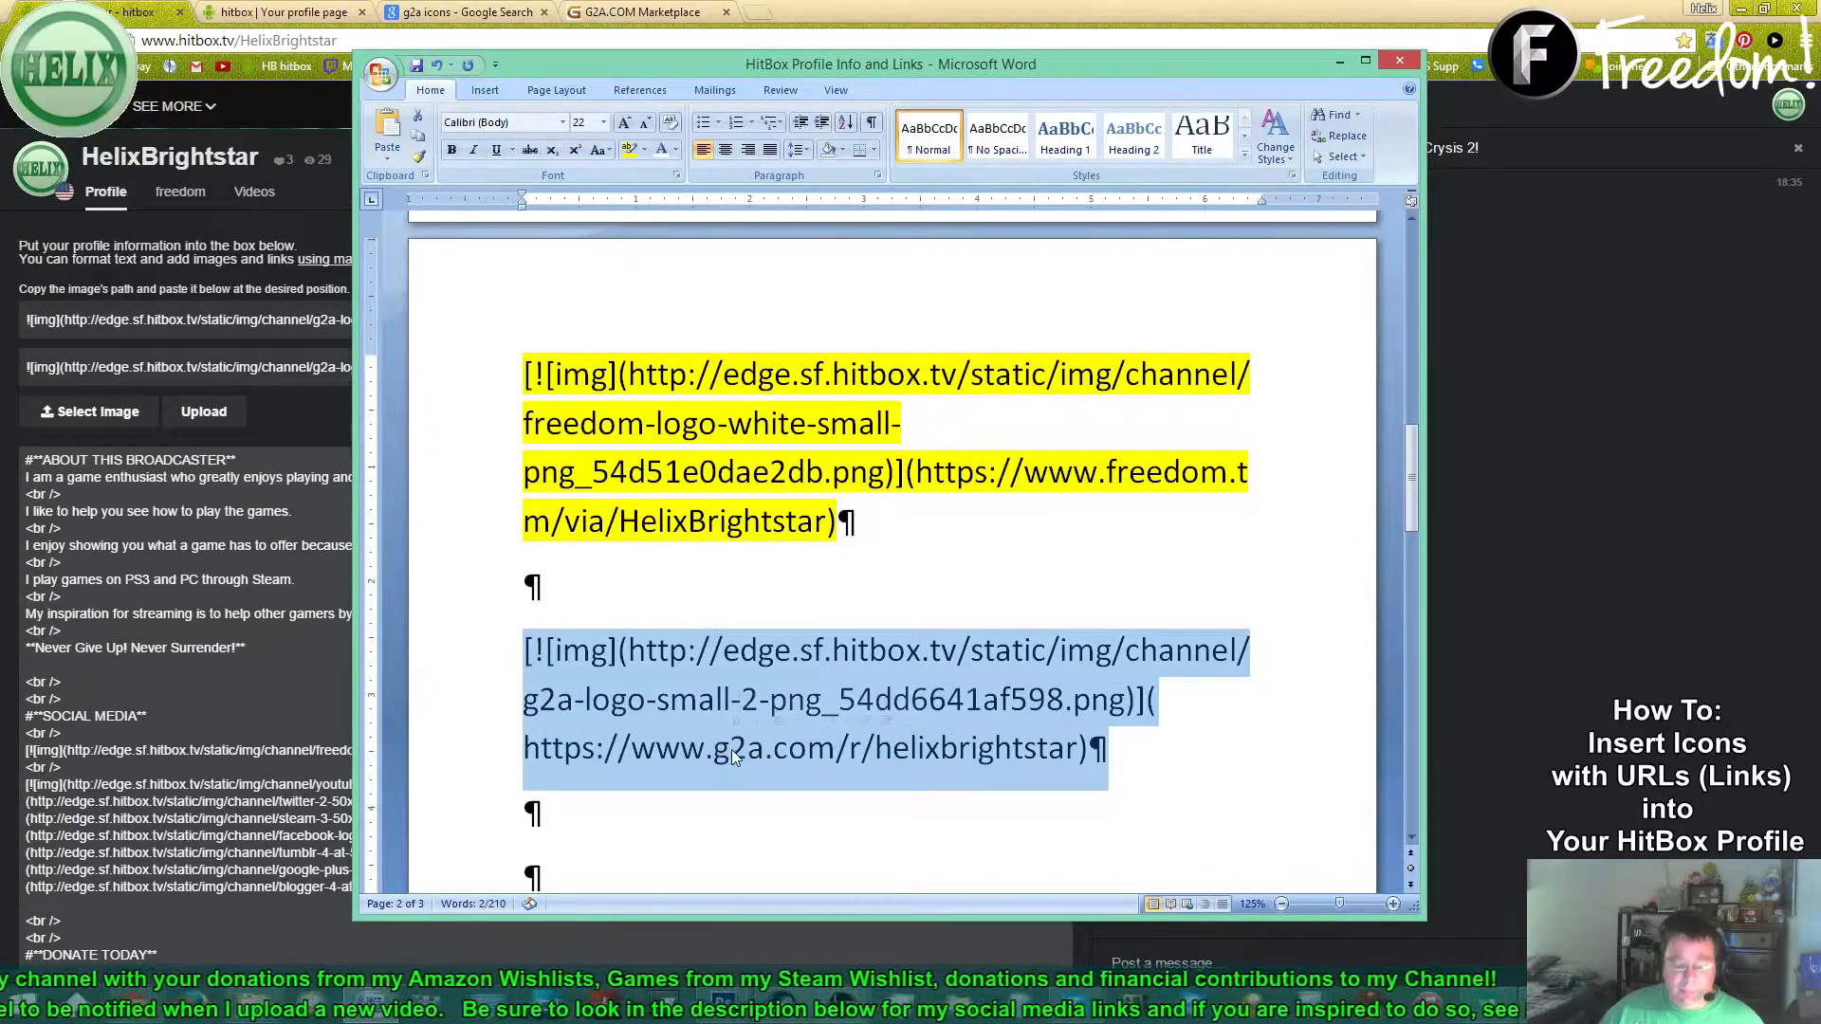
click(125, 27)
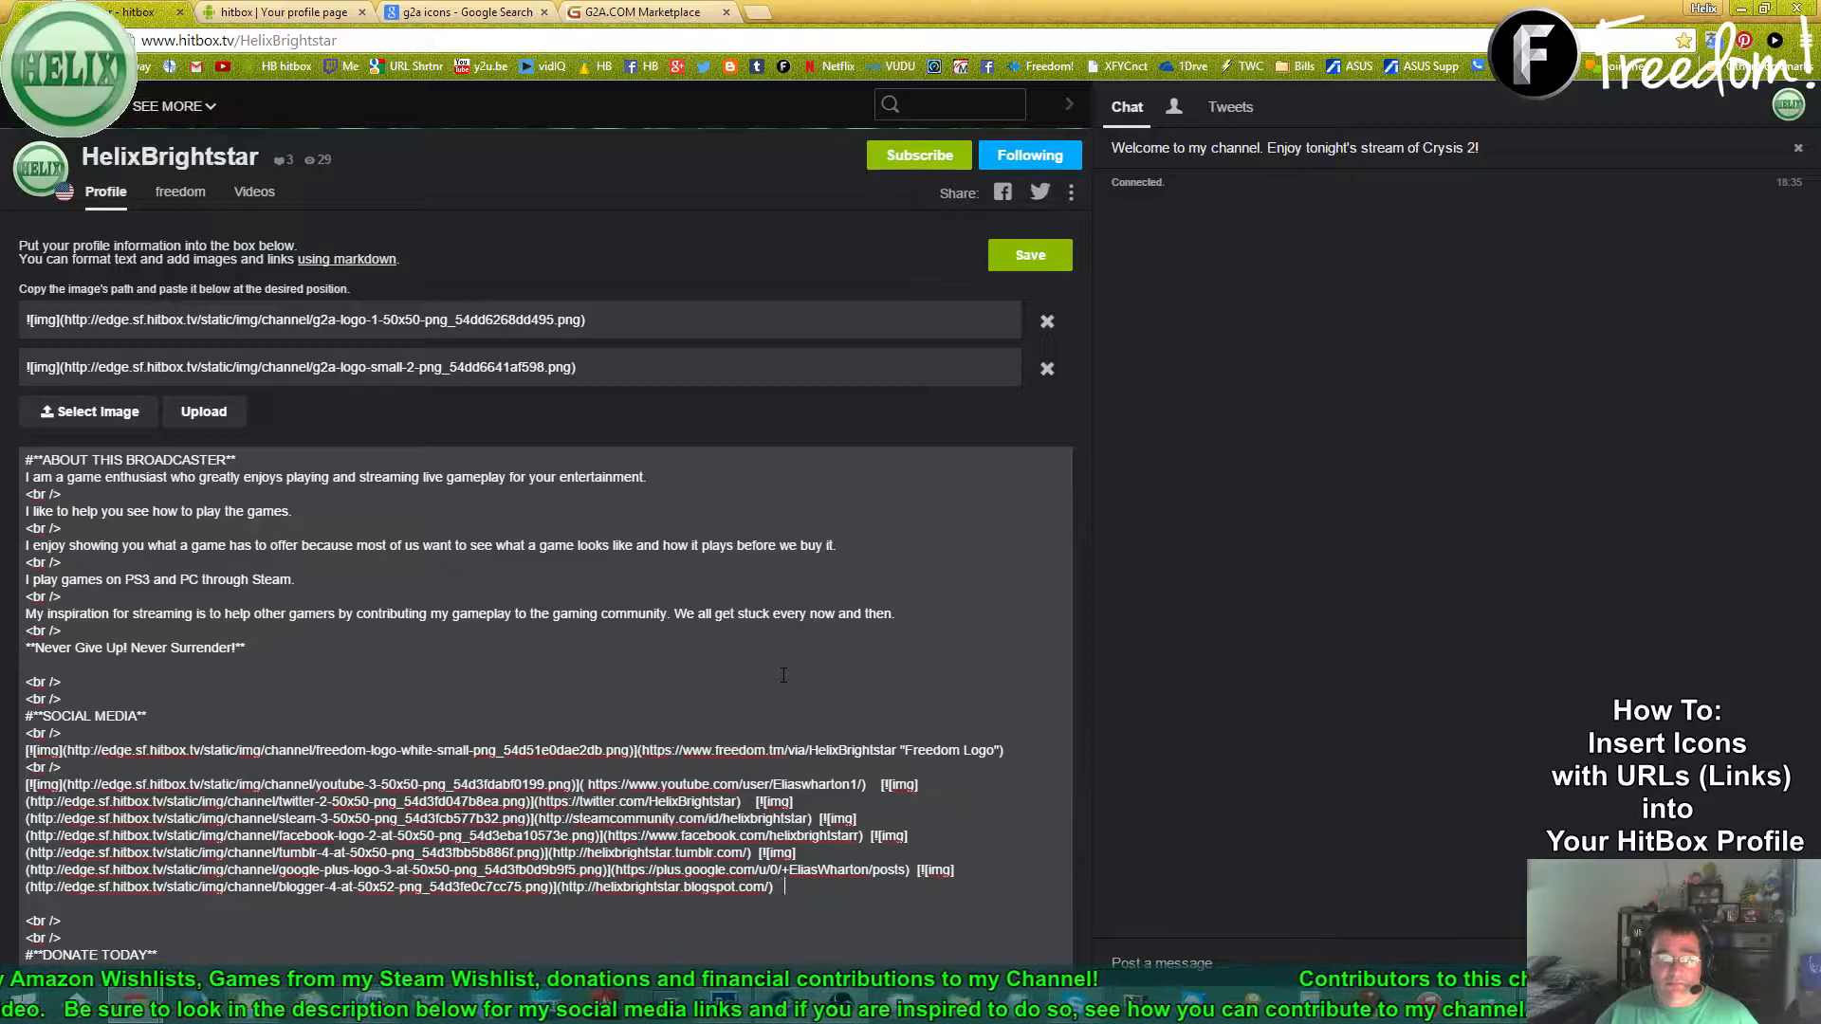
key(ctrl+v)
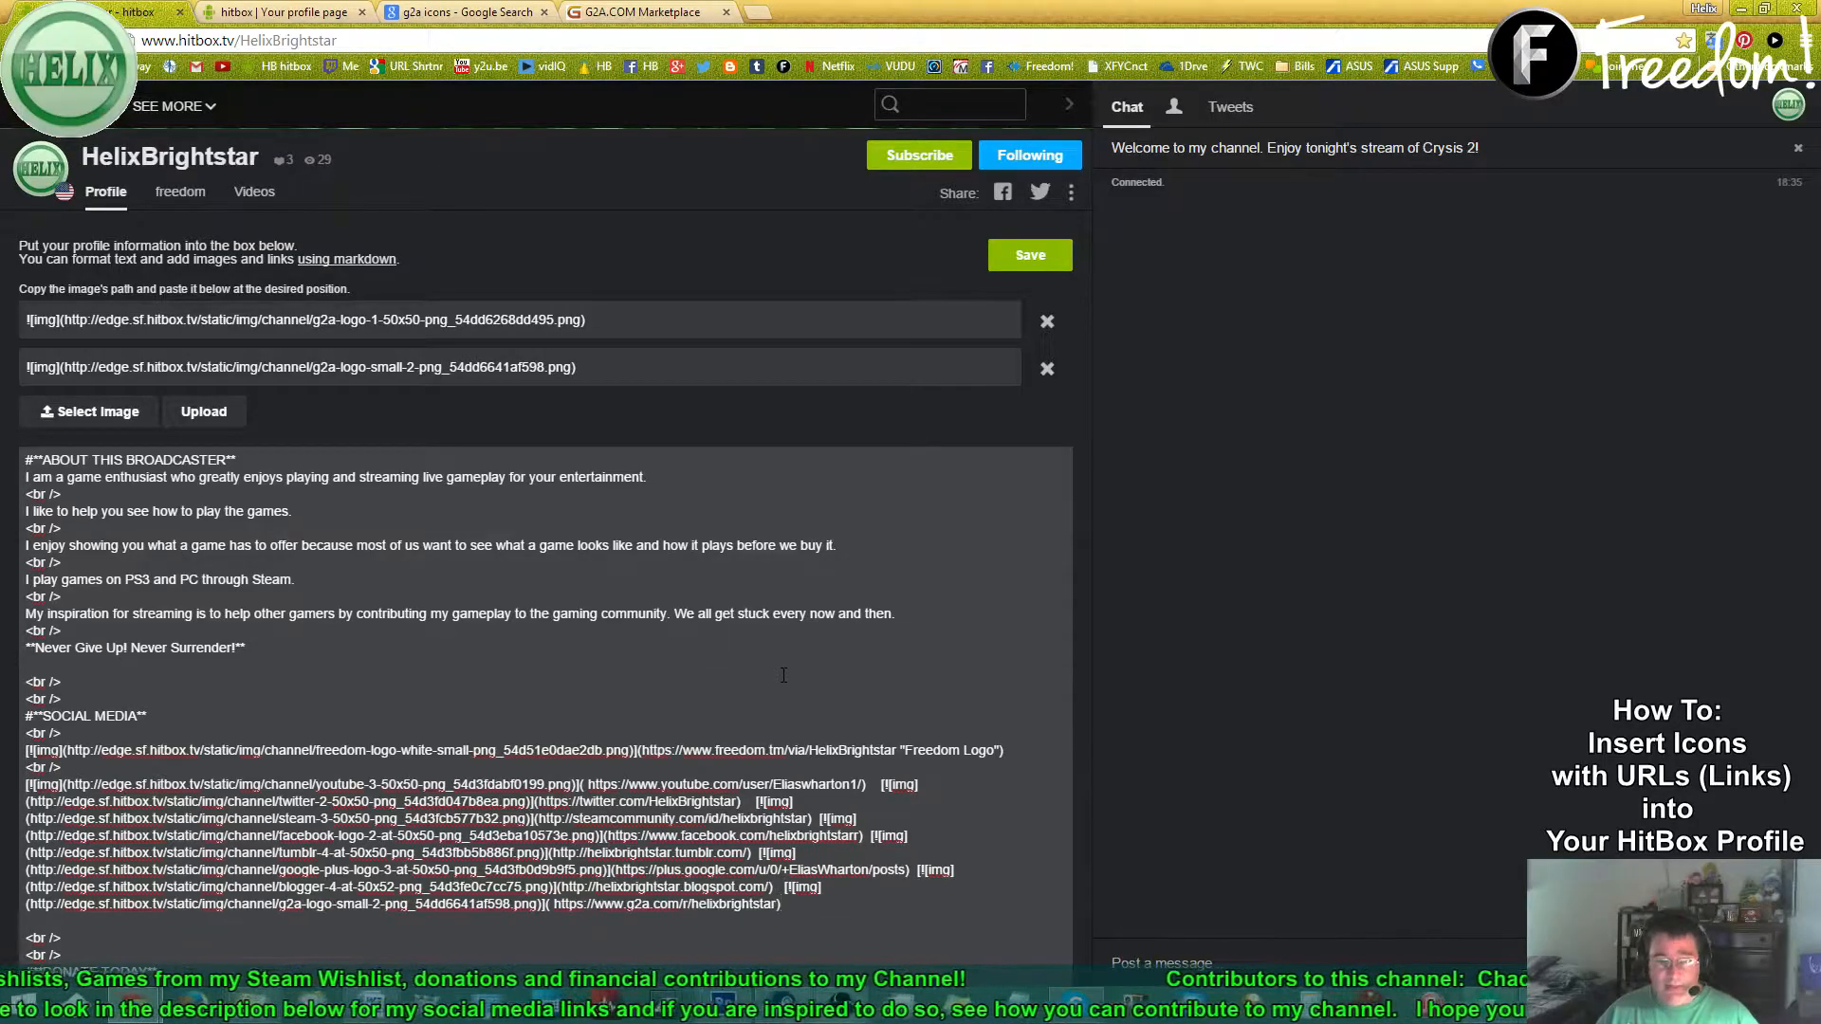
click(1018, 265)
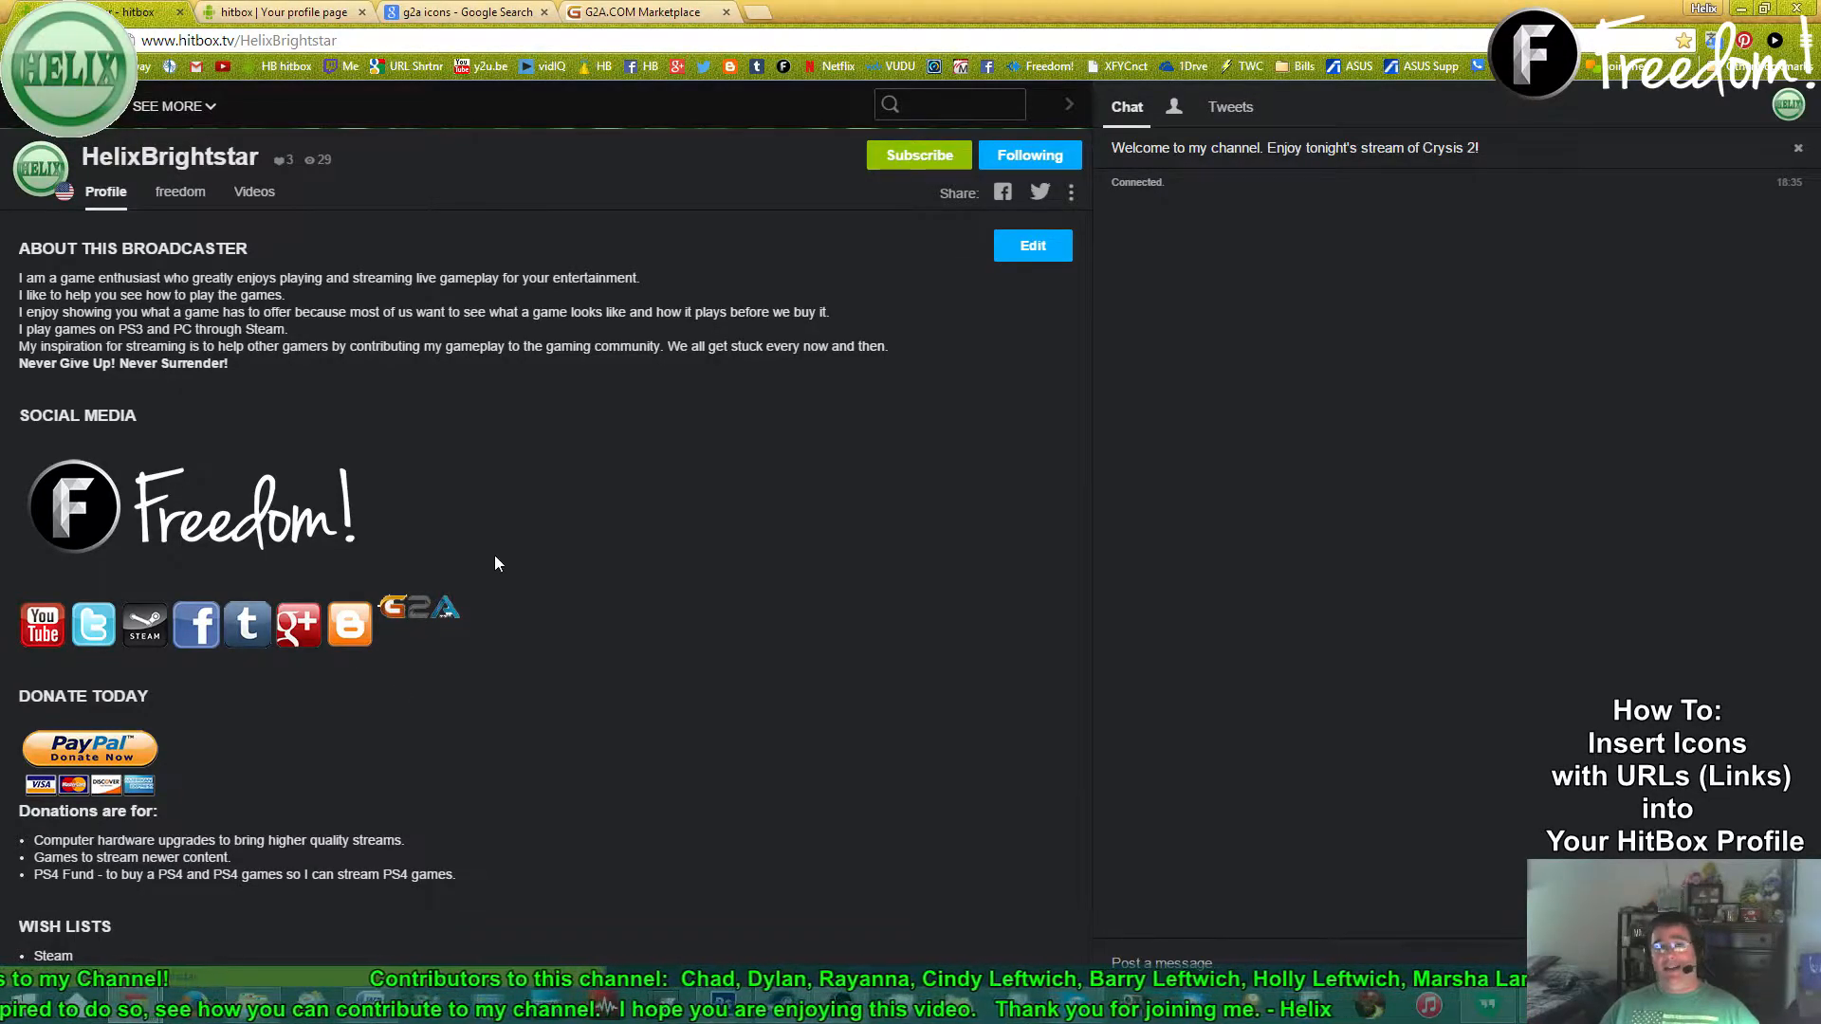
- Reopen the profile editor and delete the newly added G2A icon line
click(1033, 246)
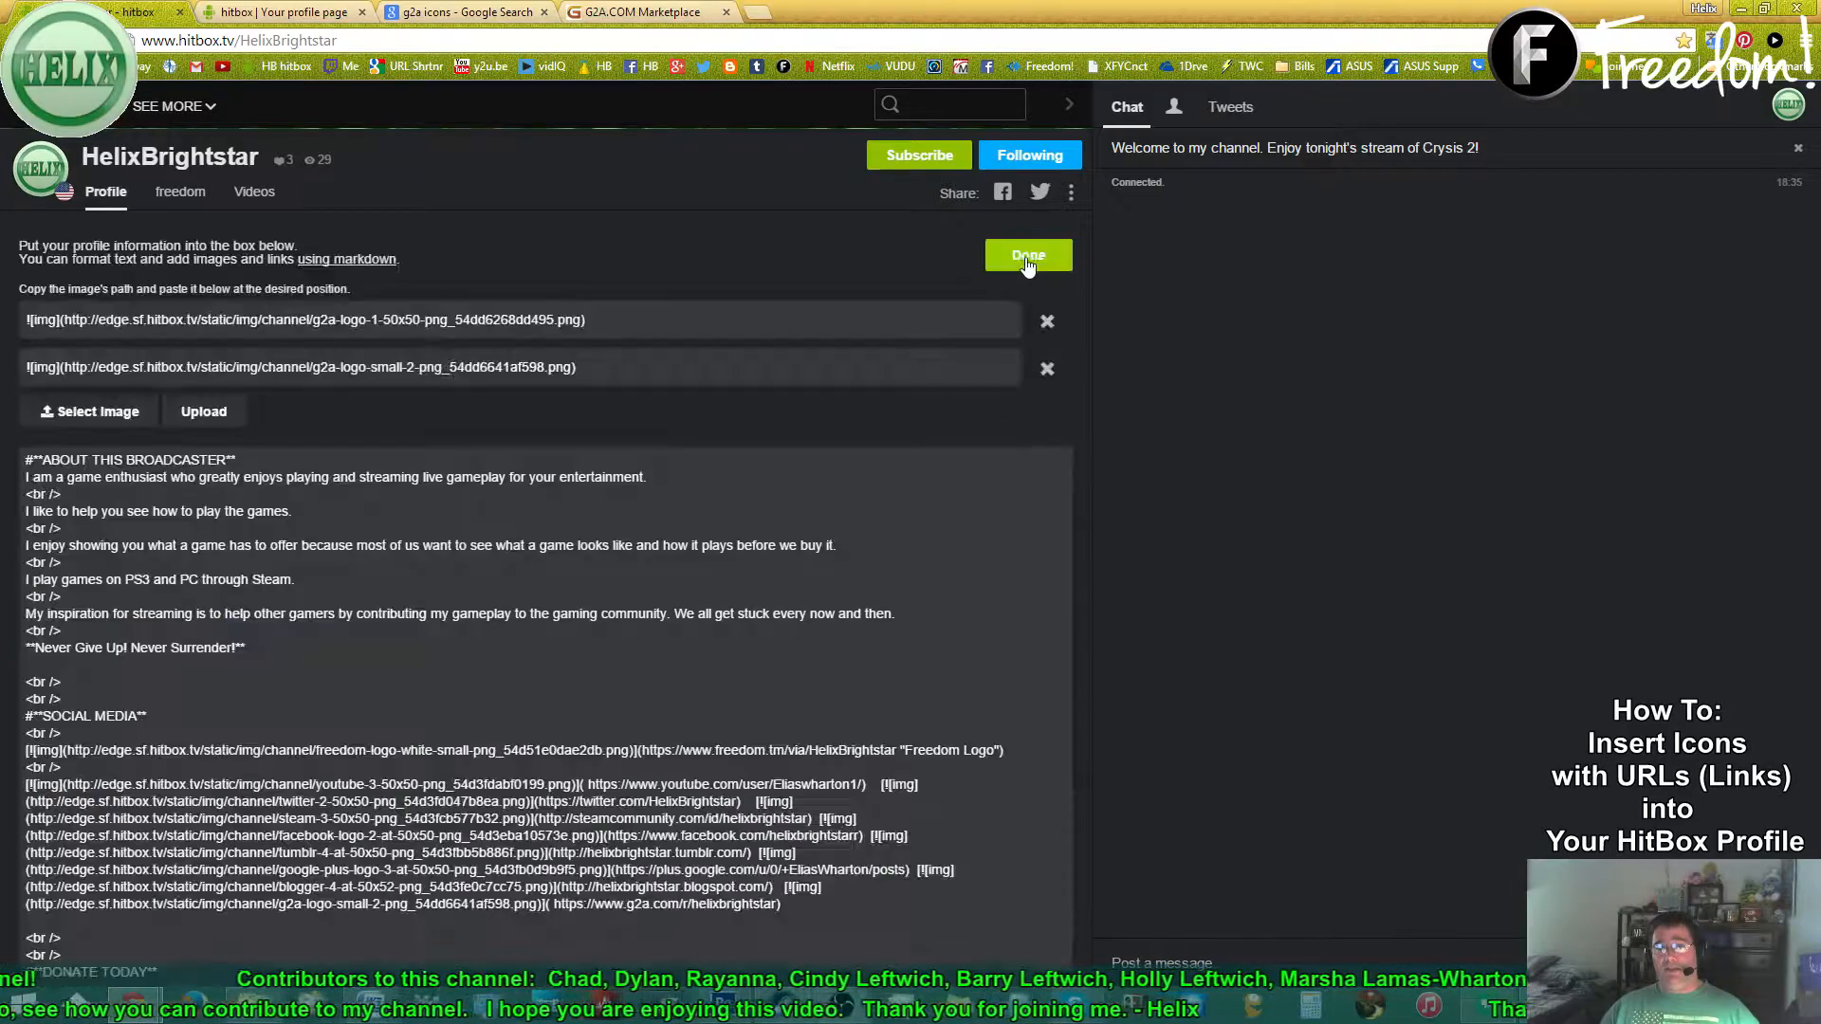
scroll(931, 781, down, 2)
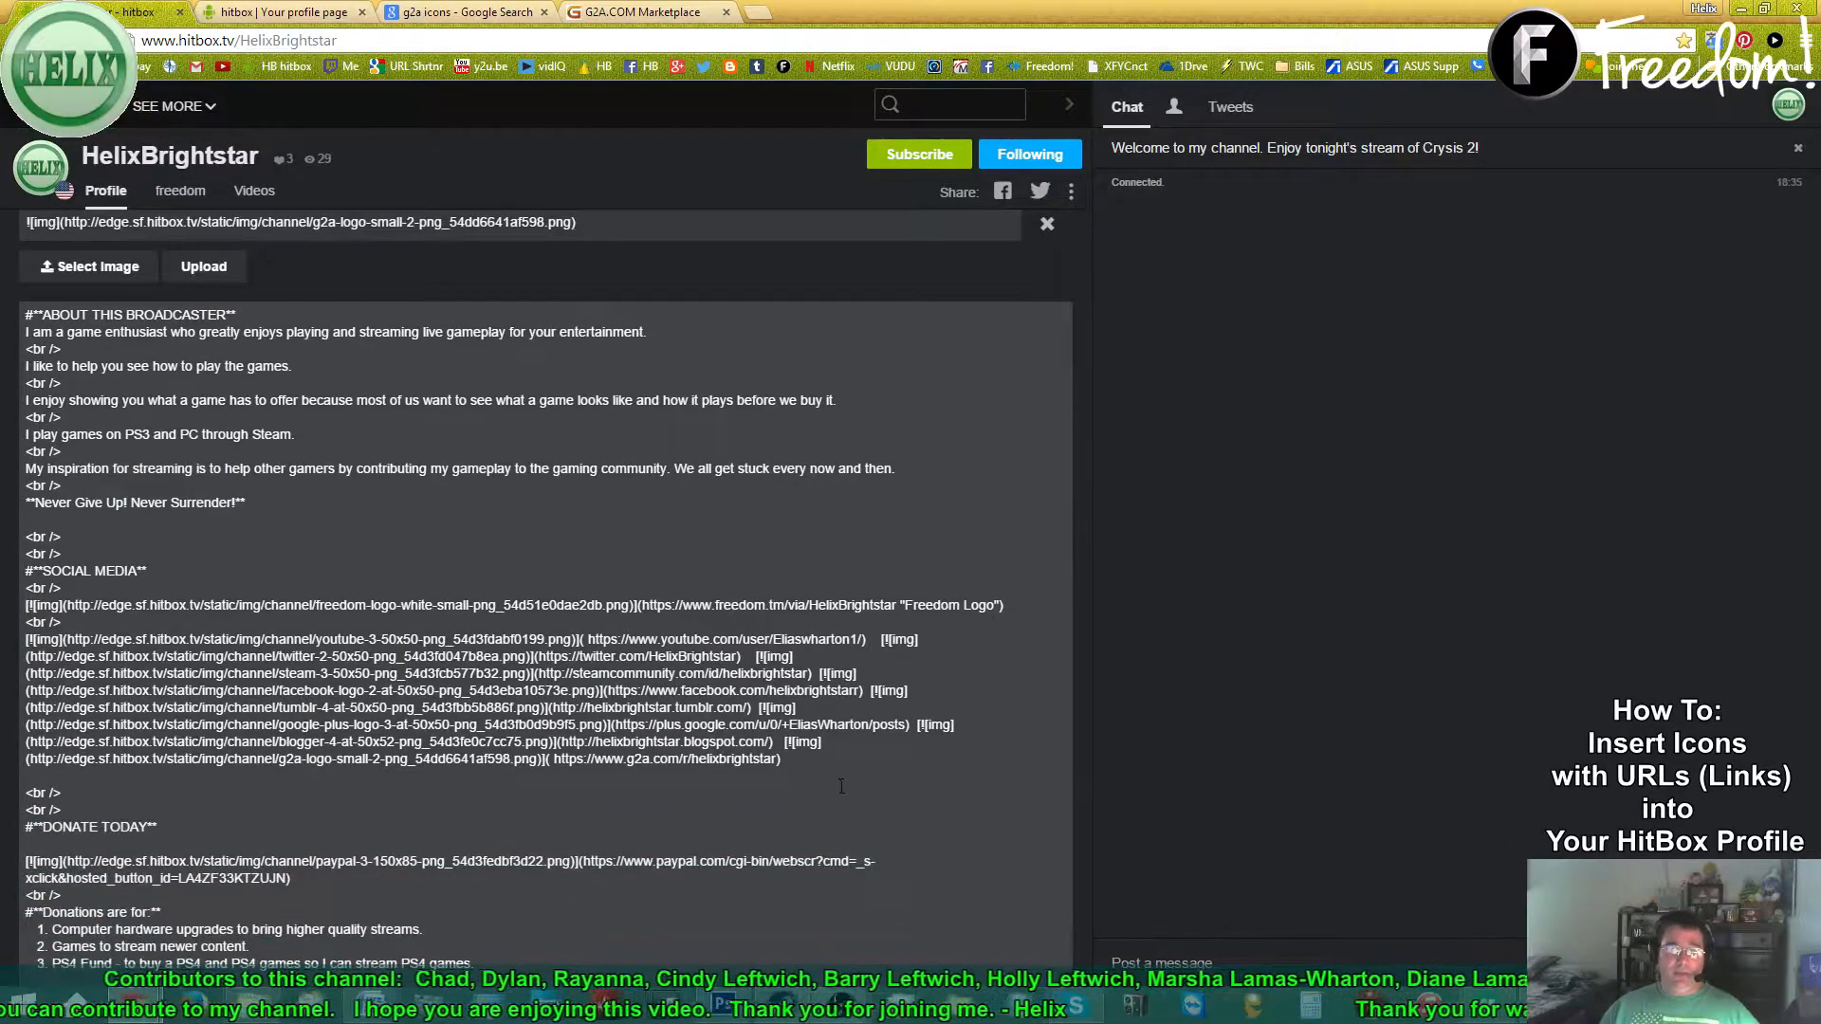
drag(778, 741, 870, 759)
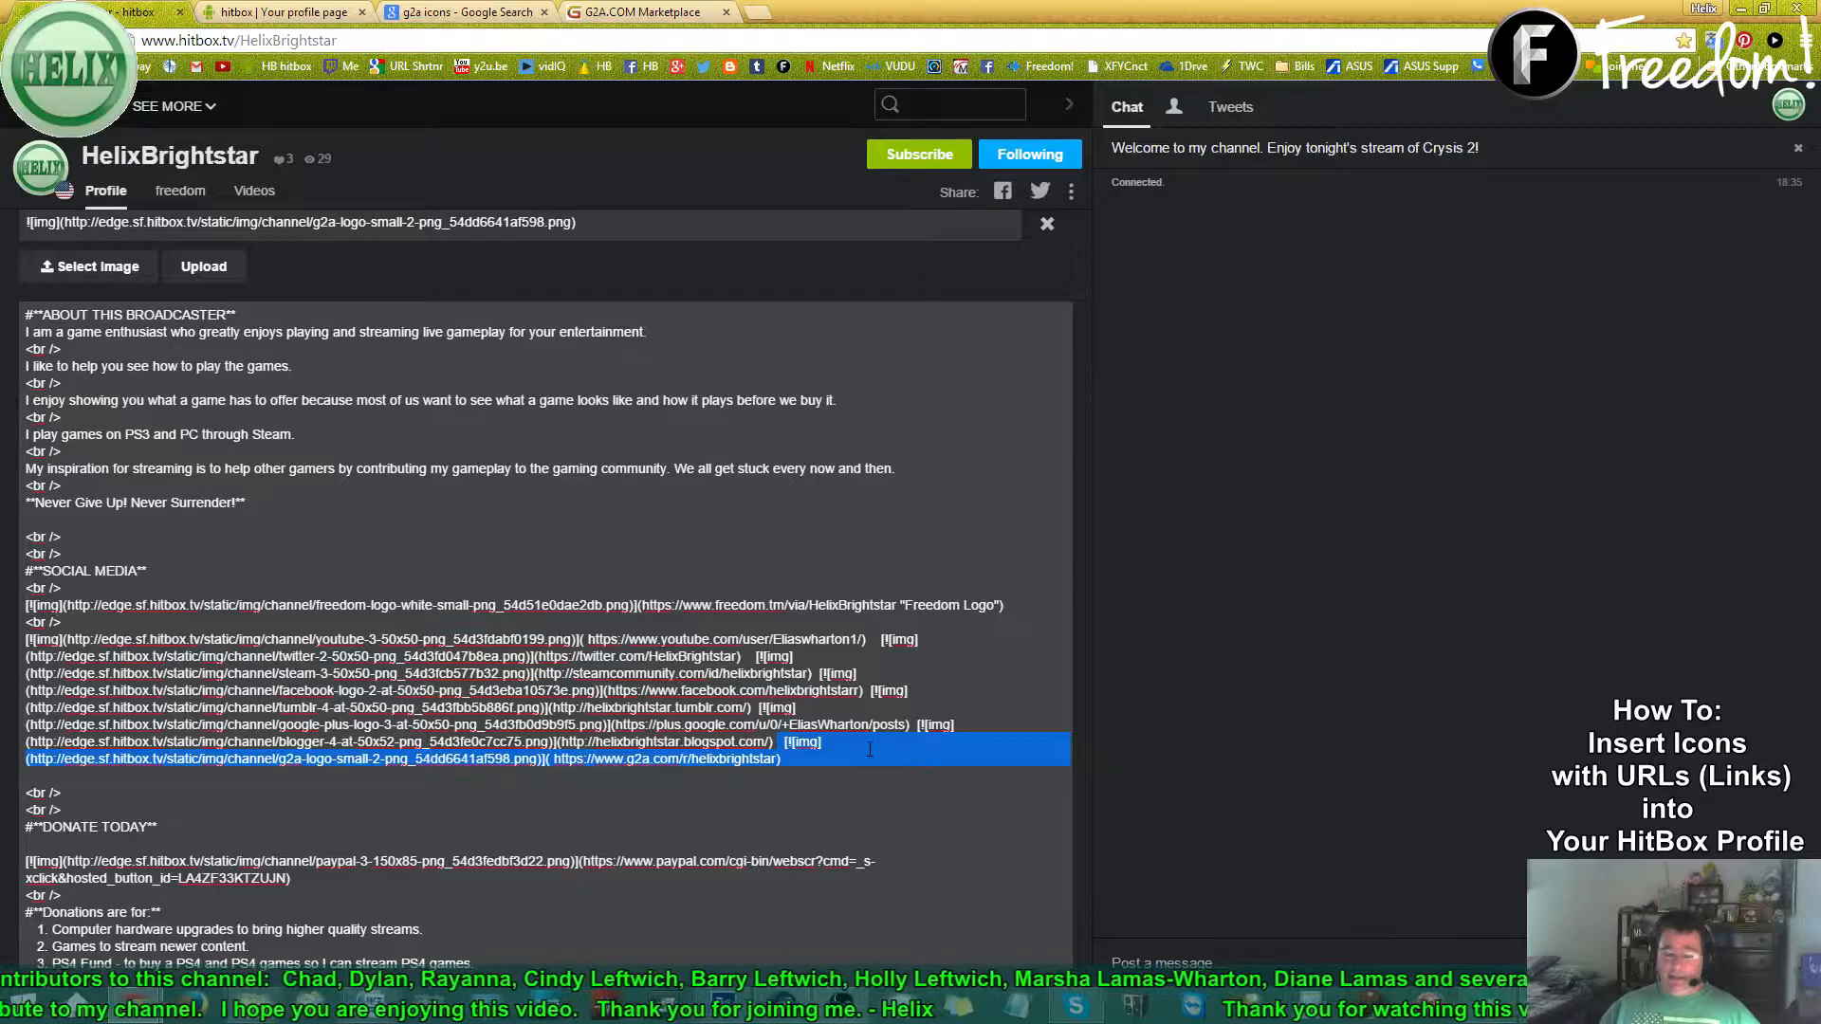
key(BackSpace)
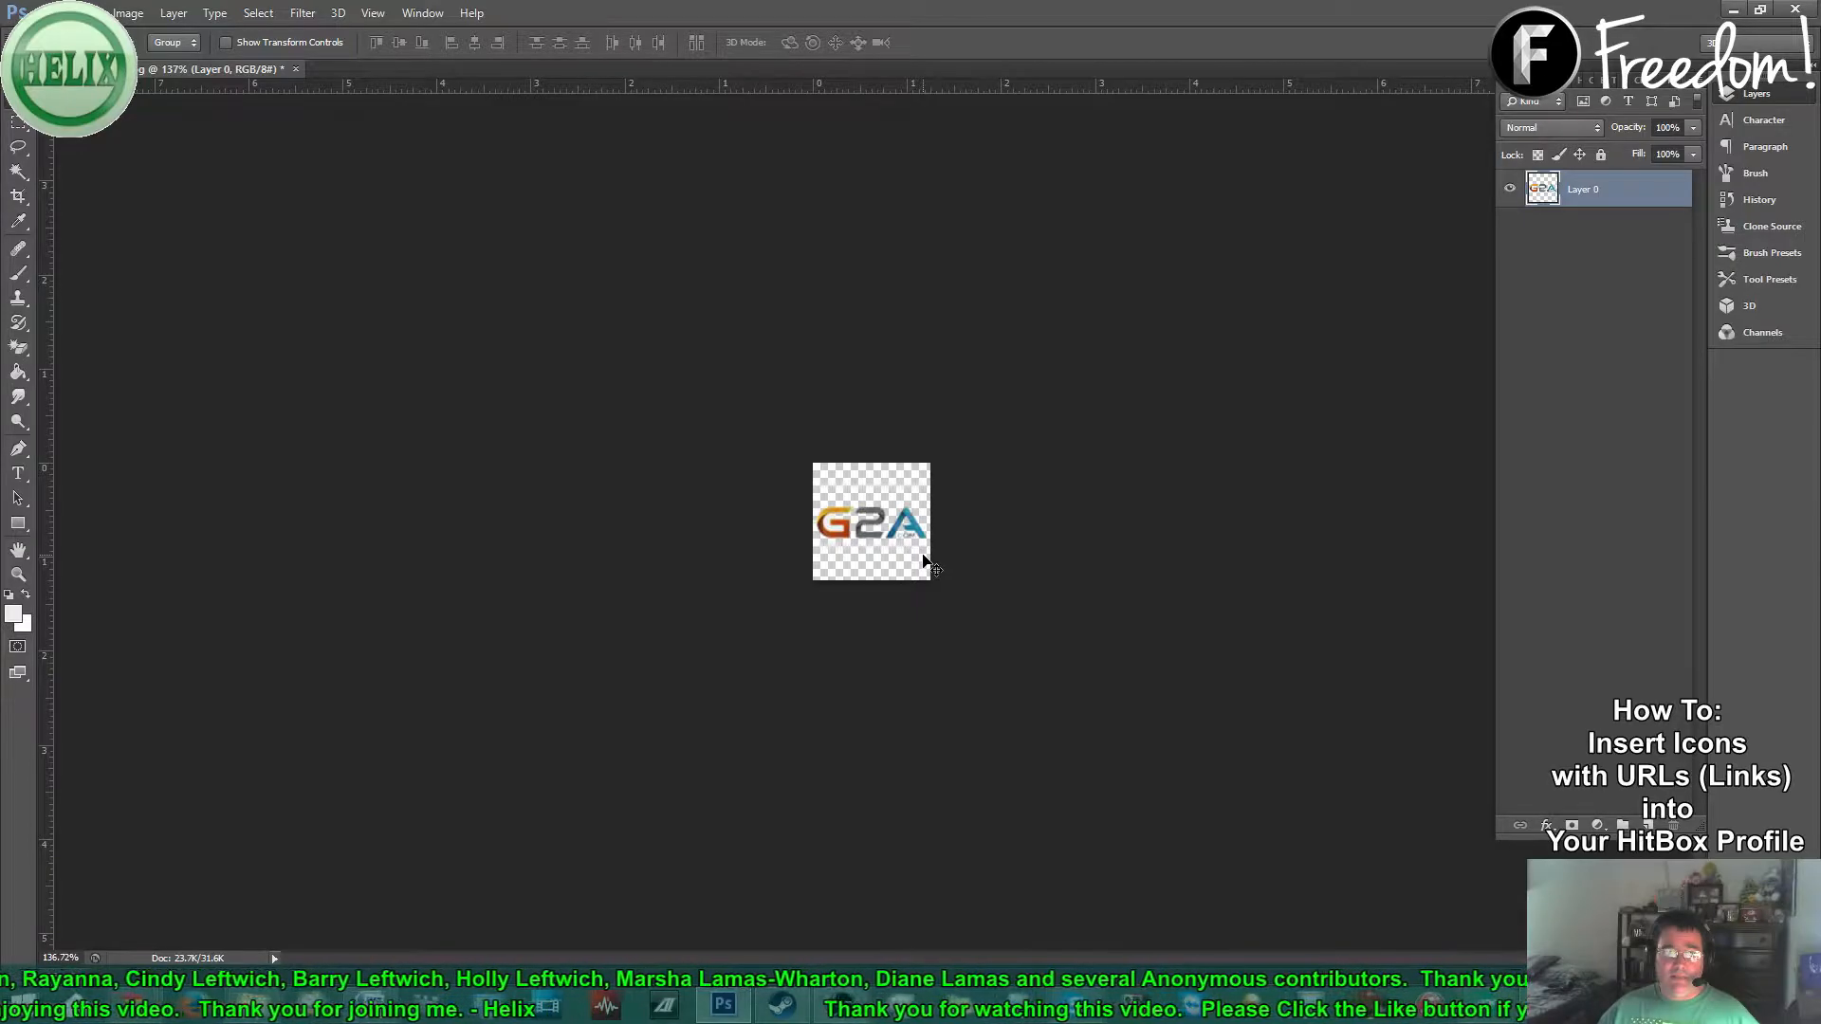
- Close G2A Logo Small.jpg without saving and bring up the File > Open Recent list
scroll(875, 541, up, 6)
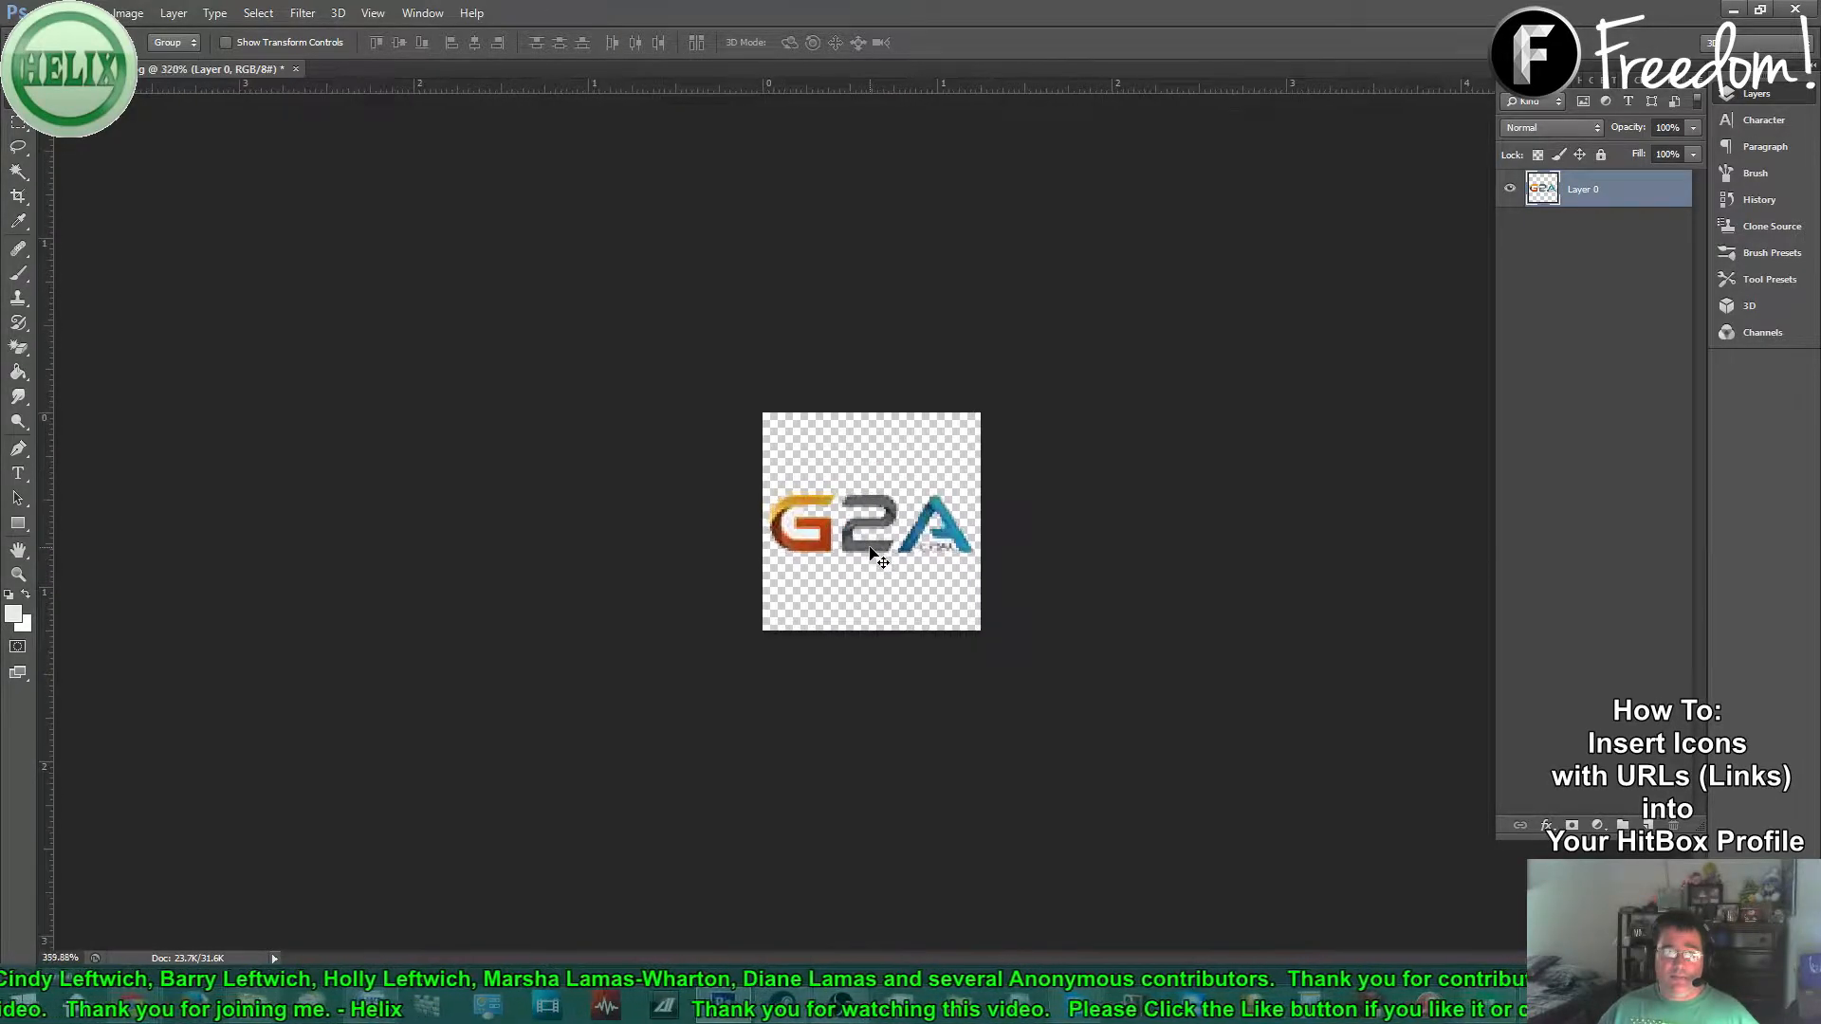
scroll(711, 496, down, 5)
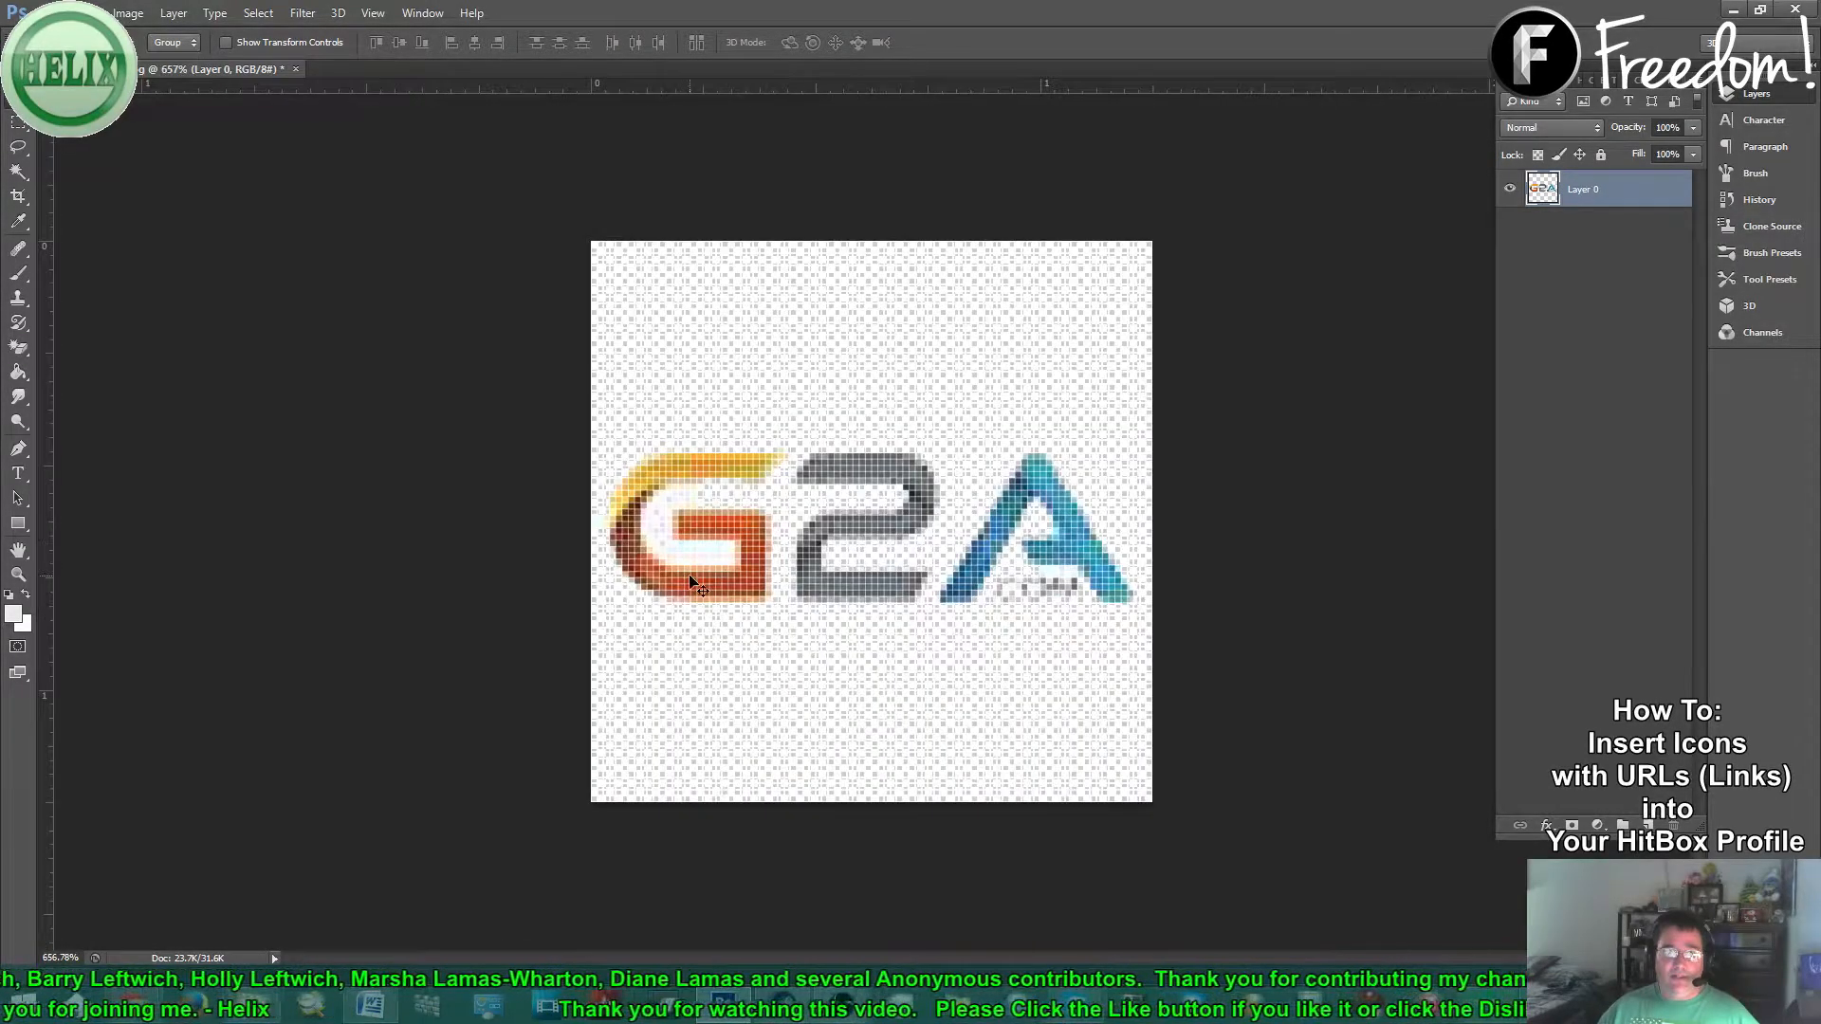
scroll(698, 588, down, 1)
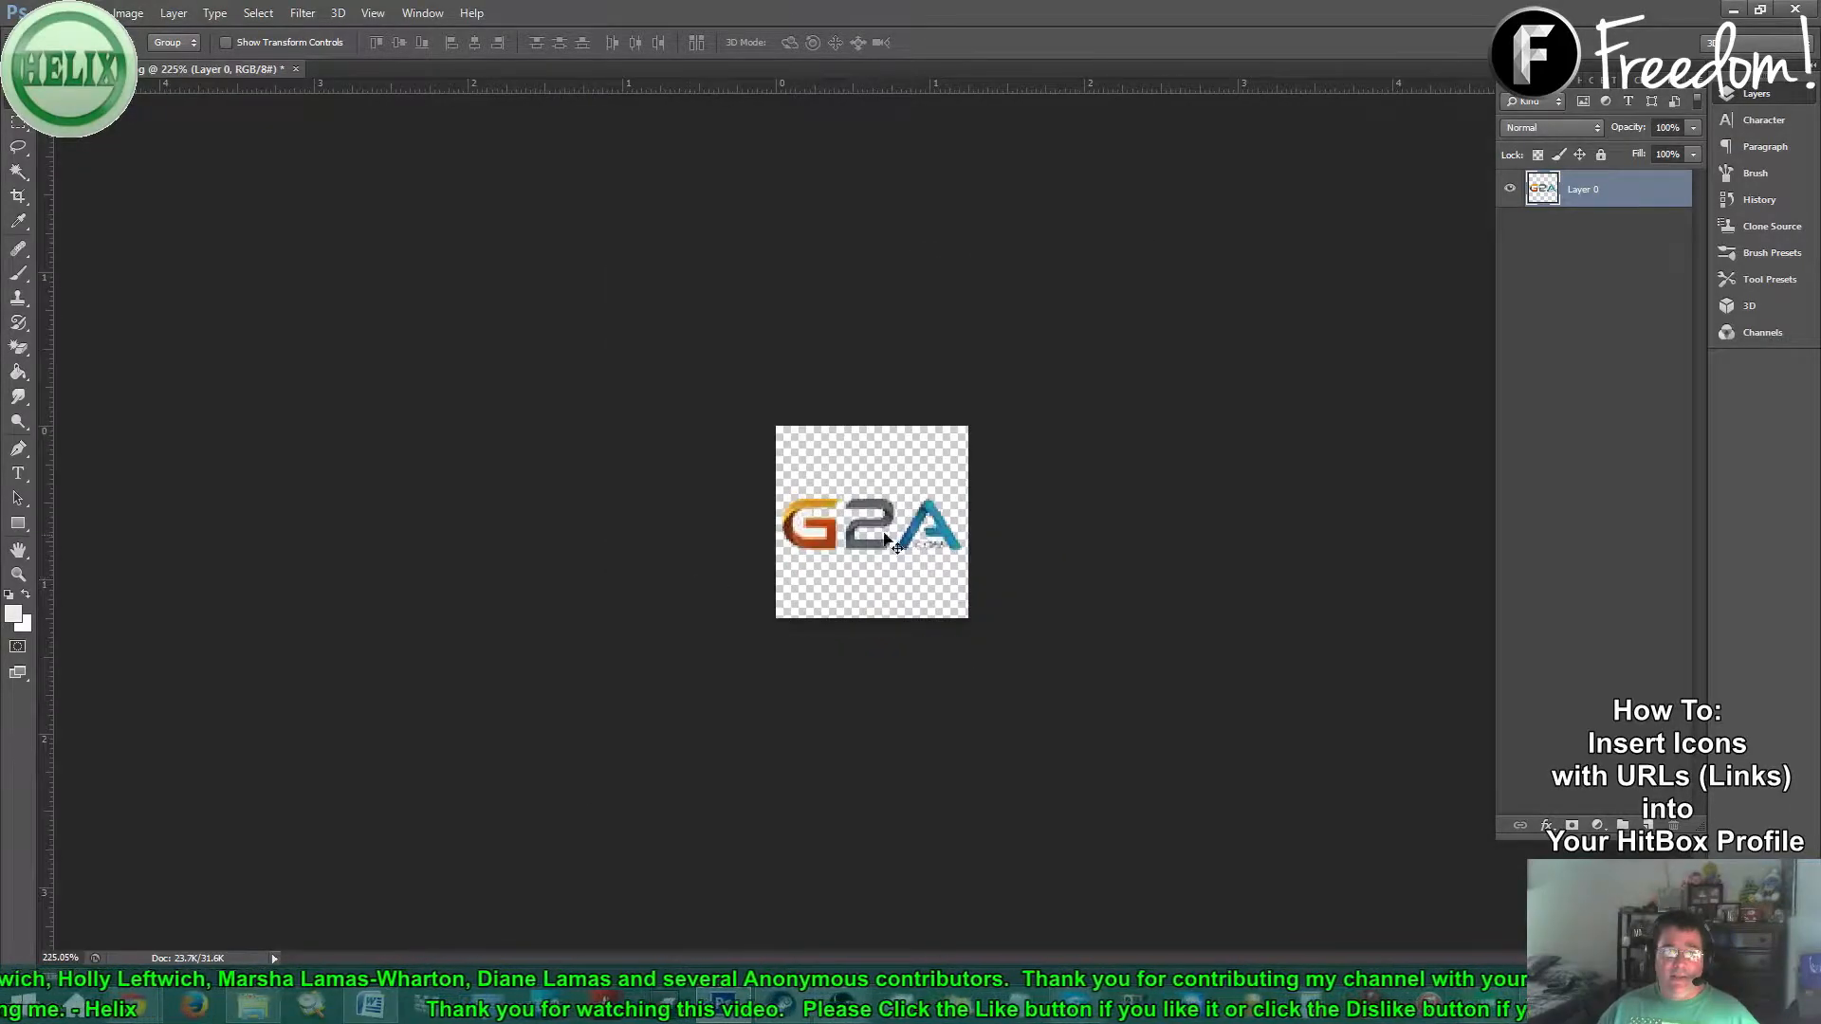
click(295, 70)
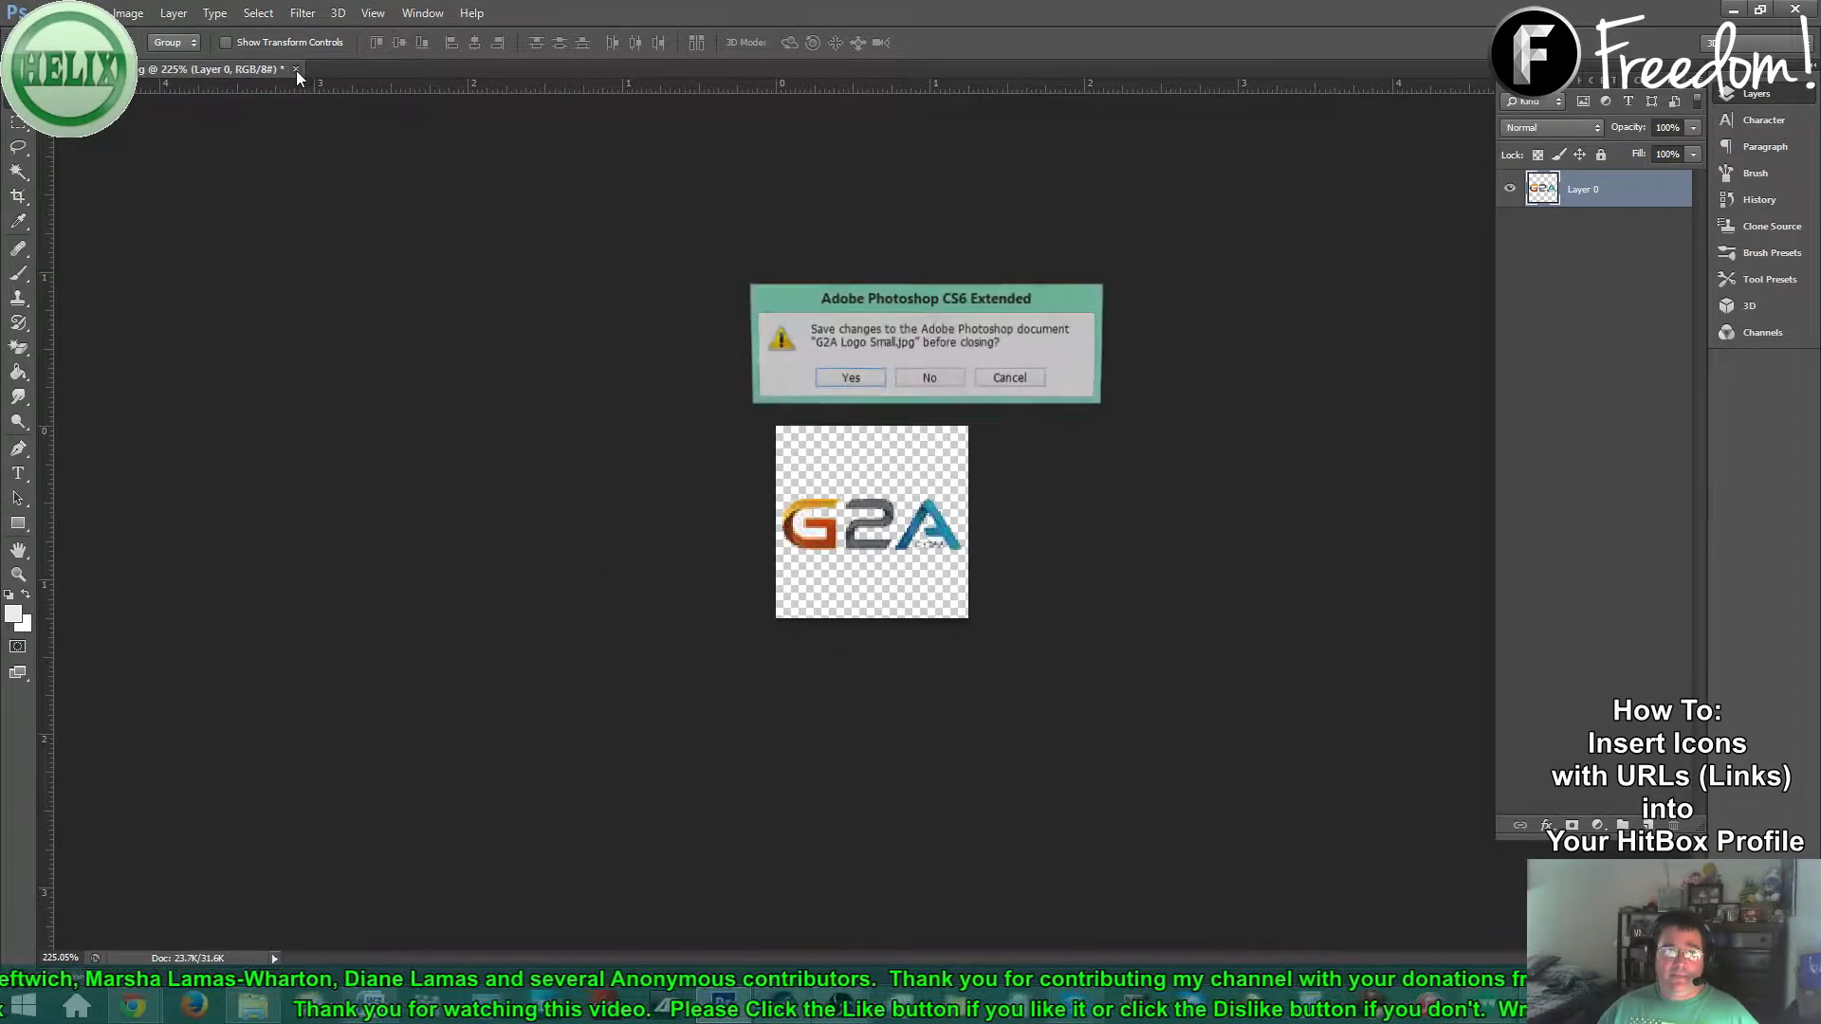
click(927, 381)
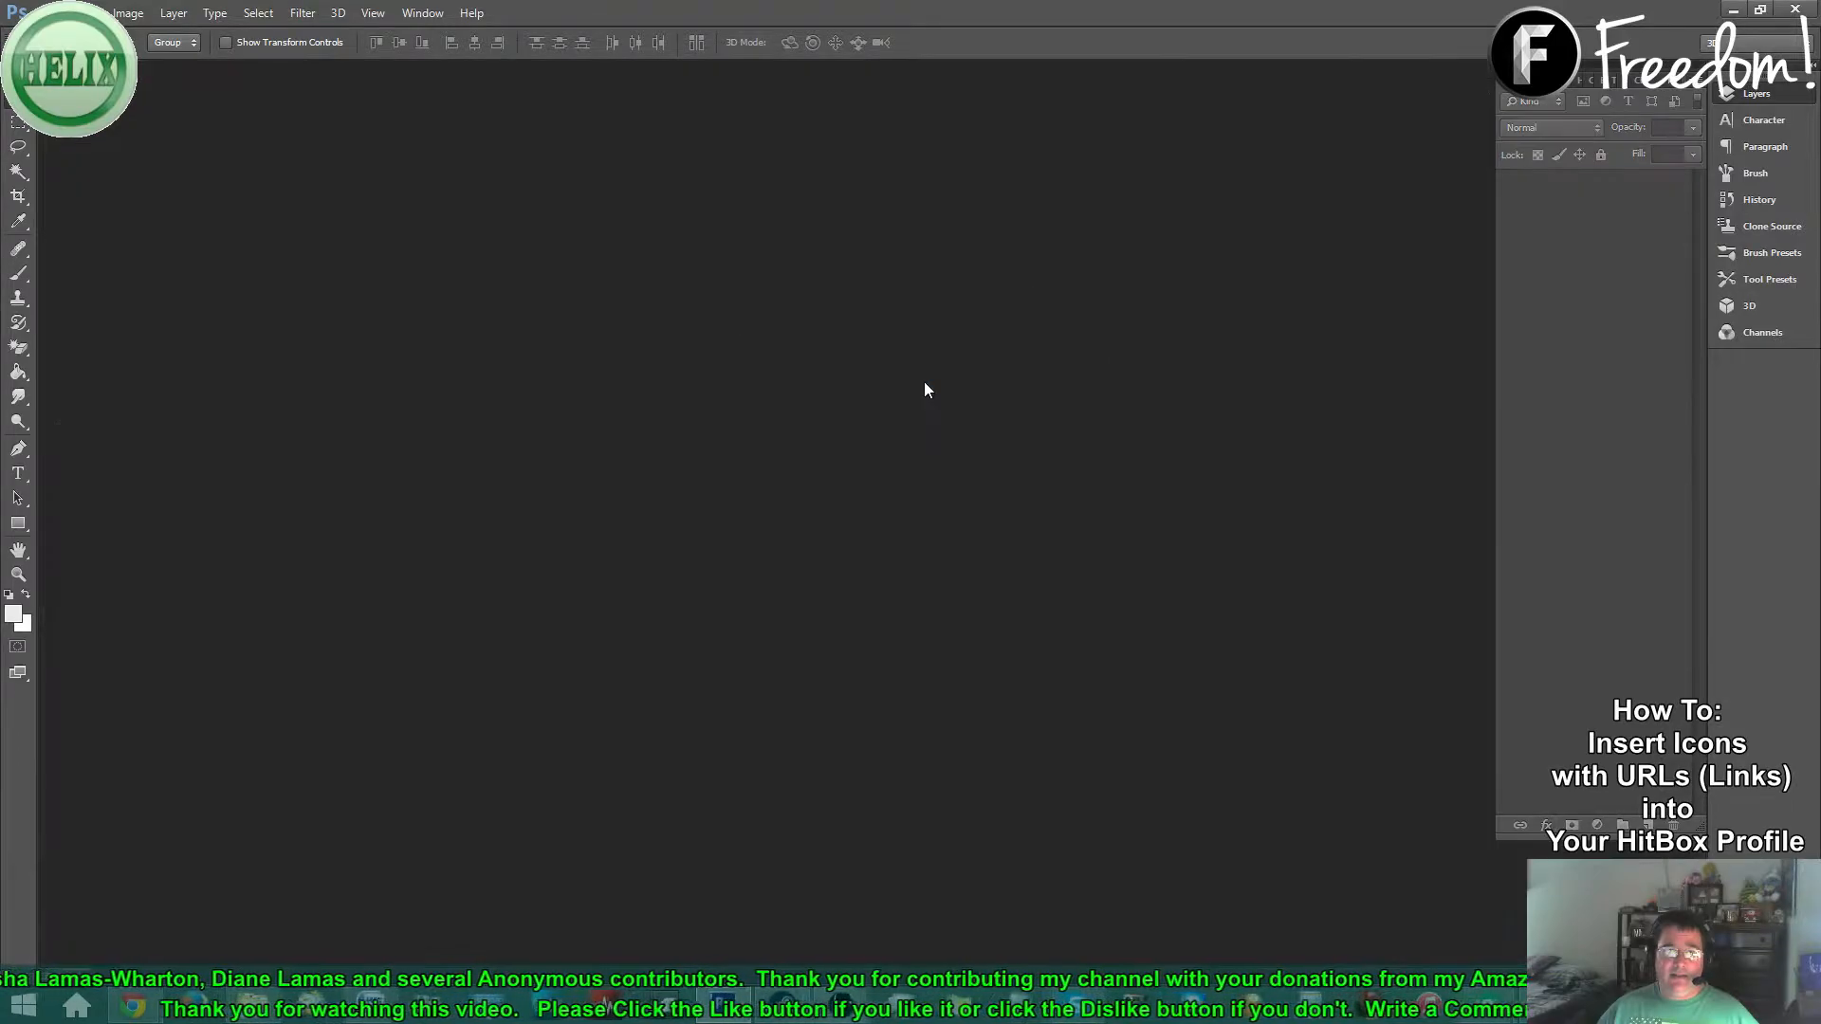
click(52, 13)
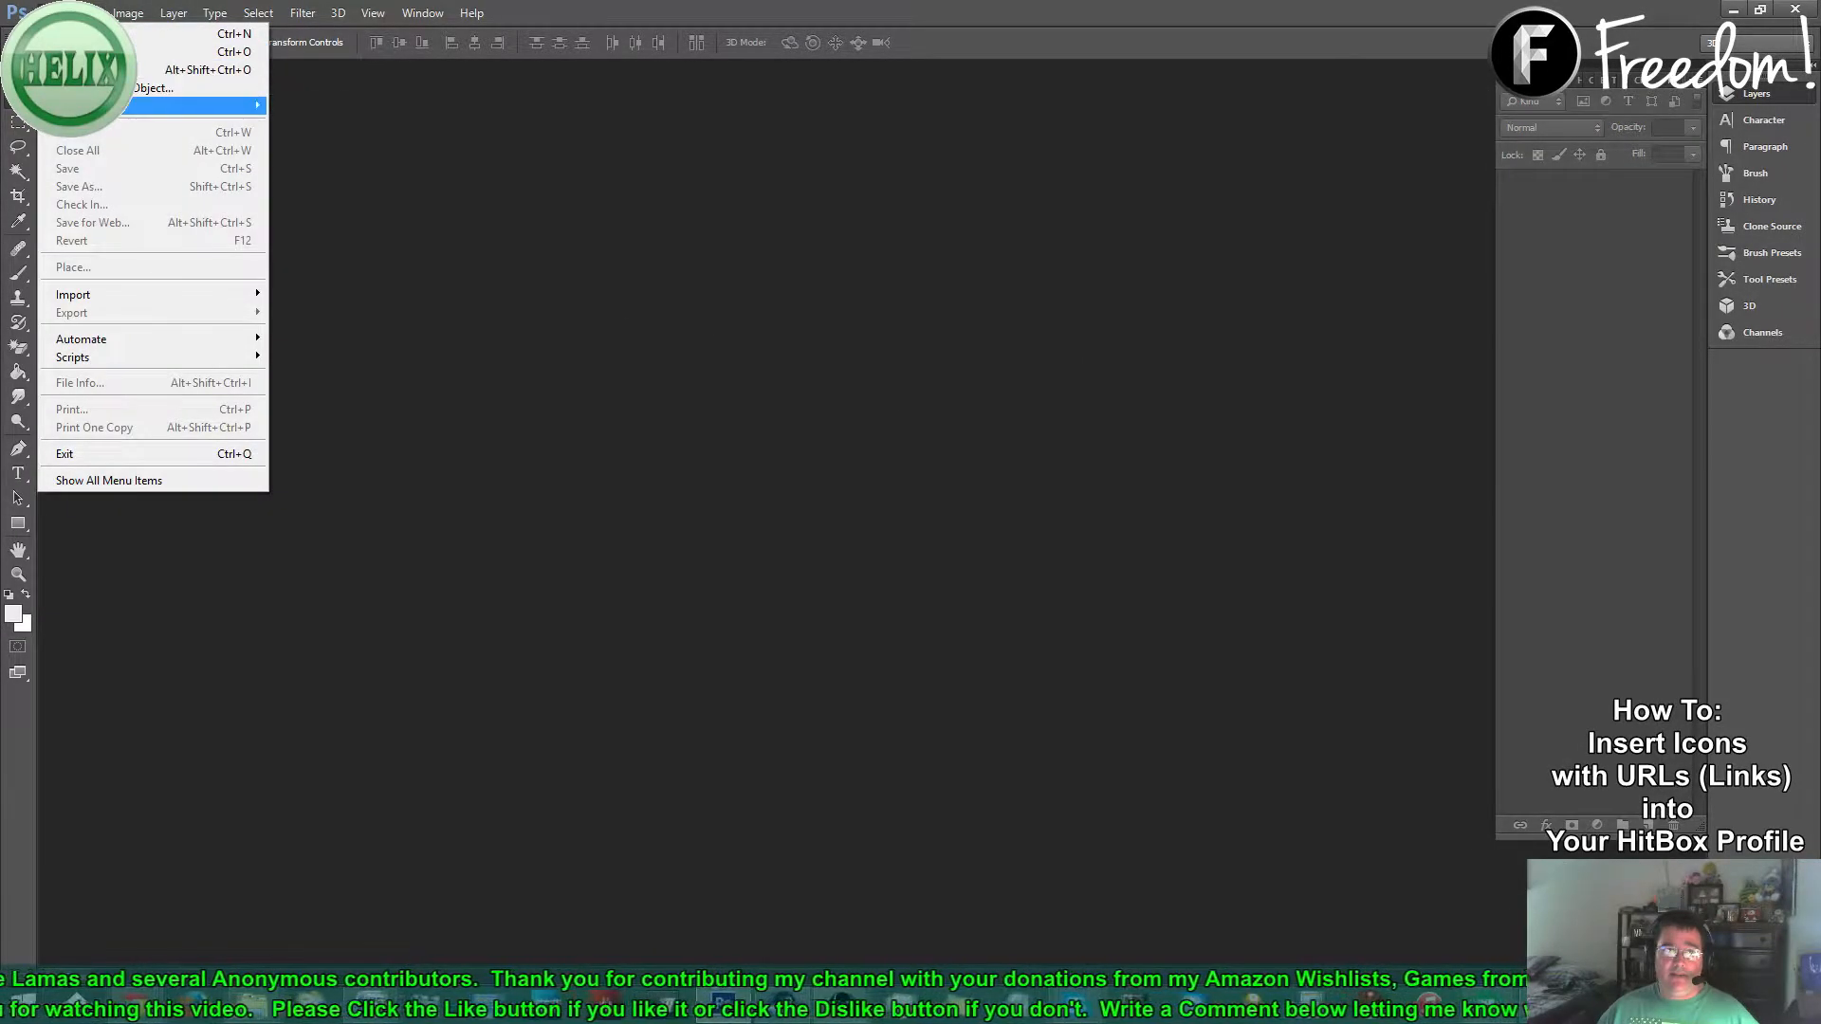
mouse_move(228, 105)
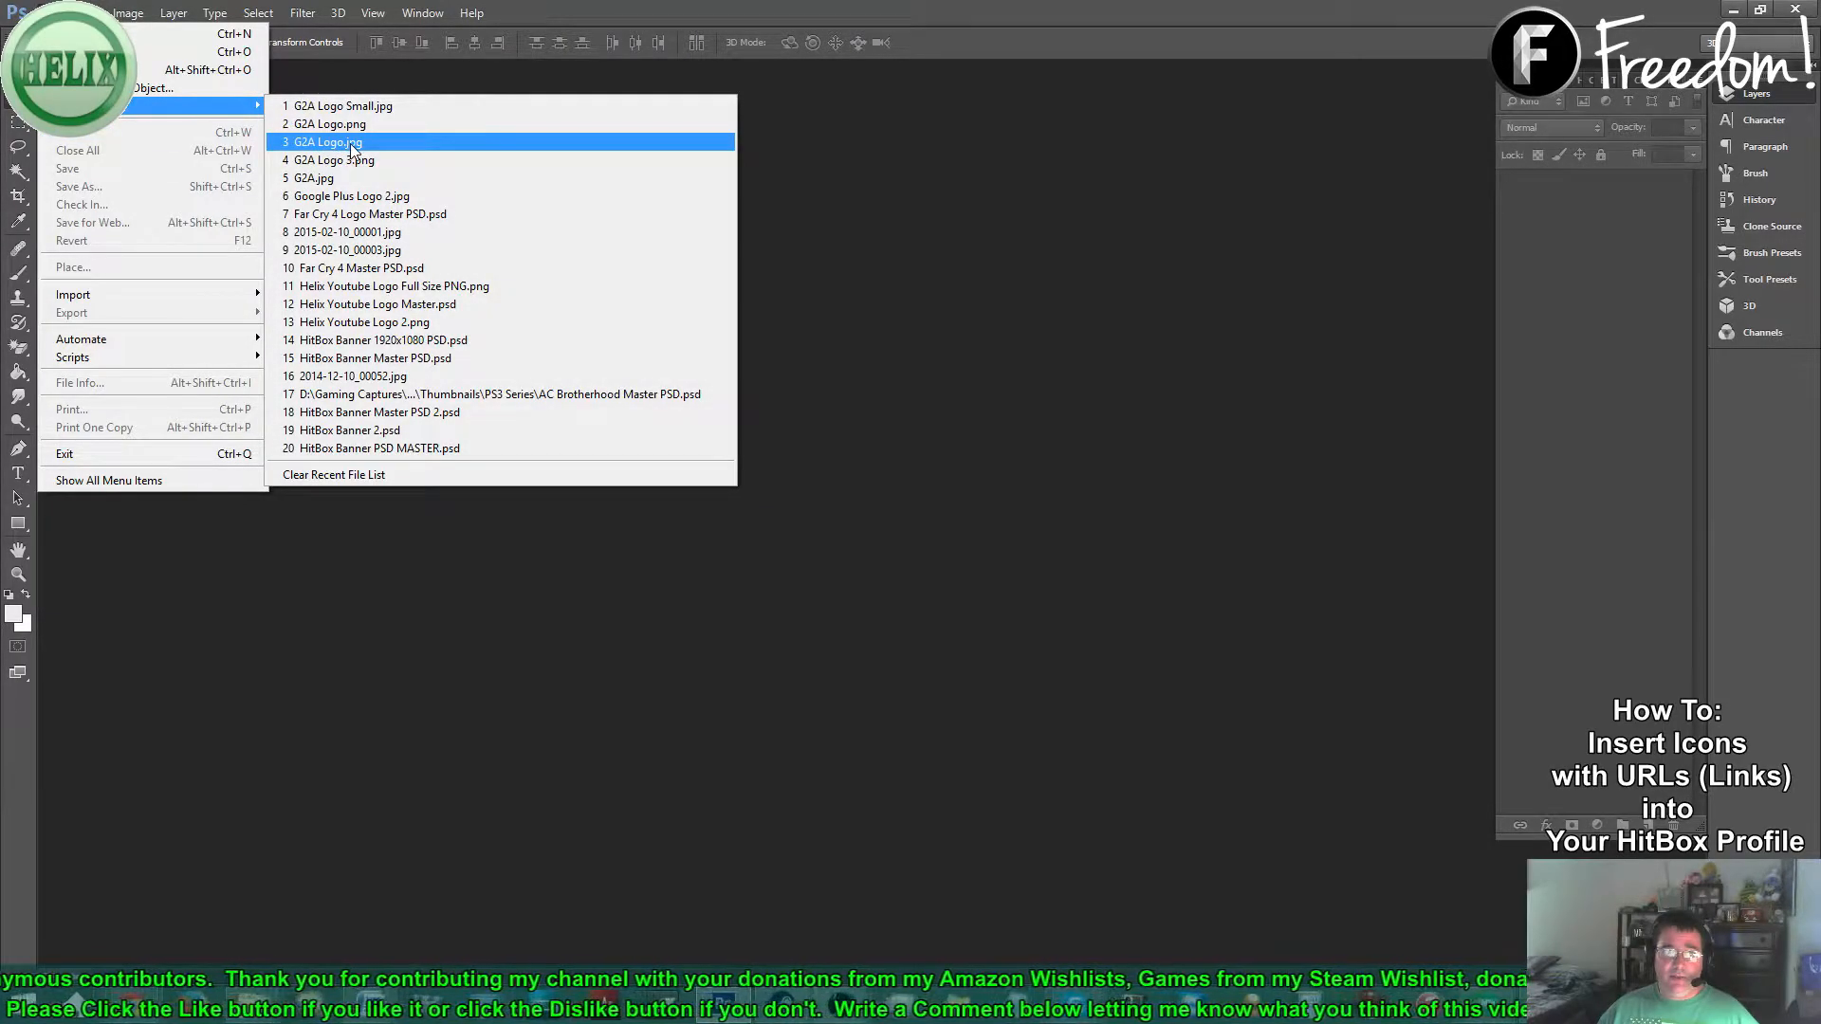
- Reopen G2A Logo.jpg from Open Recent after dismissing the file-not-found error
click(334, 179)
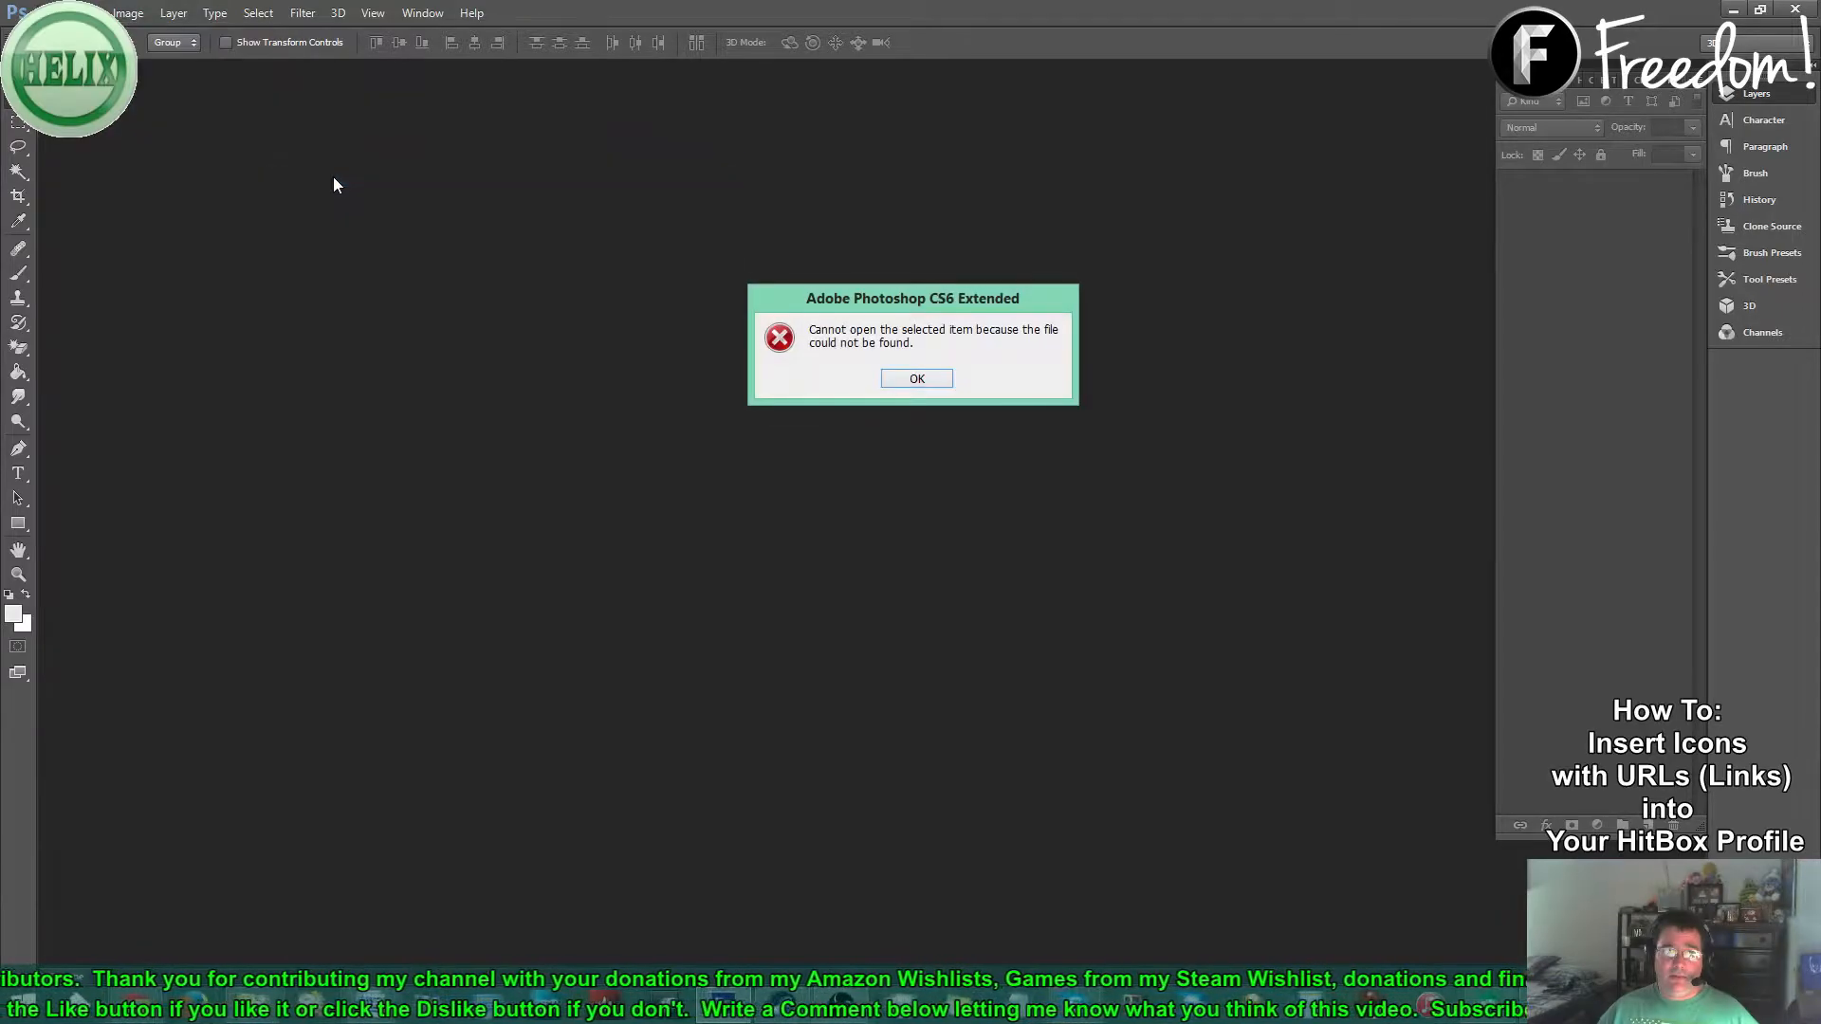
click(946, 377)
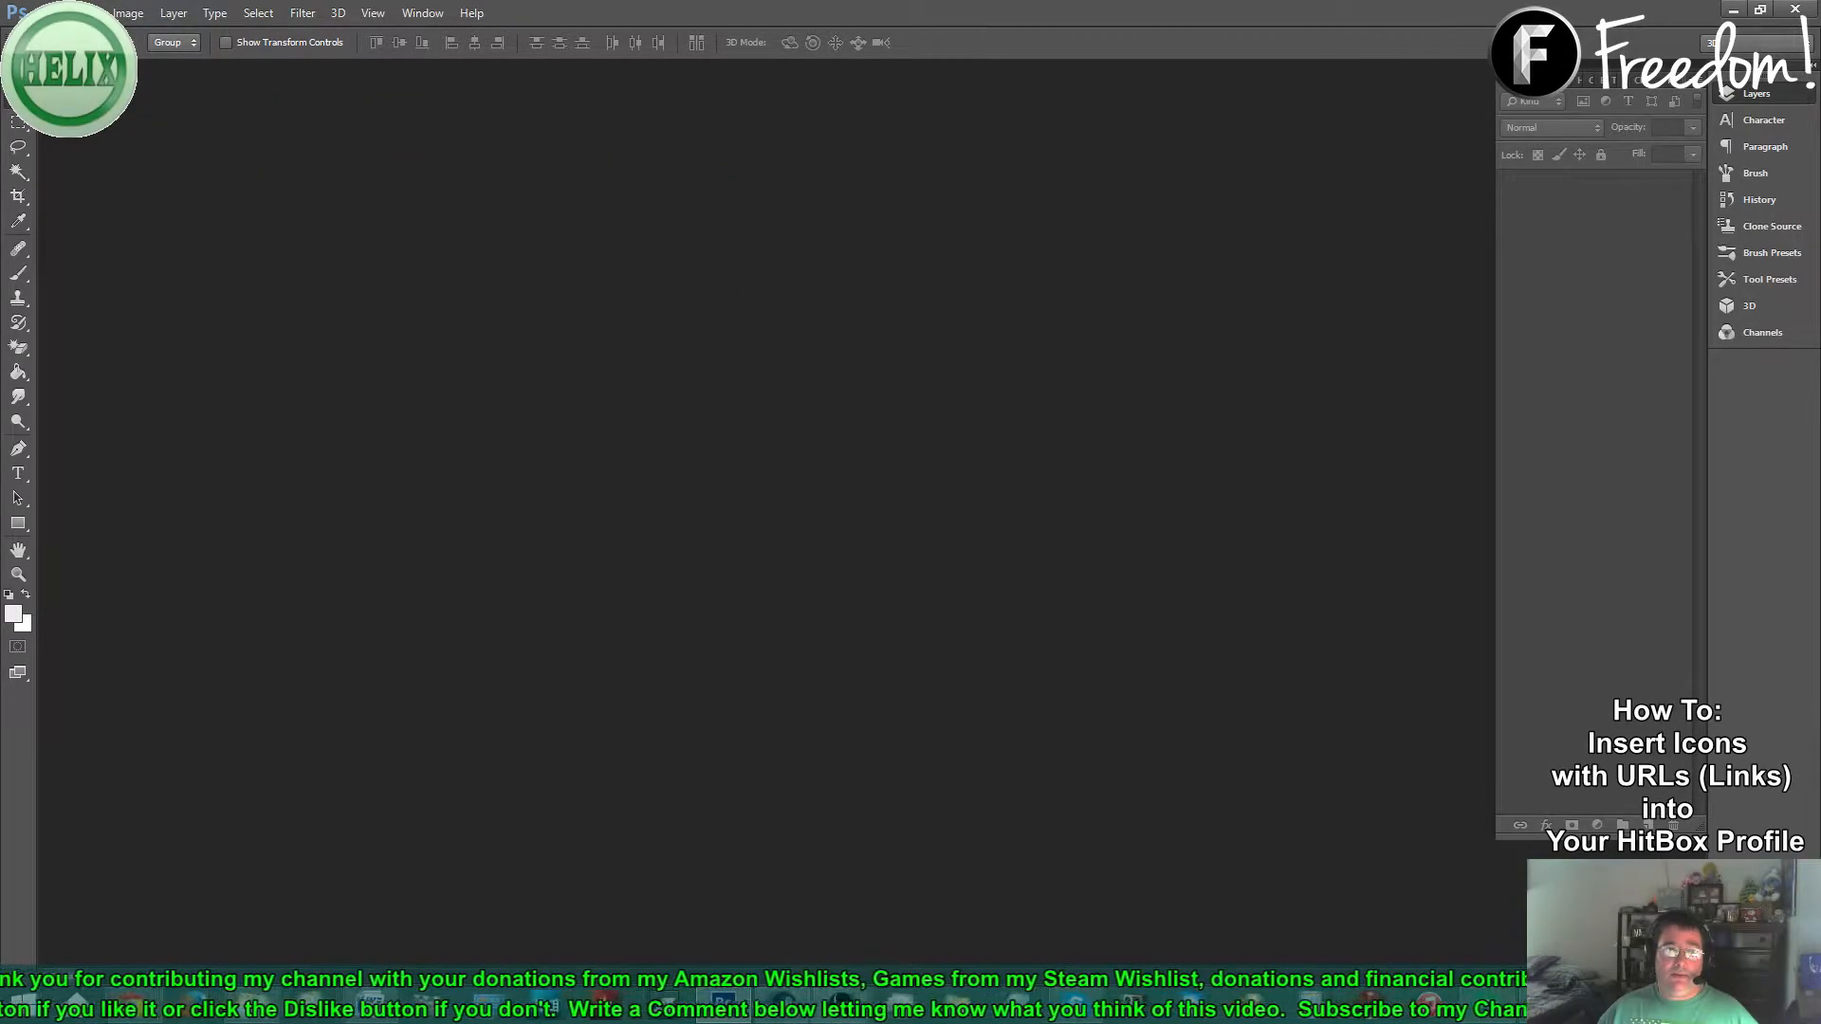
click(34, 12)
mouse_move(124, 108)
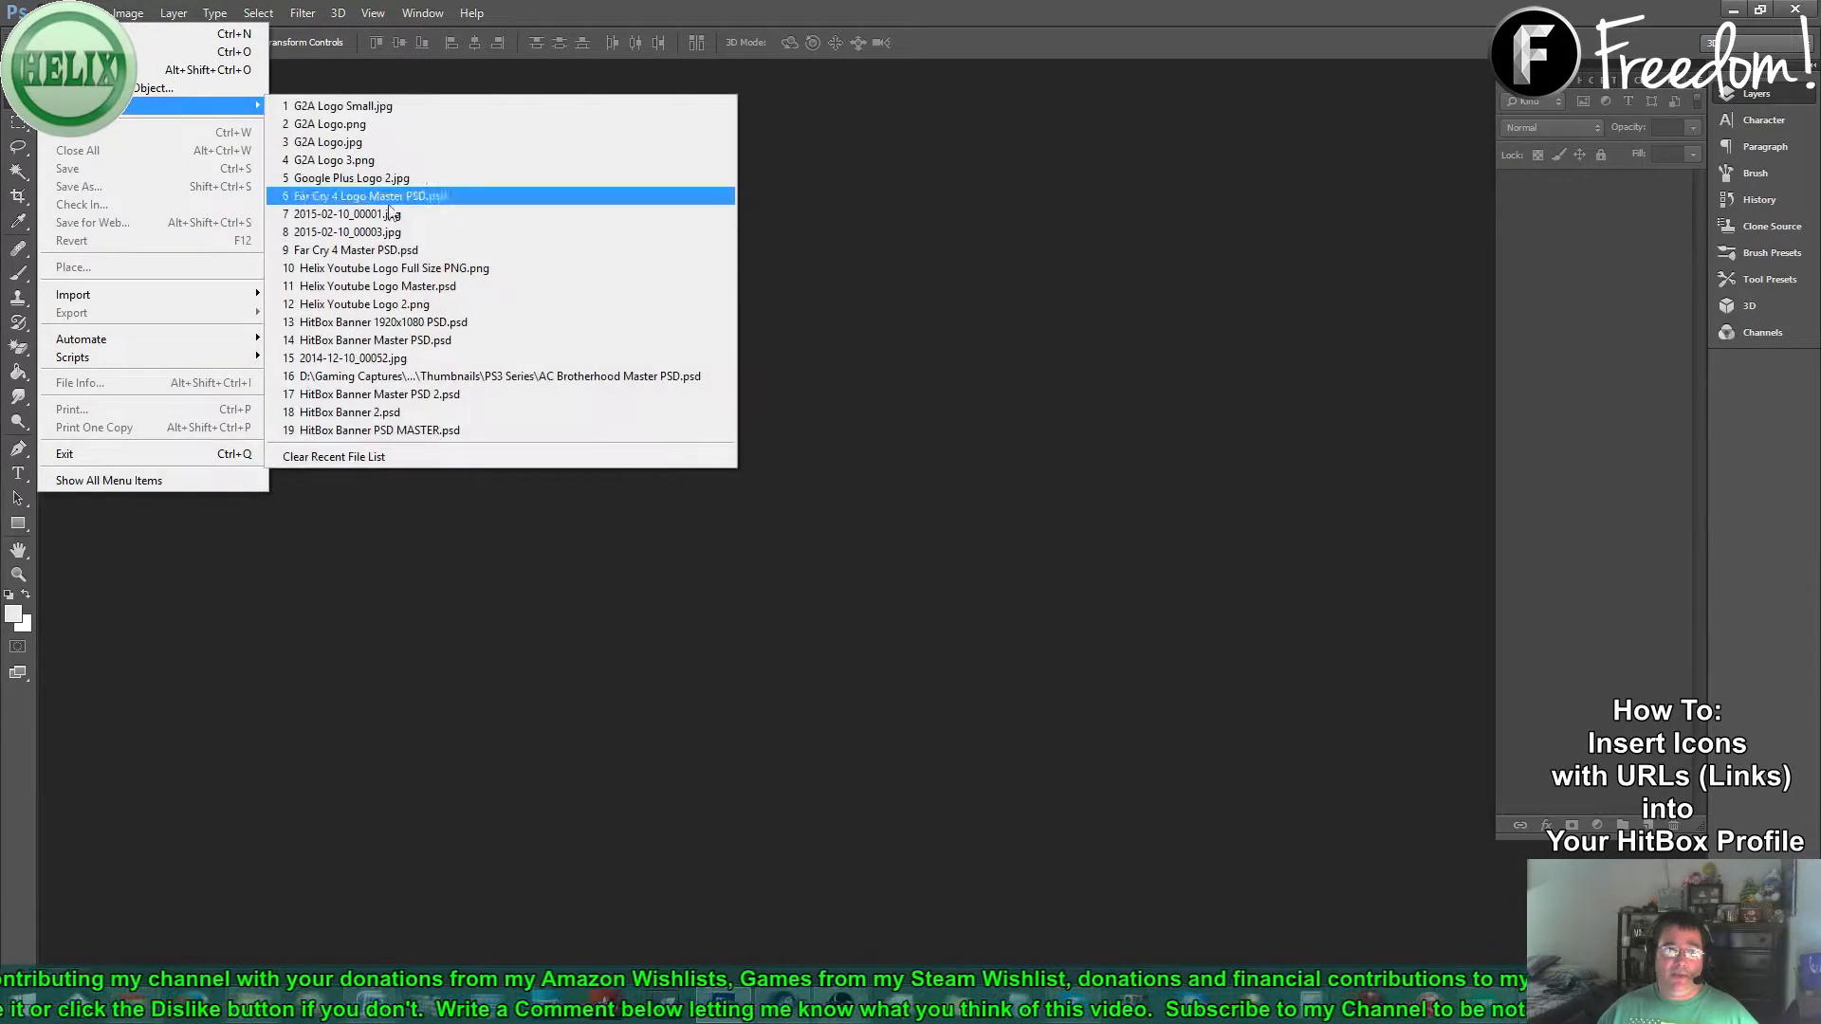
click(349, 142)
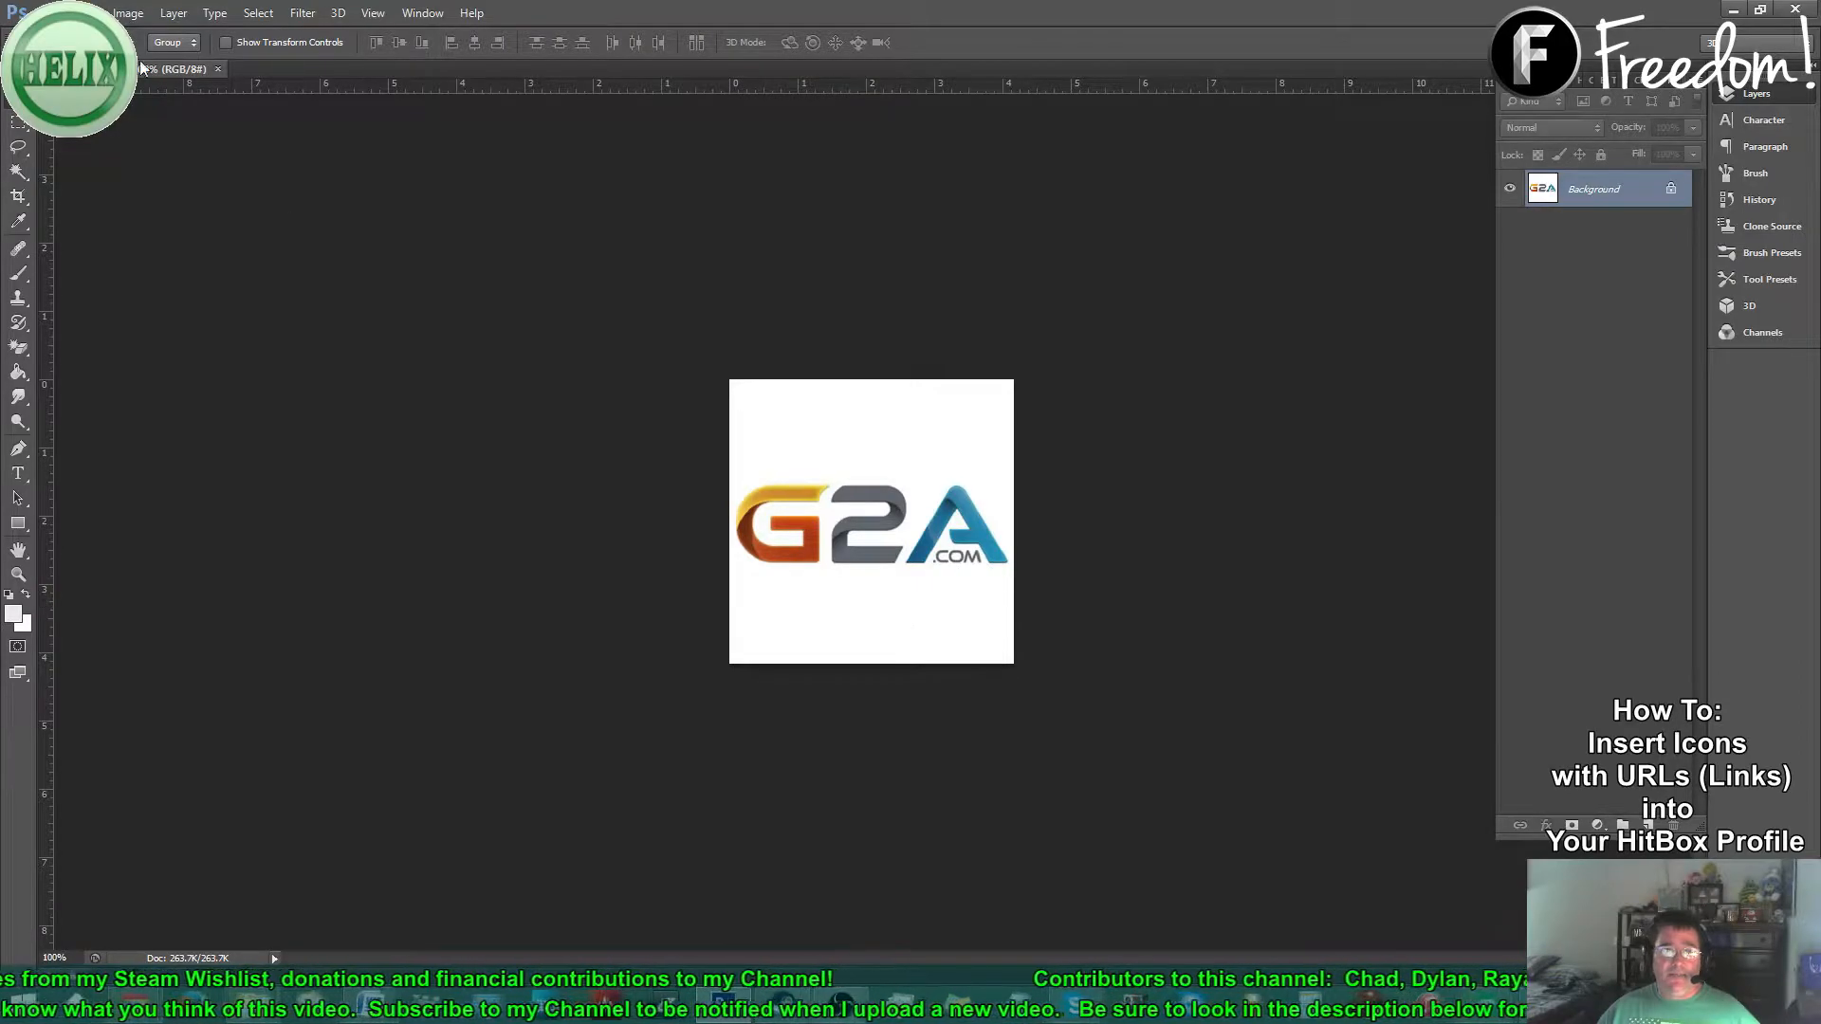
- Resize the logo to 50 x 50 pixels with Image Size
click(150, 13)
click(174, 149)
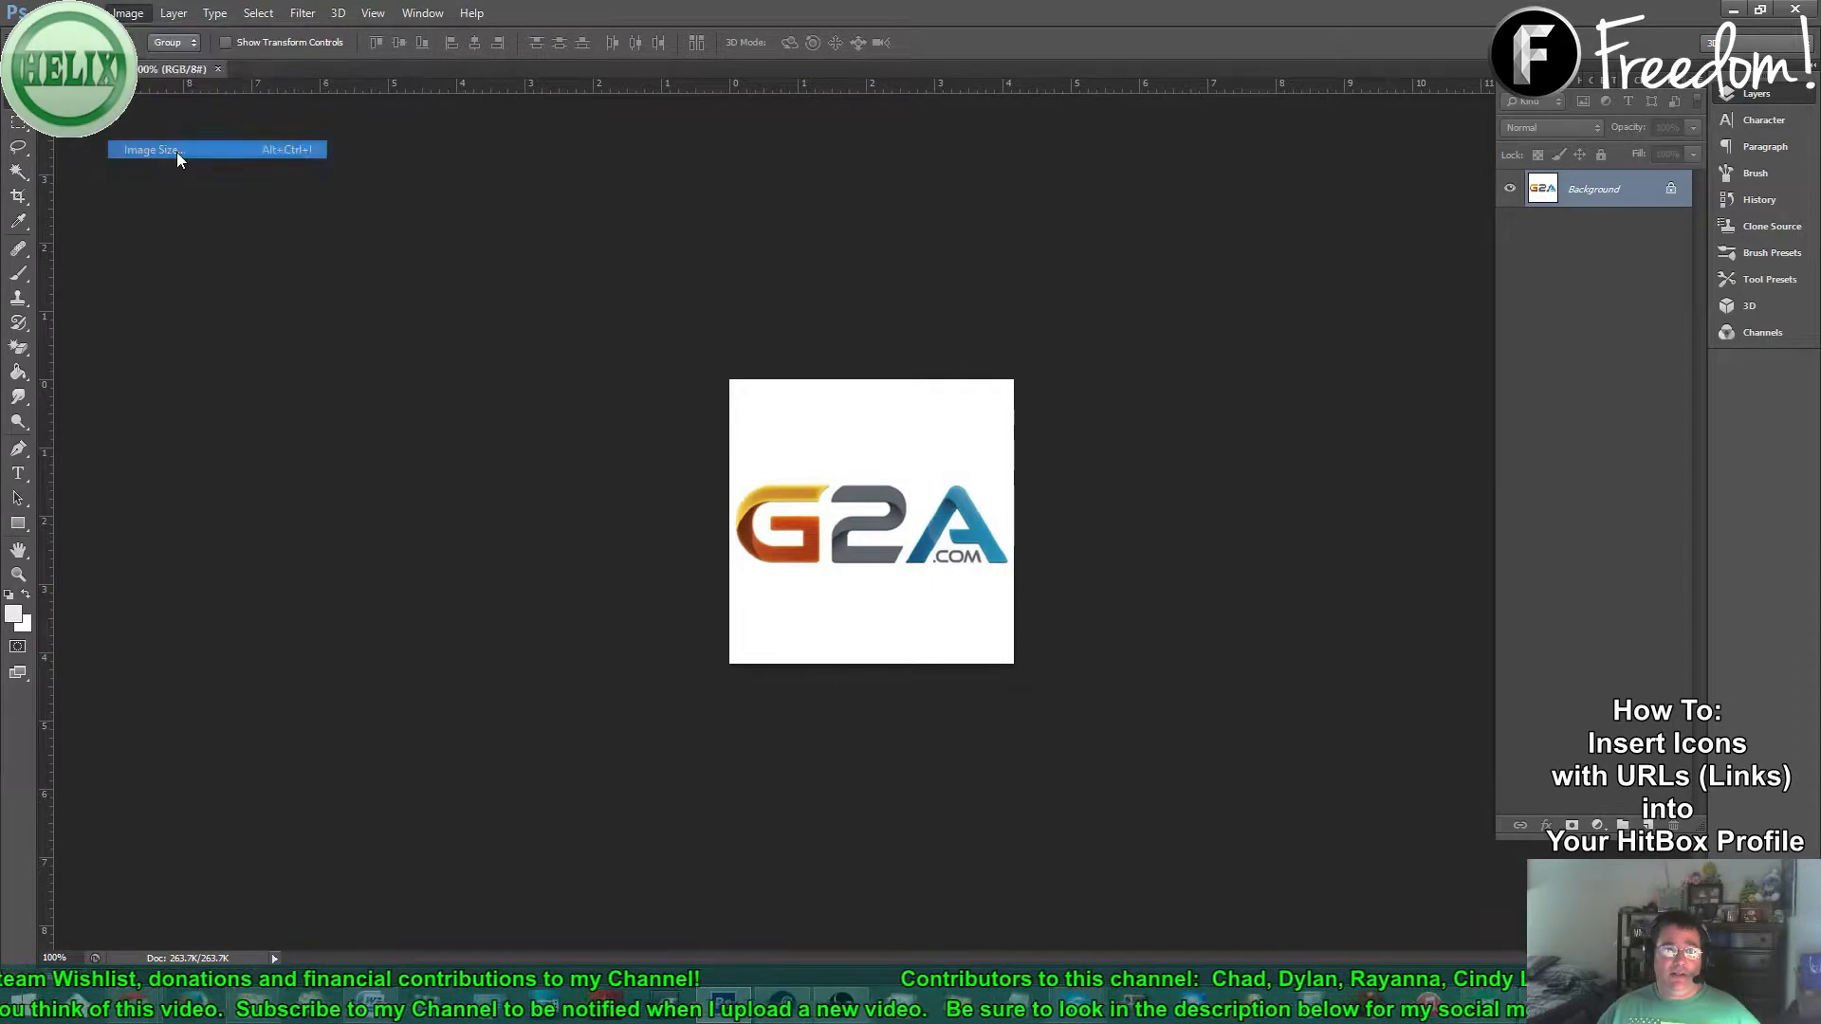
text(50)
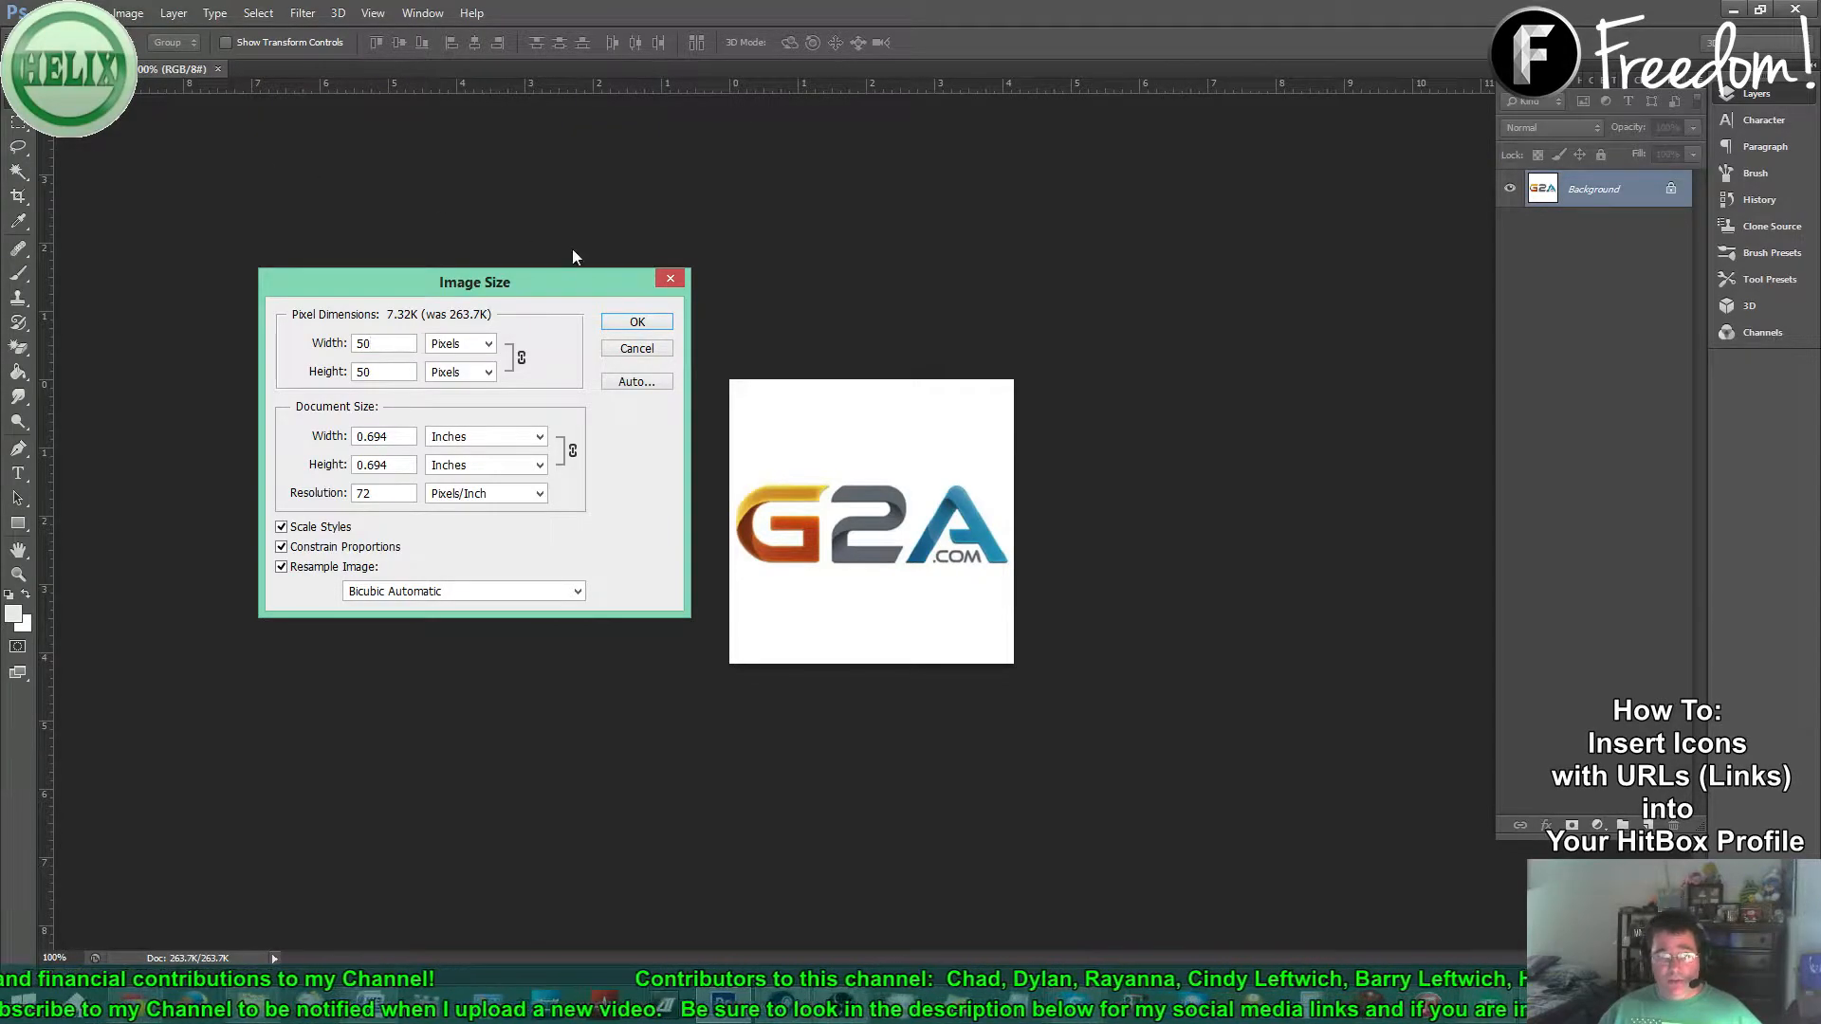
click(636, 323)
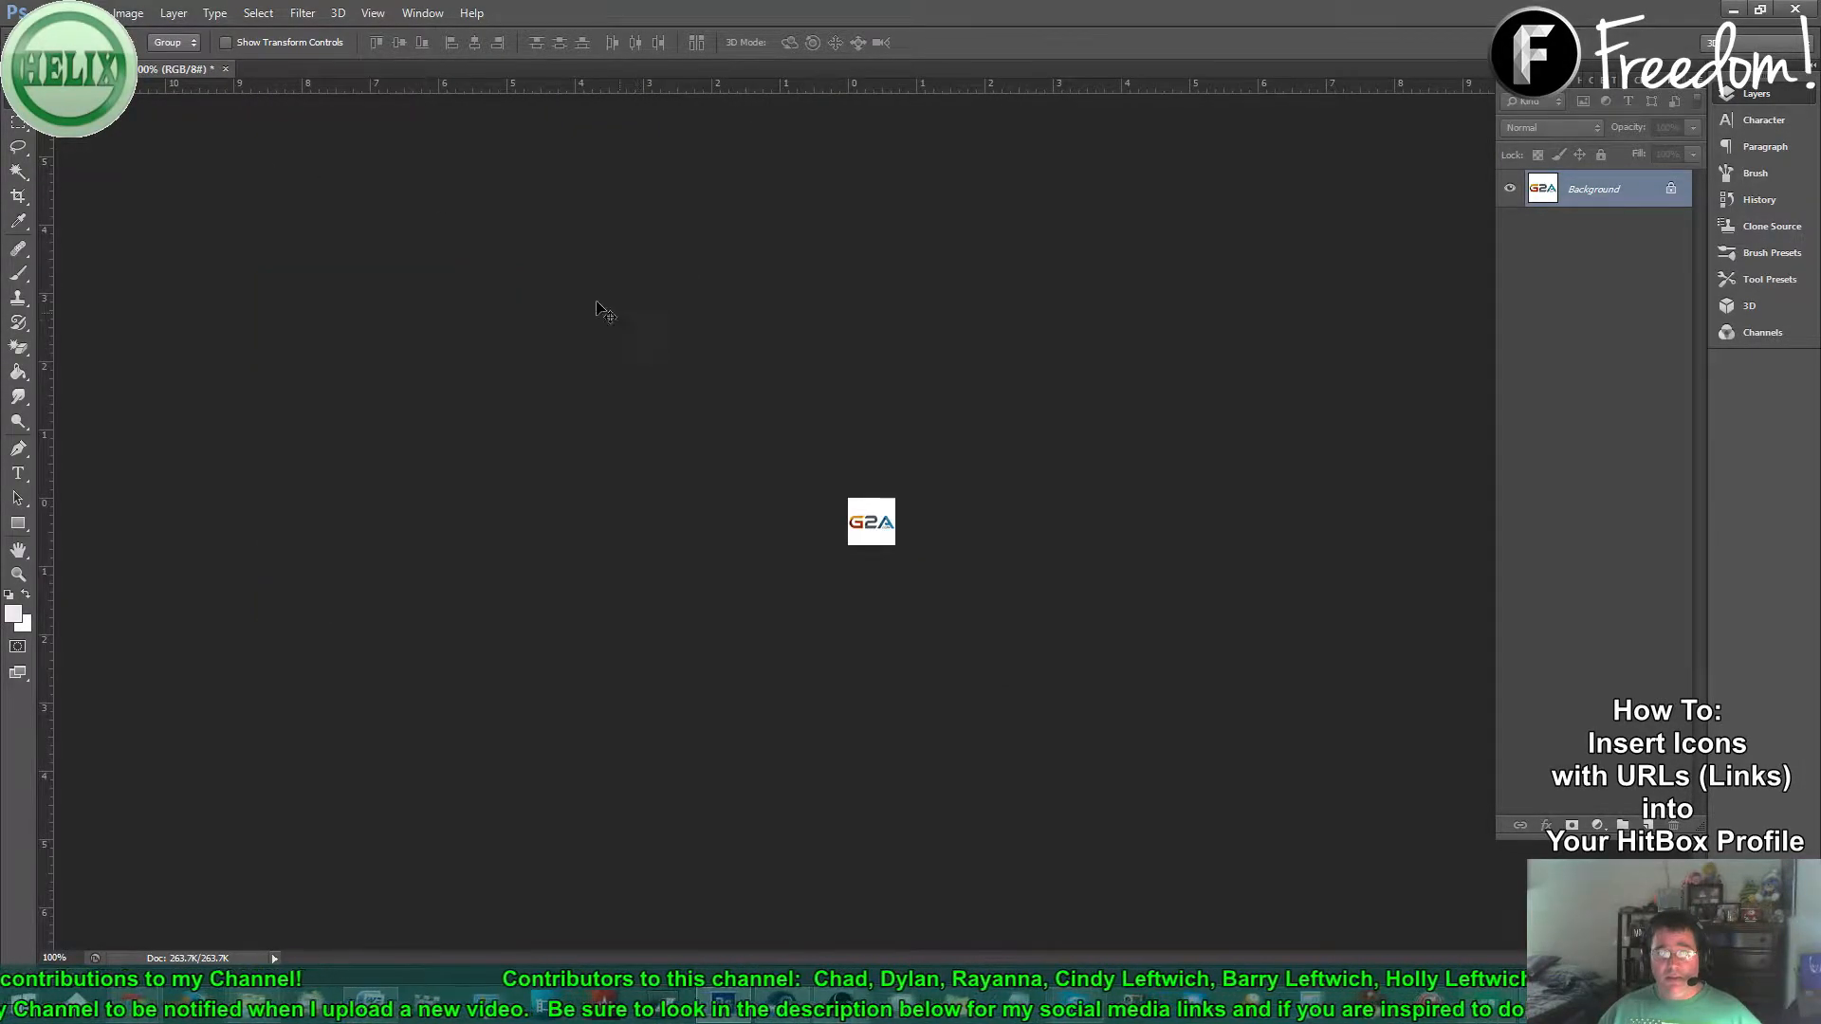
- Save it as PNG 'G2A Logo 50x50', then undo the resize to restore the 300x300 logo
click(52, 13)
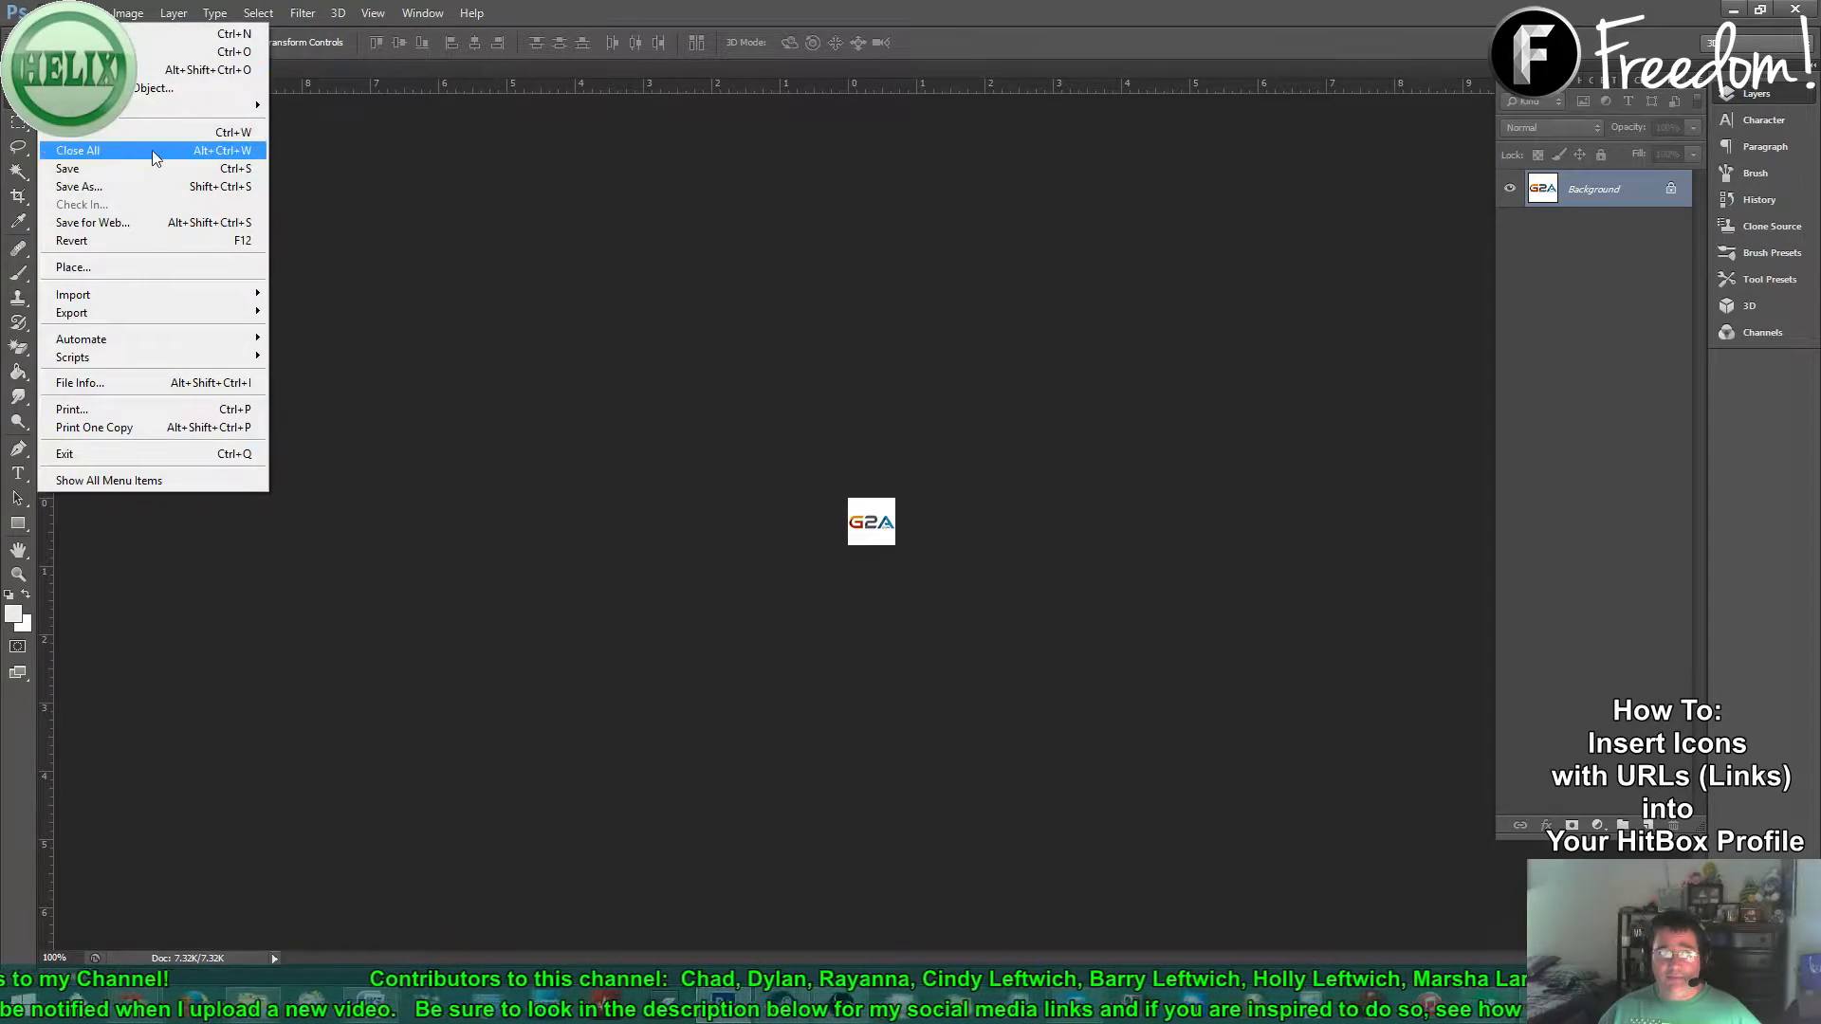
click(90, 189)
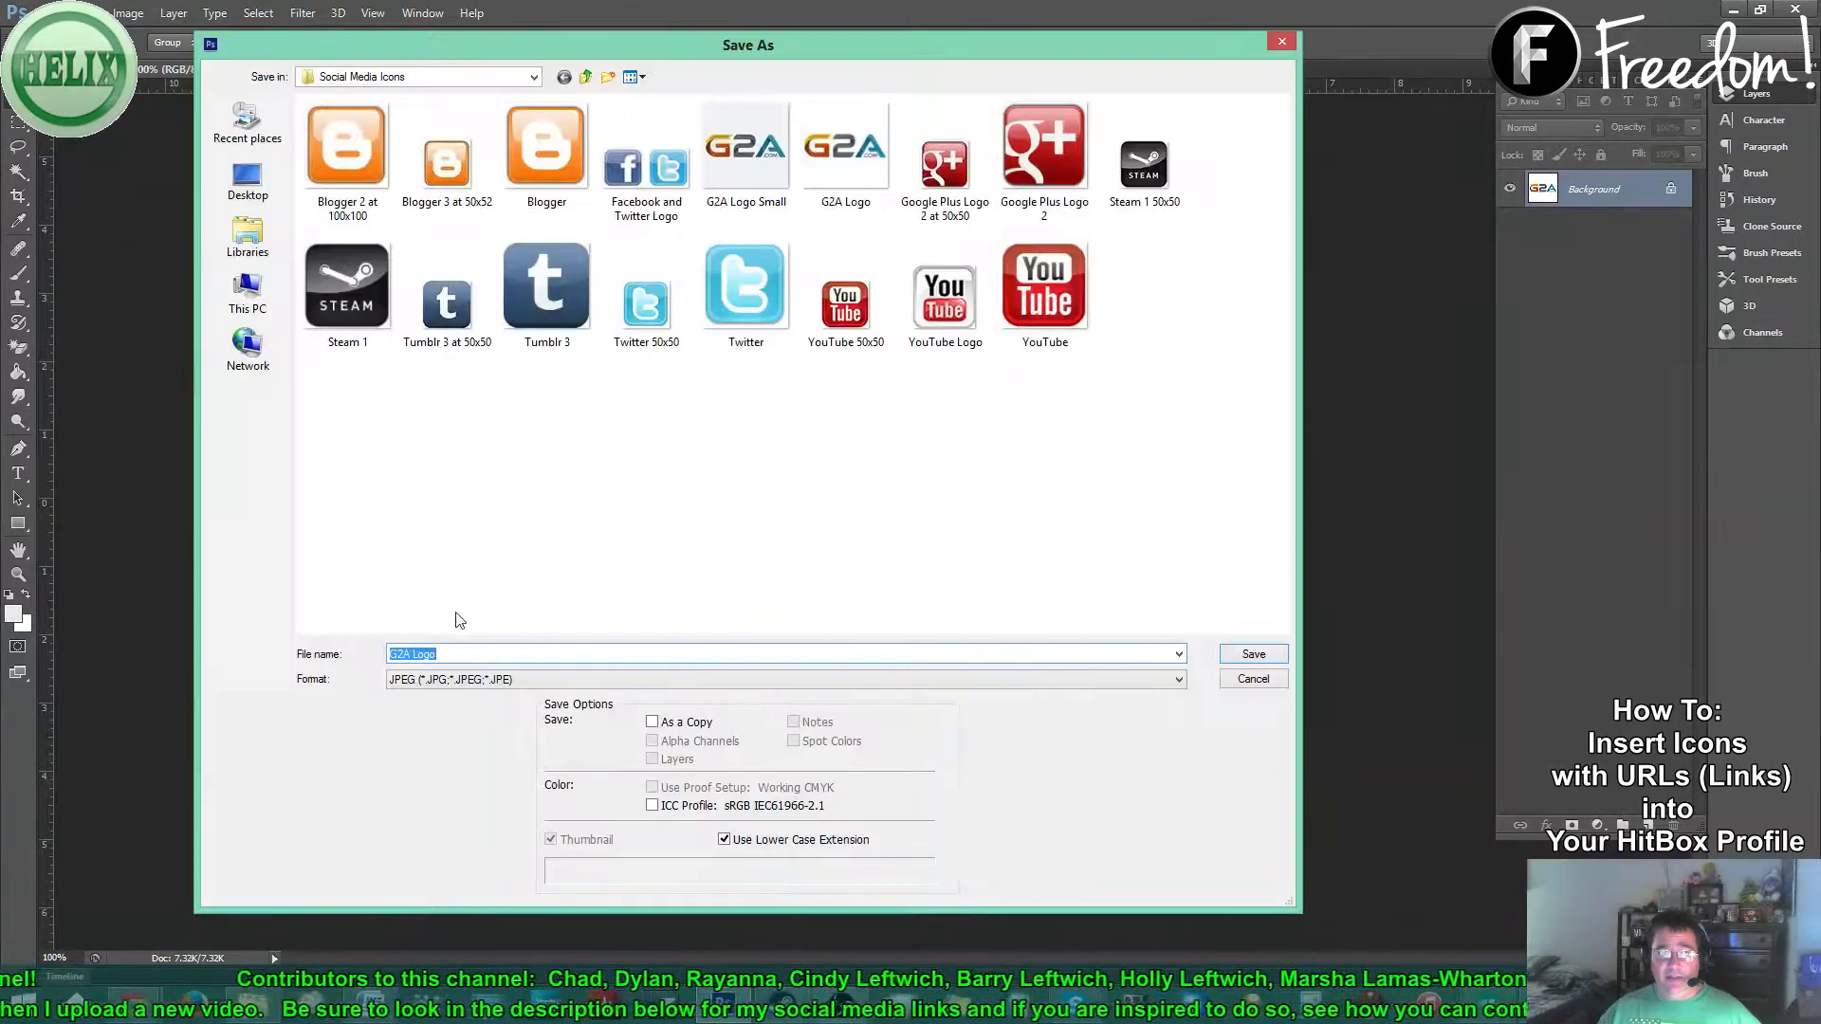
click(453, 649)
text(50x50)
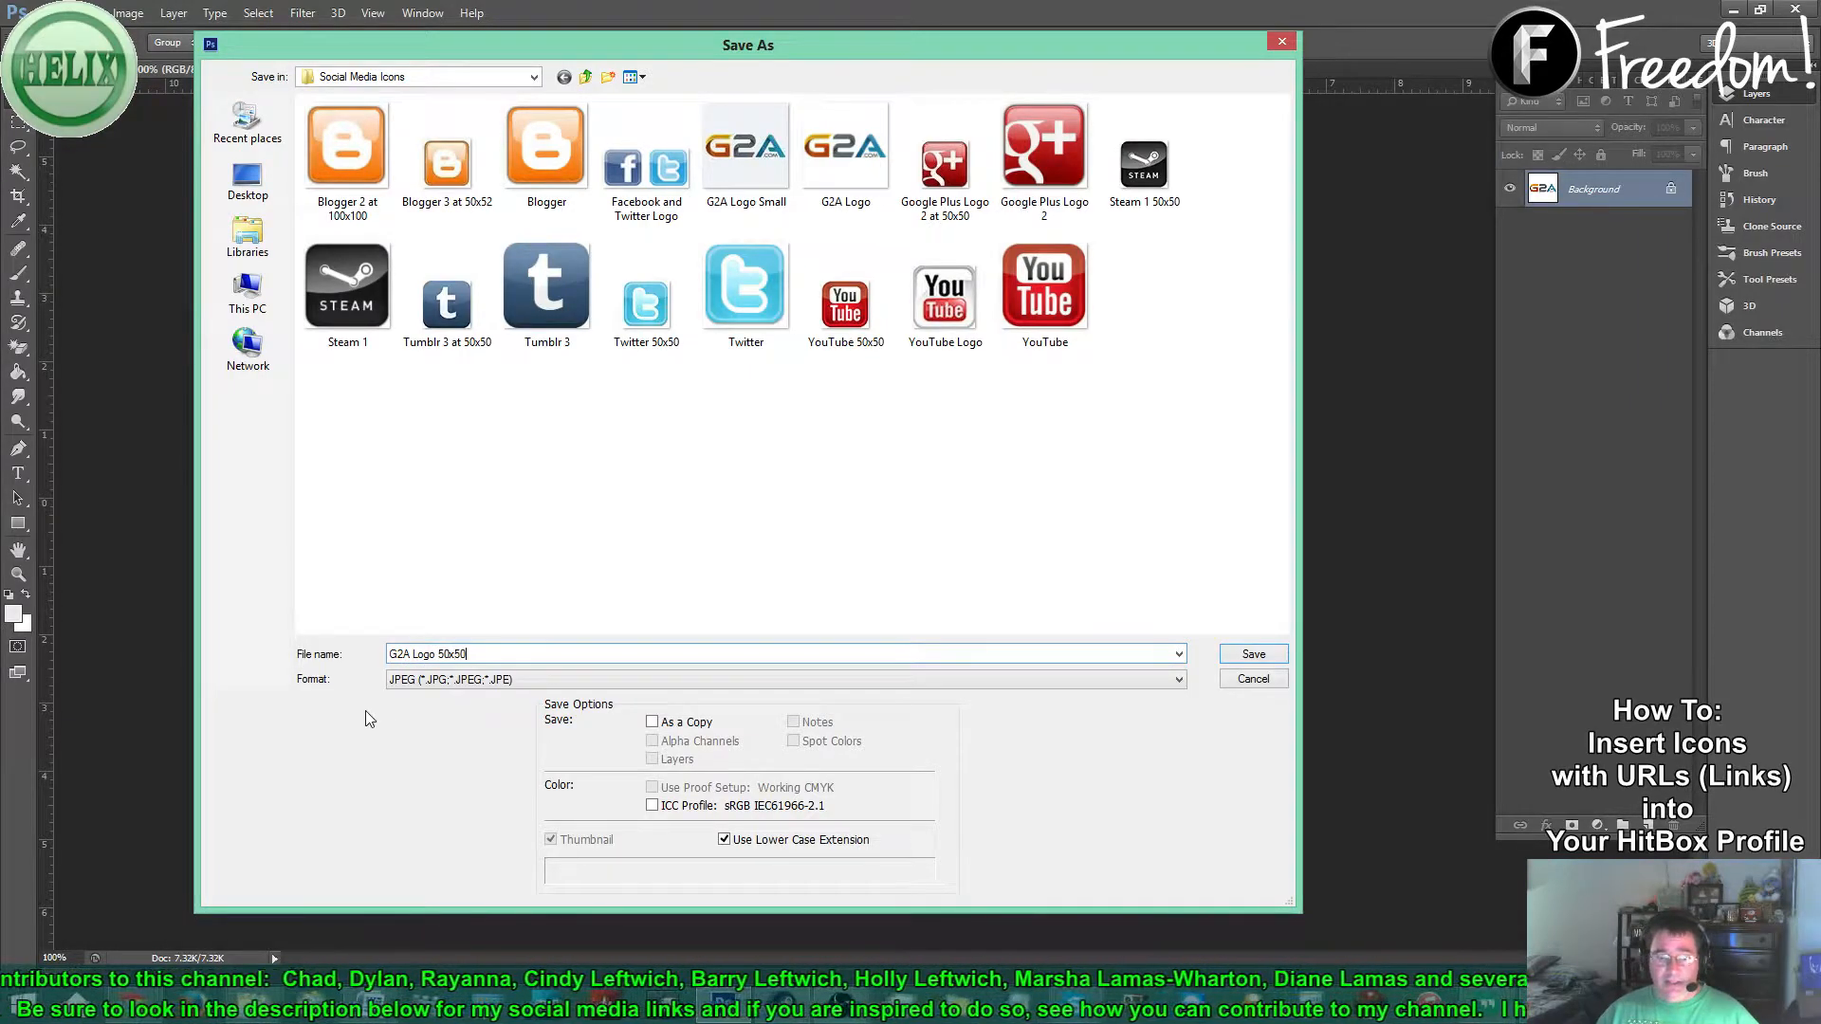
click(441, 681)
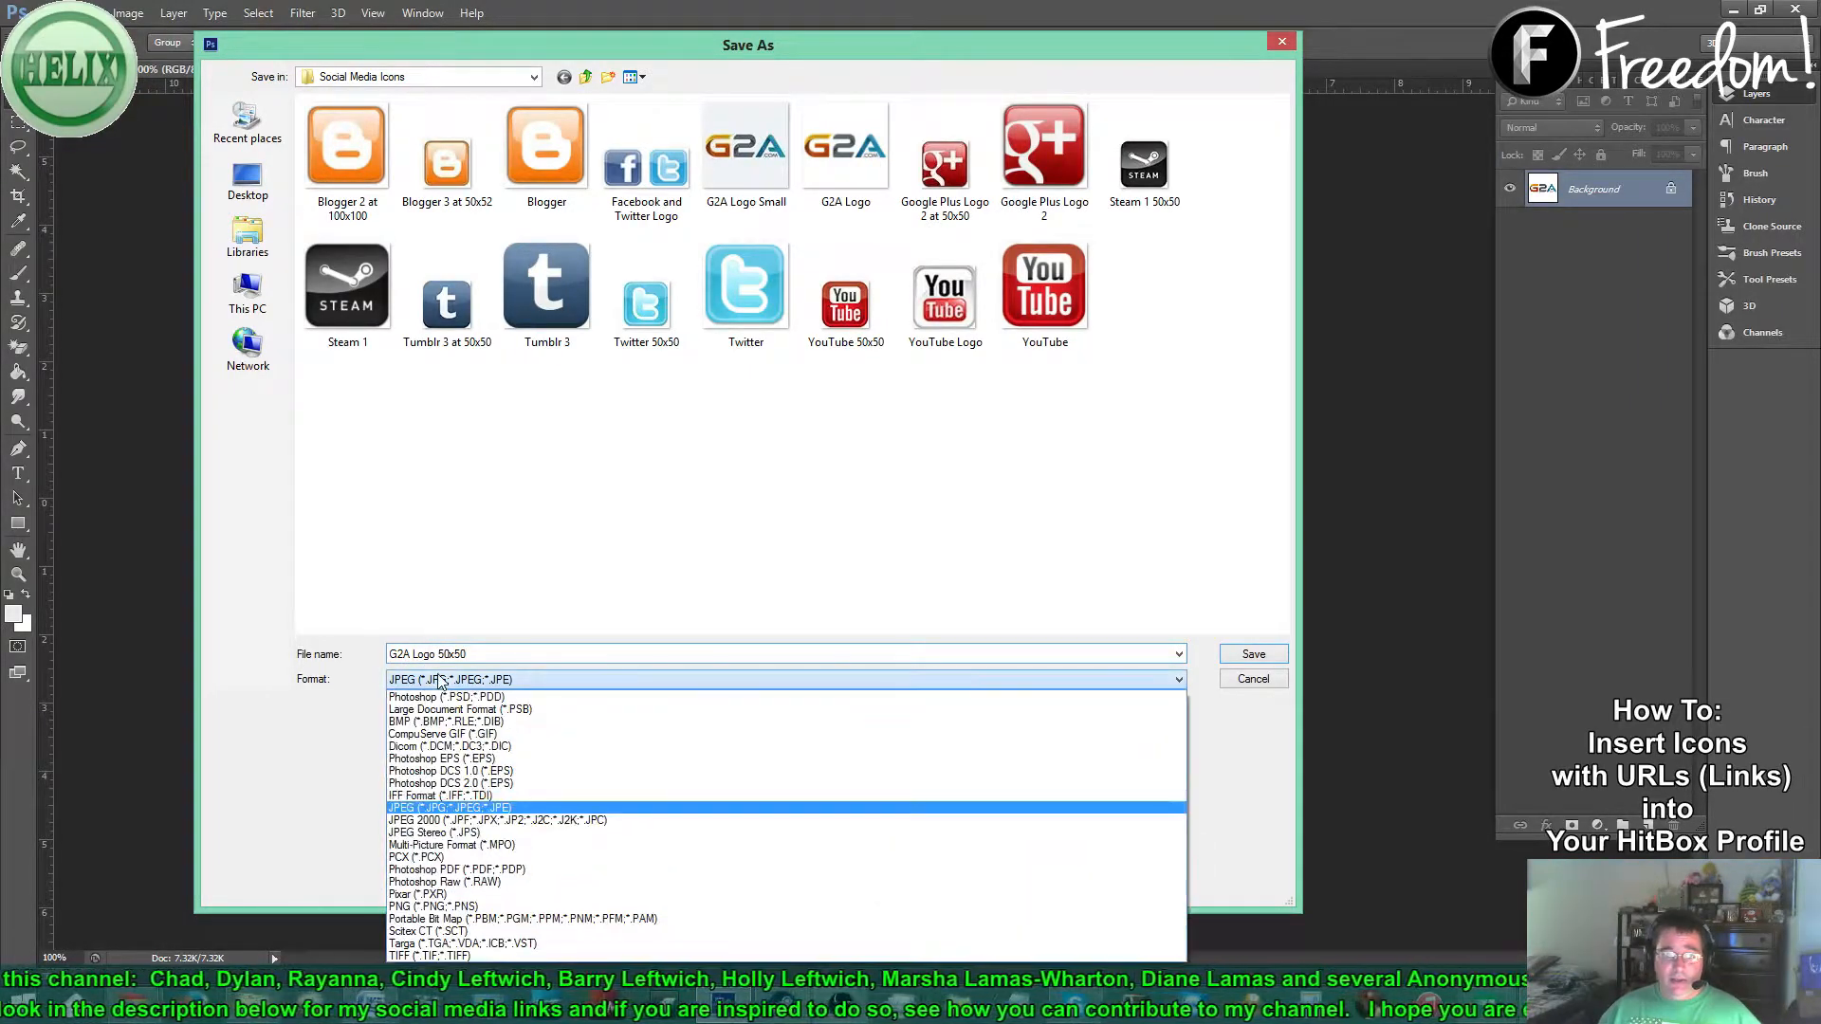
click(445, 905)
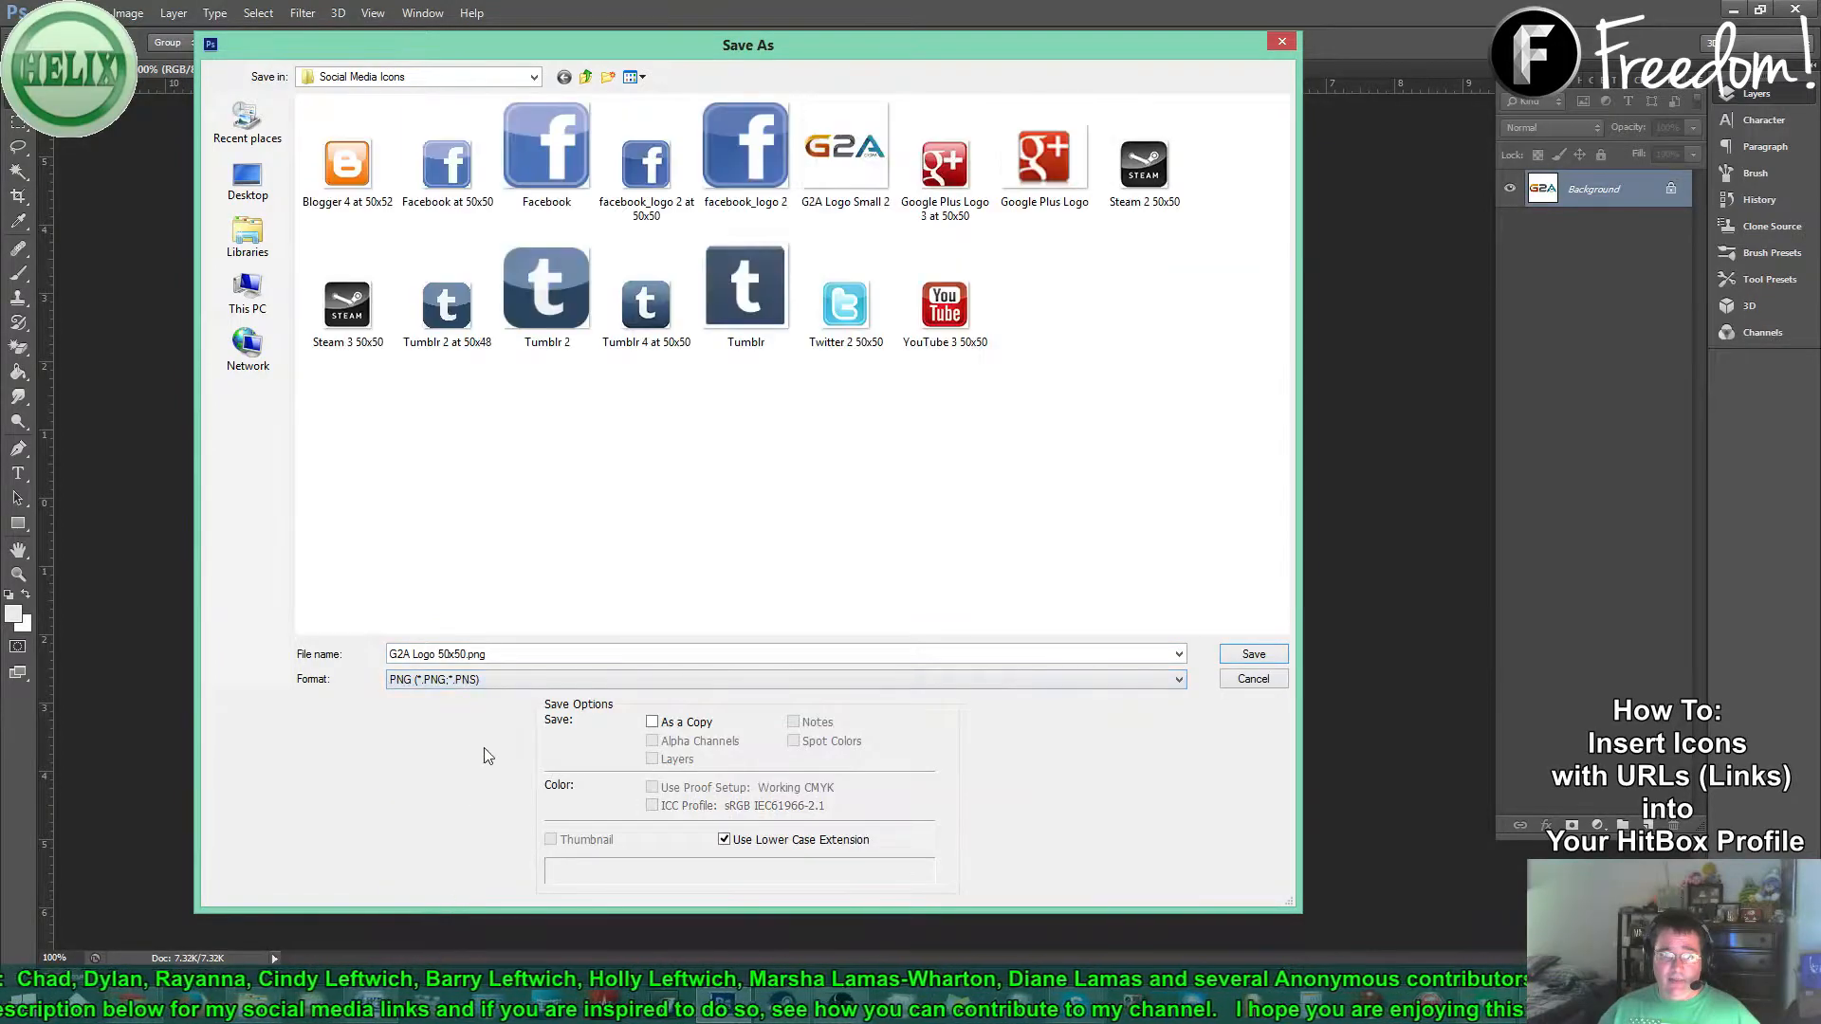
click(1250, 656)
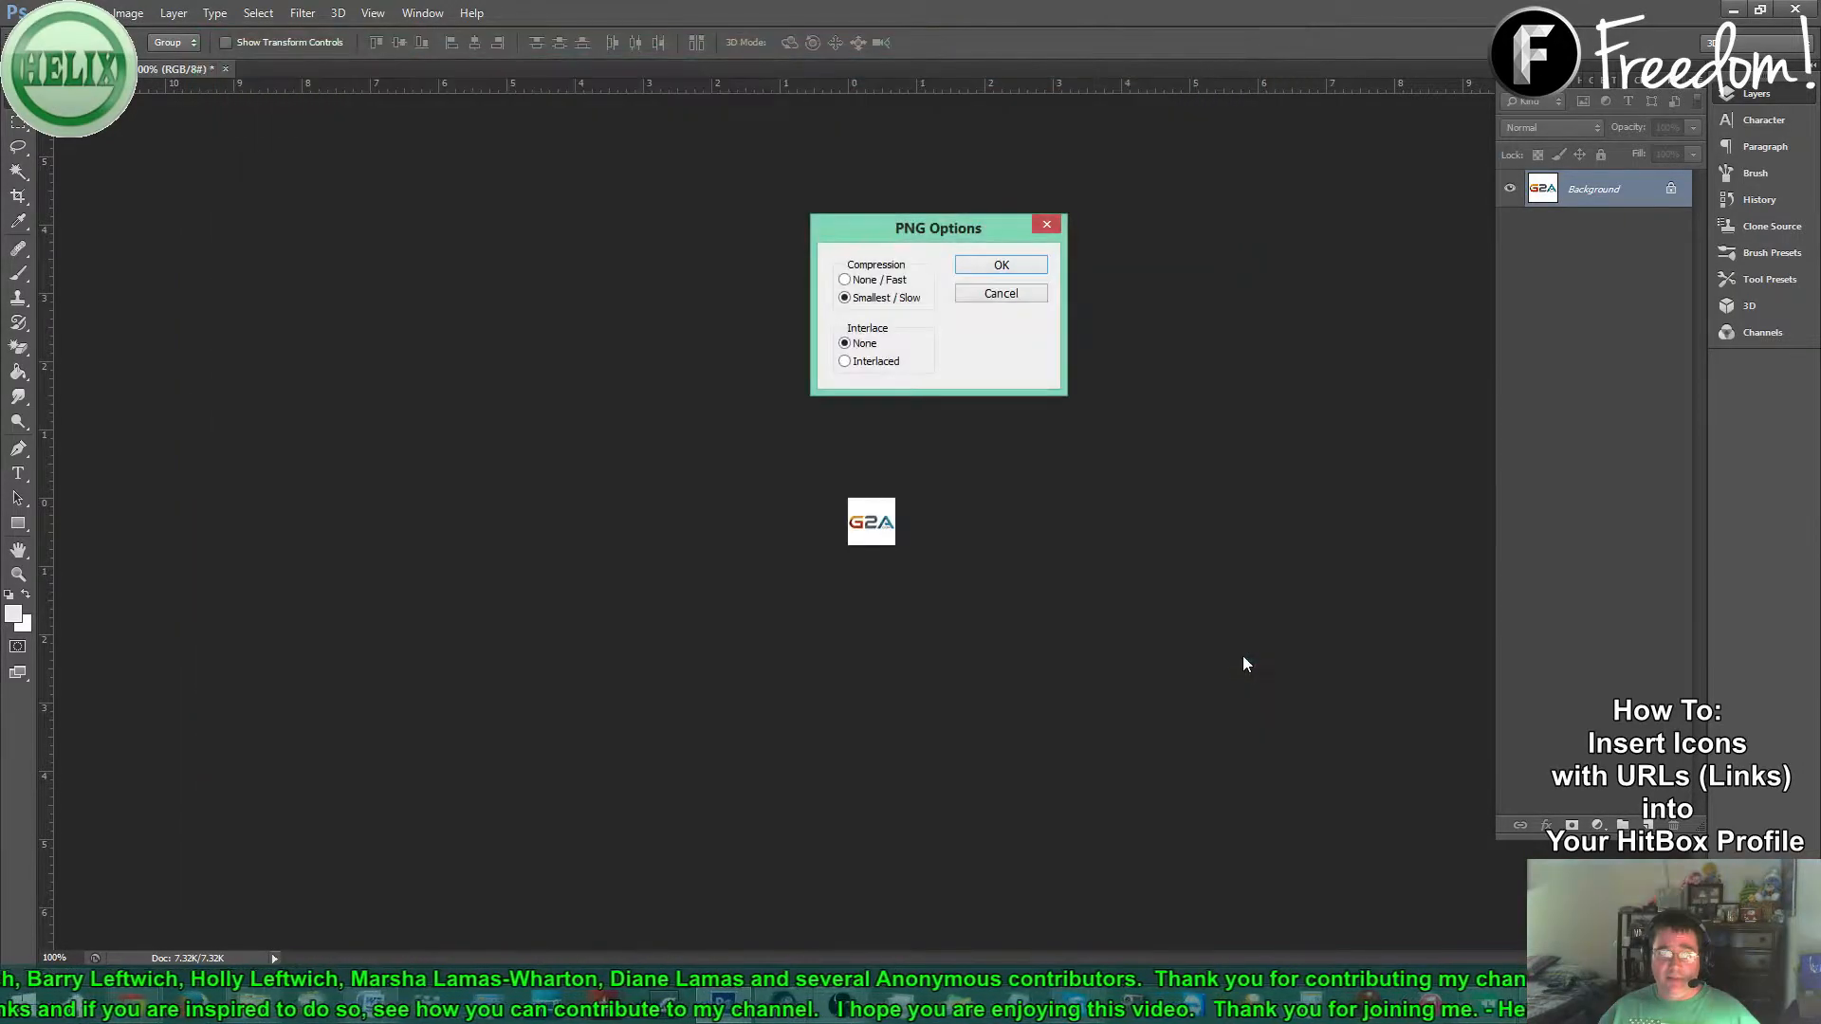
click(1004, 268)
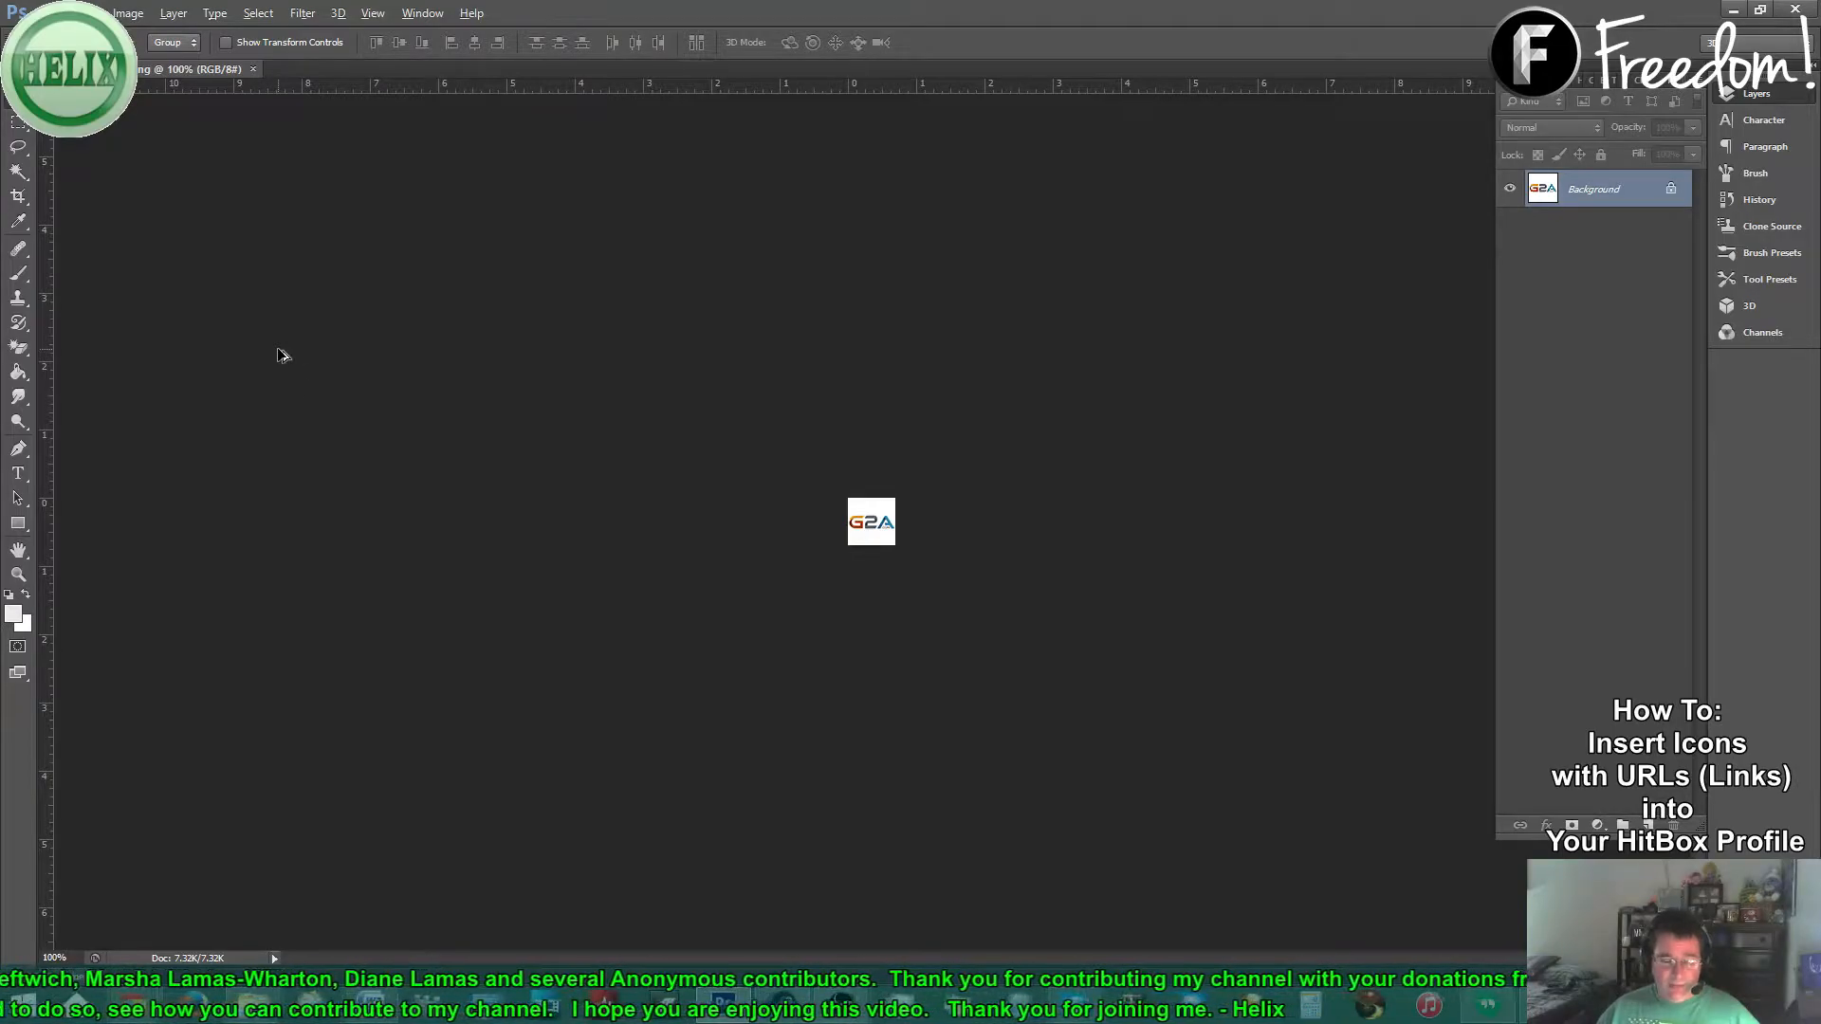
key(ctrl+z)
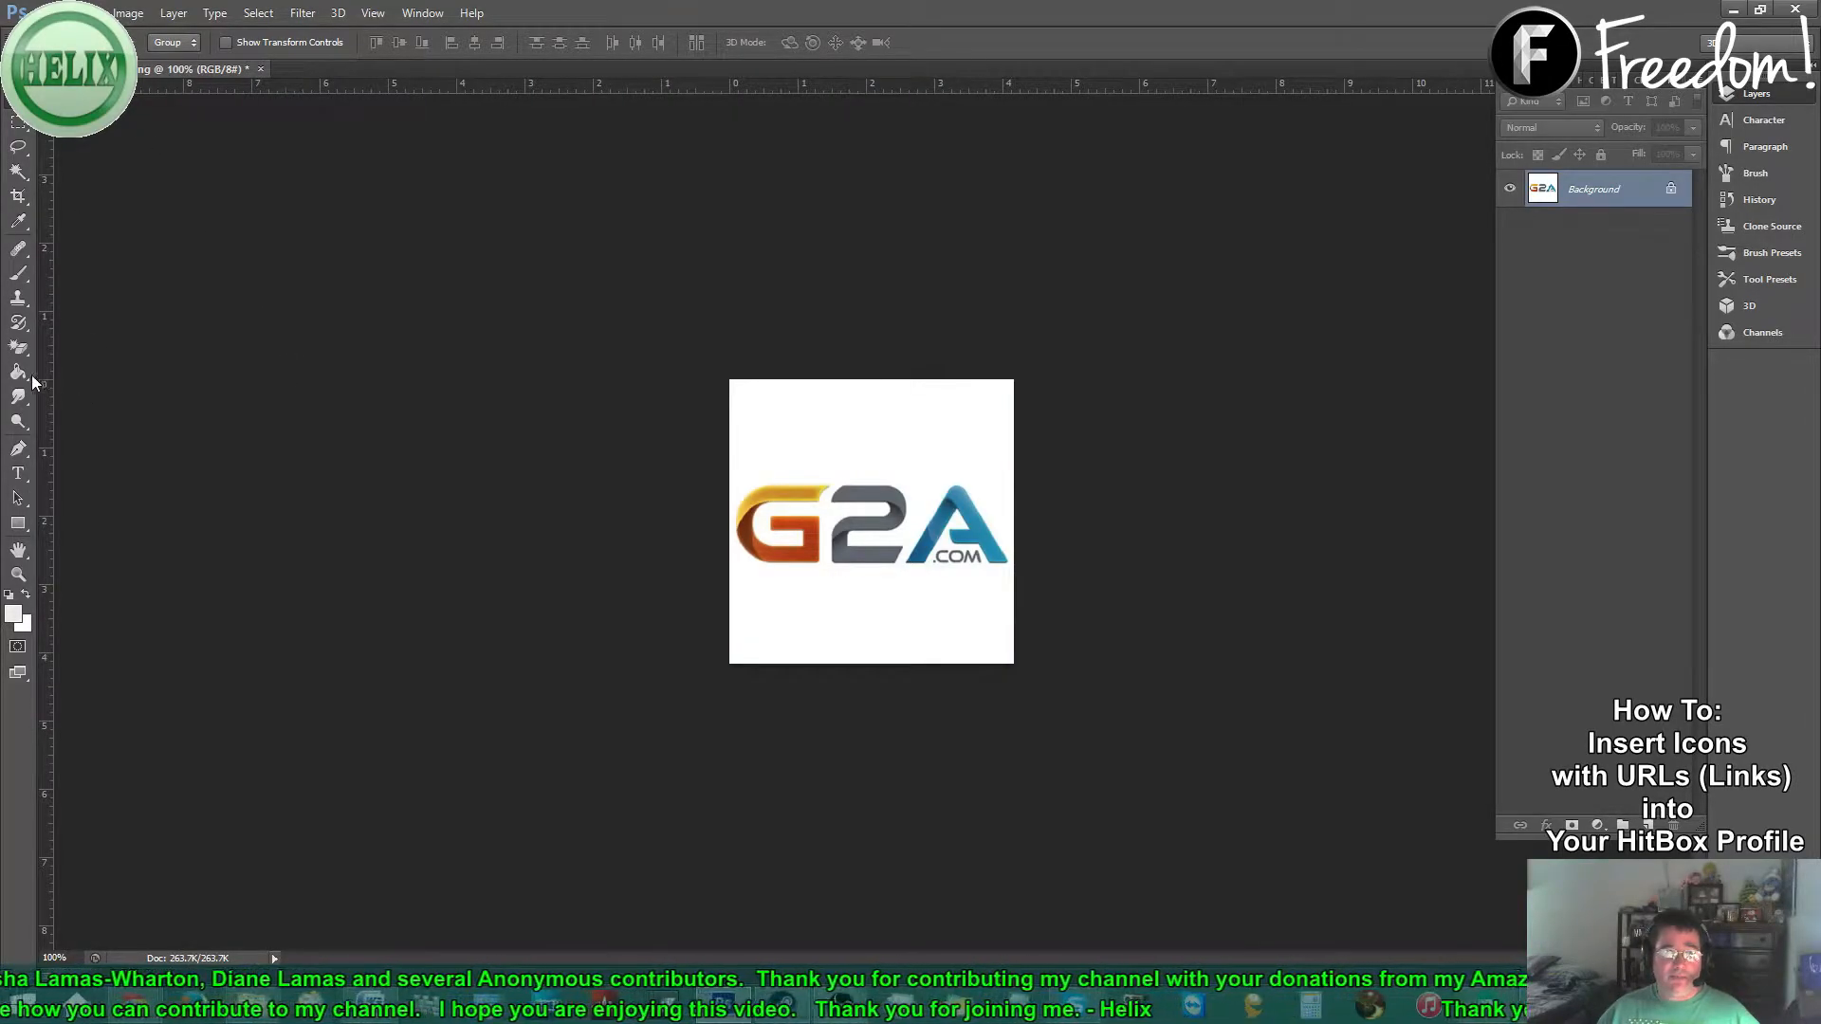
- Erase the white background around the G2A logo to transparency with the Magic Eraser
drag(20, 347, 92, 393)
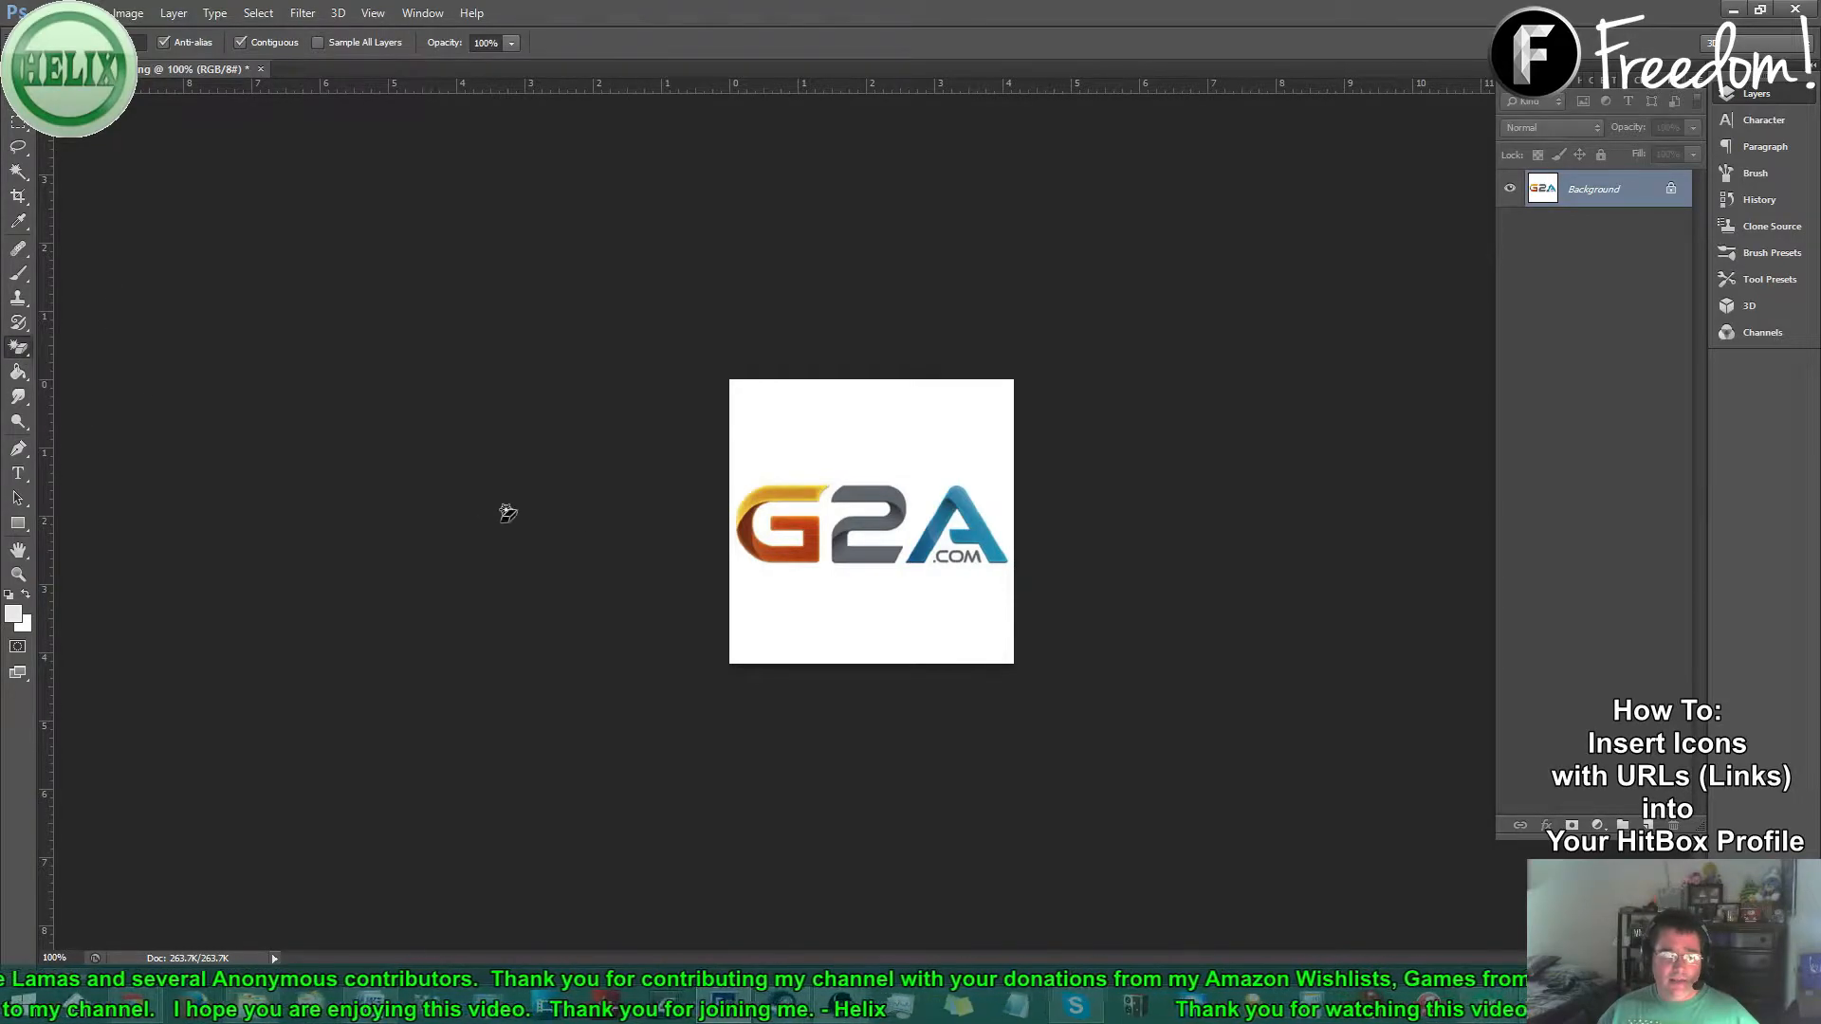
click(842, 615)
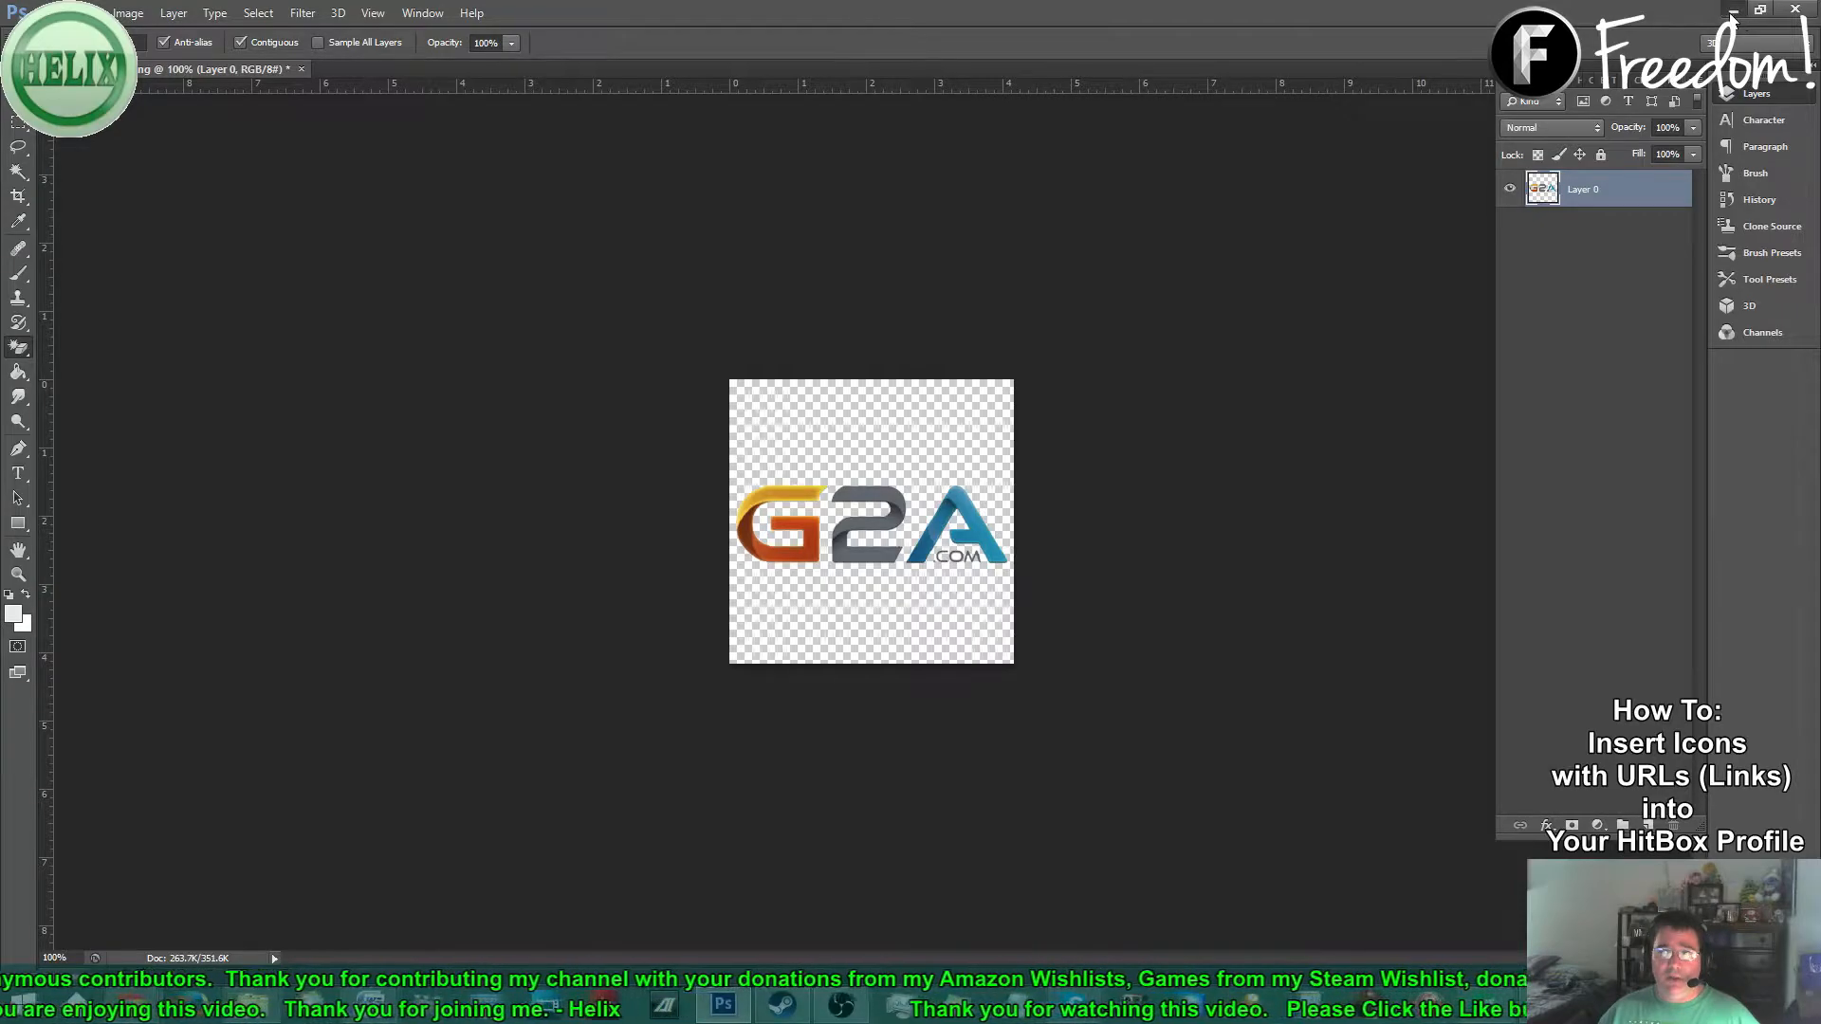
click(1733, 10)
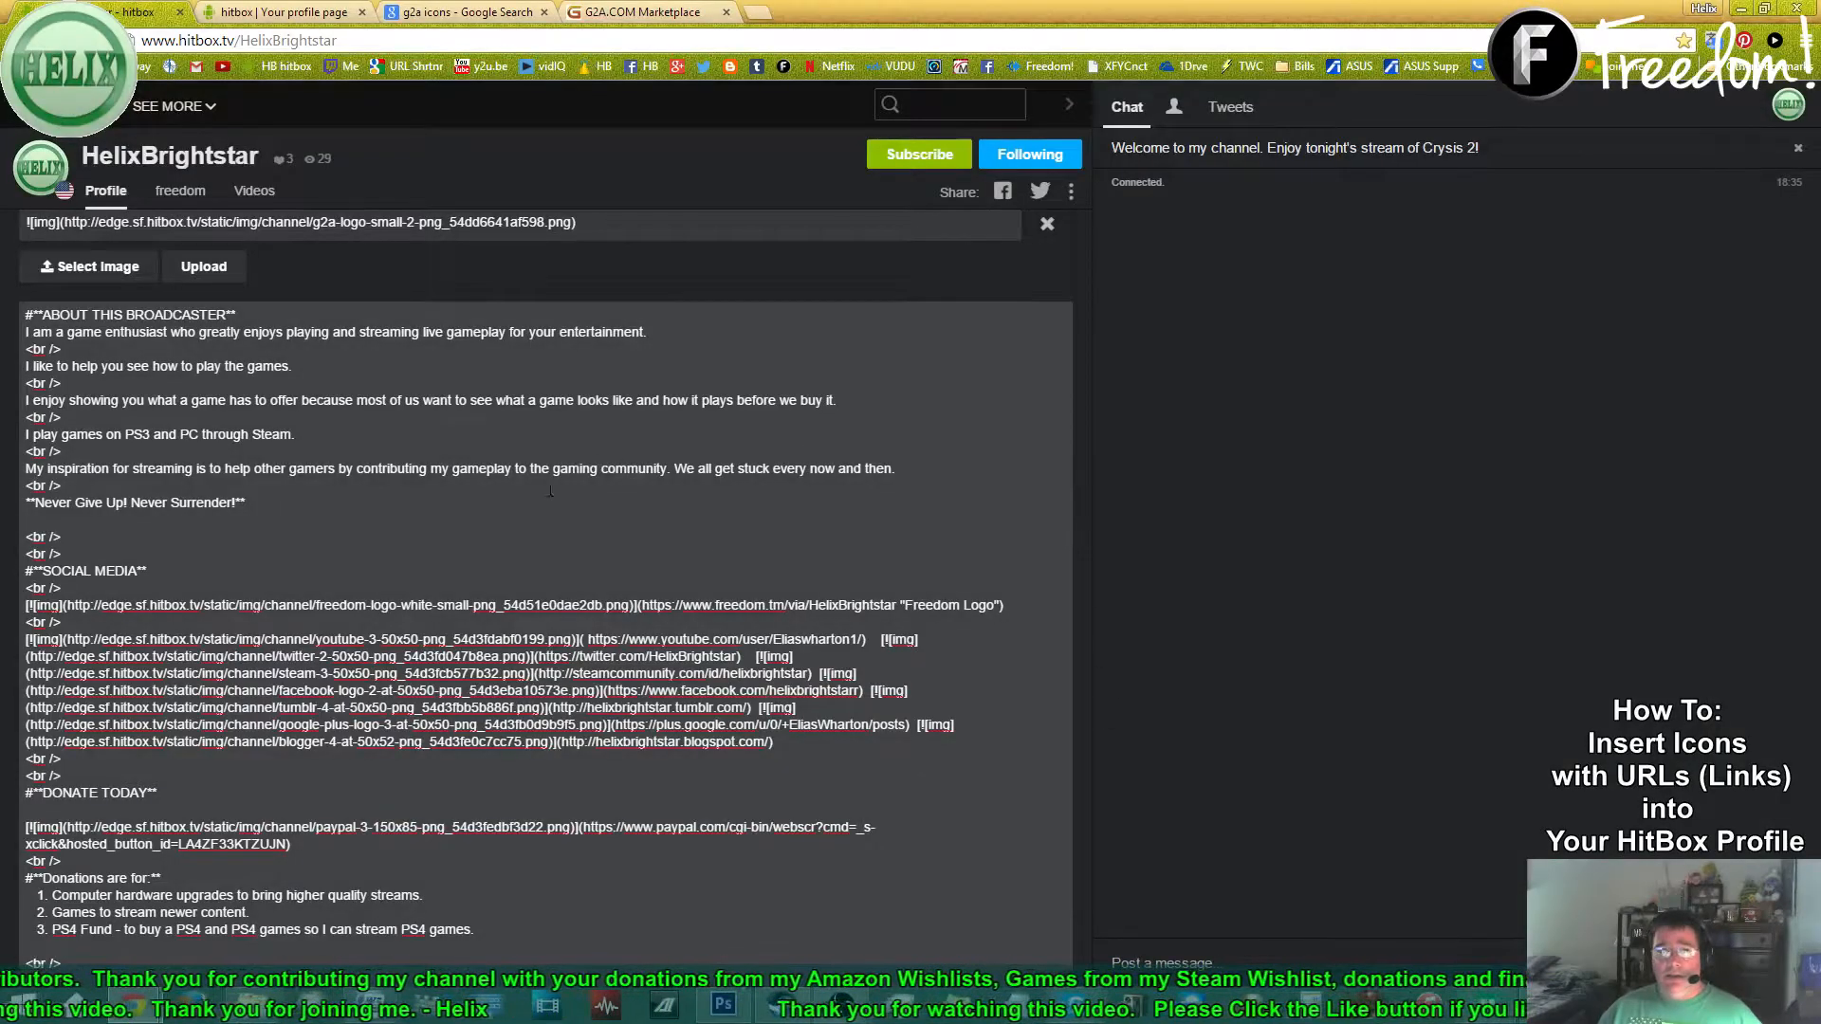
- Upload the G2A Logo 50x50 image to the profile editor and select its new image URL
scroll(560, 482, up, 4)
click(82, 626)
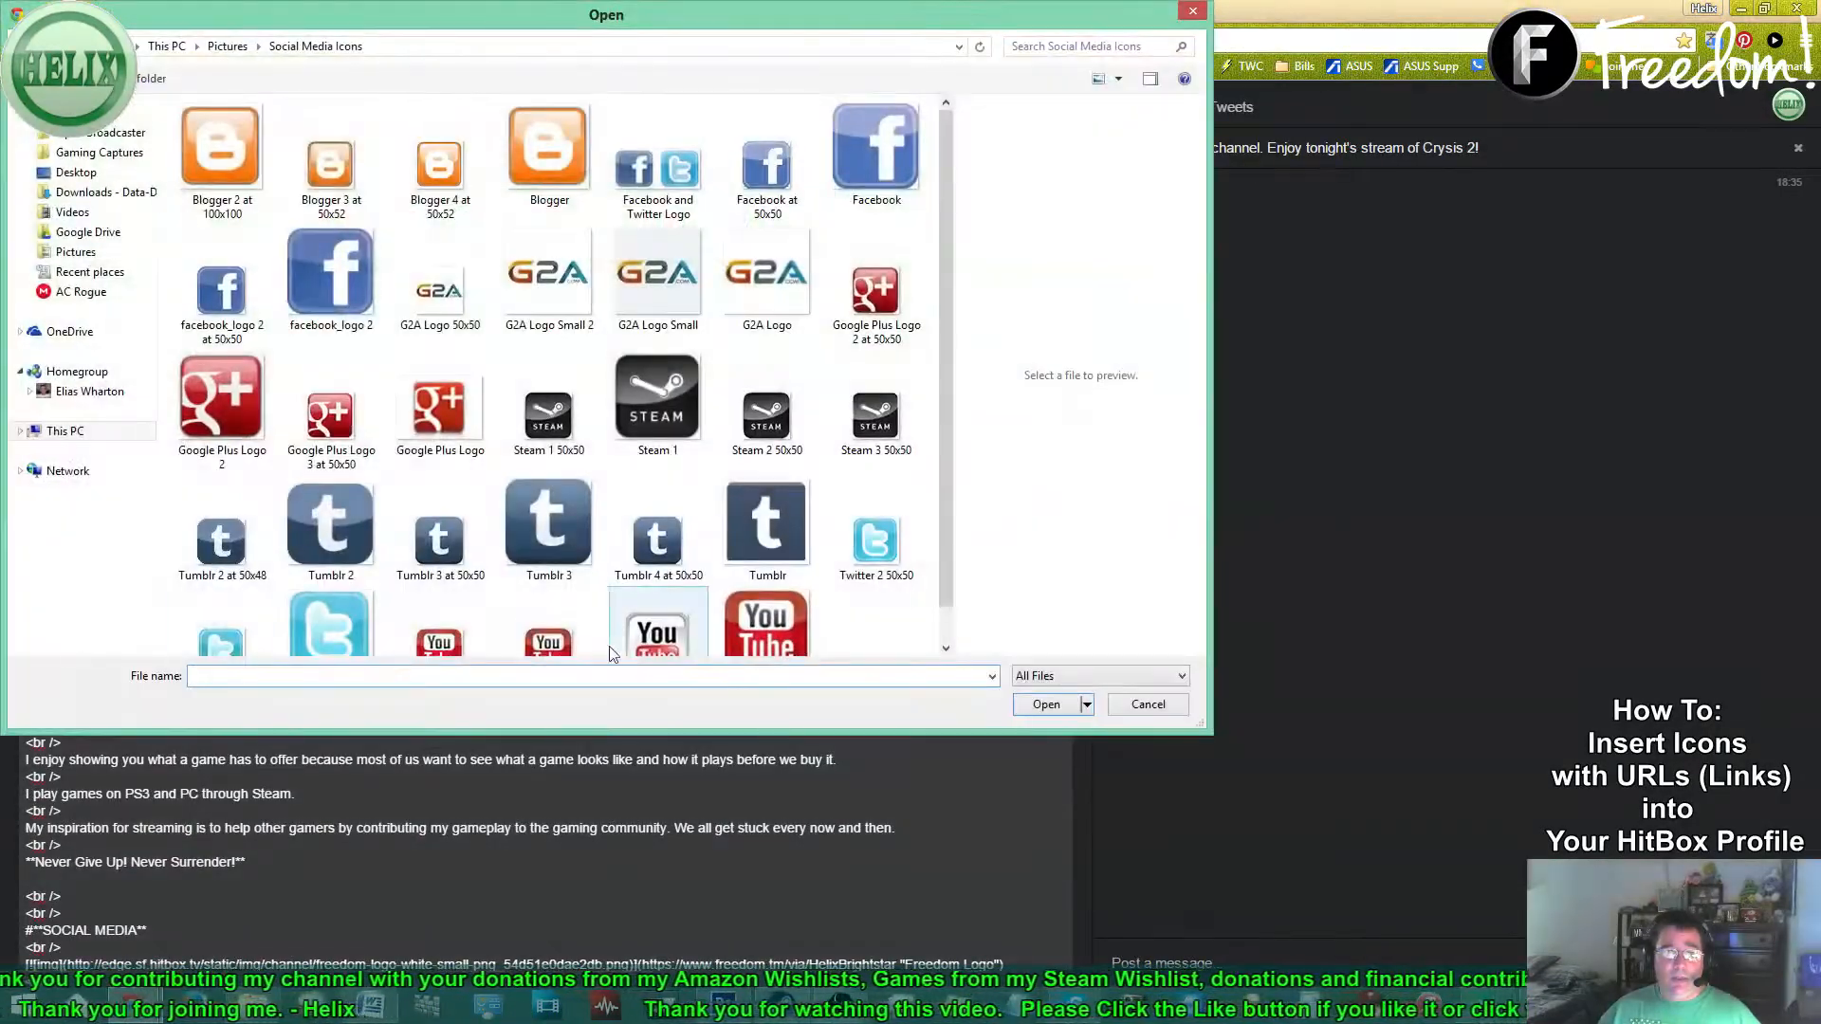
click(429, 327)
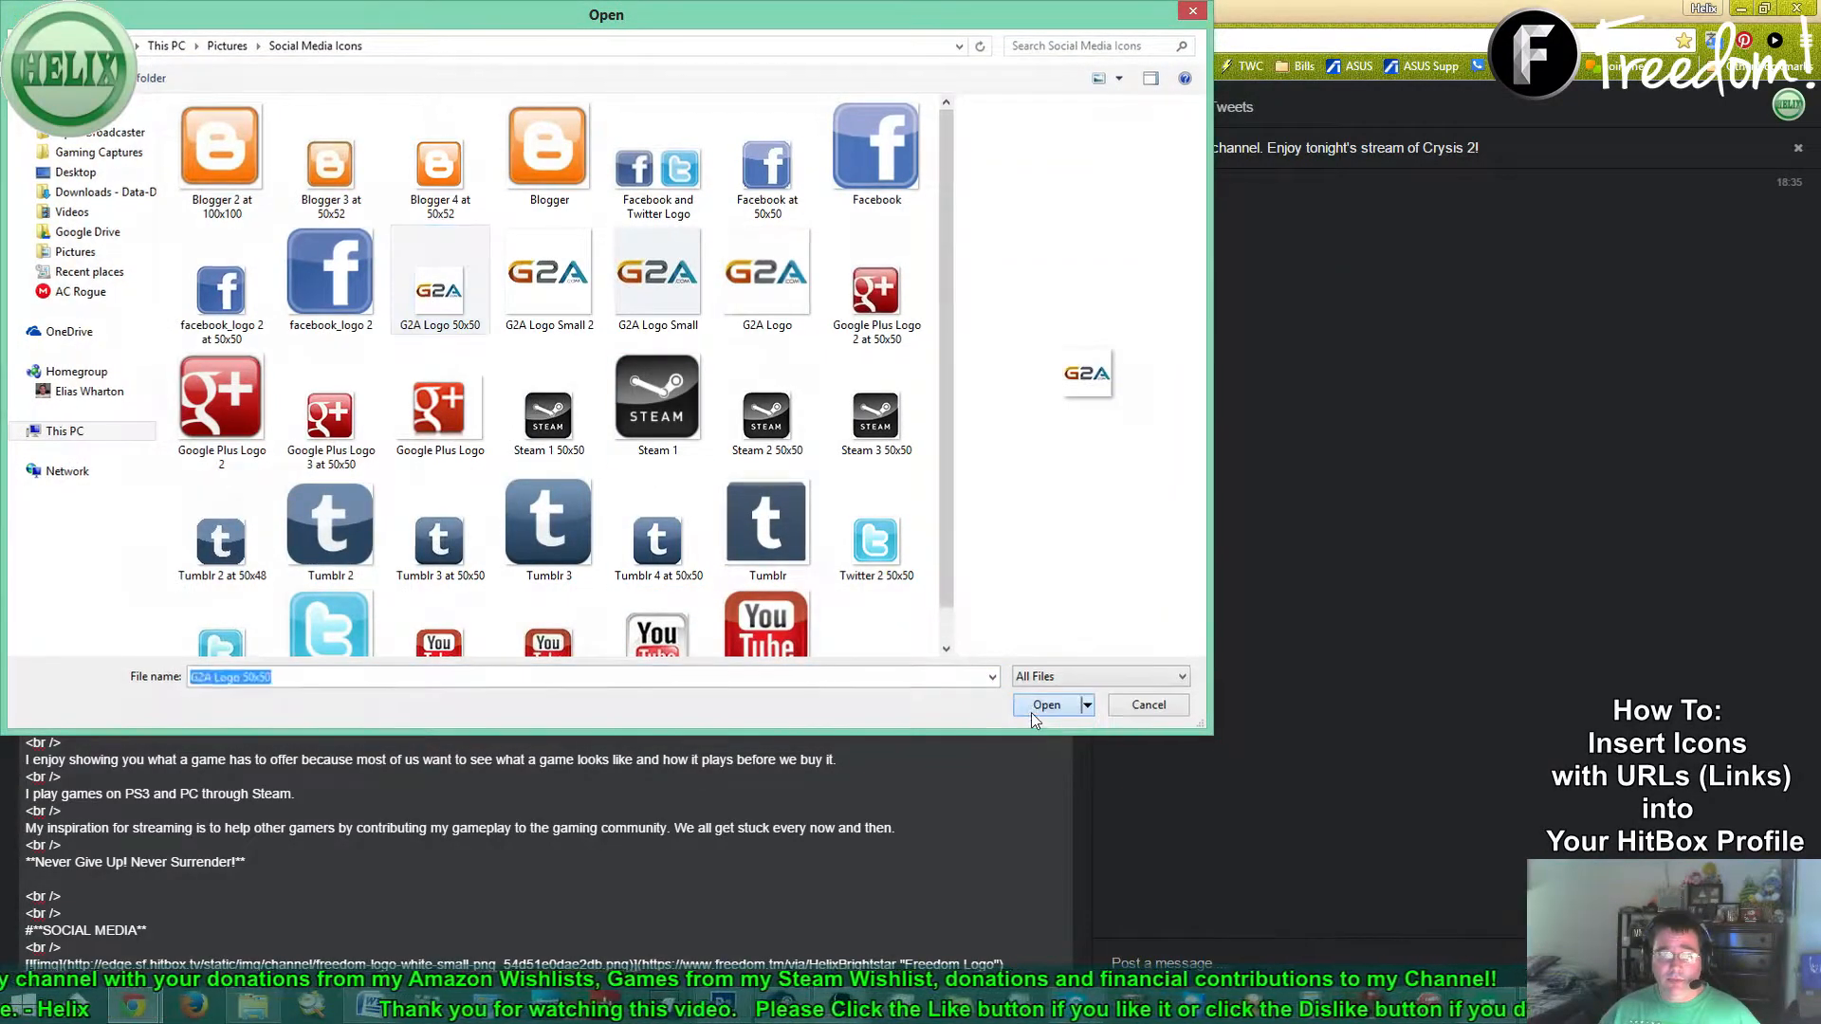
click(1043, 706)
click(210, 628)
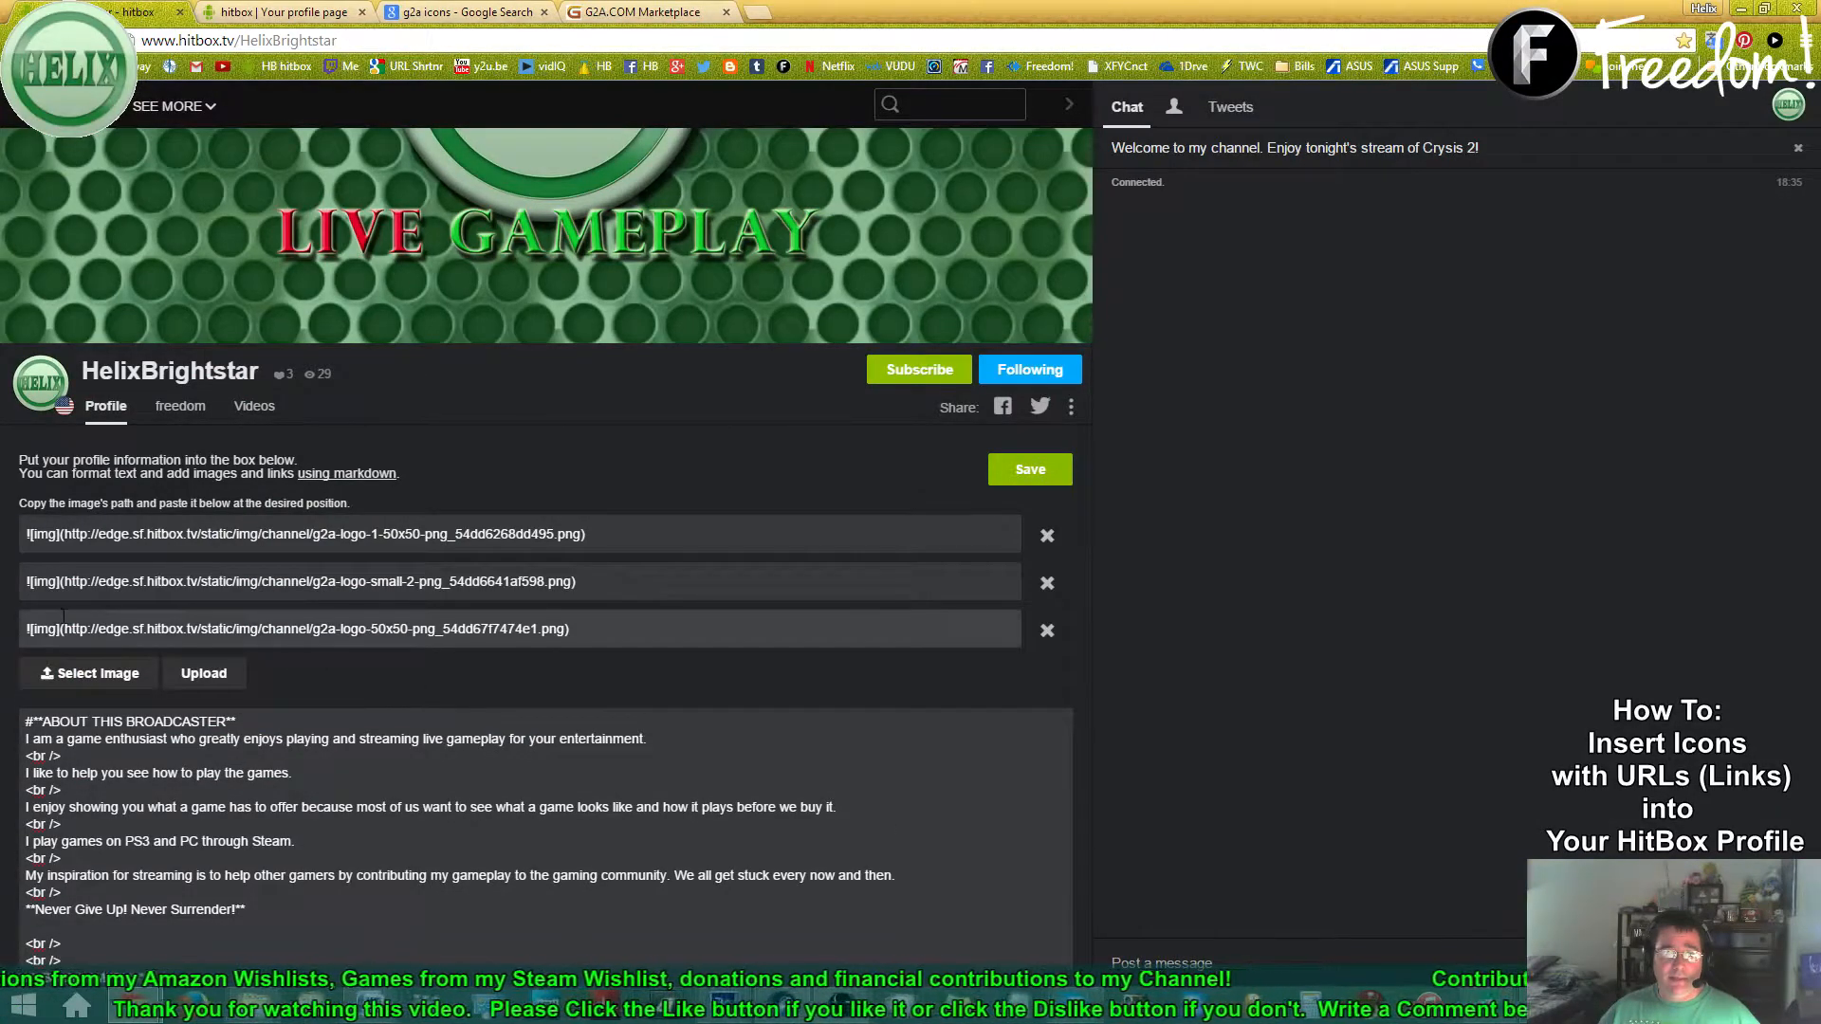
drag(23, 628, 593, 633)
key(ctrl+c)
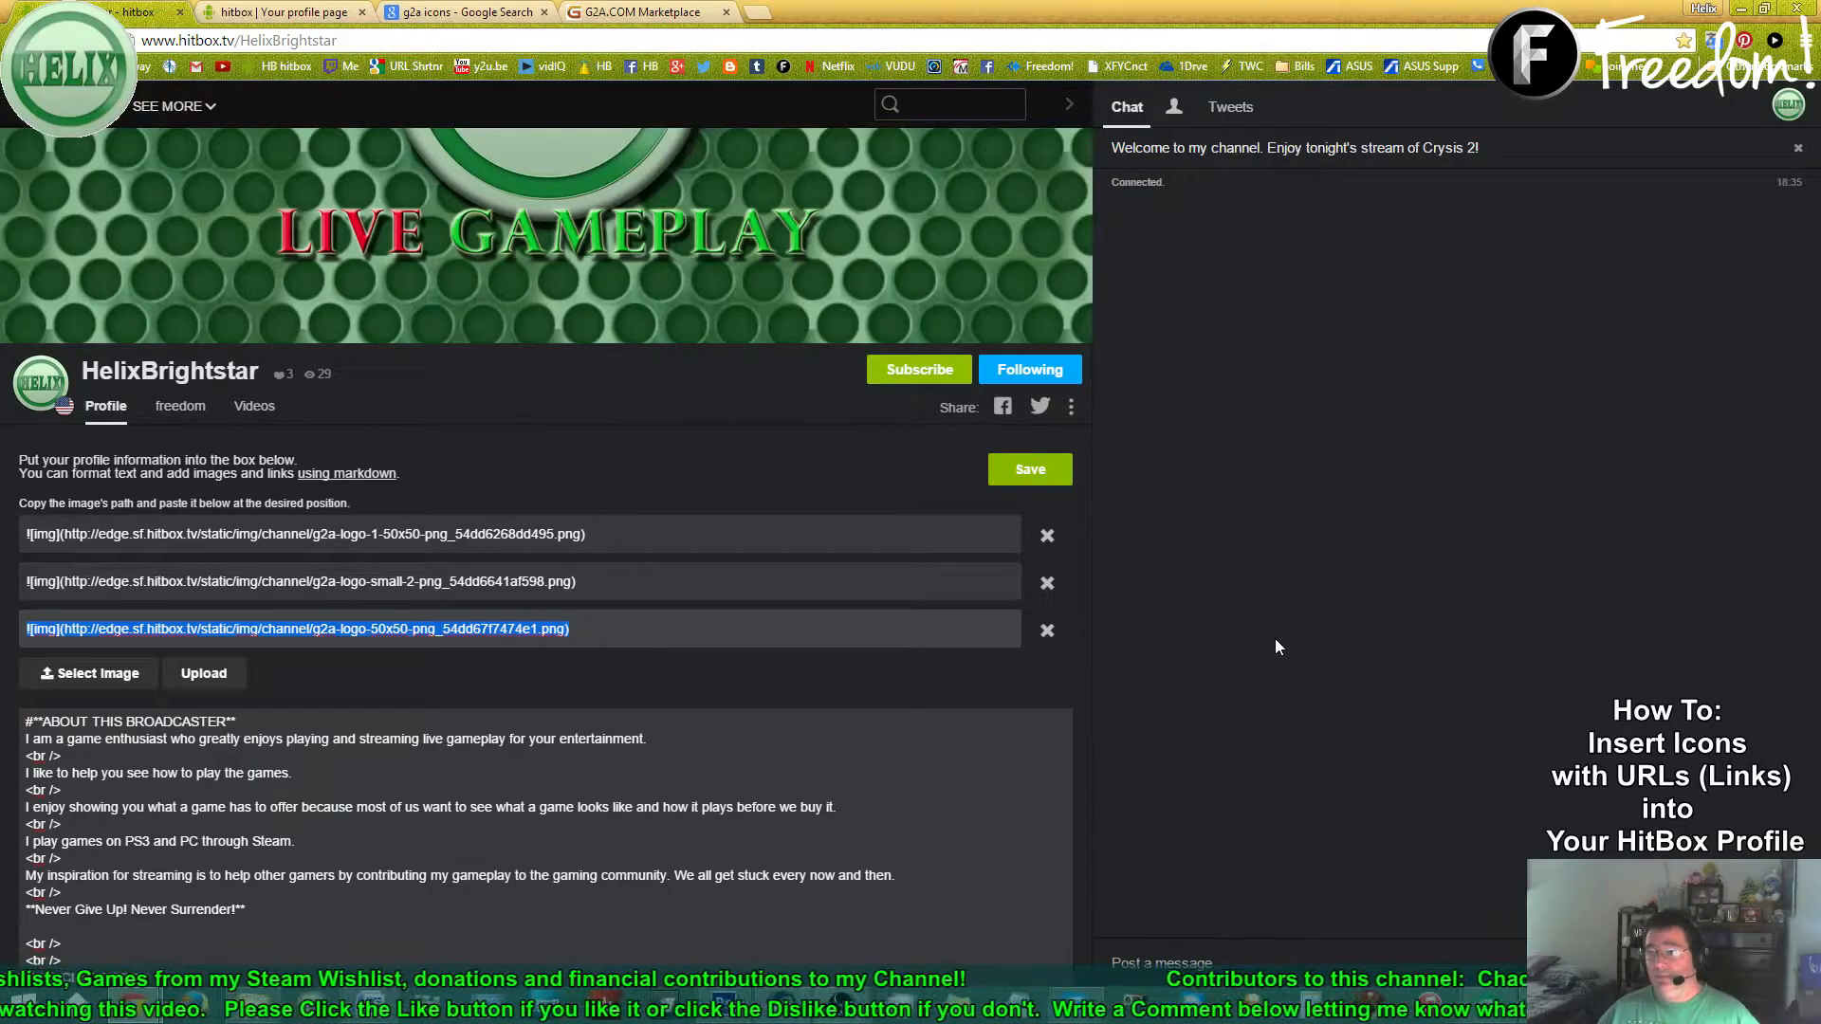
click(386, 1015)
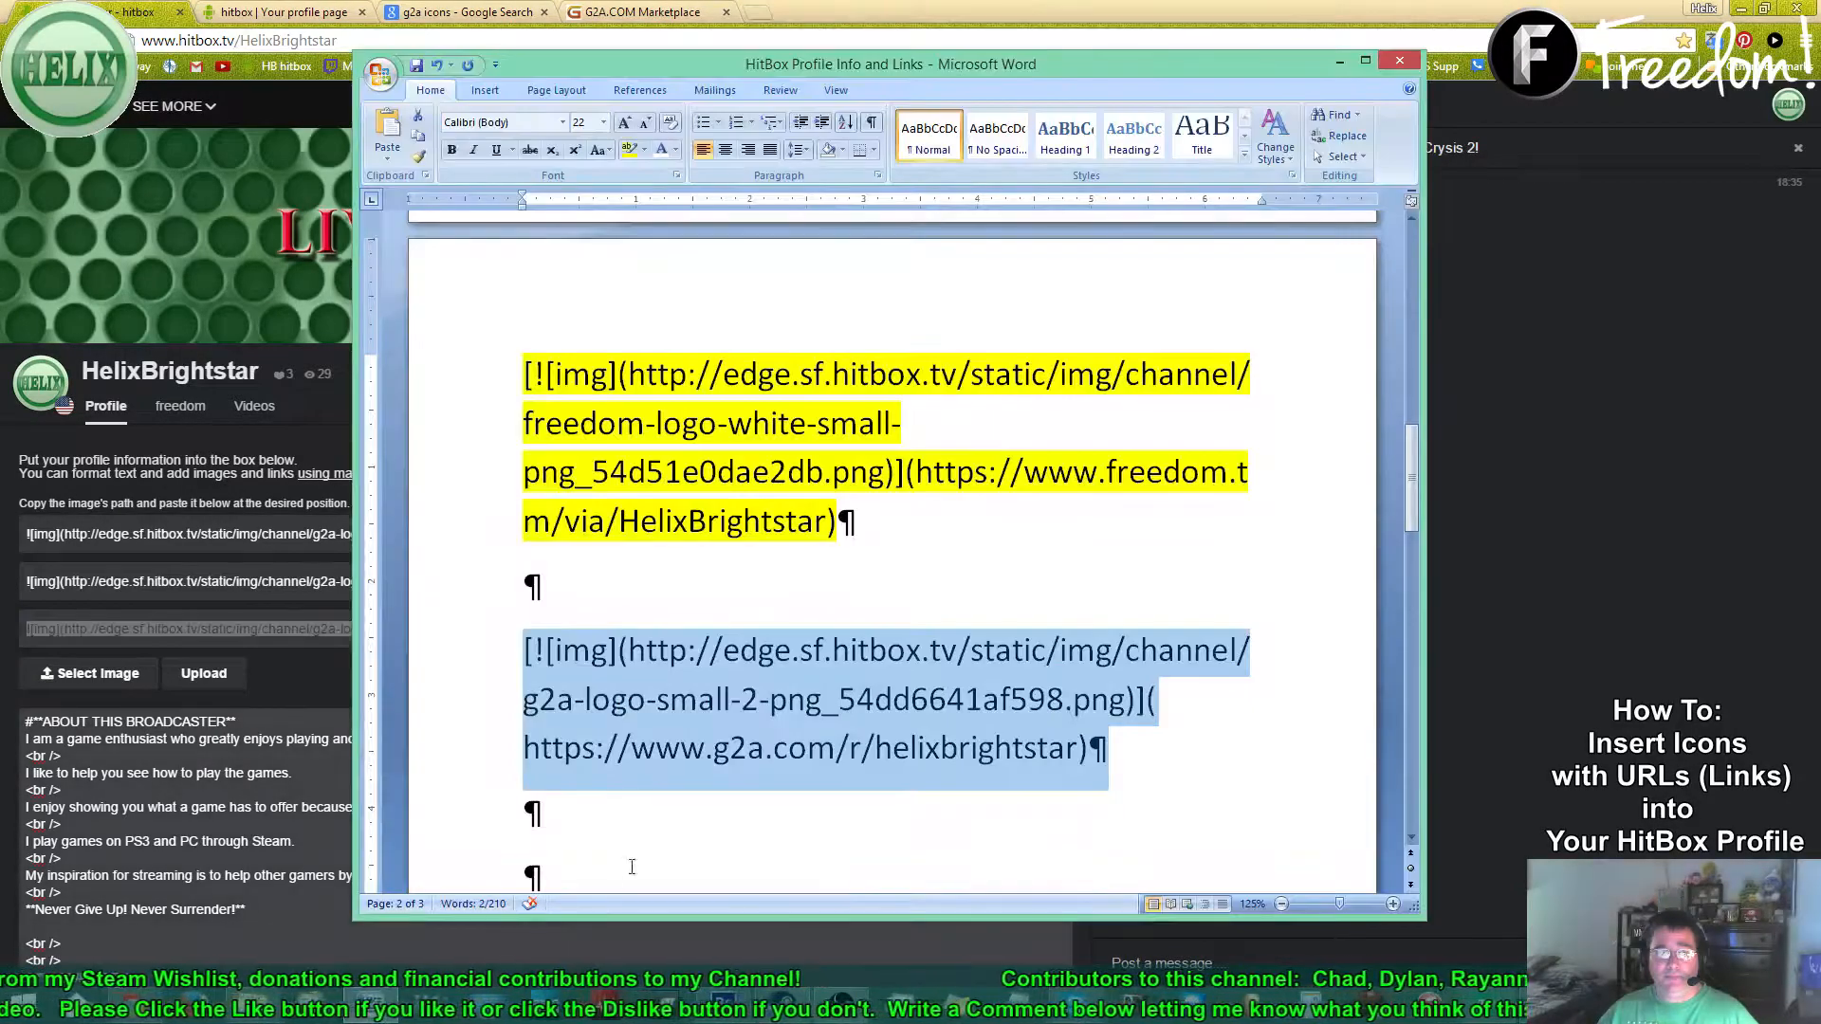
- Swap the G2A link's old image address for the g2a-logo-50x50 URL and copy the paragraph
click(531, 655)
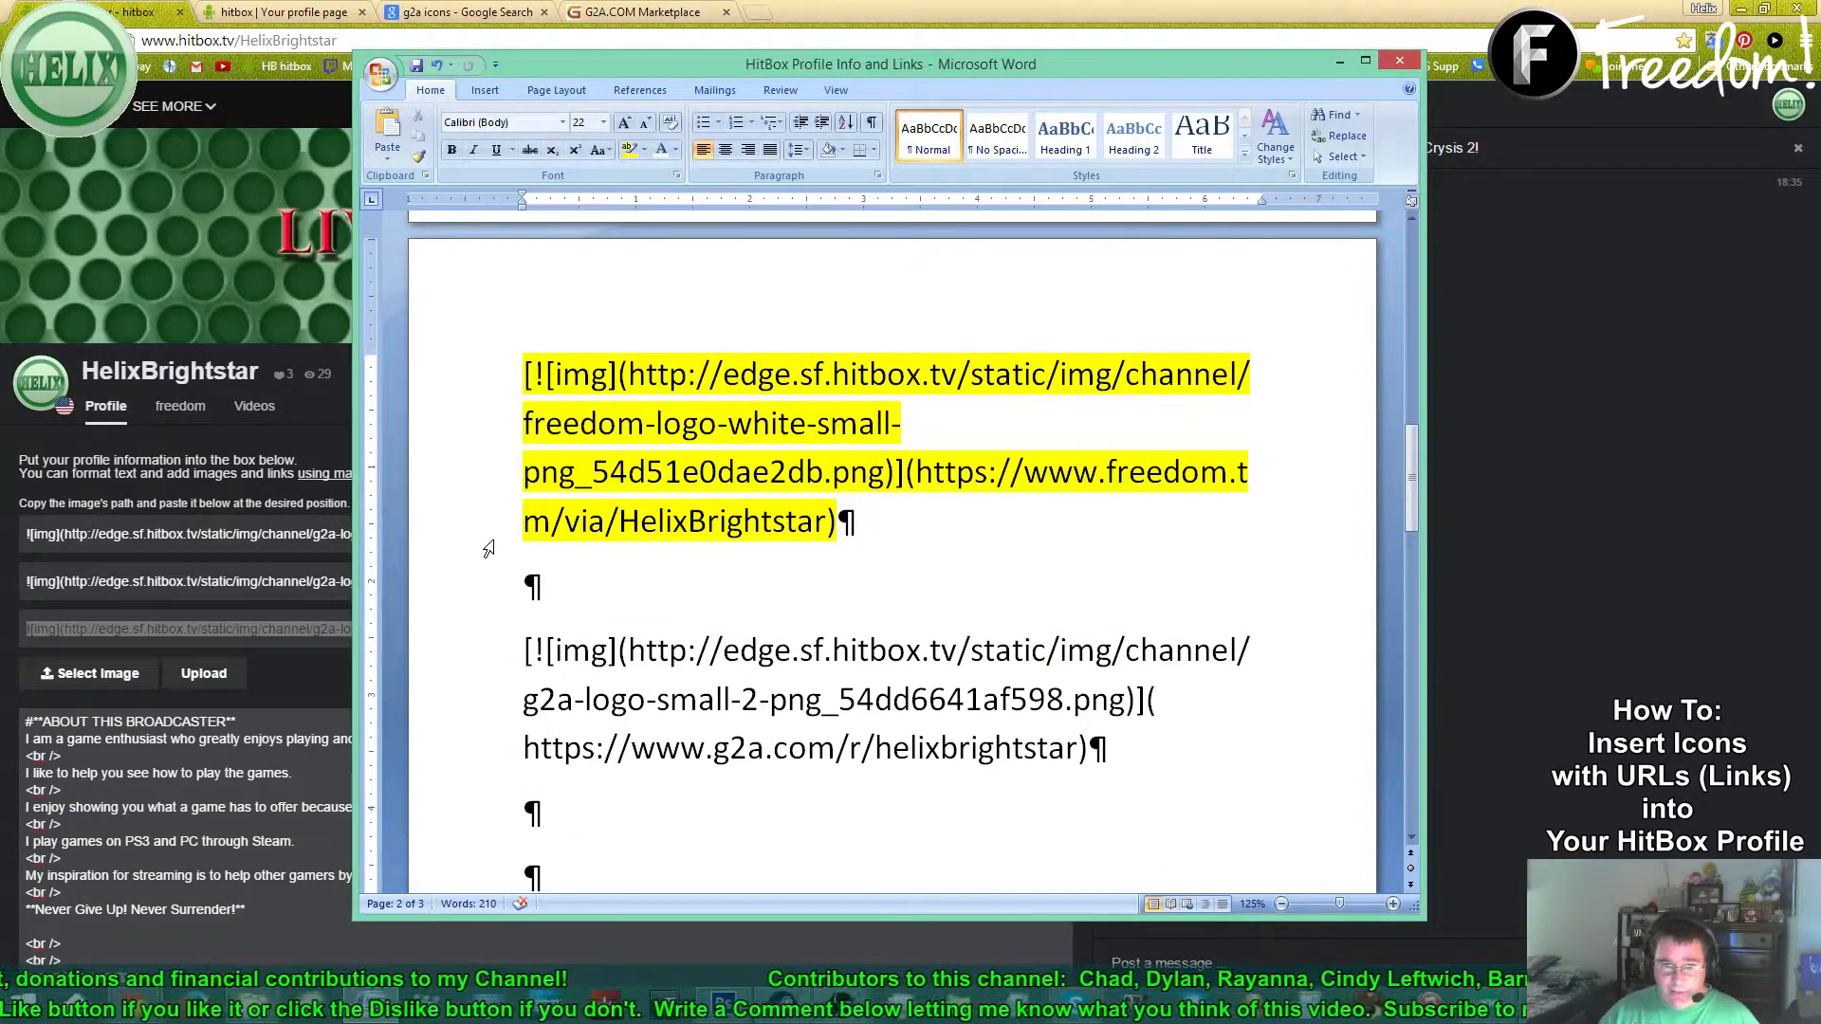
key(shift+Down)
key(shift+Down)
key(shift+Left)
key(shift+Left)
key(shift+Left)
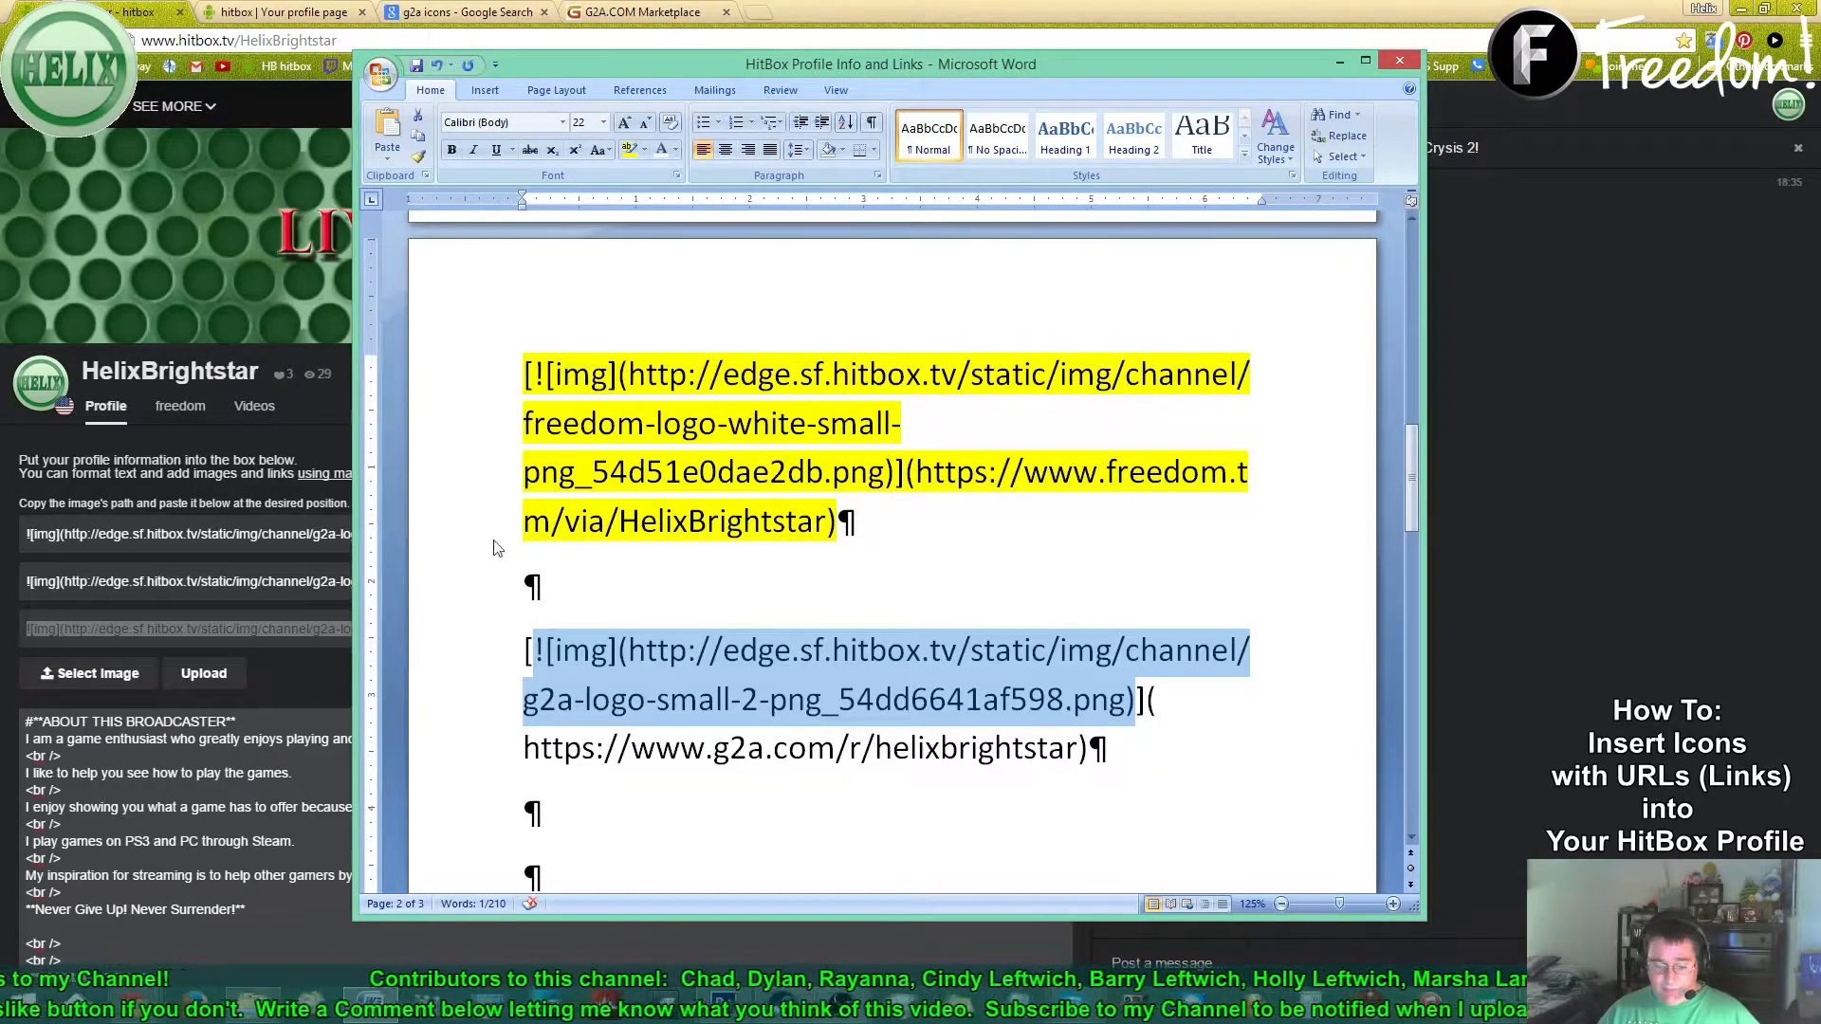
key(ctrl+v)
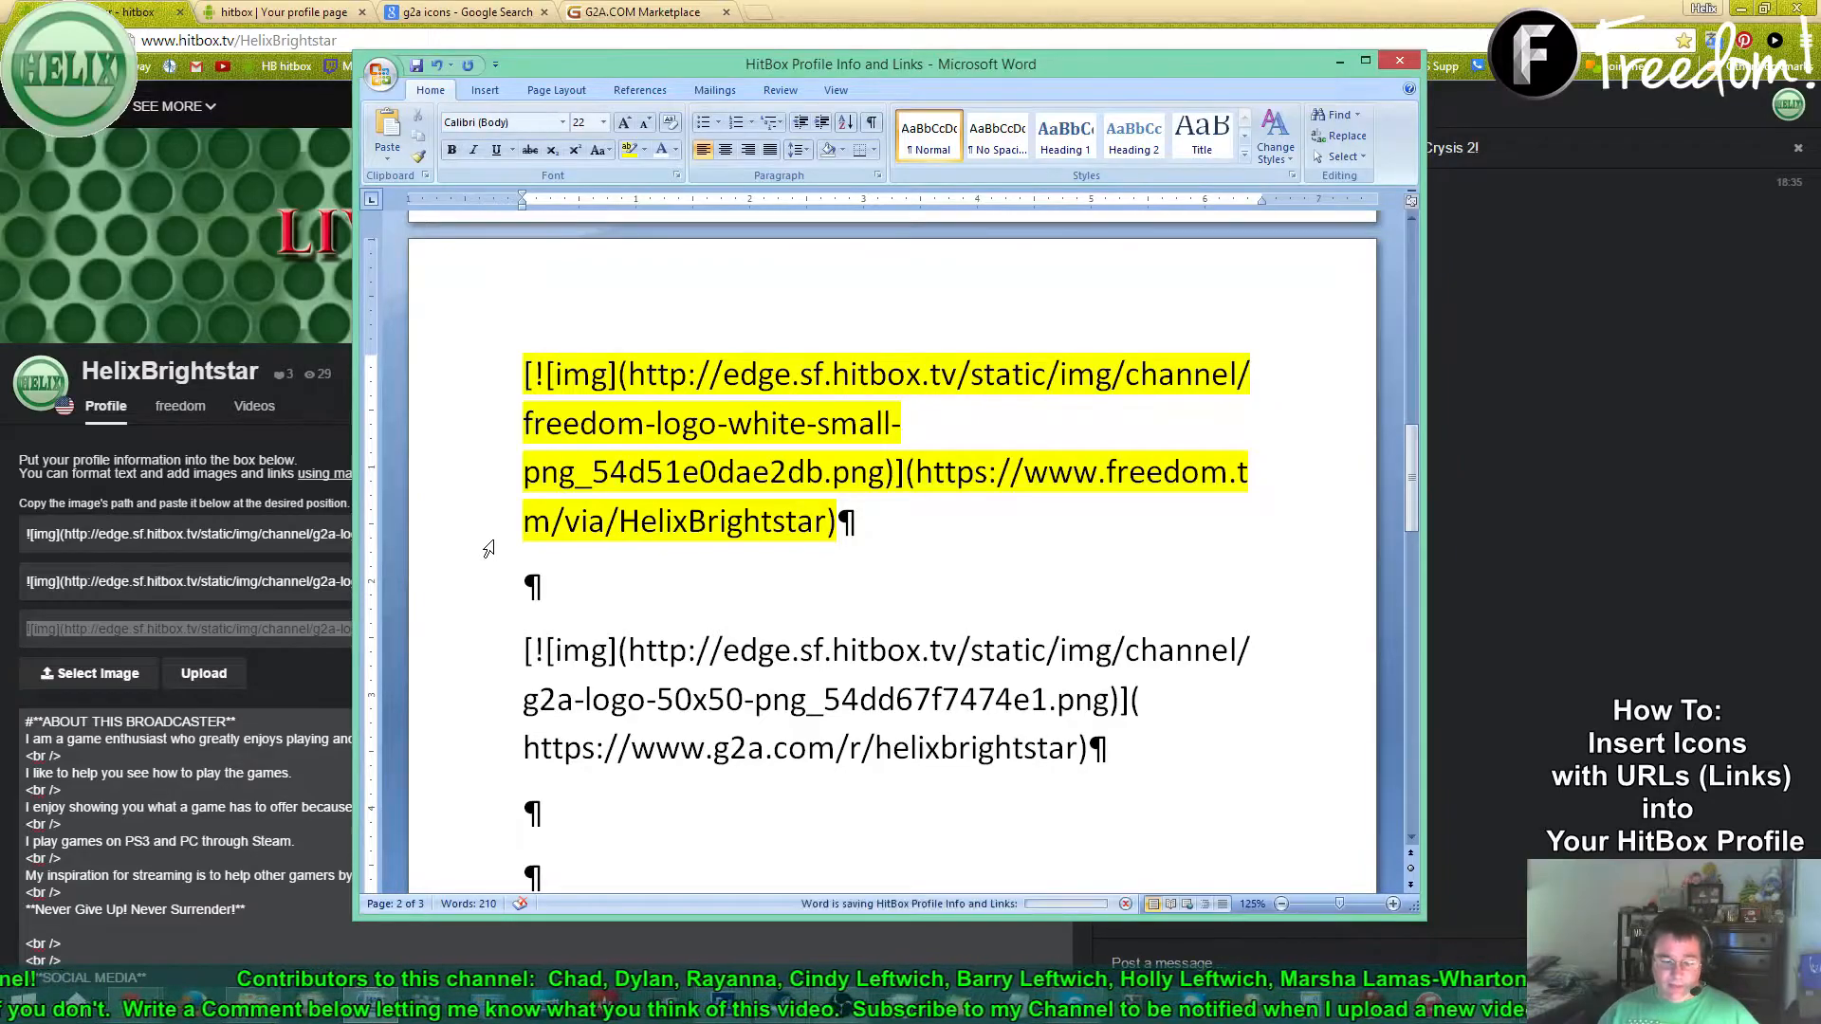
drag(481, 671, 470, 749)
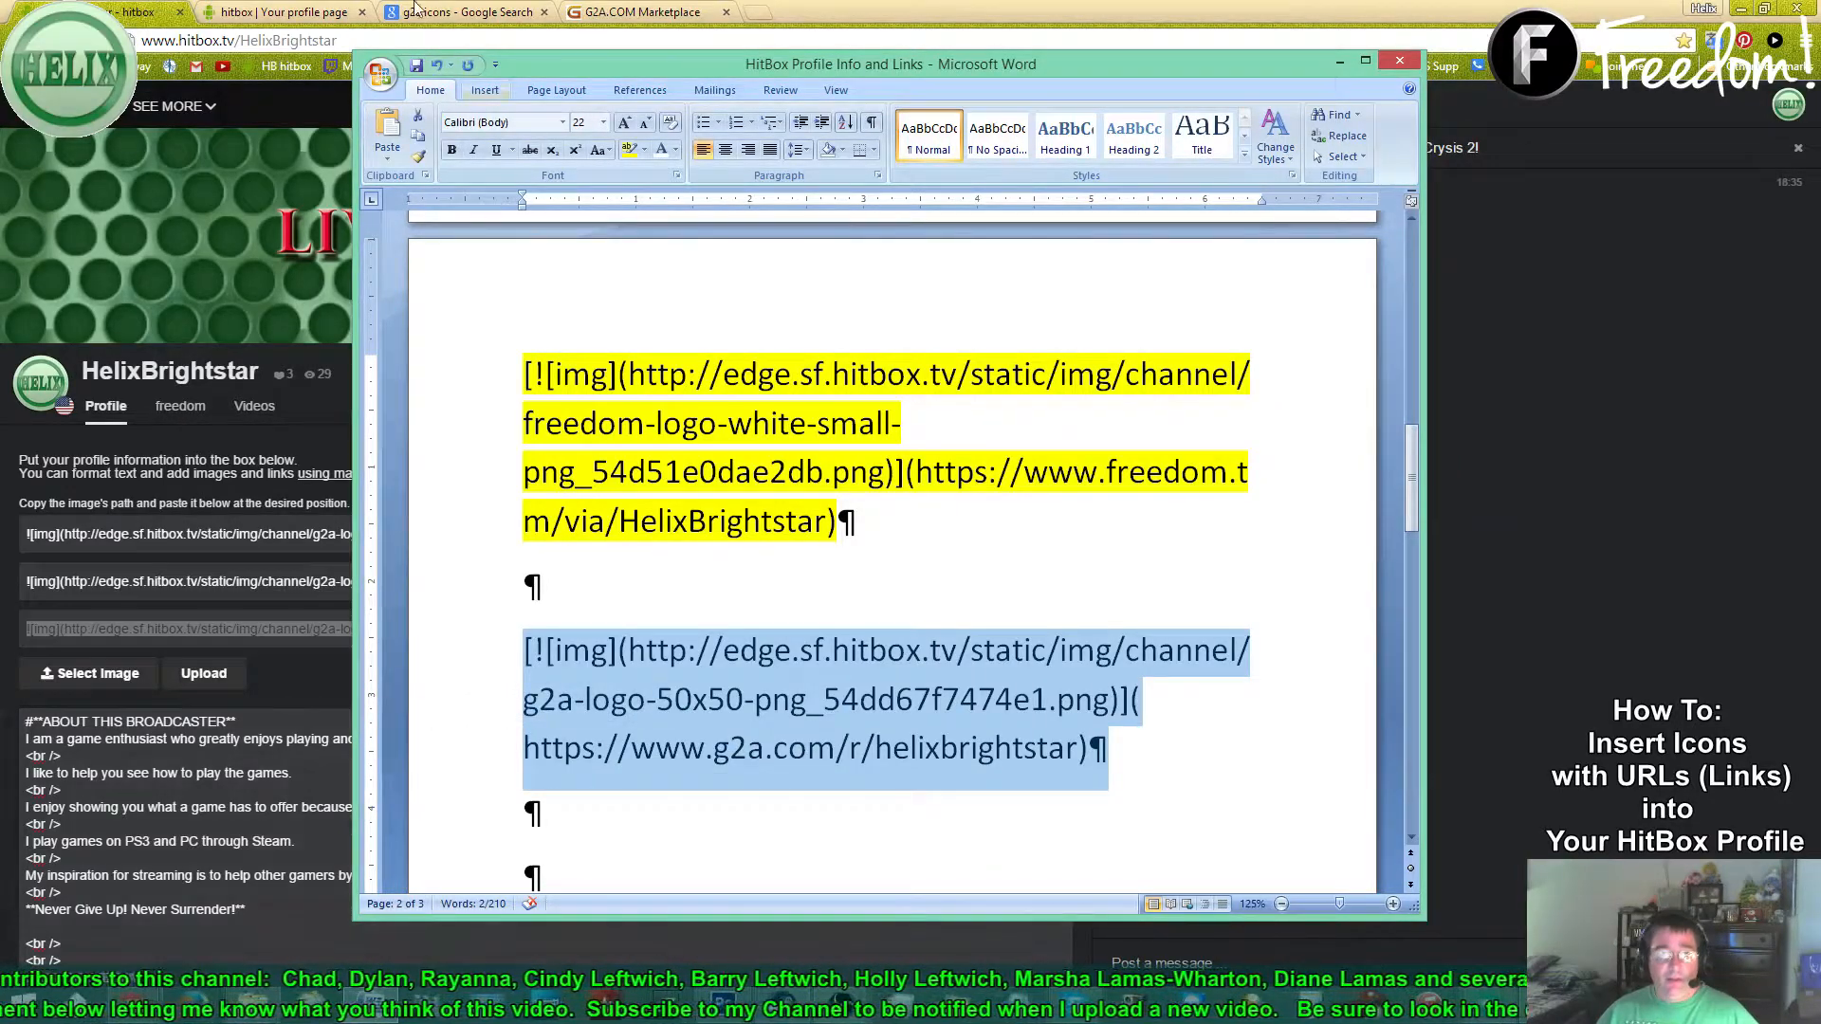
key(alt+Tab)
scroll(620, 879, down, 4)
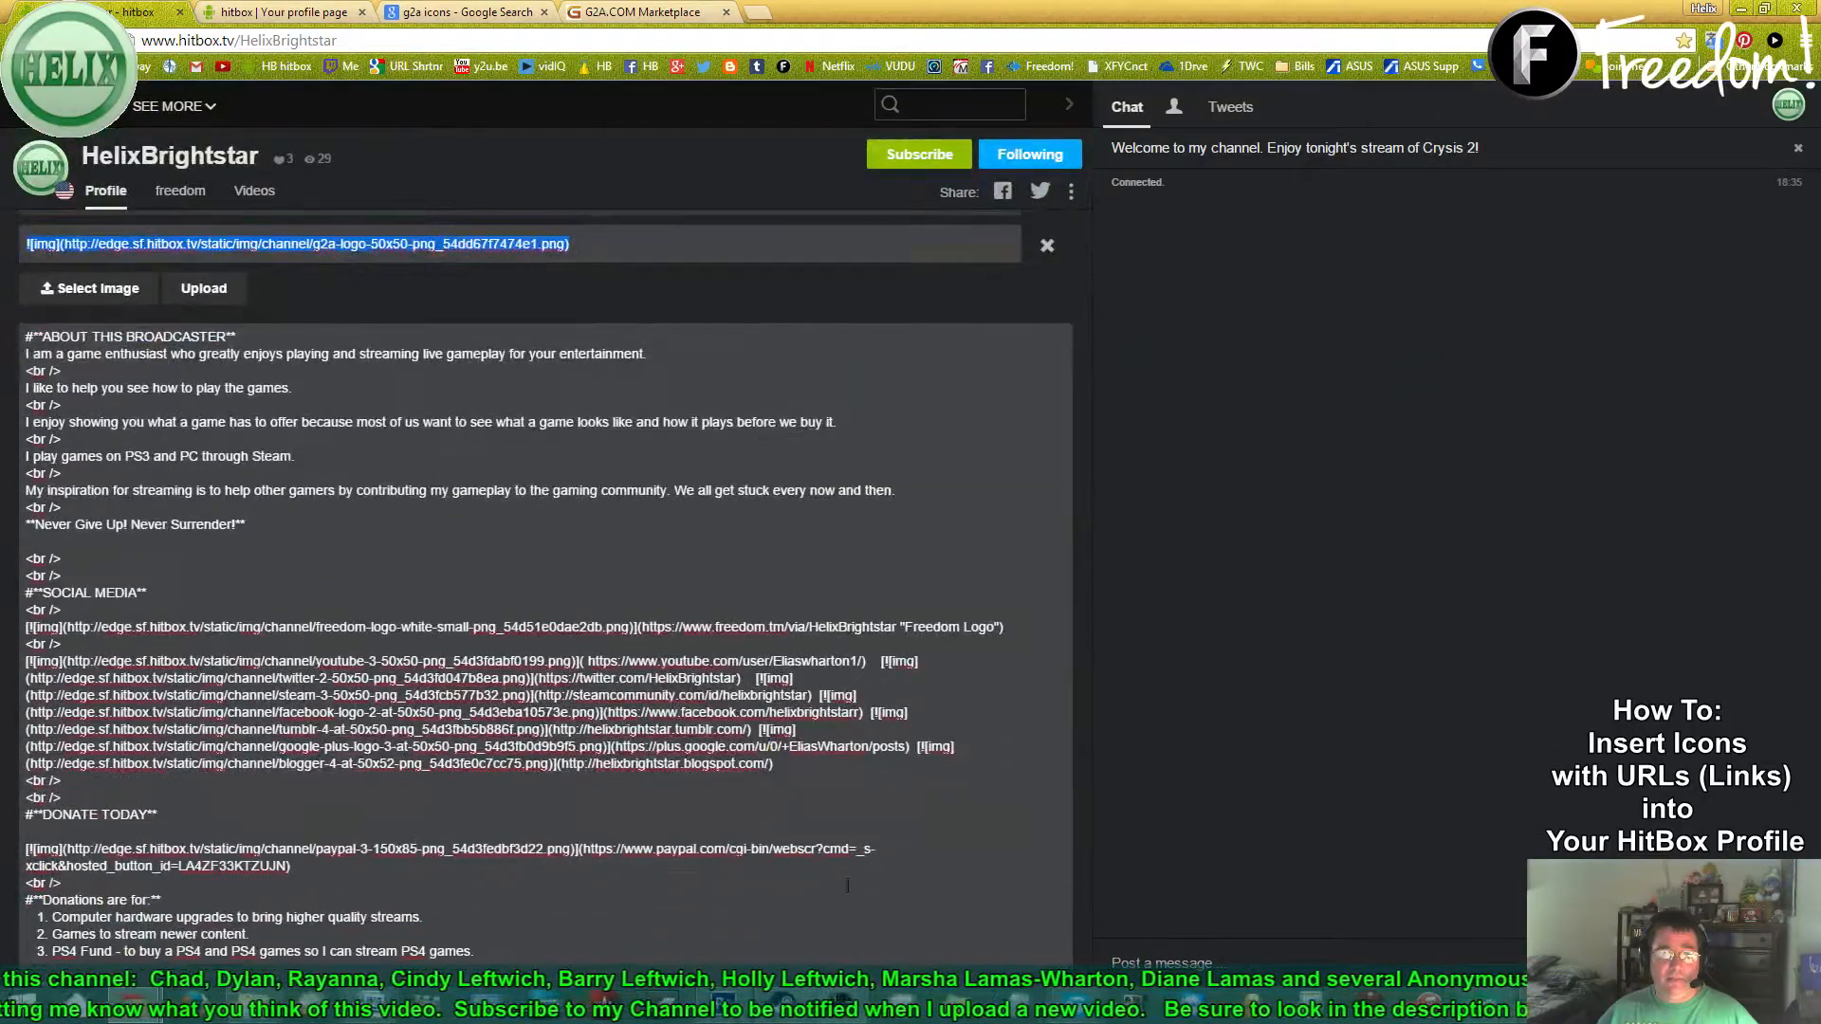
- Paste the G2A icon link after the Blogger link line and save the profile
click(796, 773)
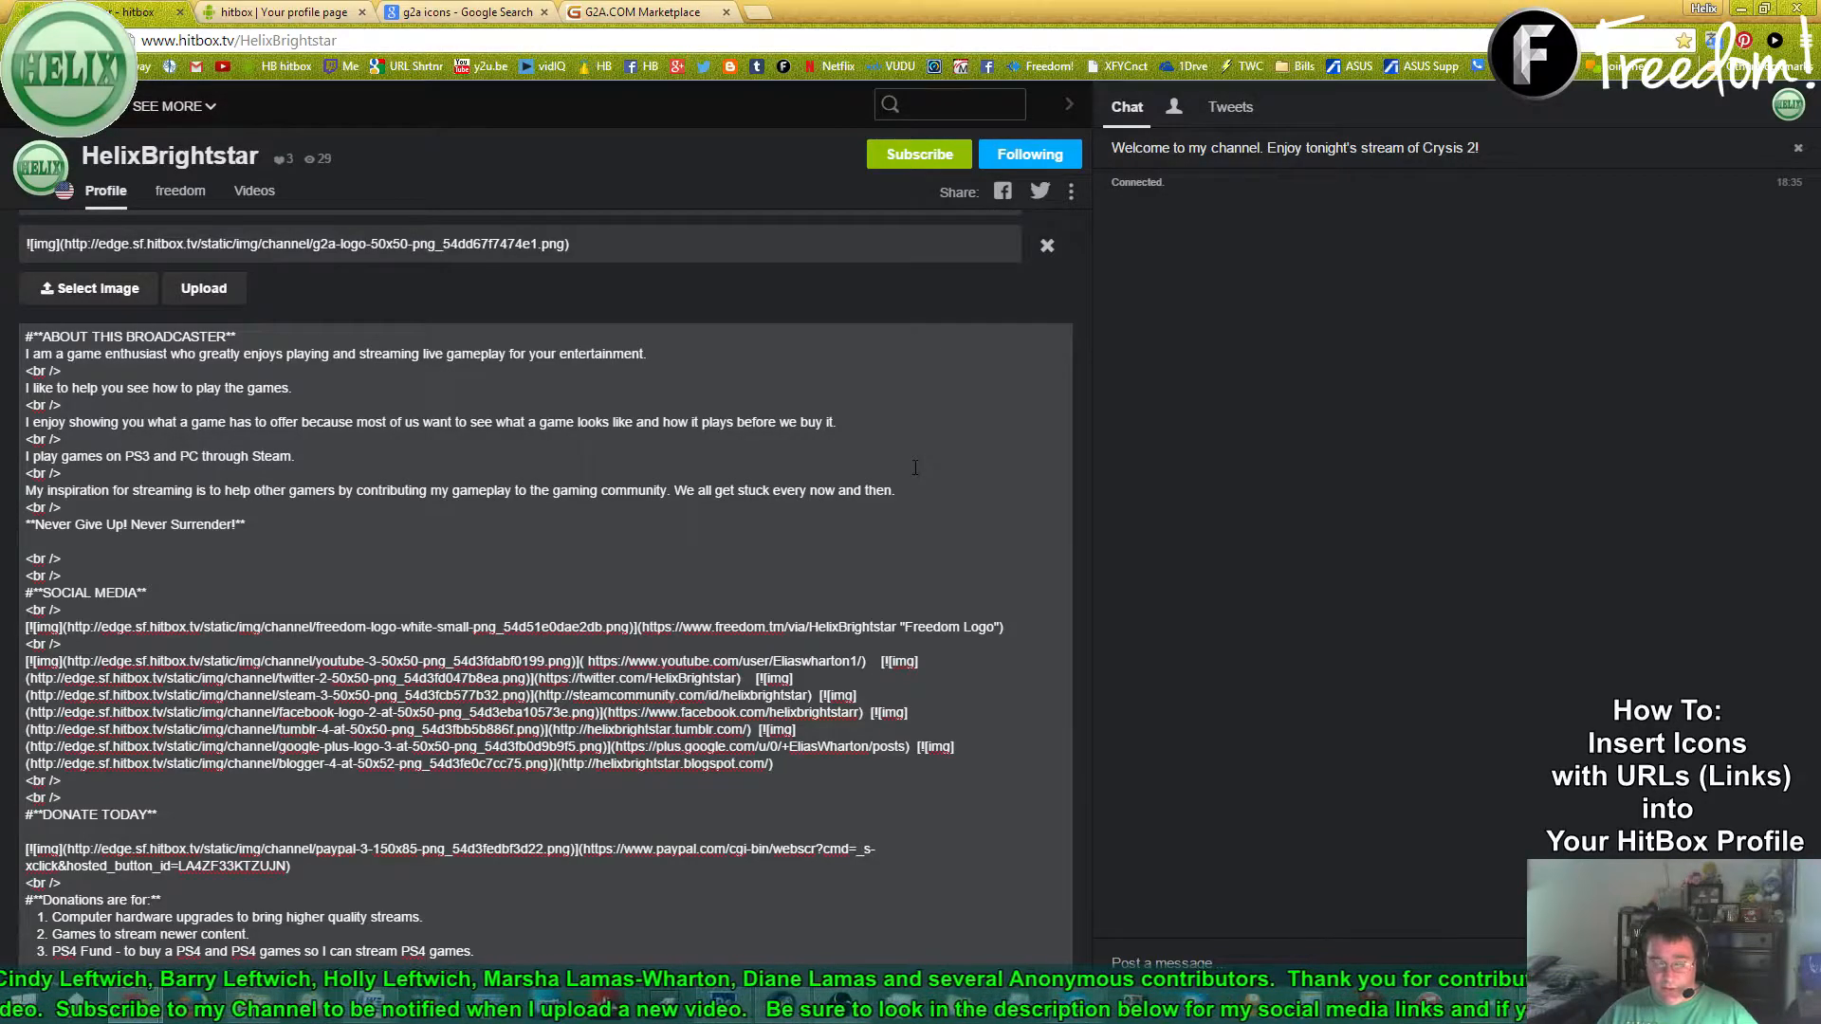
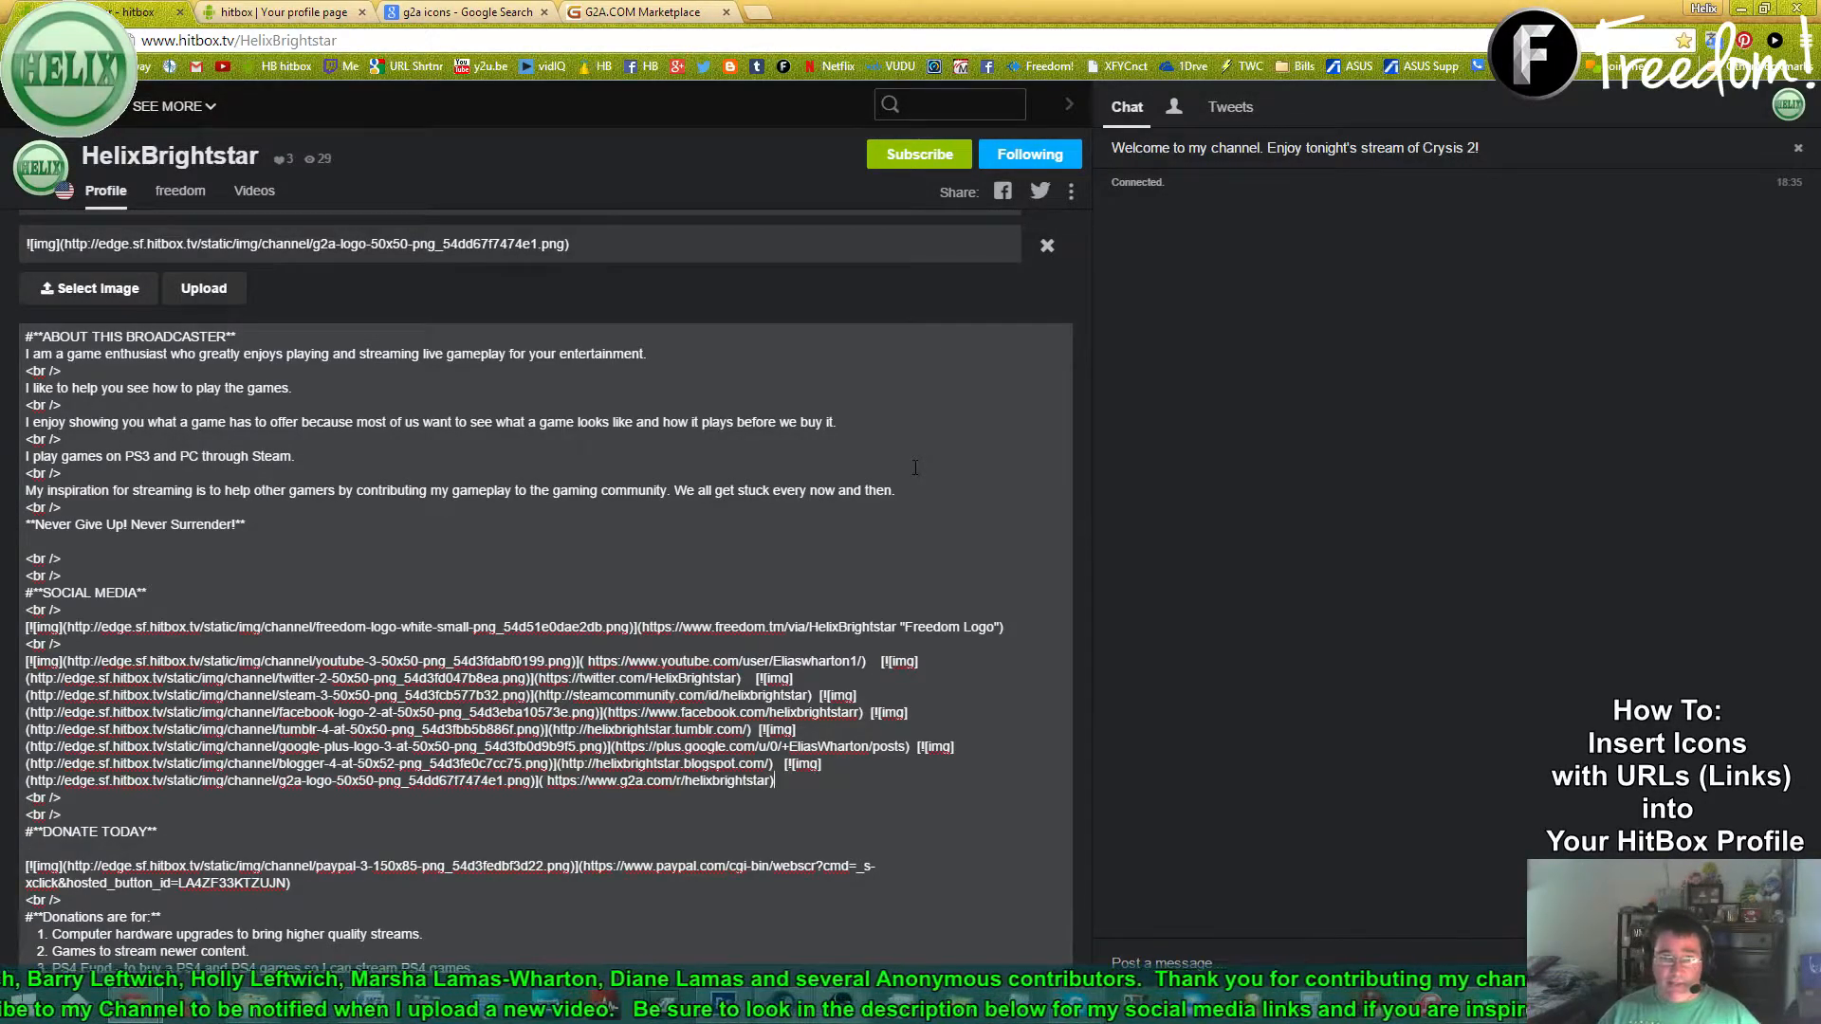
scroll(969, 415, up, 5)
click(1039, 590)
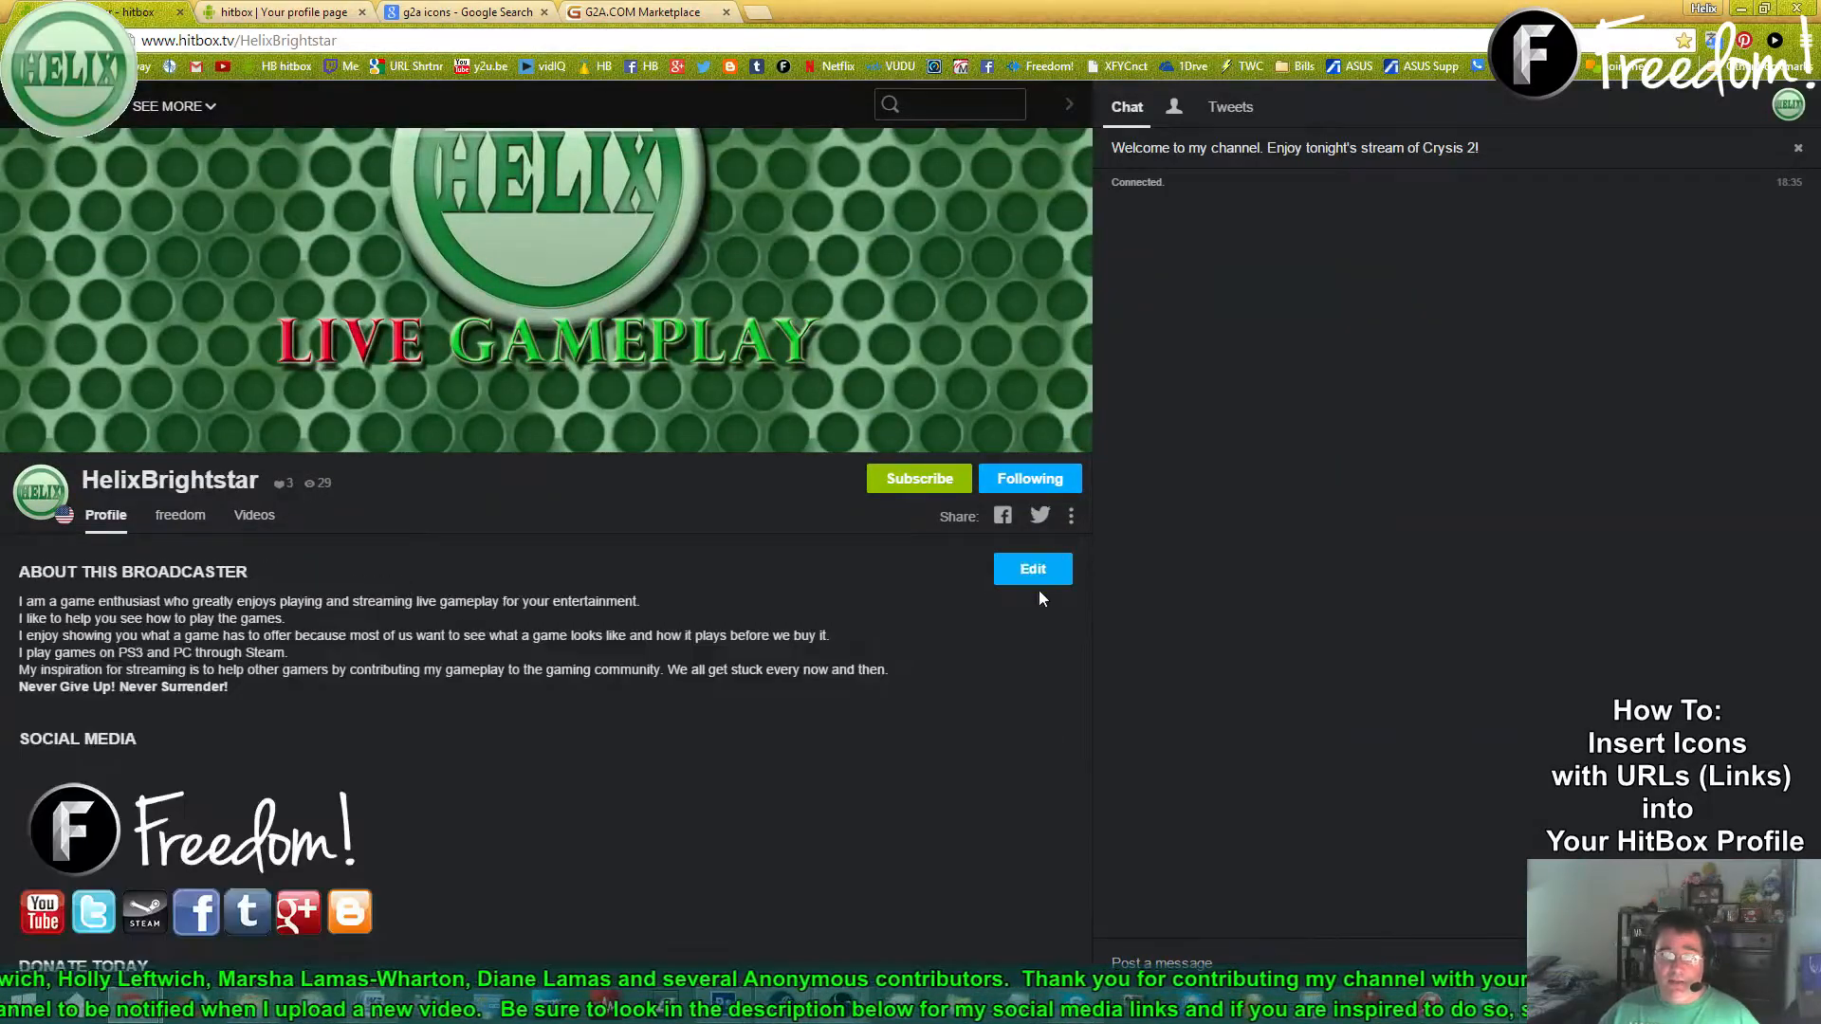
scroll(764, 780, down, 2)
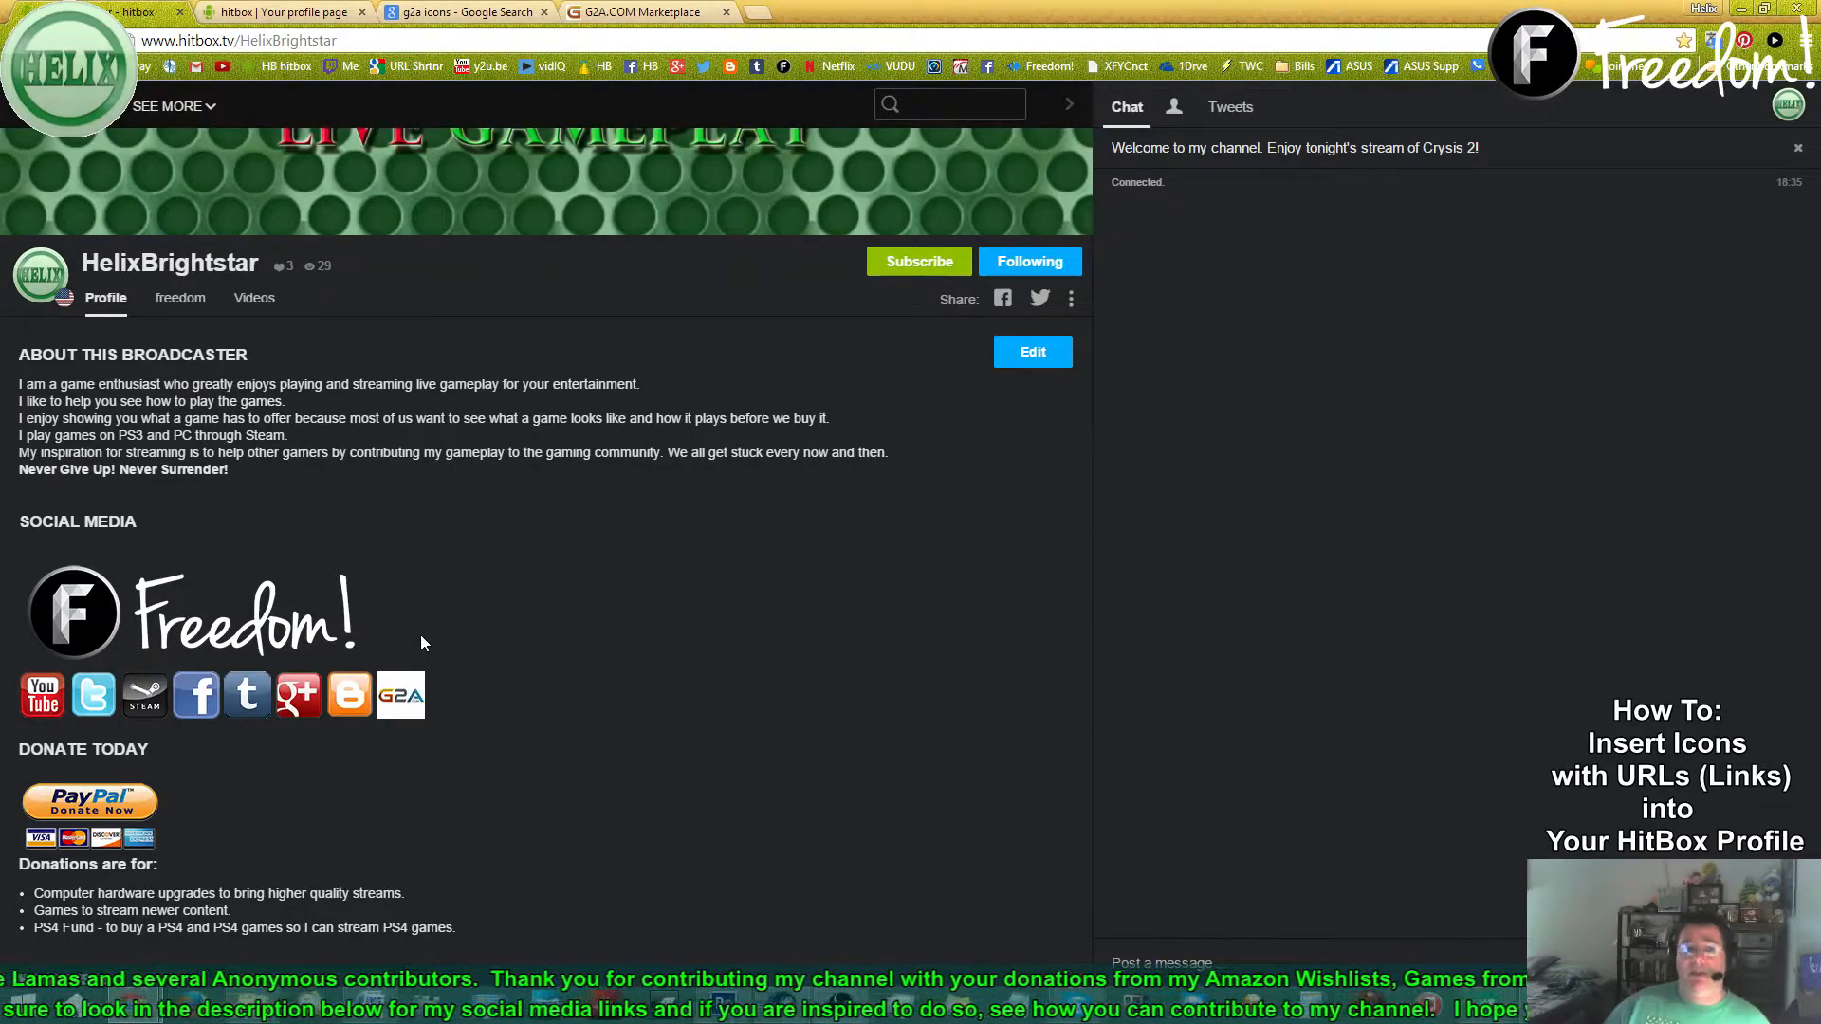
- Check that the G2A icon opens the G2A.COM referral page, then return to the HitBox profile
click(415, 708)
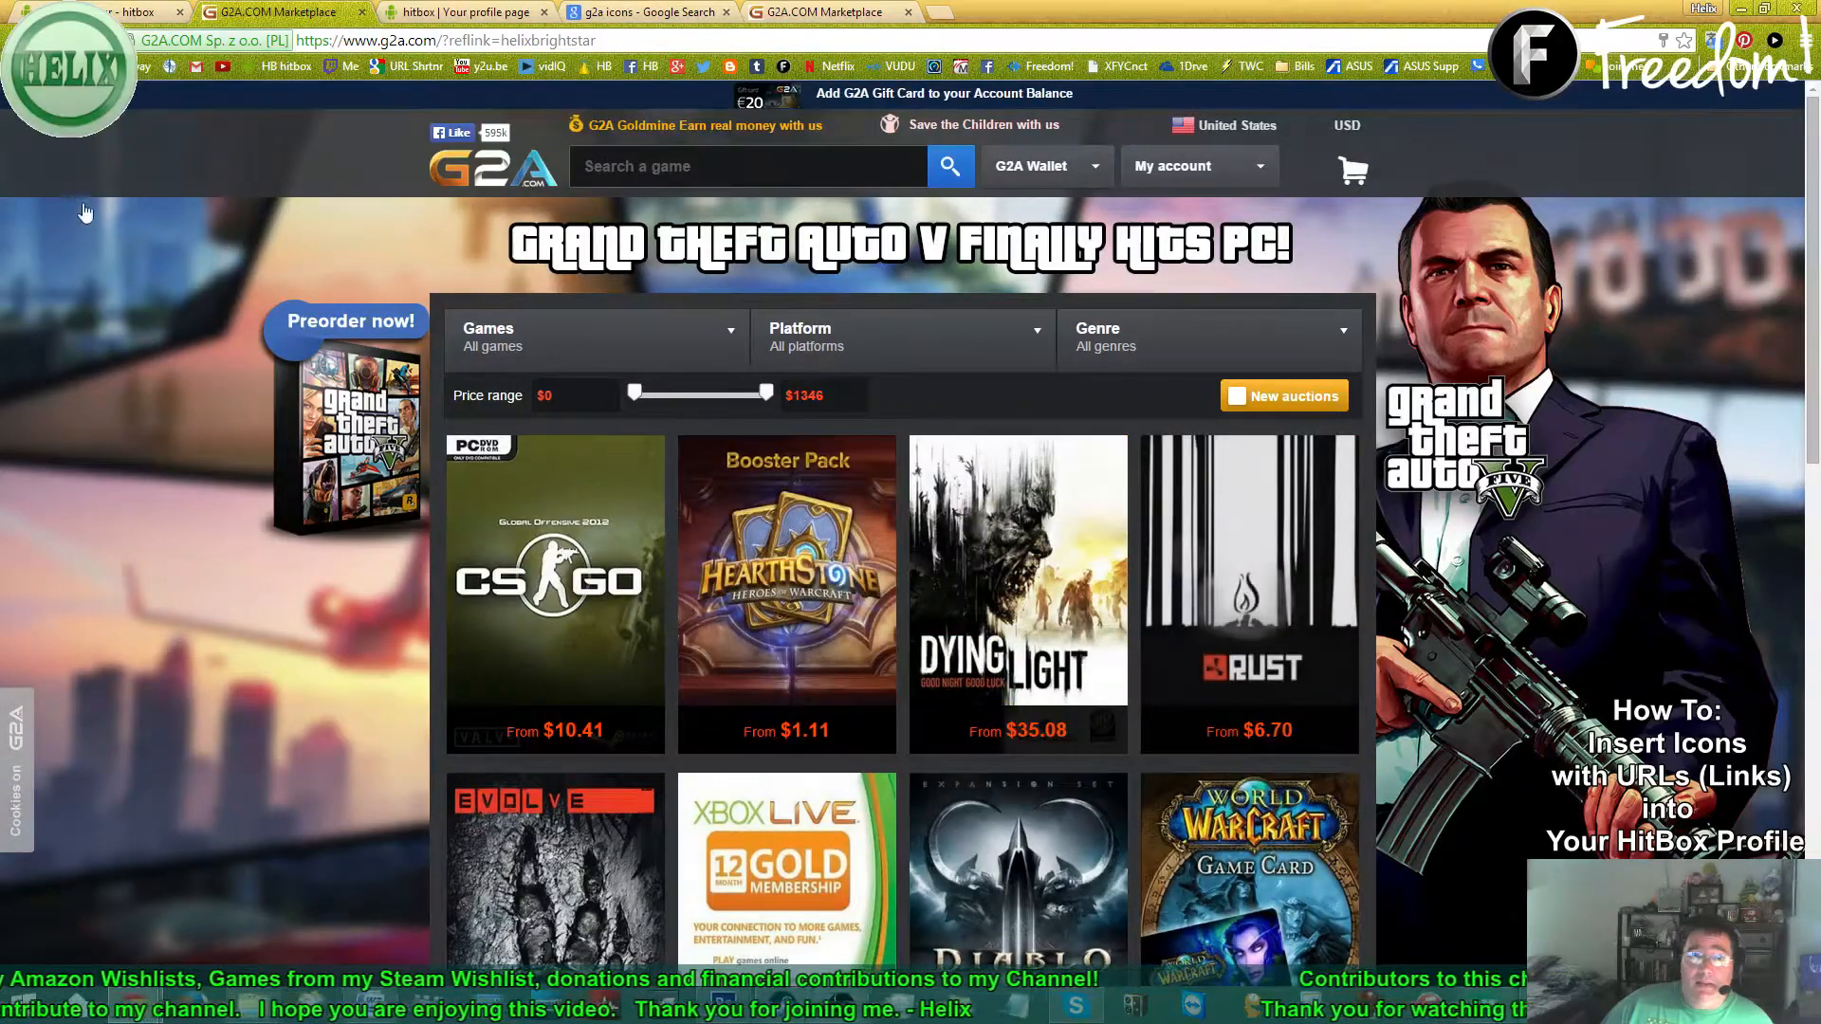
click(134, 13)
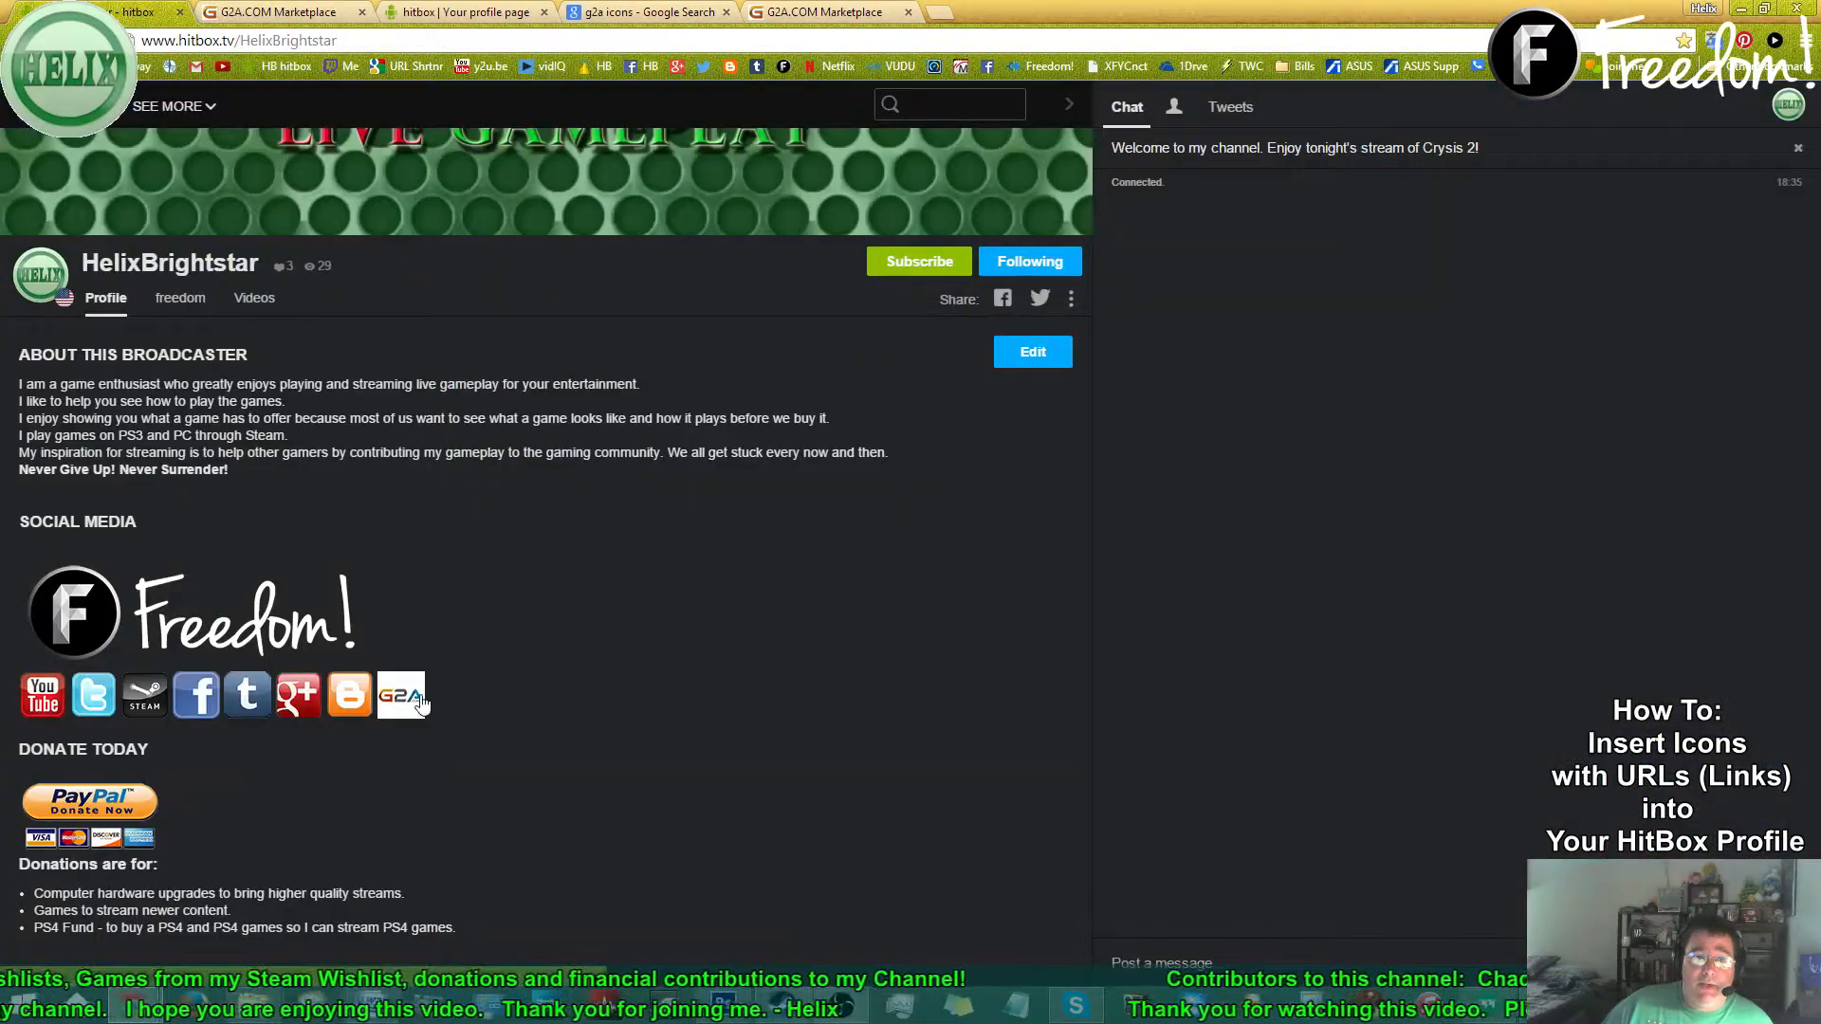
scroll(671, 754, up, 5)
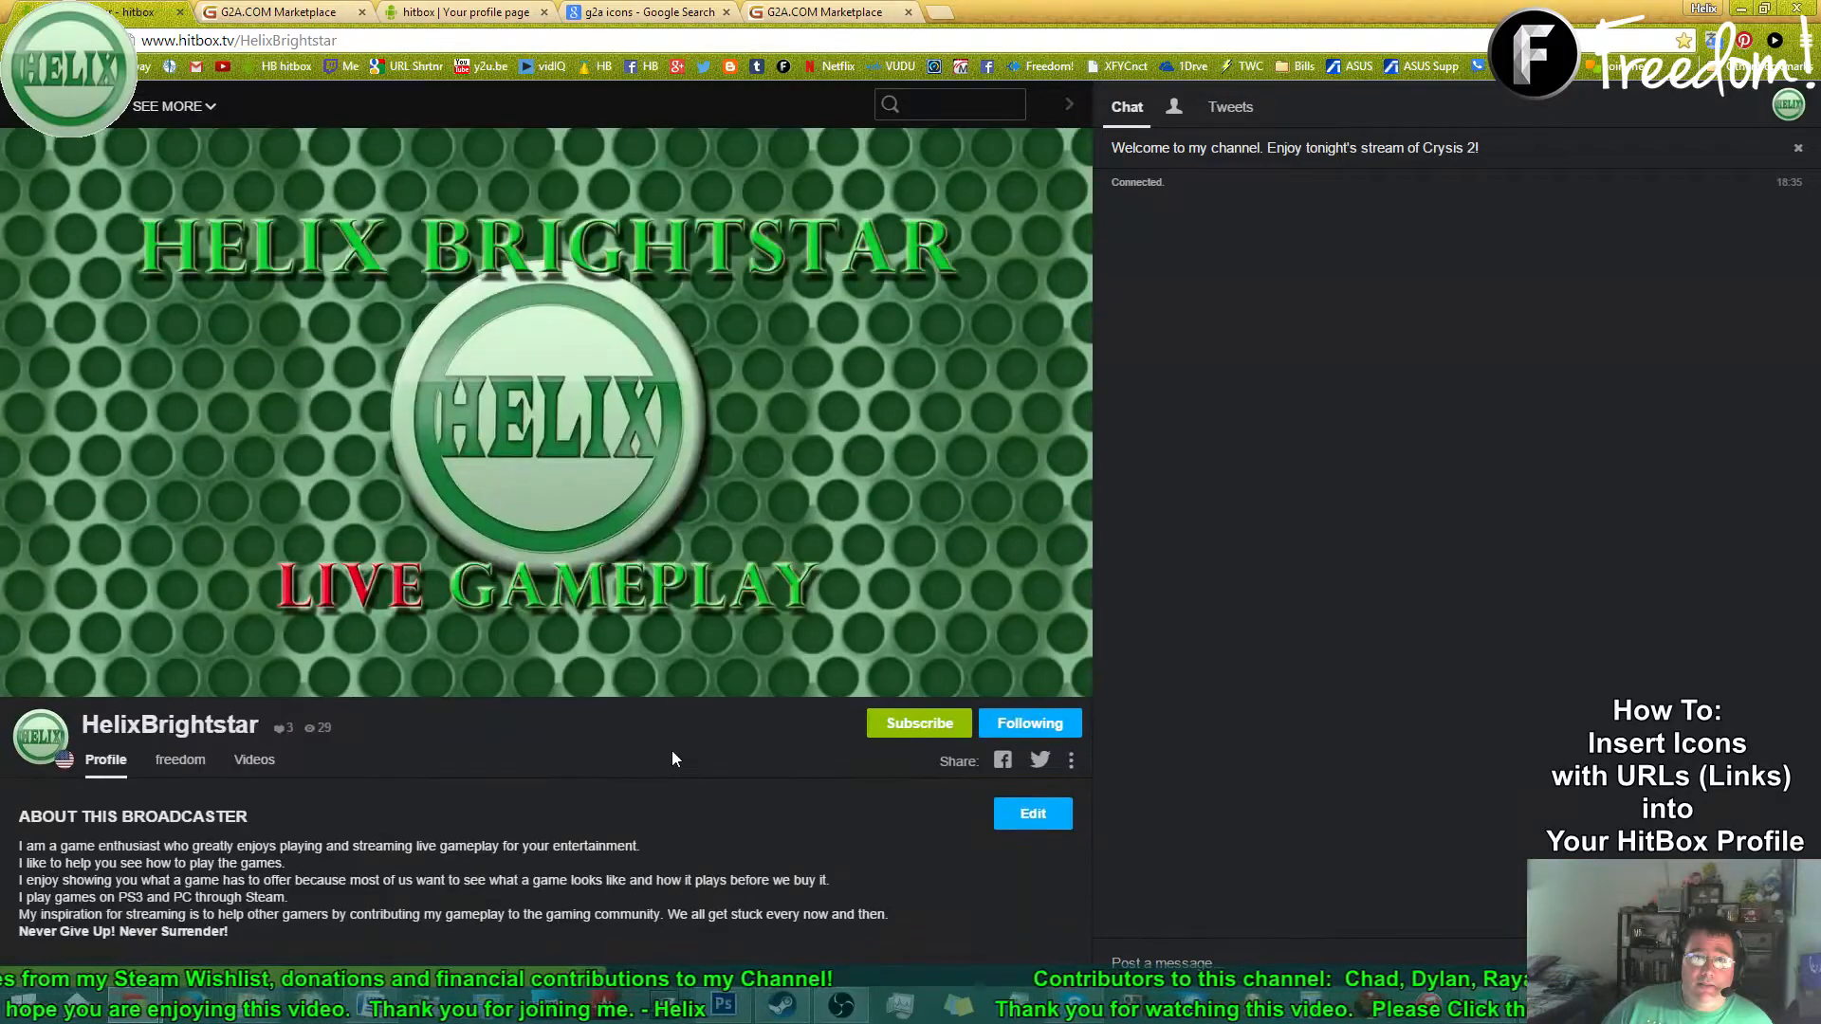